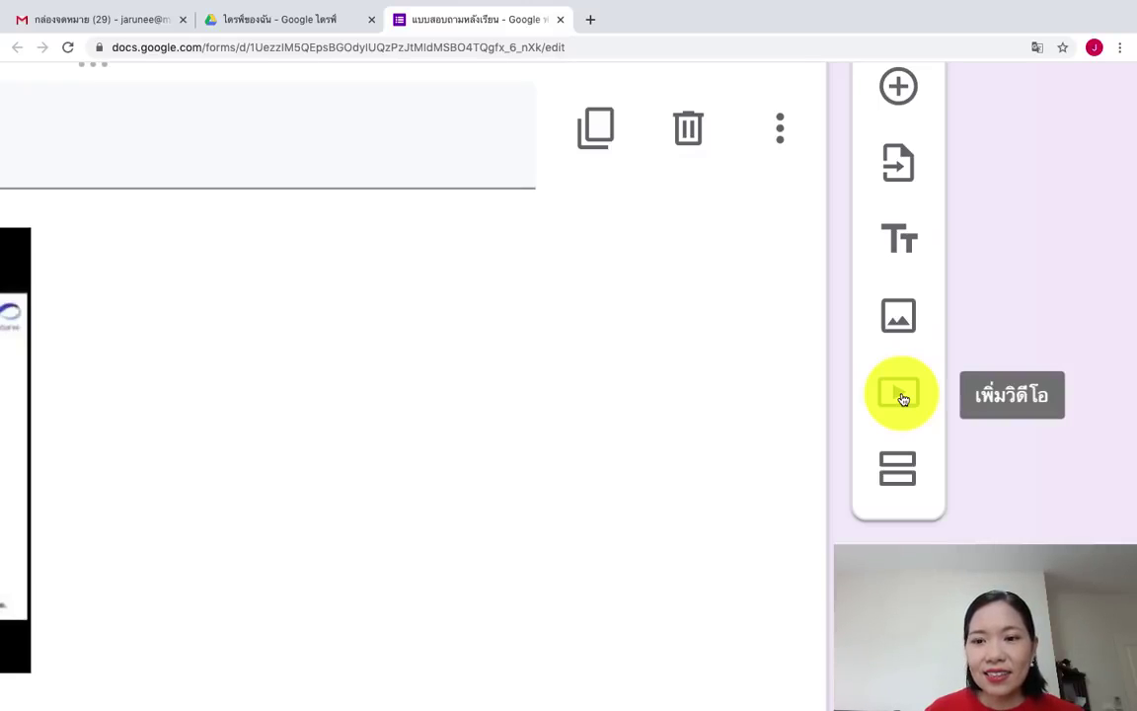
Step: Start adding a second video to the form by YouTube URL, and open YouTube in a new browser tab
left_click(901, 397)
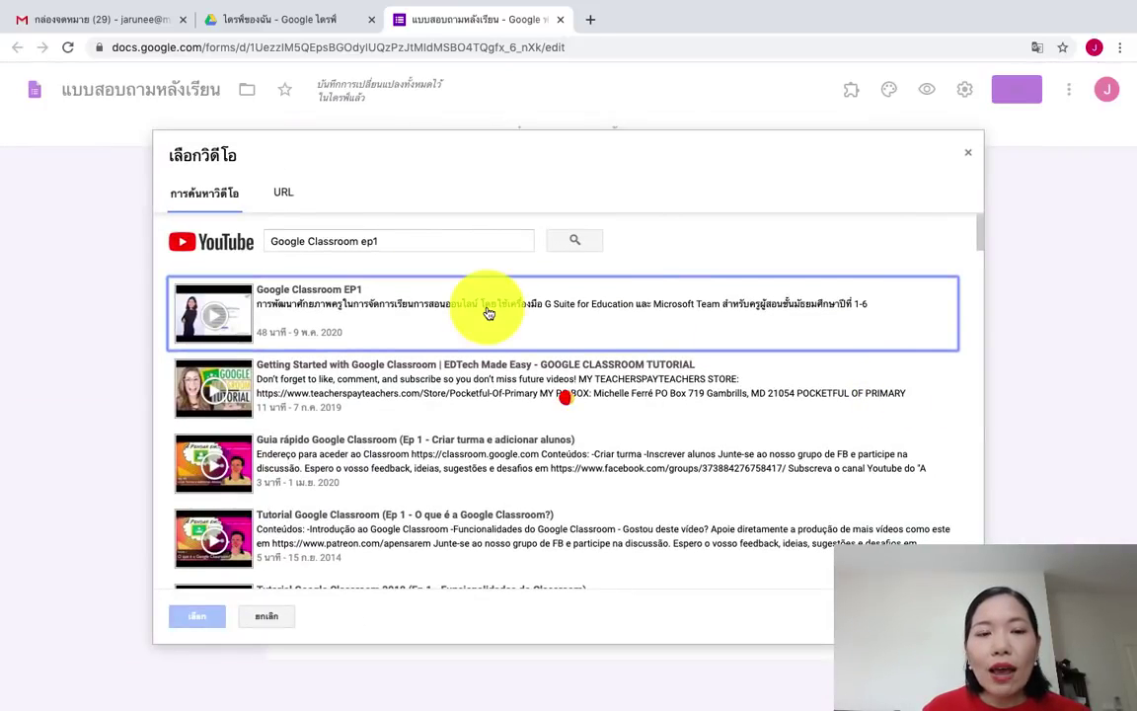
left_click(281, 193)
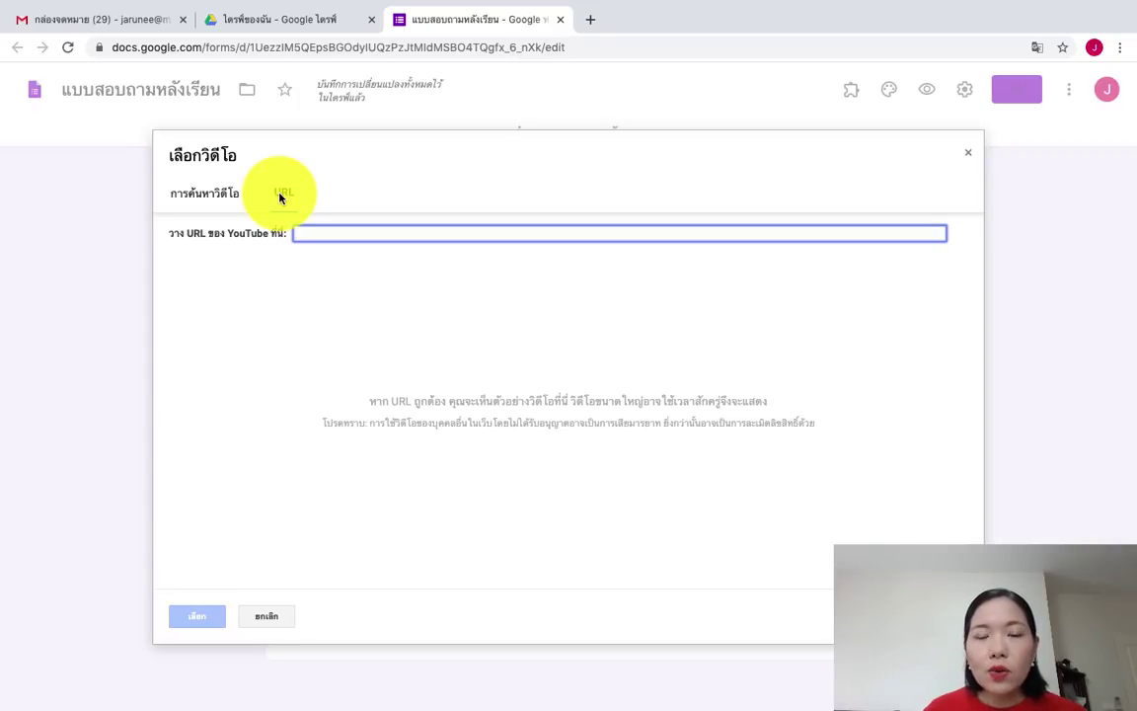
left_click(592, 22)
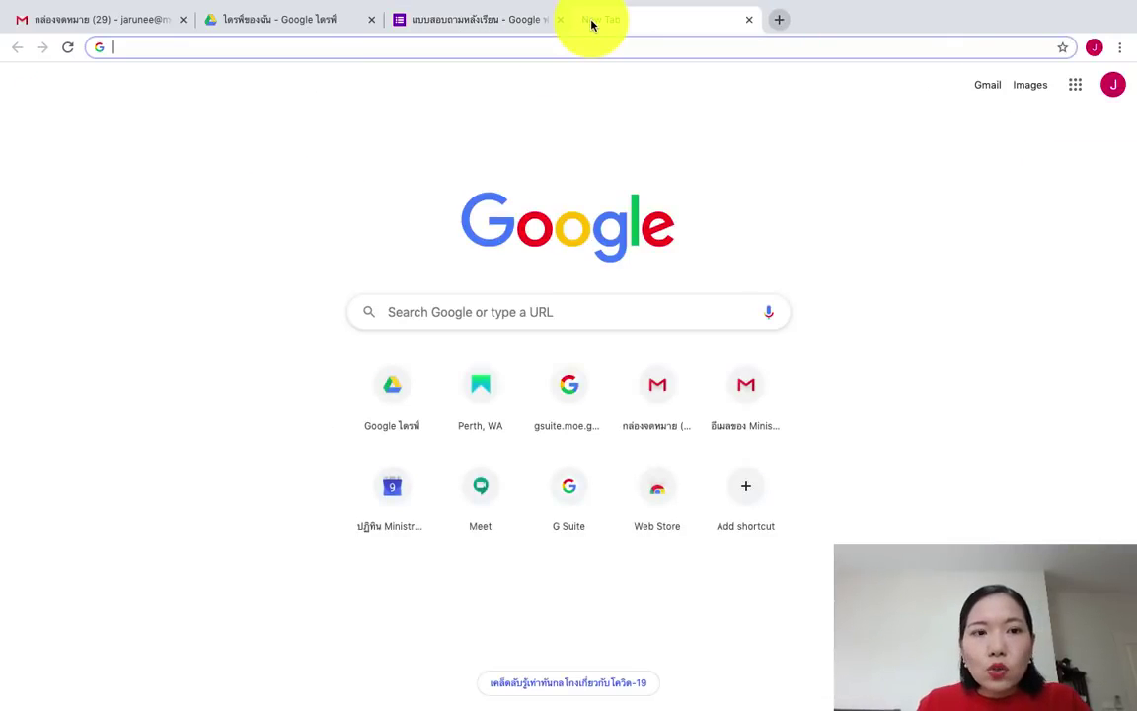
type("www.you")
key("Return")
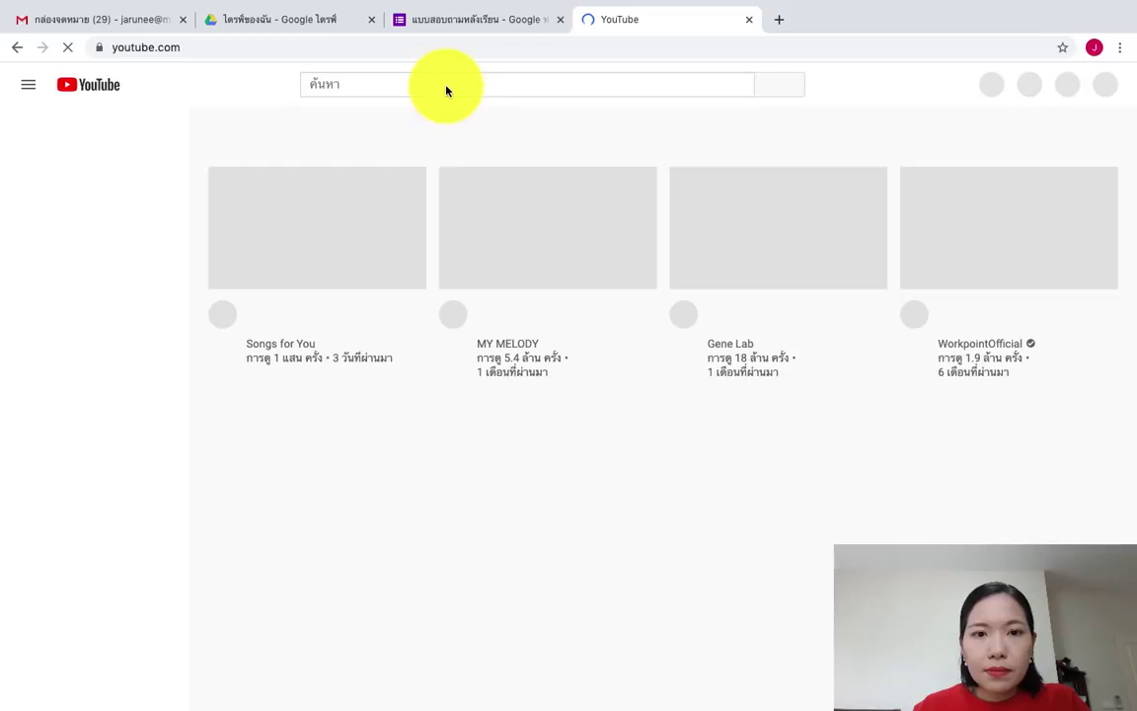
Step: Dismiss YouTube's notification request and search YouTube for "Google Classroom ep2 obec channel"
left_click(427, 78)
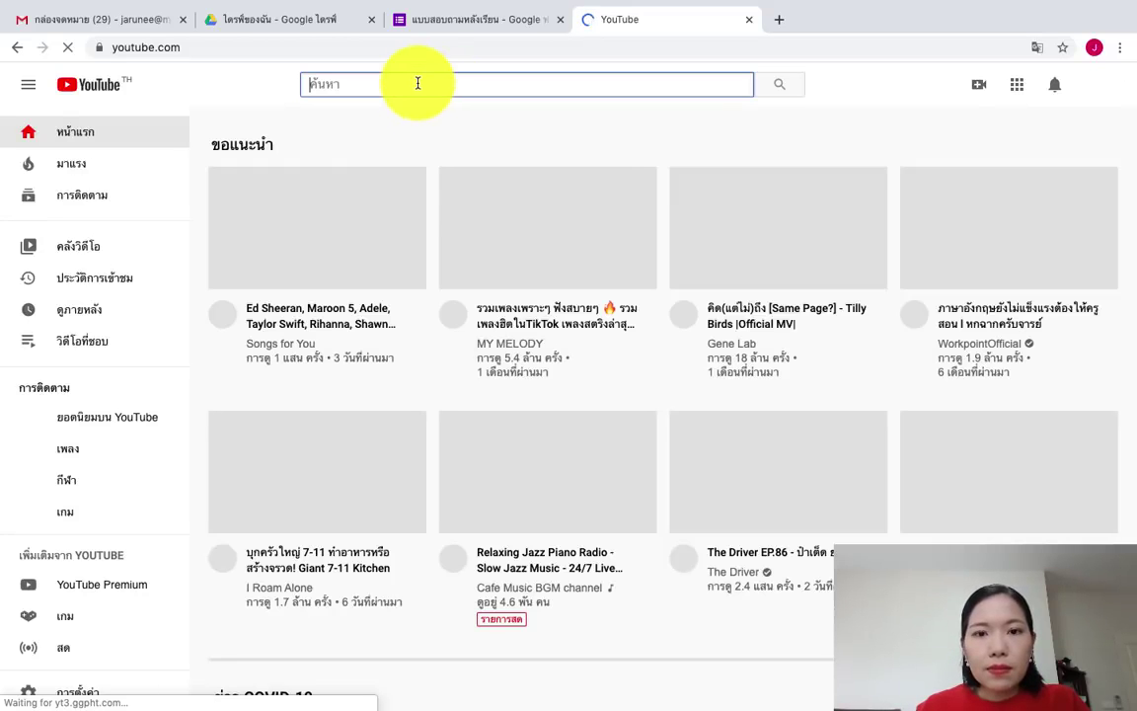
type("g")
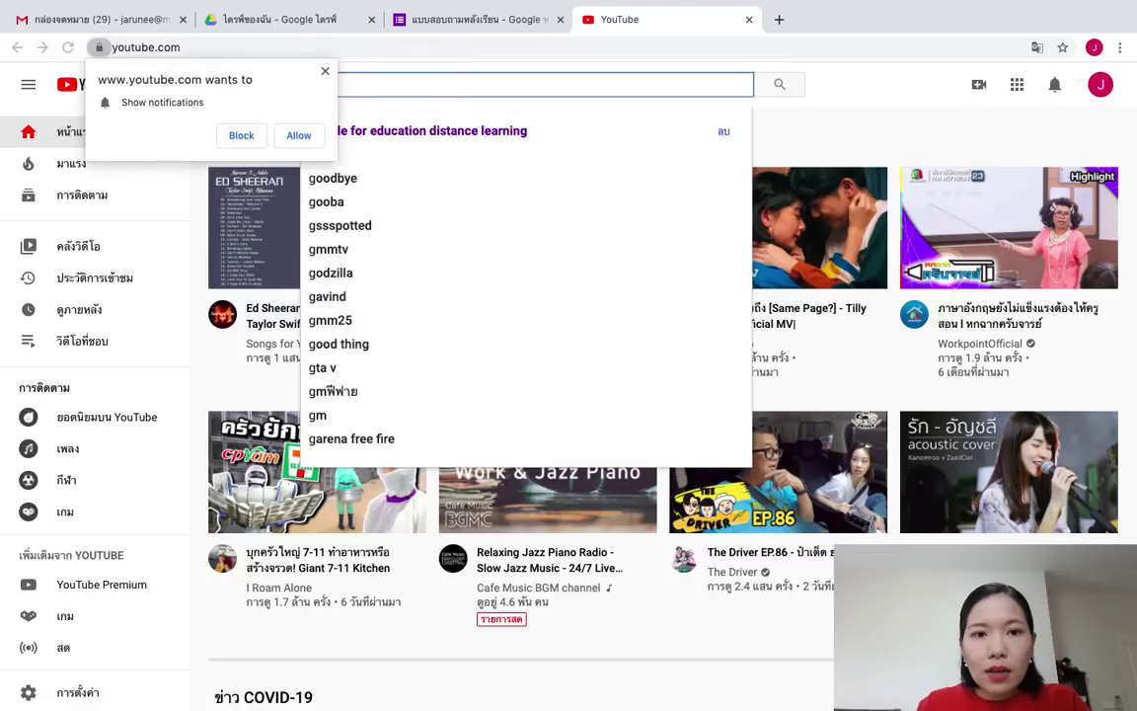
left_click(325, 79)
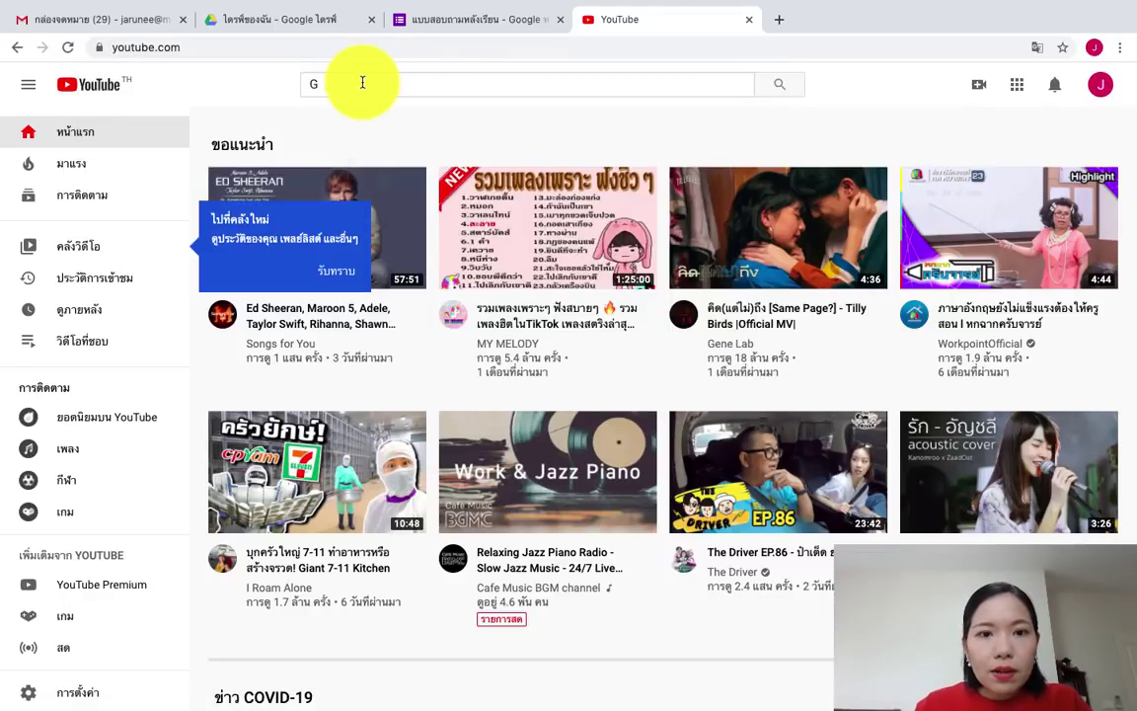
type("oogle C")
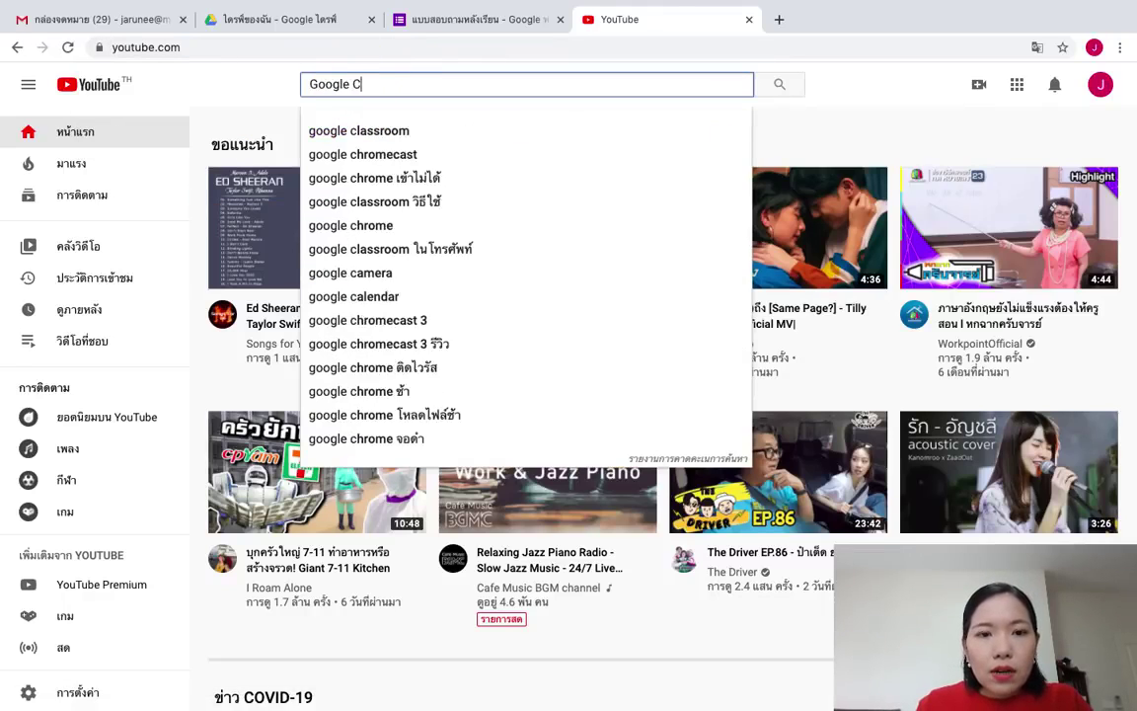
type("lassroom e")
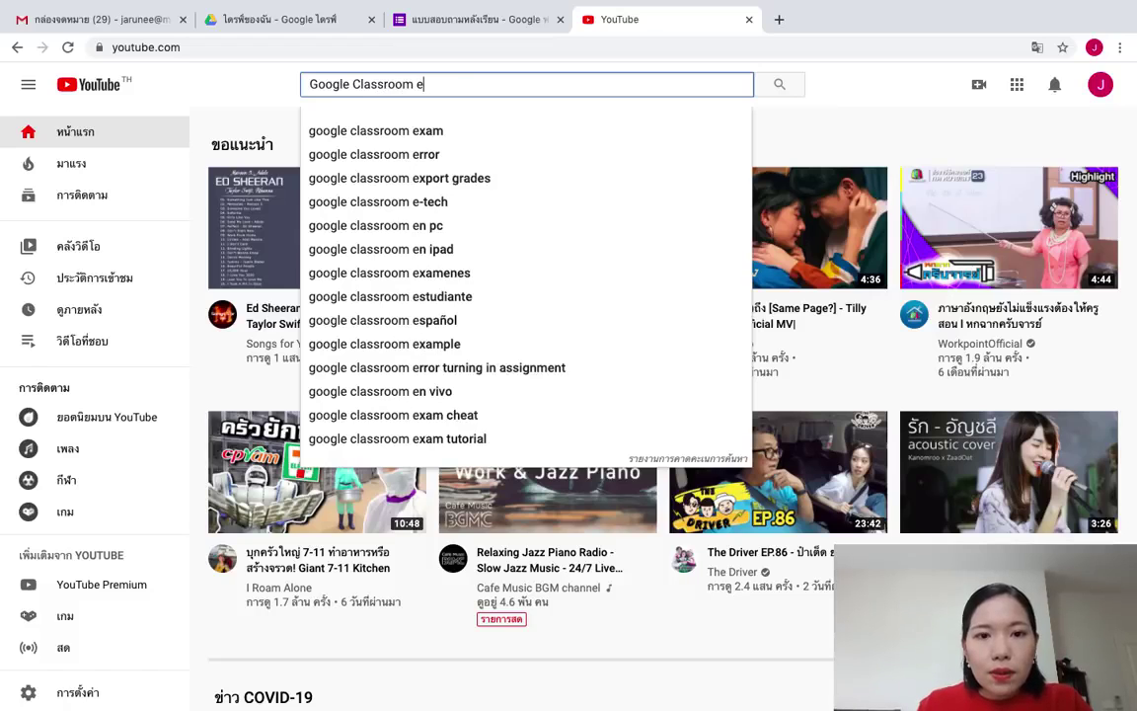
type("p2 obe")
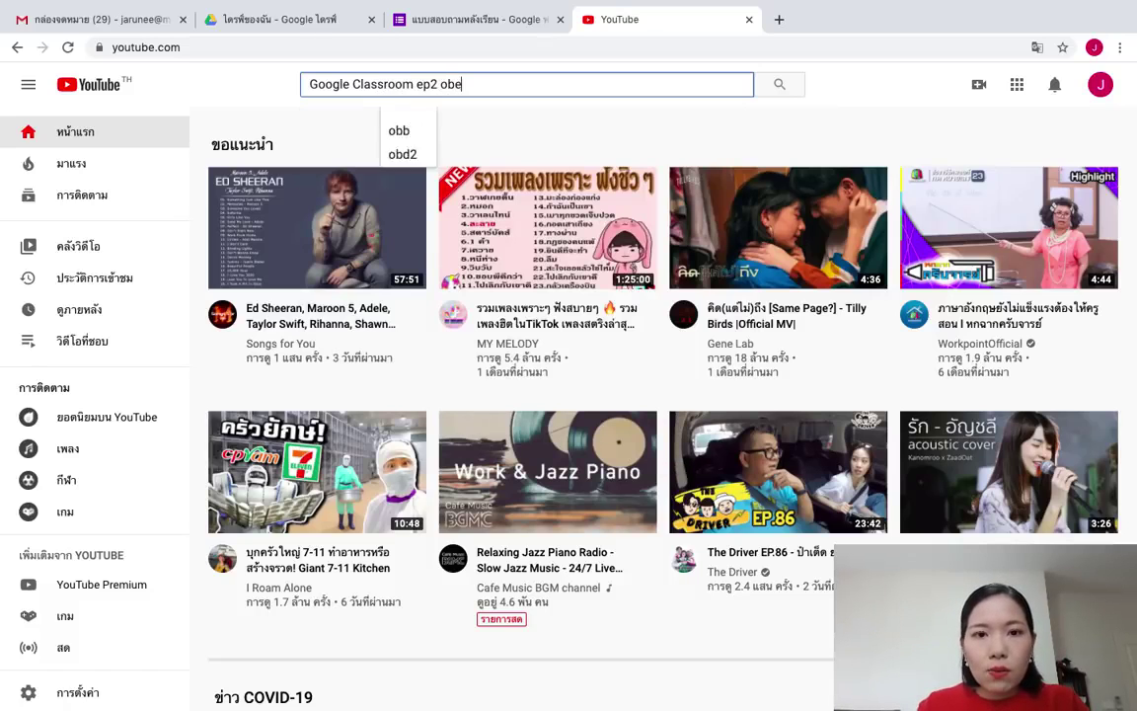
type("c cha")
key("BackSpace")
type("hannel")
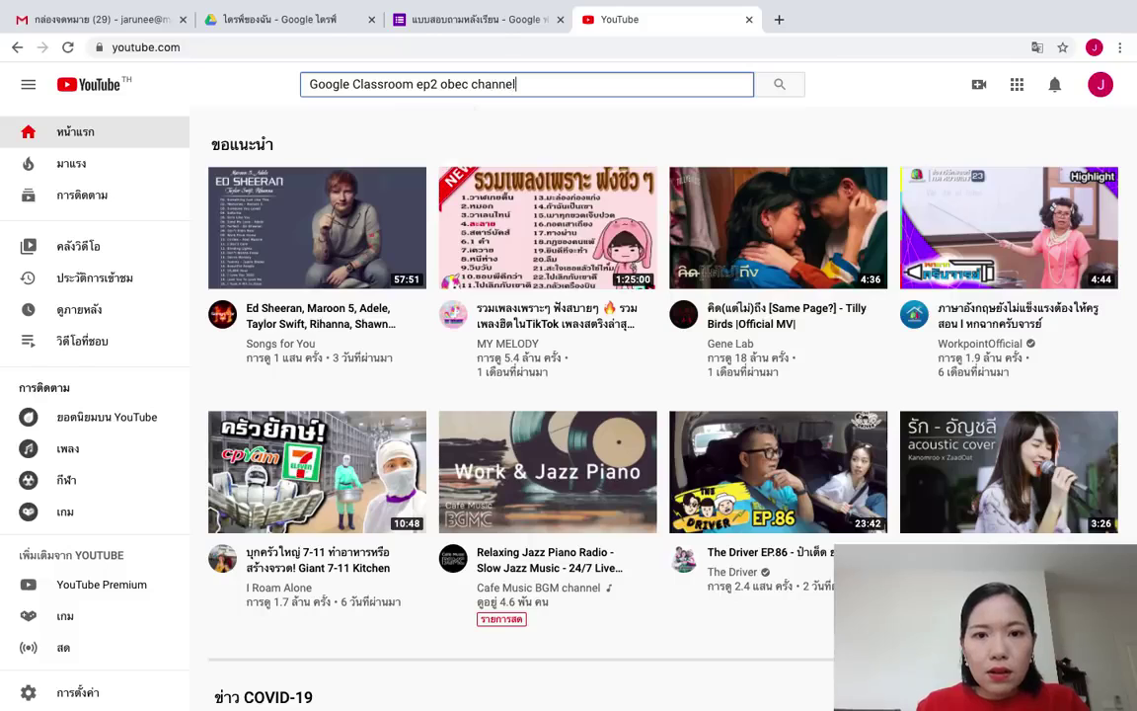
key("Return")
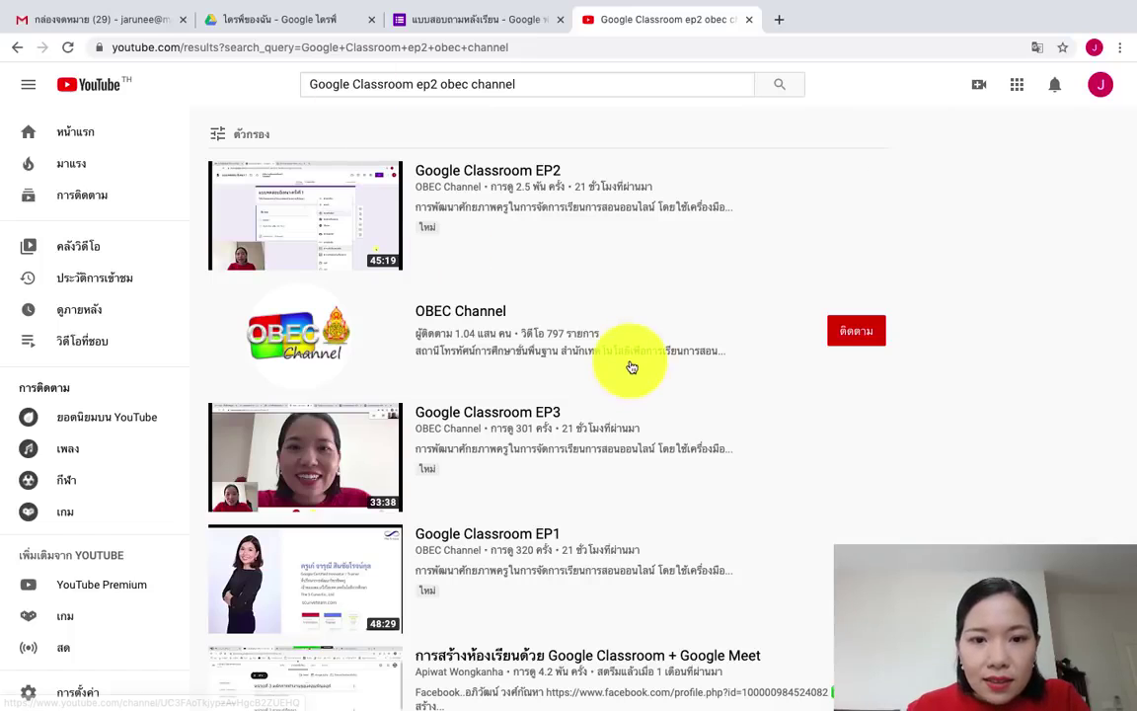
Step: Open the "Google Classroom EP2" video by OBEC Channel from the search results and pause its playback
scroll(630, 431, "down", 1)
scroll(630, 431, "down", 2)
scroll(630, 431, "up", 2)
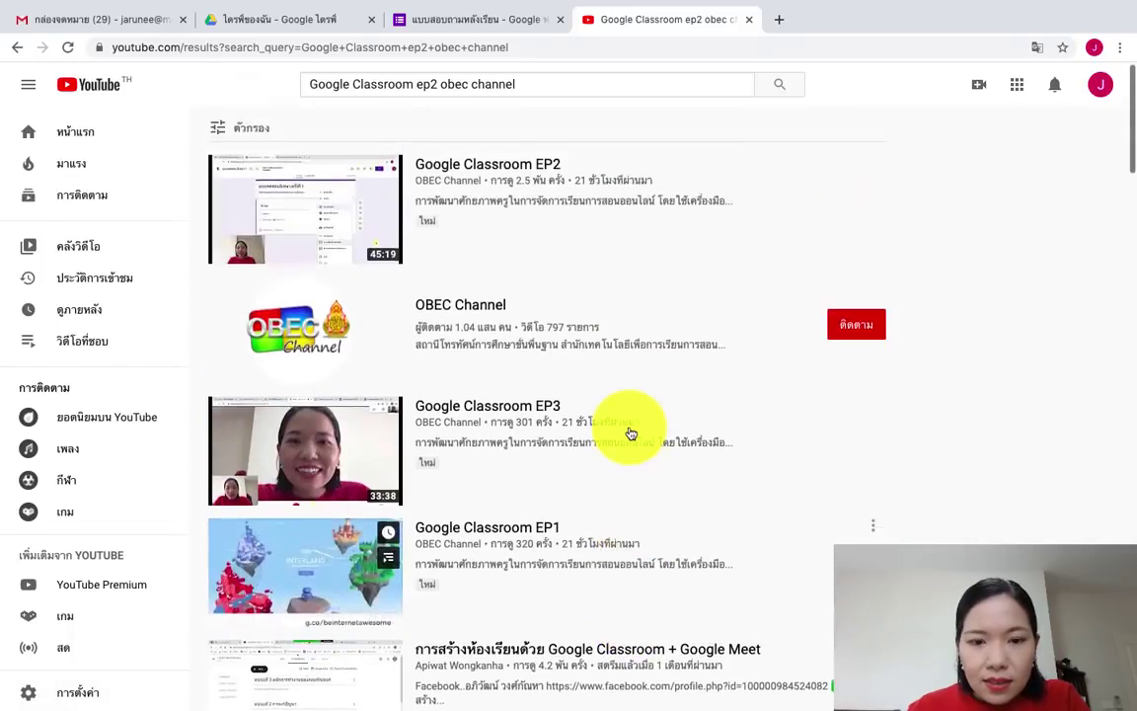
left_click(536, 190)
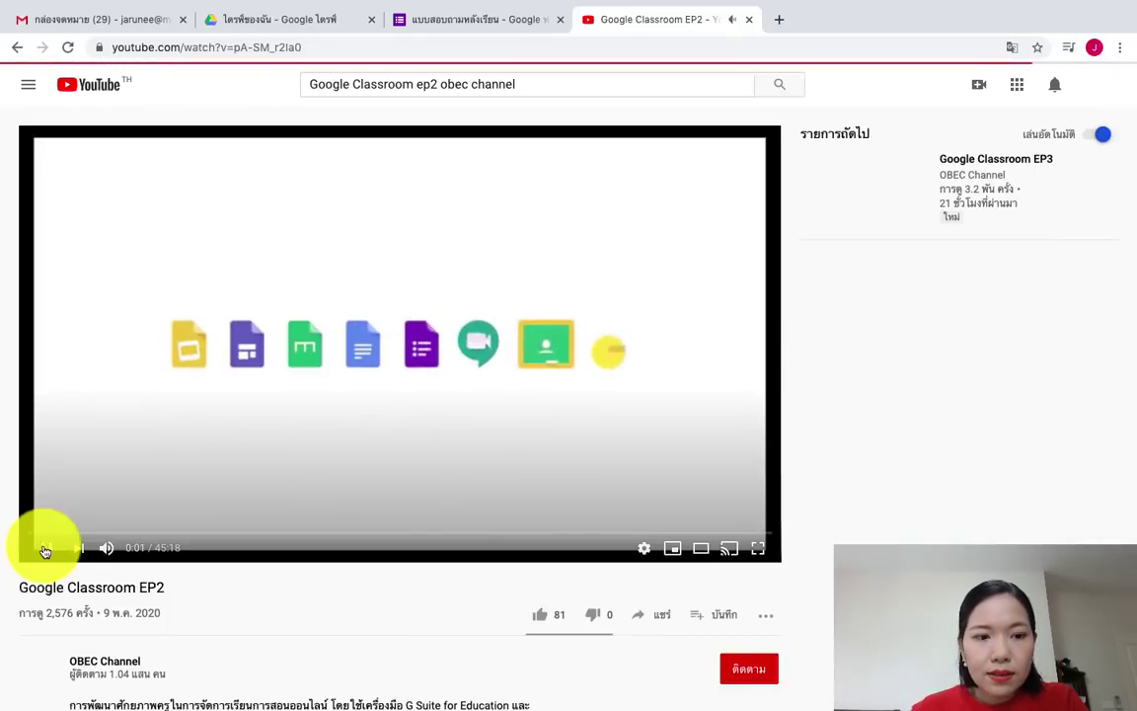
left_click(47, 547)
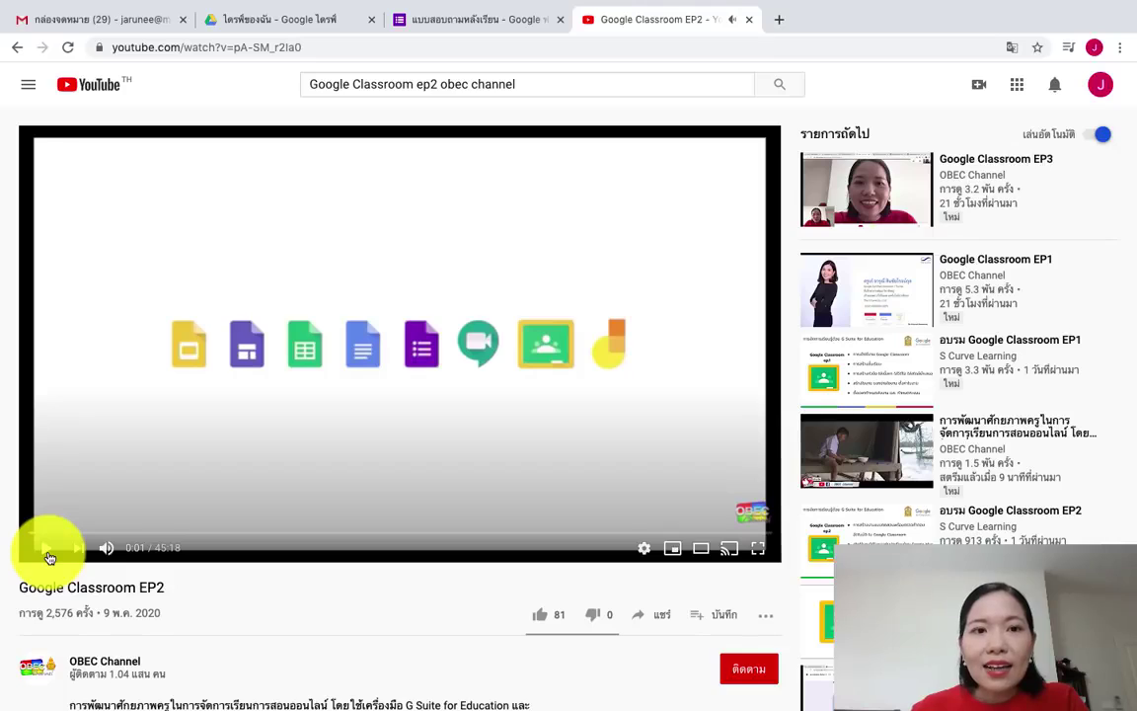
Step: Copy the share link of the Google Classroom EP2 video and close the sharing options
scroll(48, 553, "down", 4)
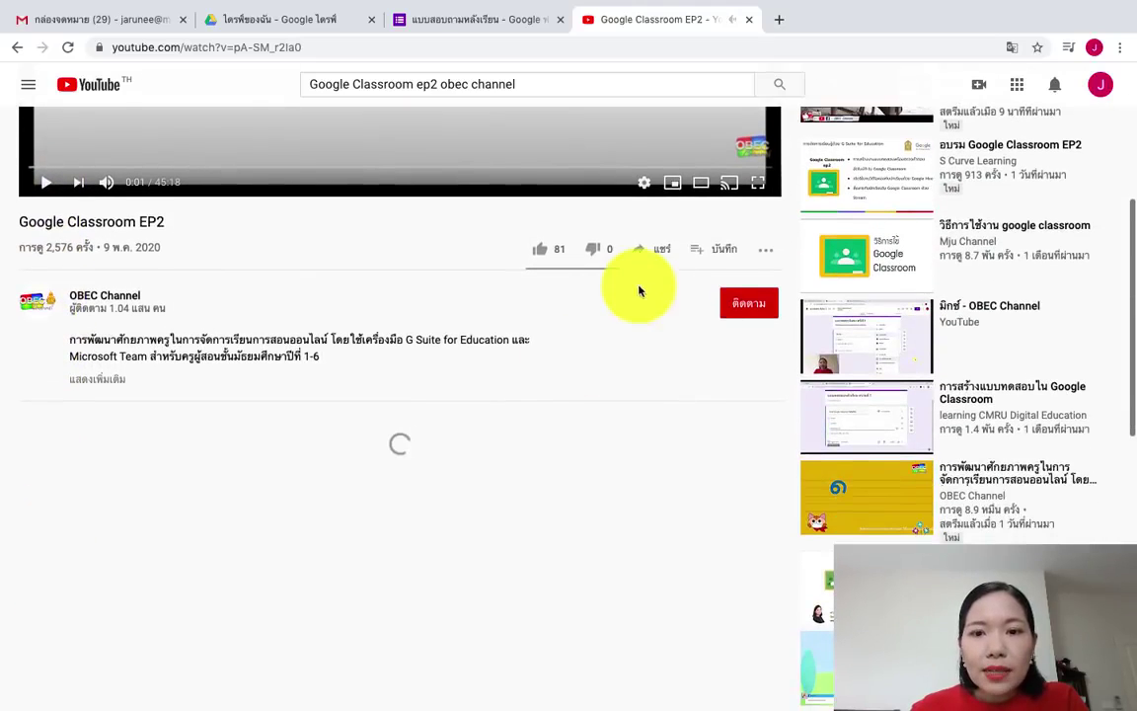
left_click(654, 249)
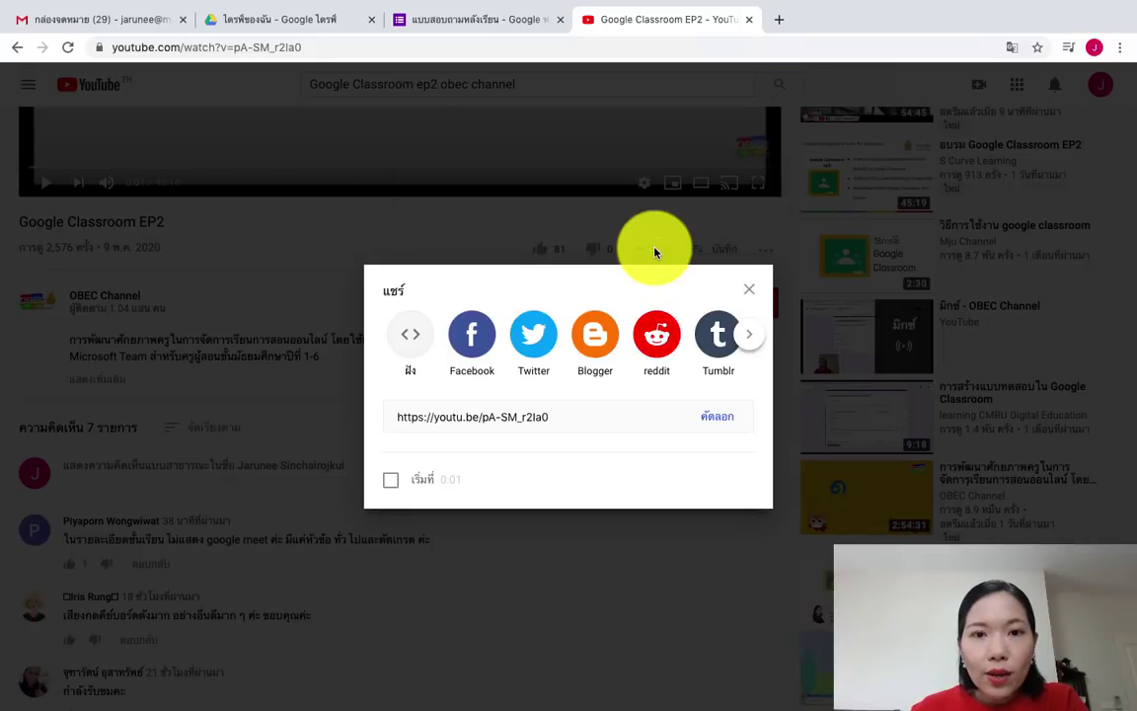
left_click(718, 419)
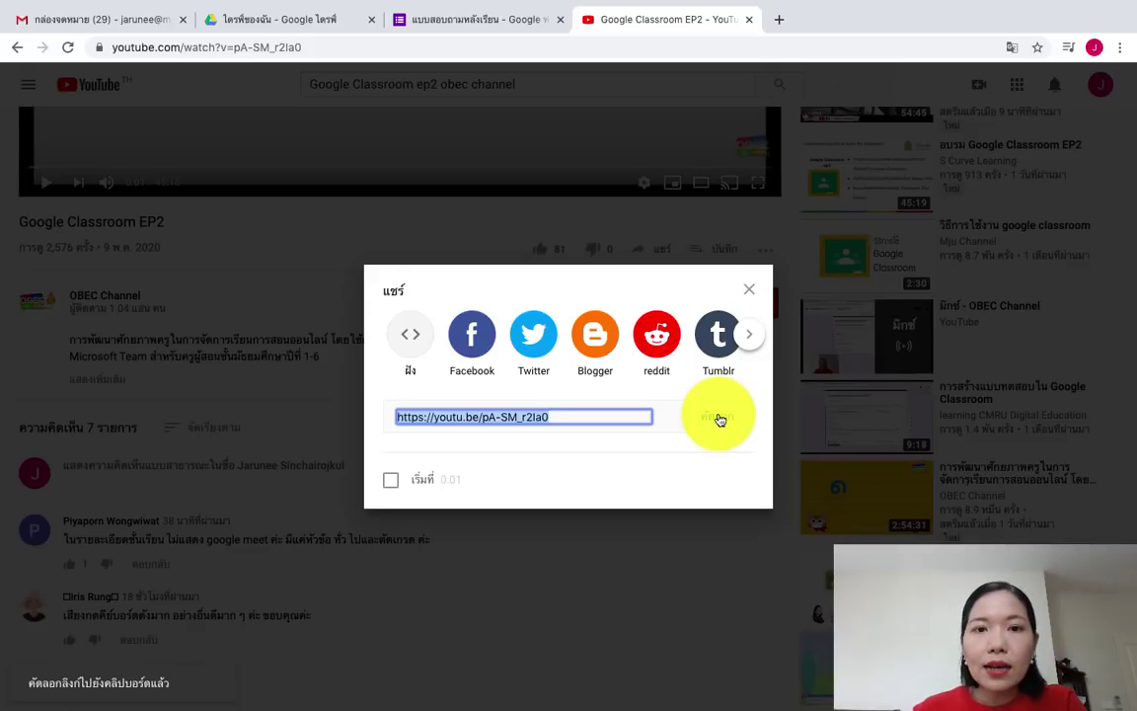
key("Escape")
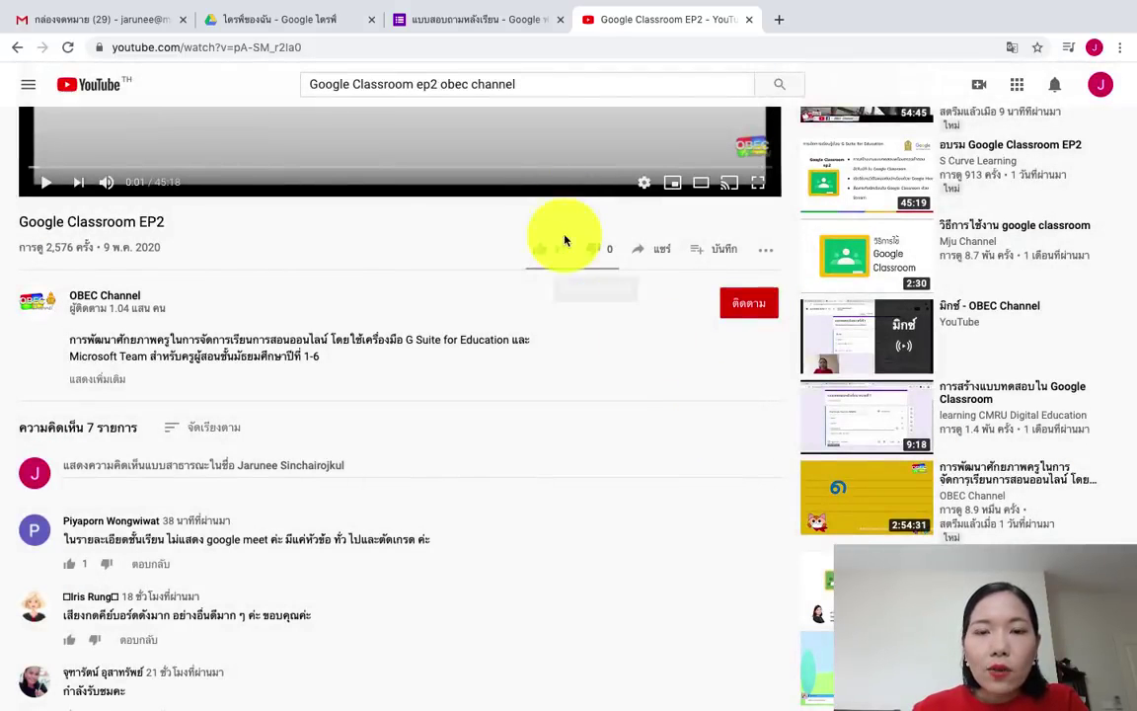
left_click(528, 28)
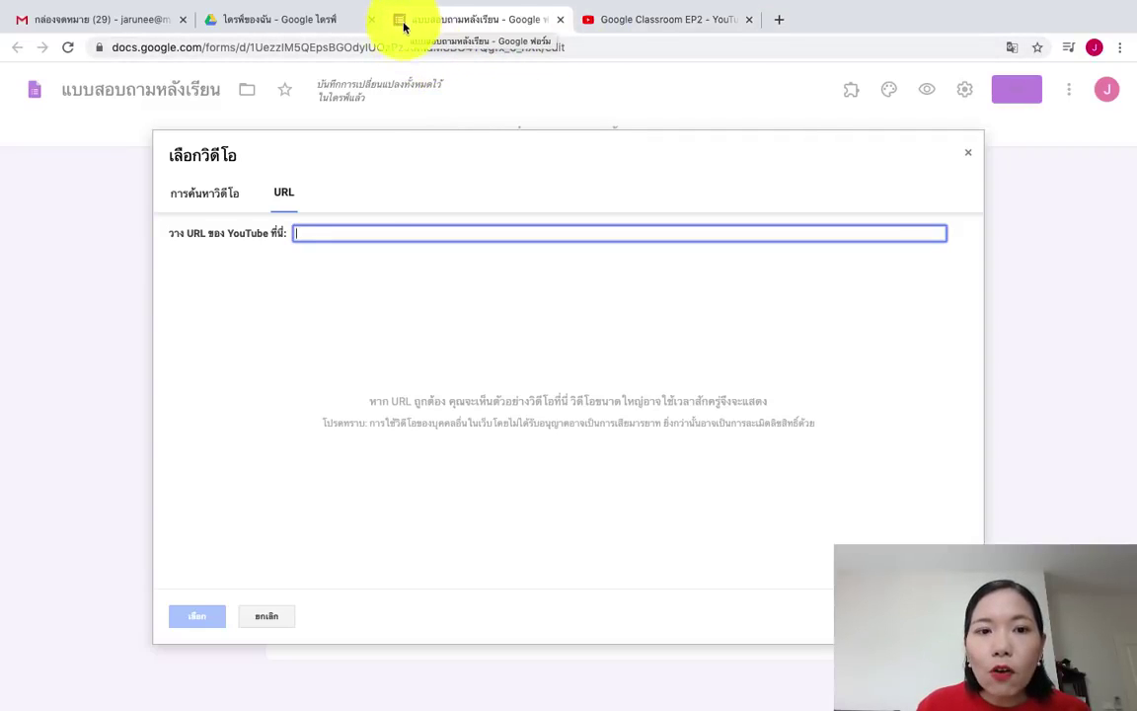
key("ctrl+v")
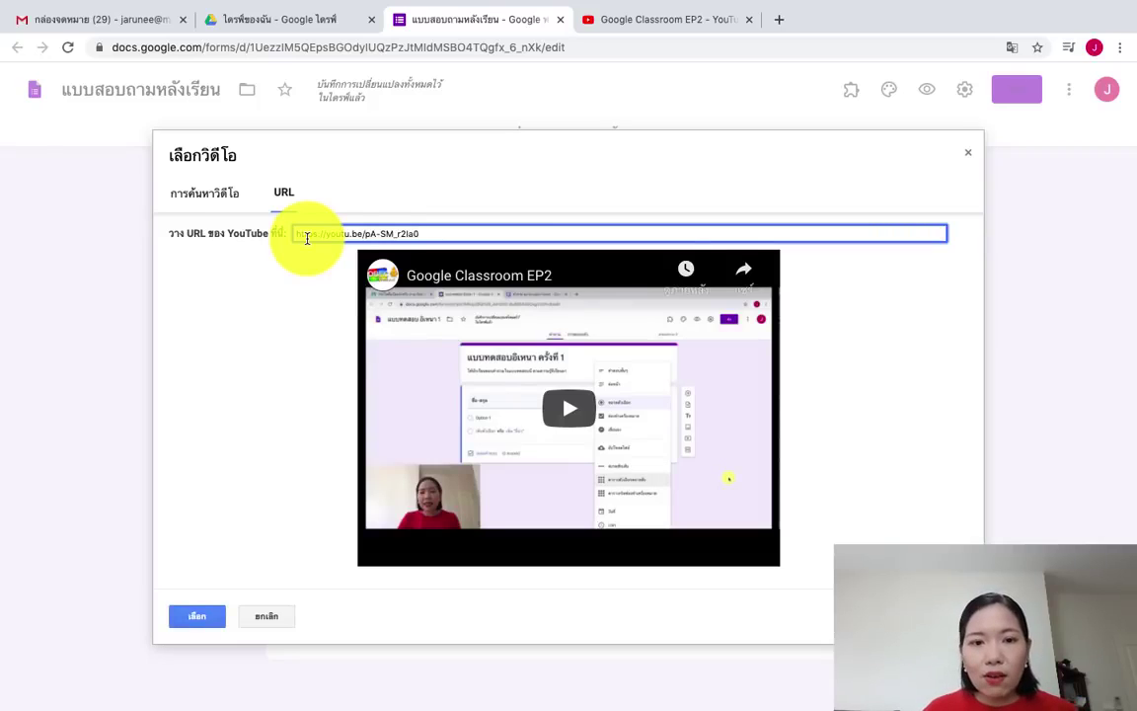
left_click(202, 616)
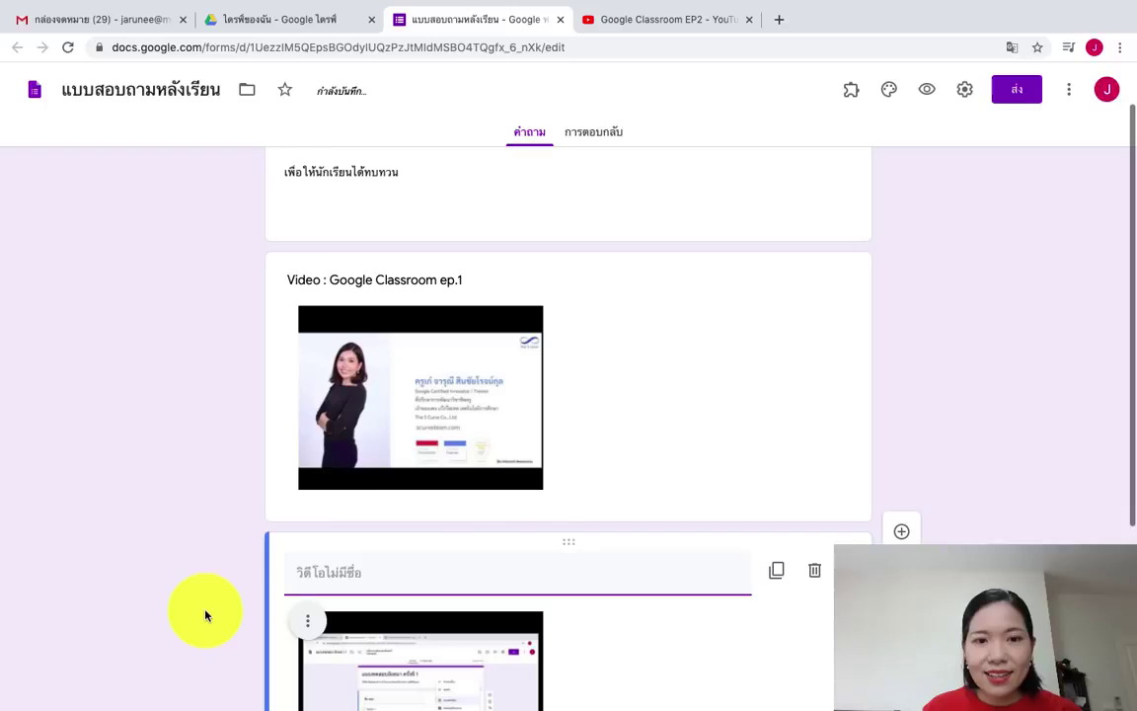
Step: Title the newly inserted video "Video : Google Classroom ep.2"
scroll(460, 568, "down", 1)
type("Vi")
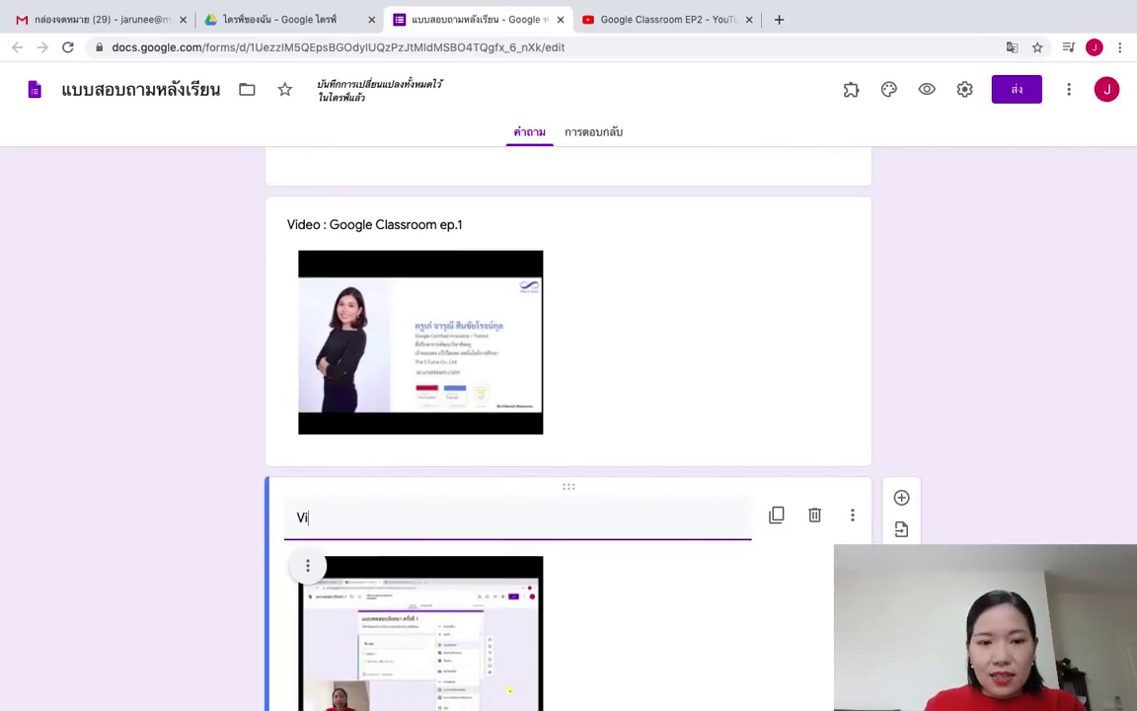
type("deo : Google ")
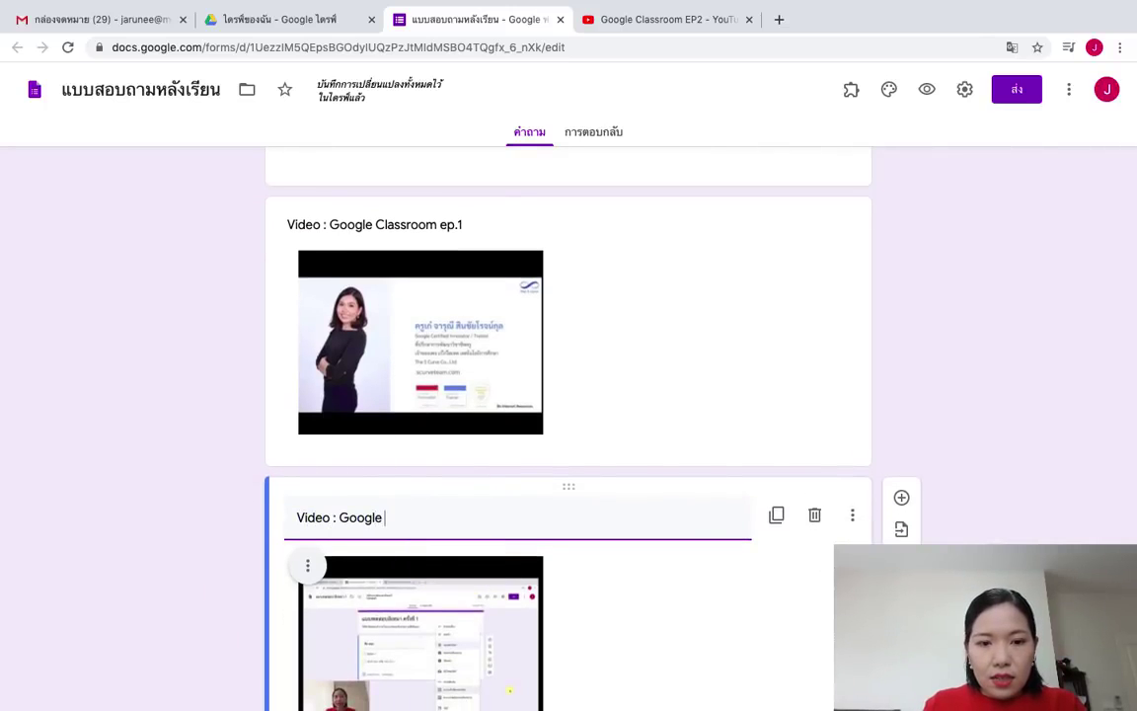
type("Classroom ep.2")
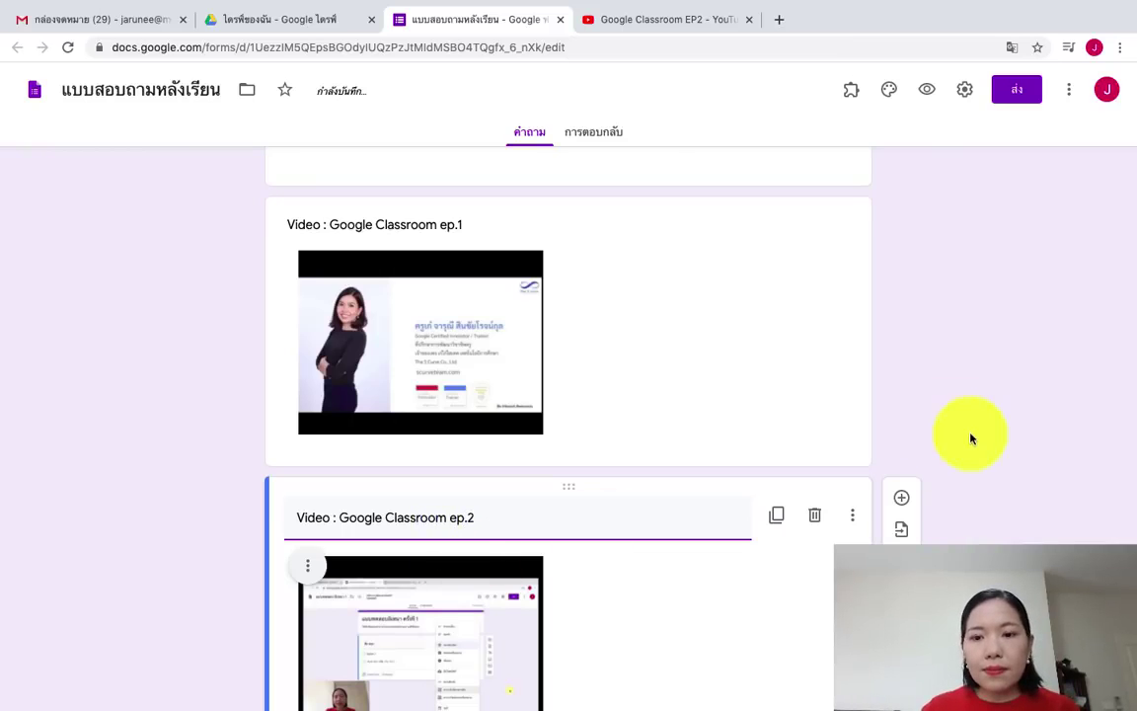
Step: Set the text of the untitled question below the videos to "หลังจากเรียนการใช้งาน Google Classroom แล้ว รู้สึกอย่างไรบ้าง"
scroll(968, 435, "down", 3)
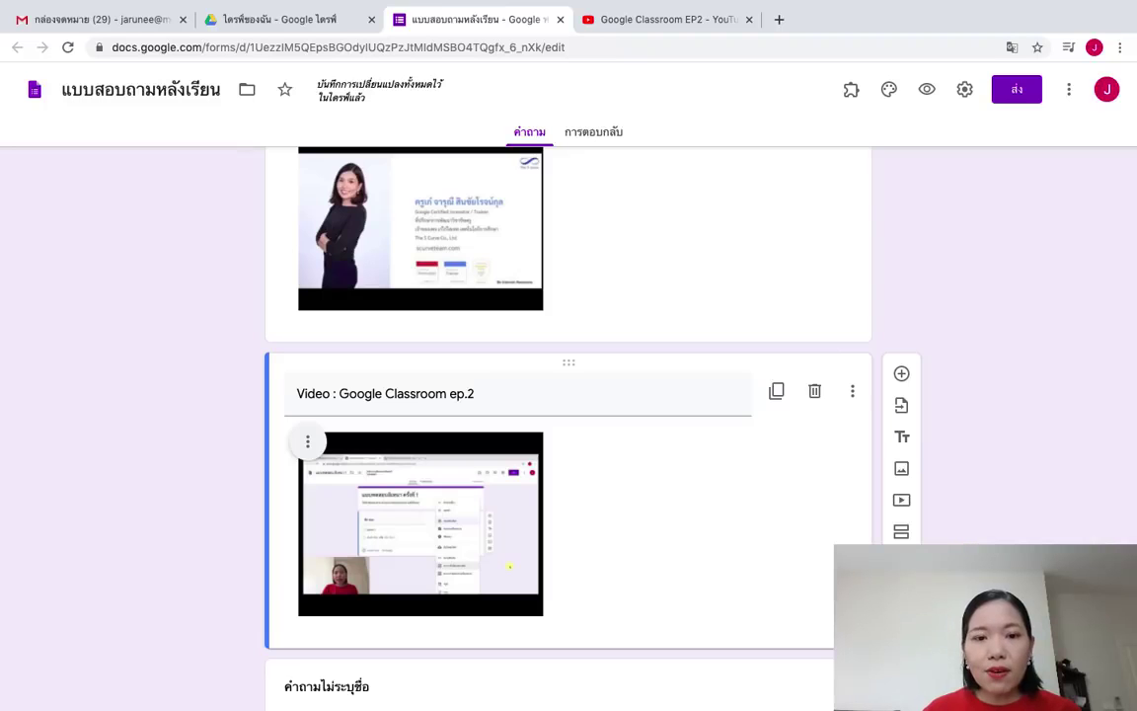
scroll(569, 425, "down", 2)
scroll(569, 424, "up", 3)
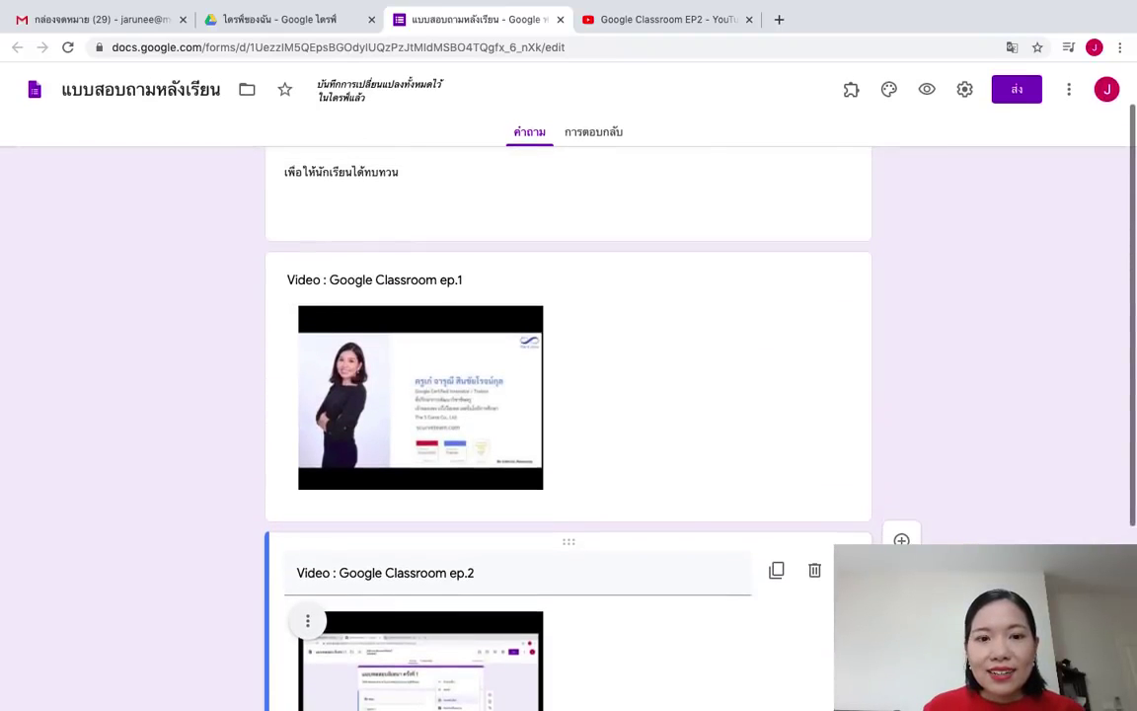
scroll(569, 424, "down", 4)
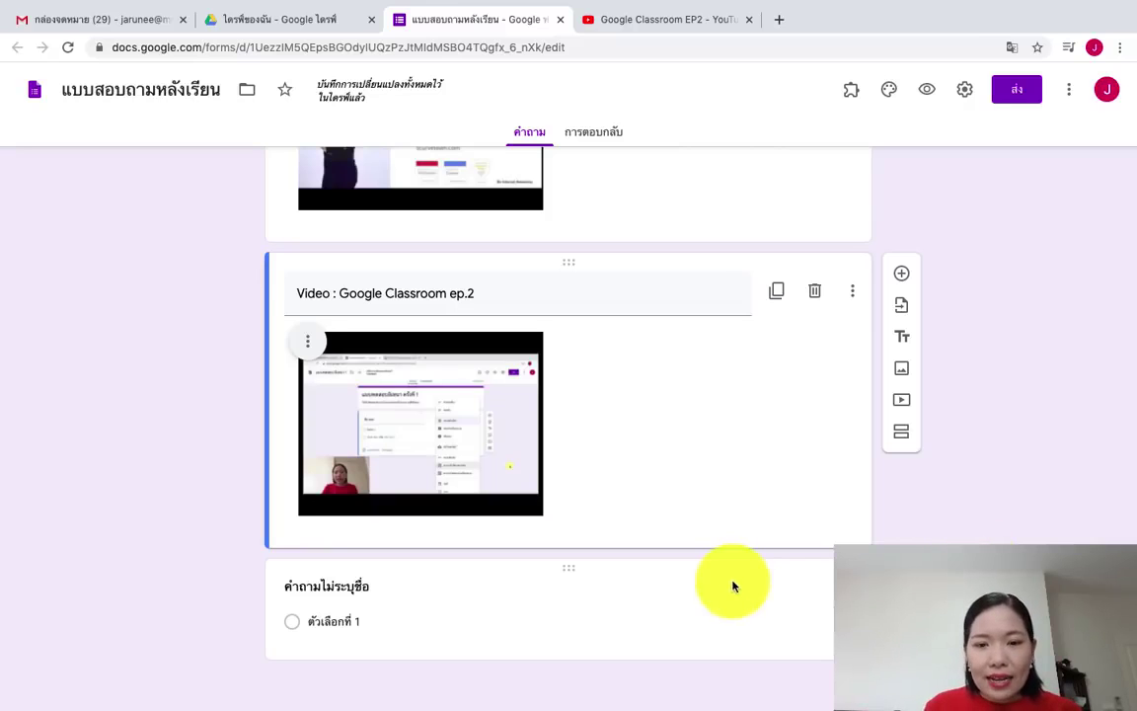
left_click(691, 582)
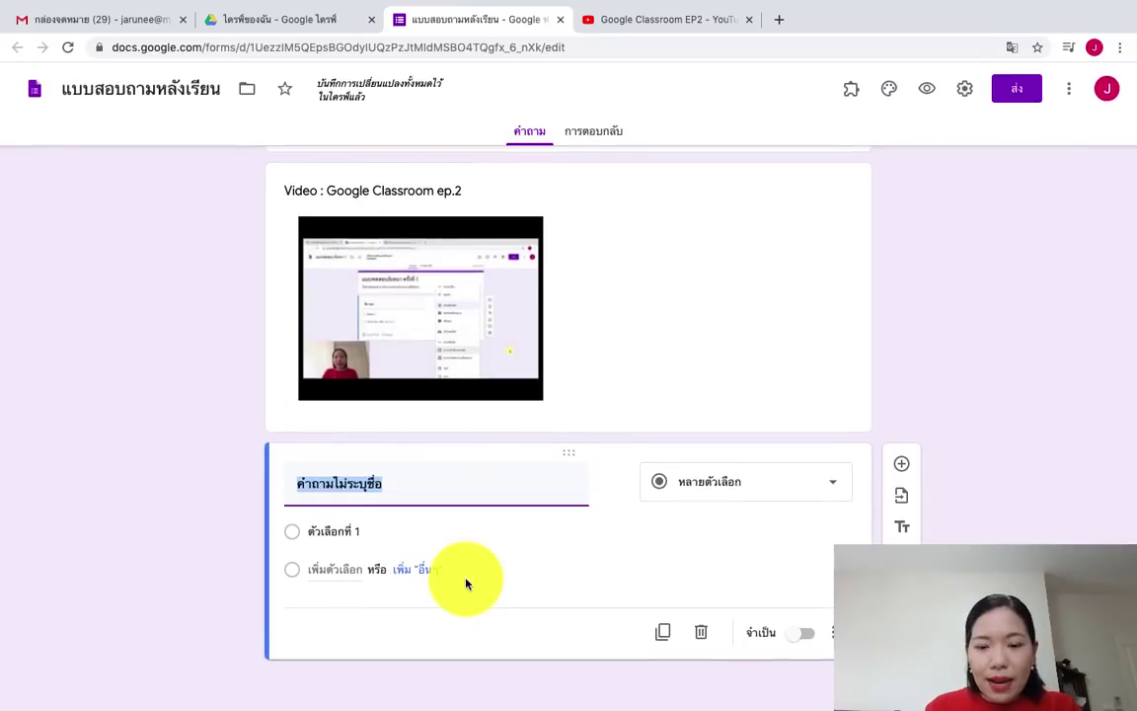
type("ห")
key("BackSpace")
type("หลังจากเรียน")
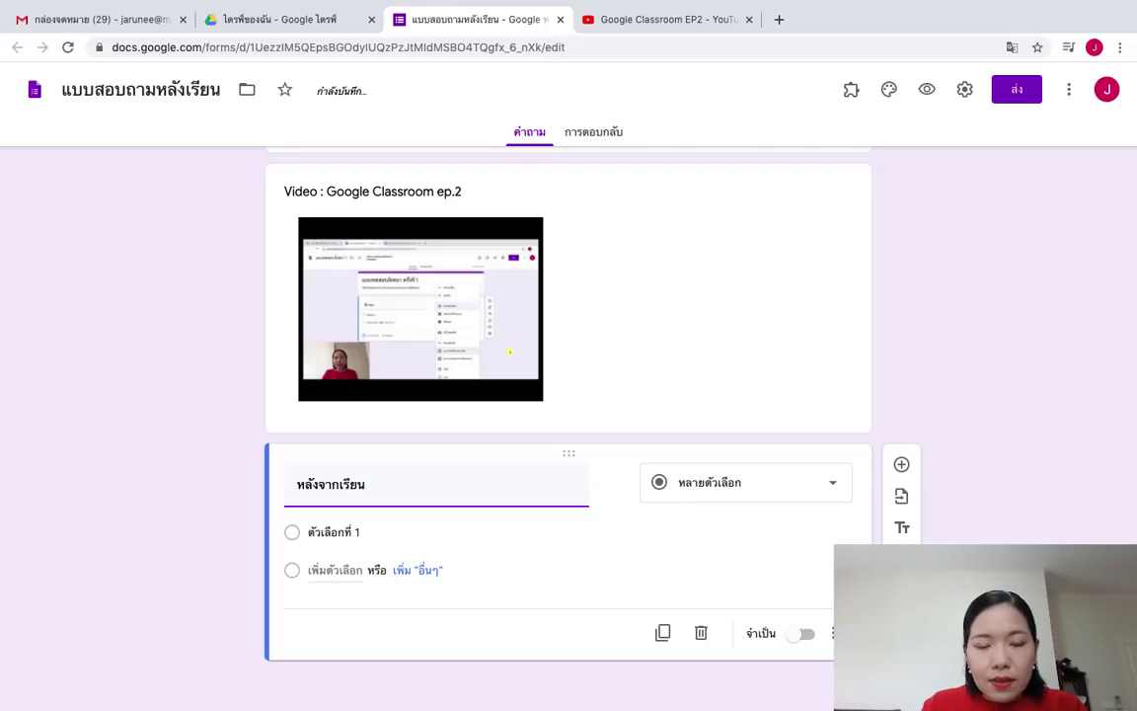
type("รารใช้าน")
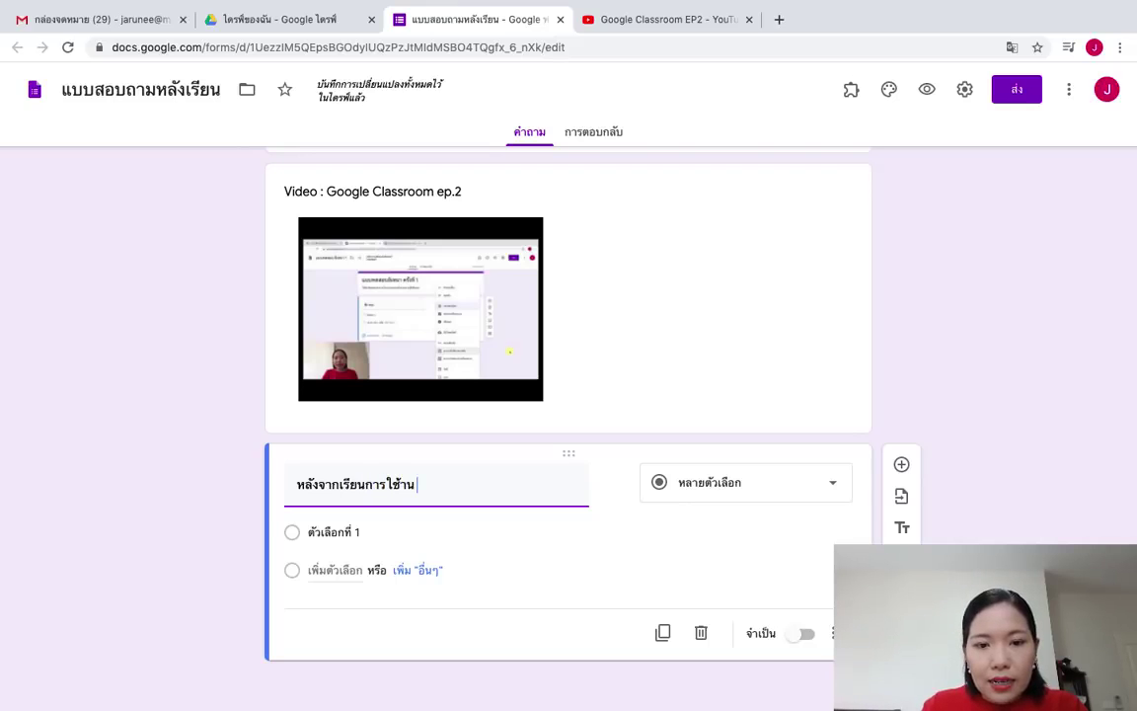
type("Go")
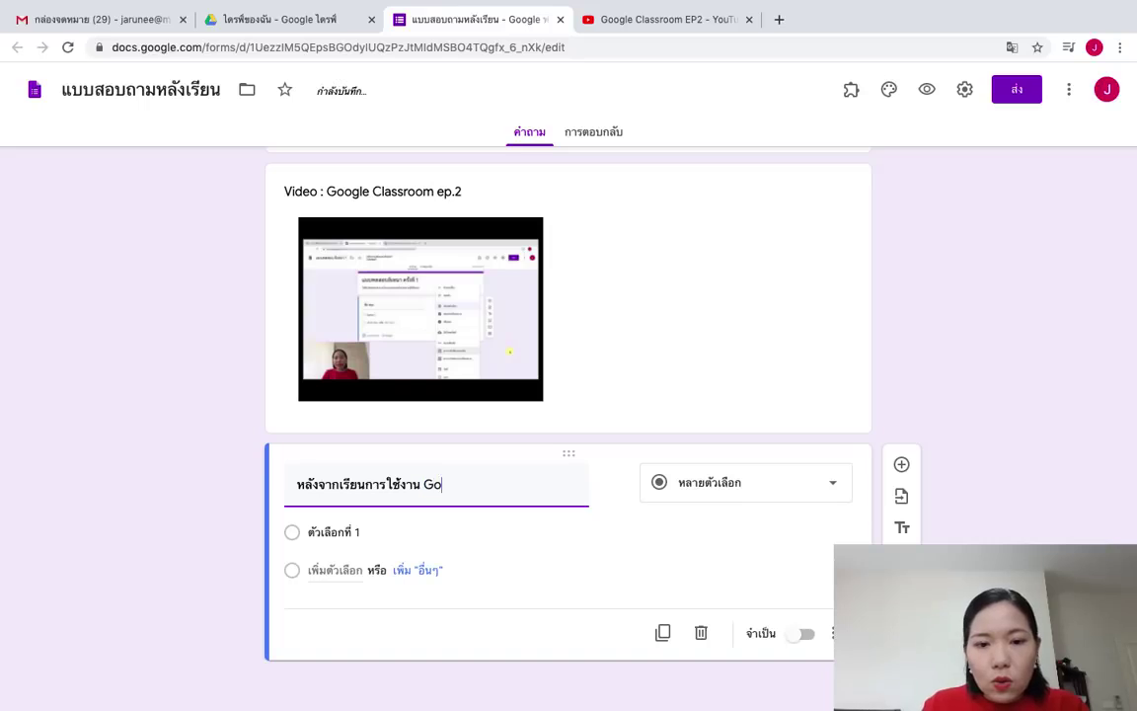
type("ogle Classroom")
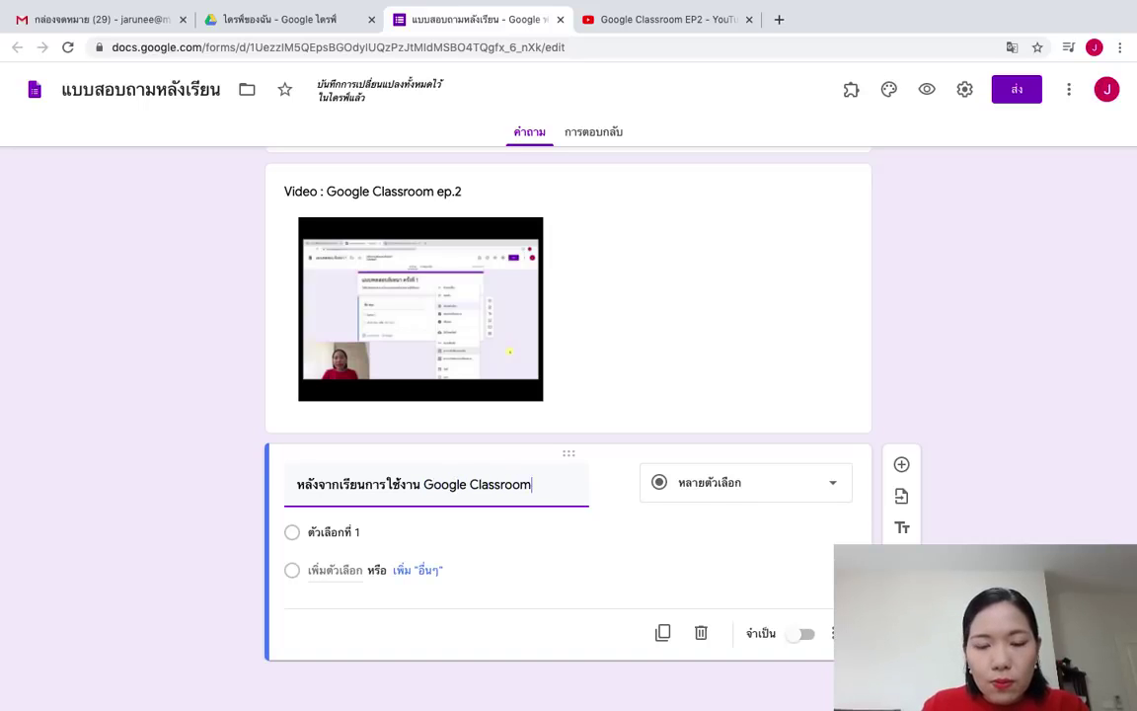
type(" แล้ว รู้สึกอย่างไรบ้าง")
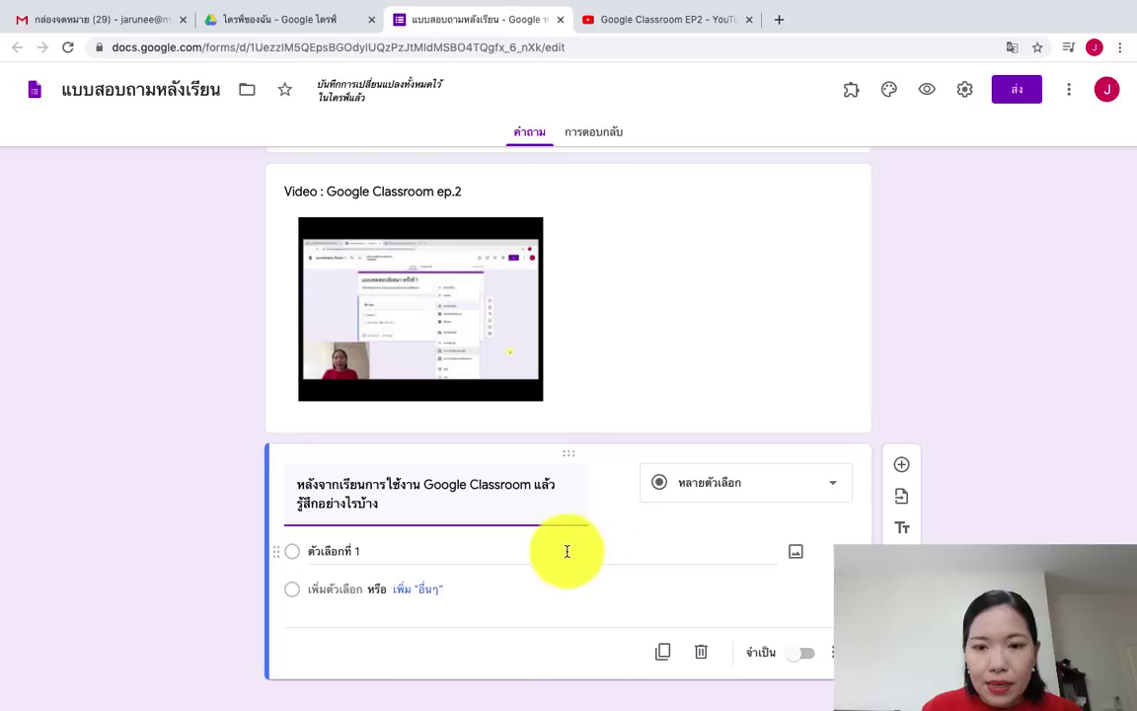
scroll(554, 560, "down", 1)
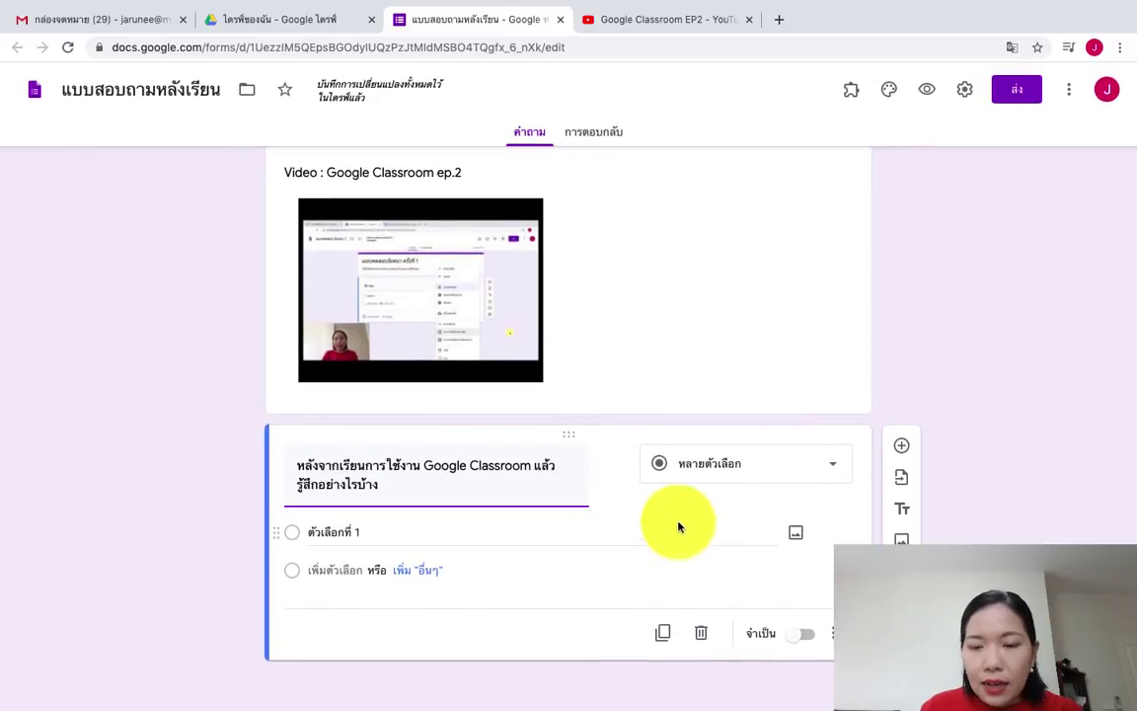
Step: Change the question about feelings after the Google Classroom lesson to a linear scale (สเกลเชิงเส้น) from 1 to 5
left_click(829, 479)
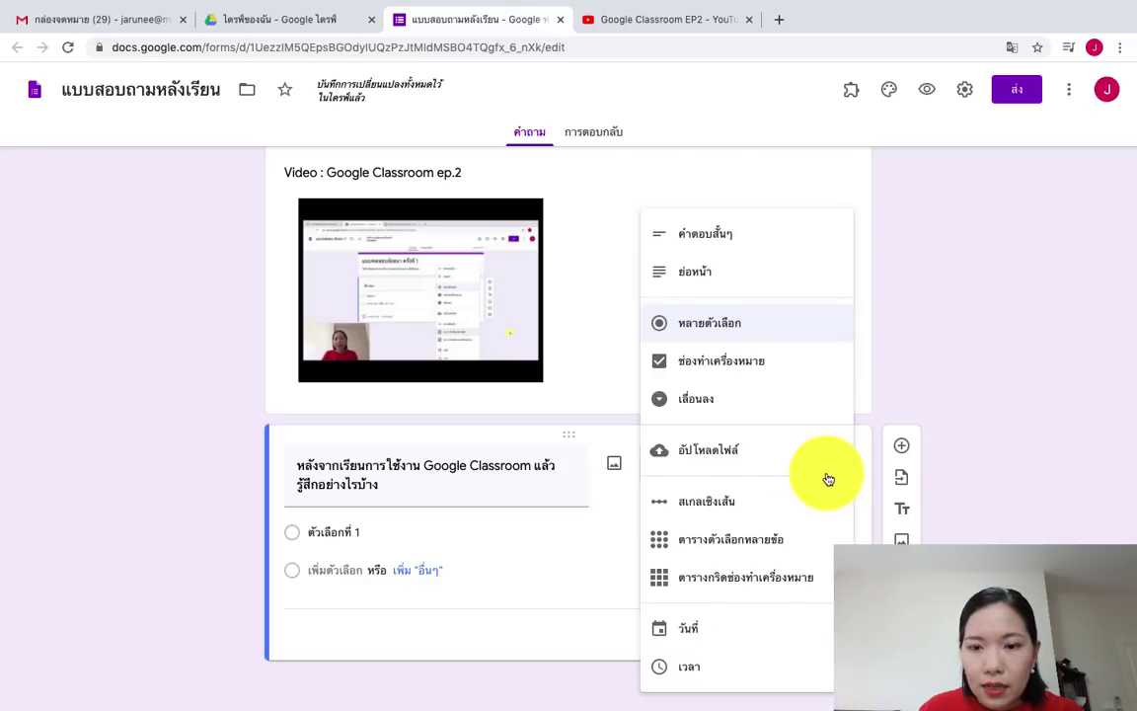
left_click(721, 512)
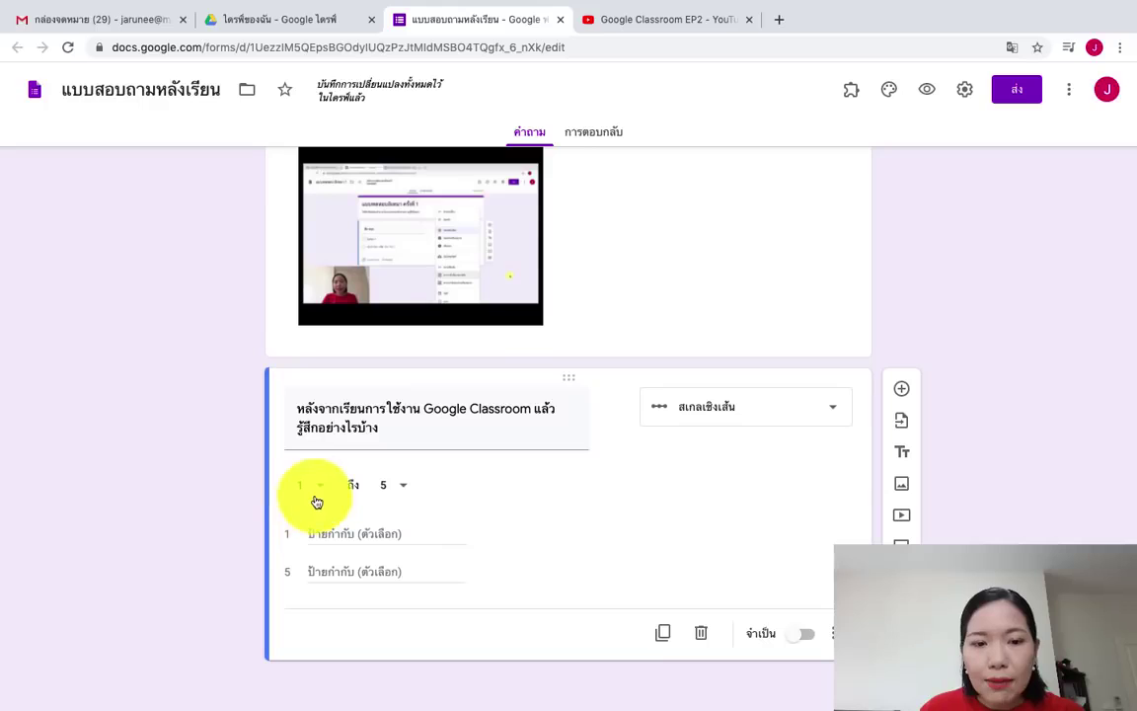
left_click(396, 485)
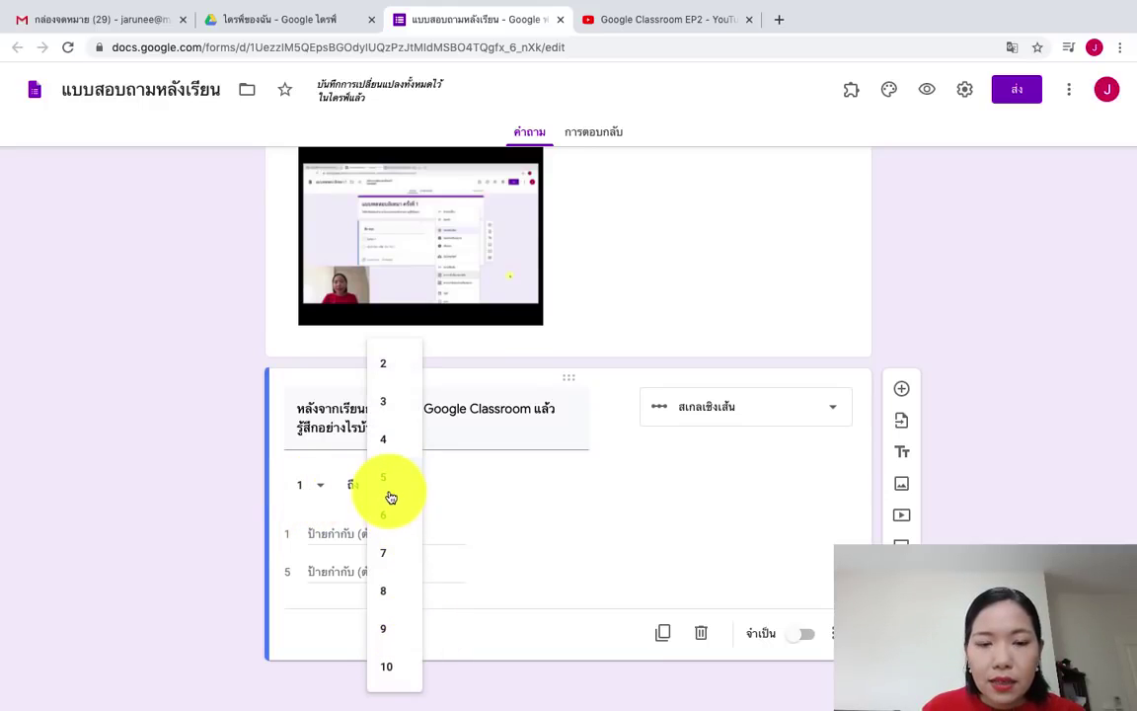
left_click(390, 493)
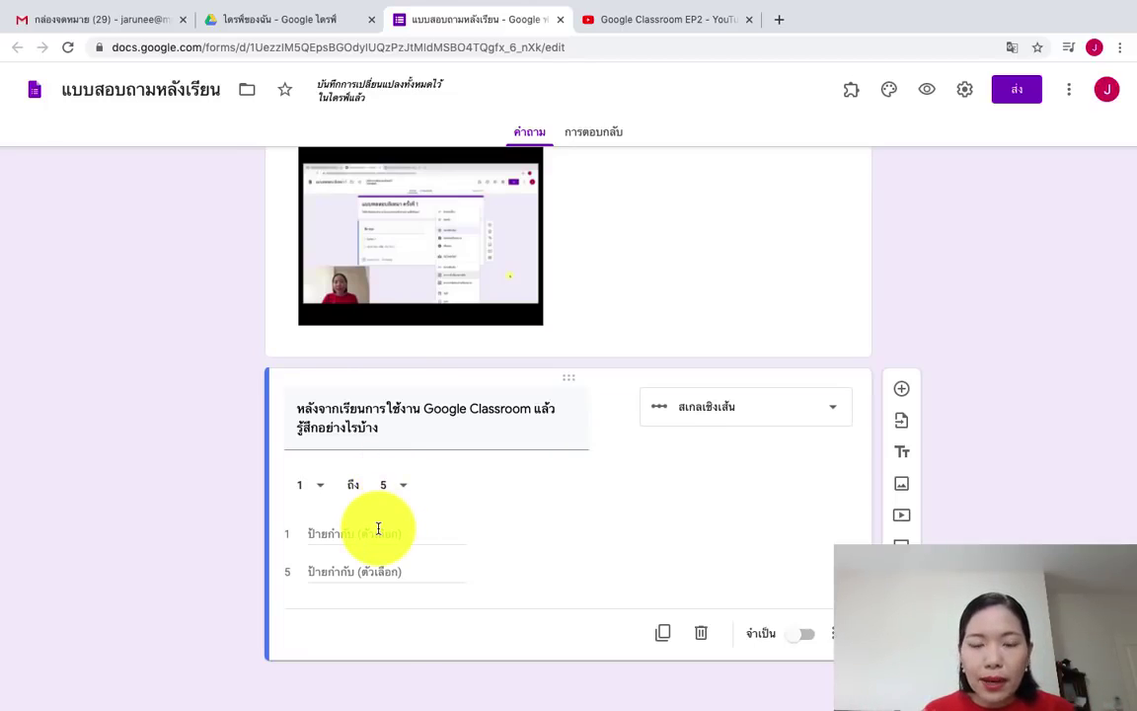
Step: Label scale value 1 "รู้สึกยังไม่เข้าใจ" and value 5 "เข้าใจมากขึ้น", and make the question required
left_click(378, 531)
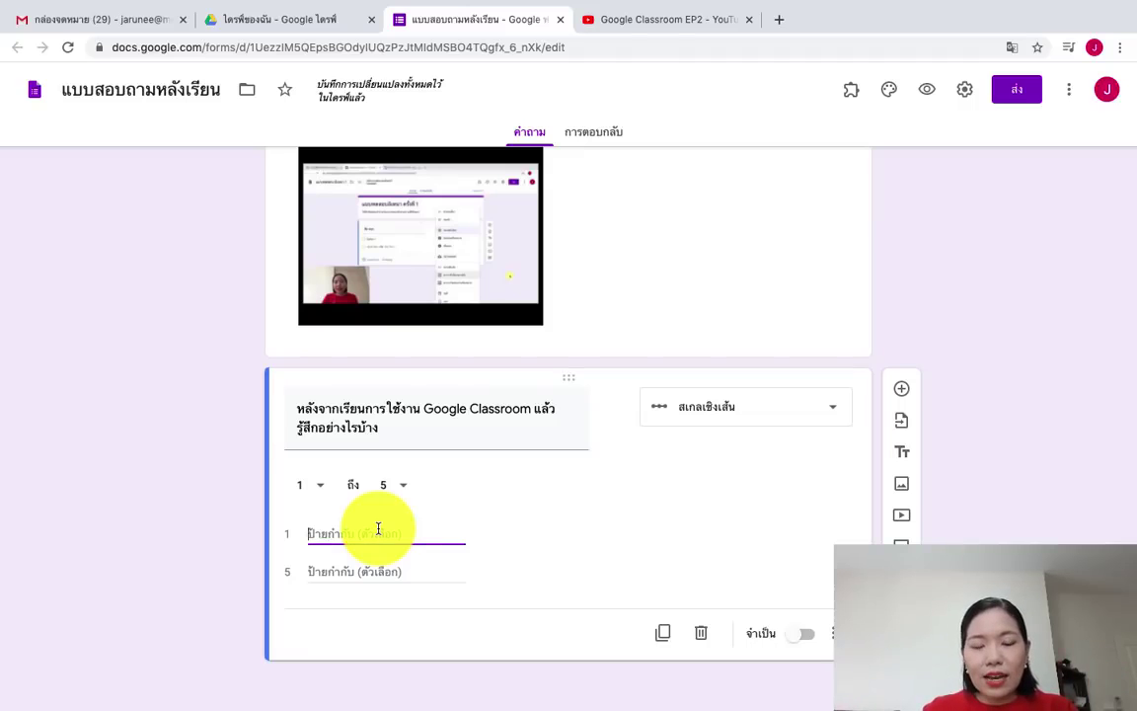
type("รู้สึก")
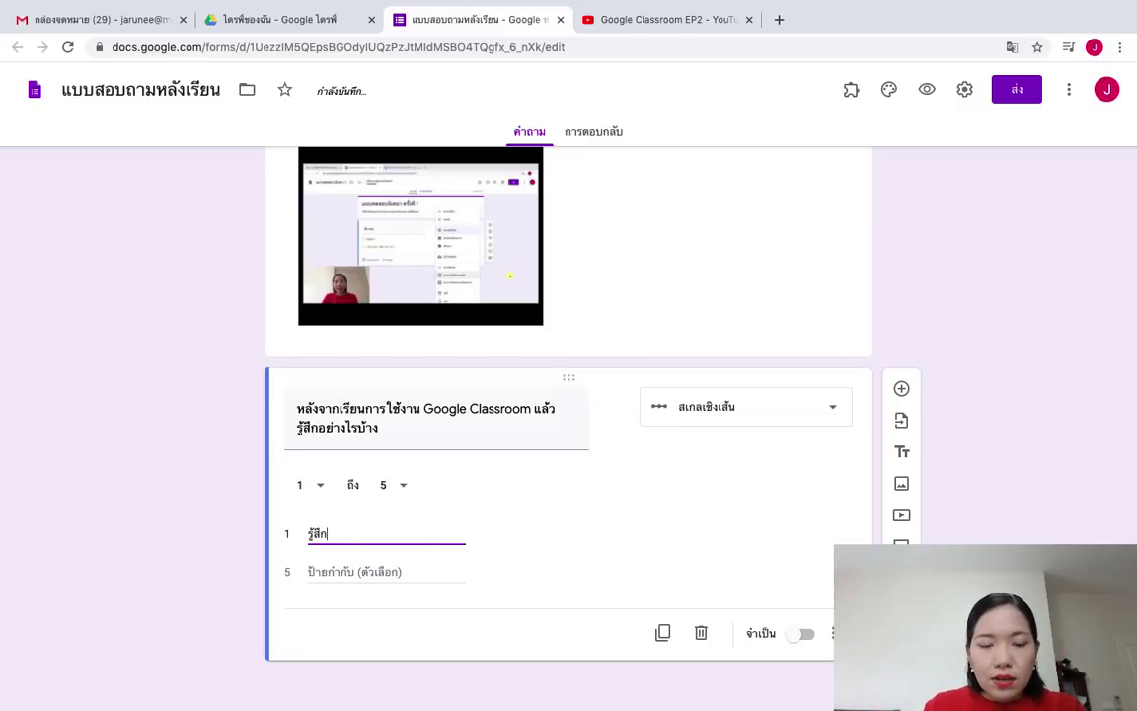
type("ยังไม่เข้าใจ")
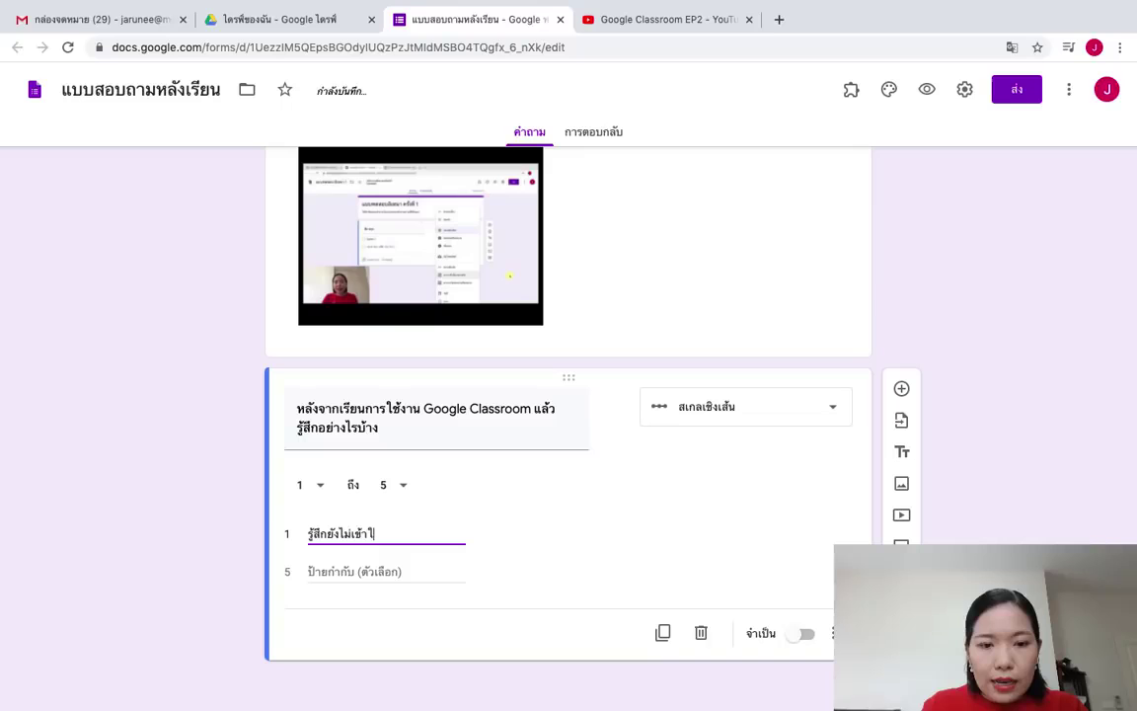
left_click(357, 576)
type("เข้า")
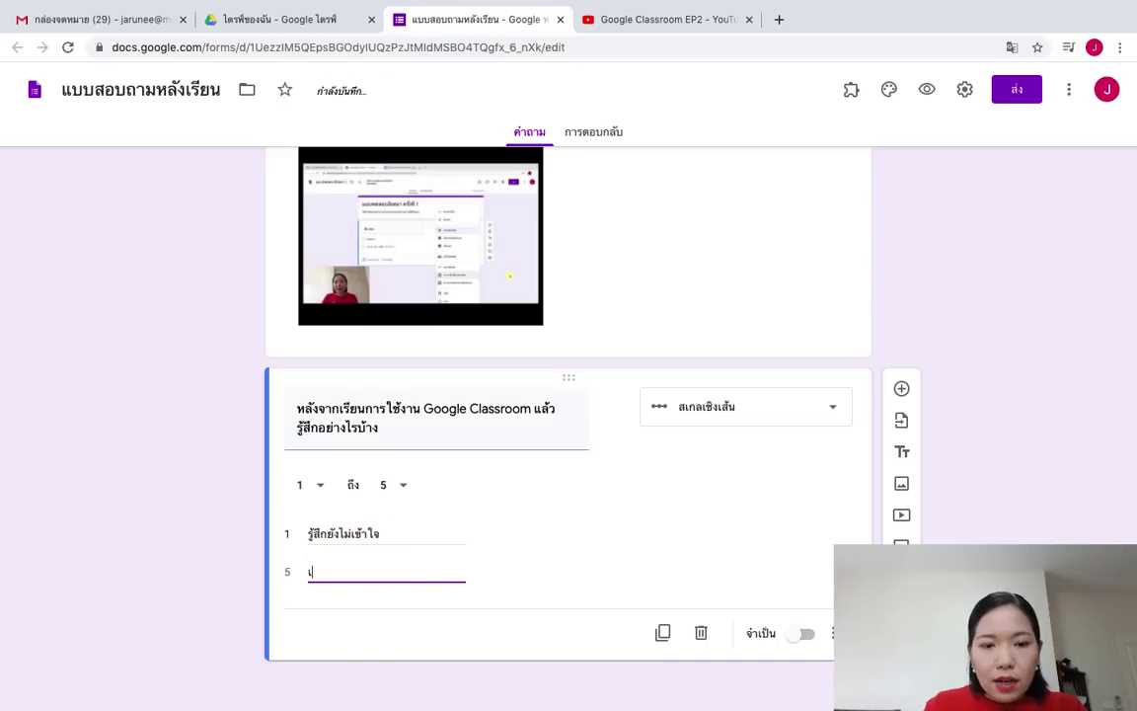
type("ใจมาก")
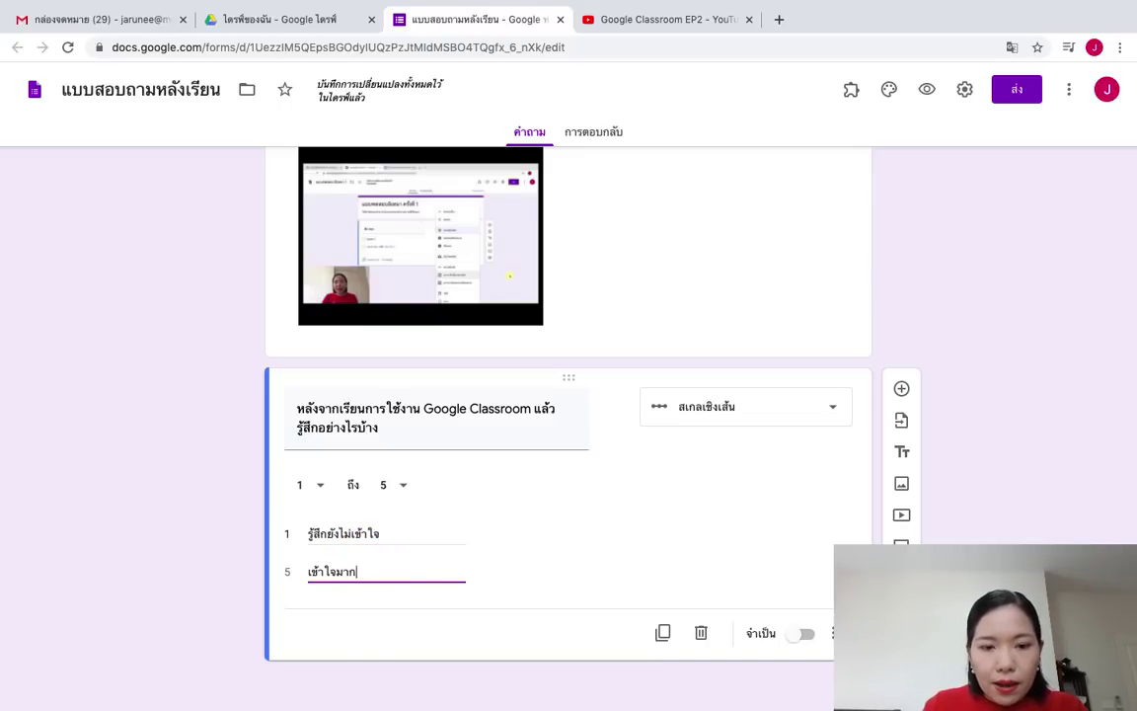
type("ขึ้น")
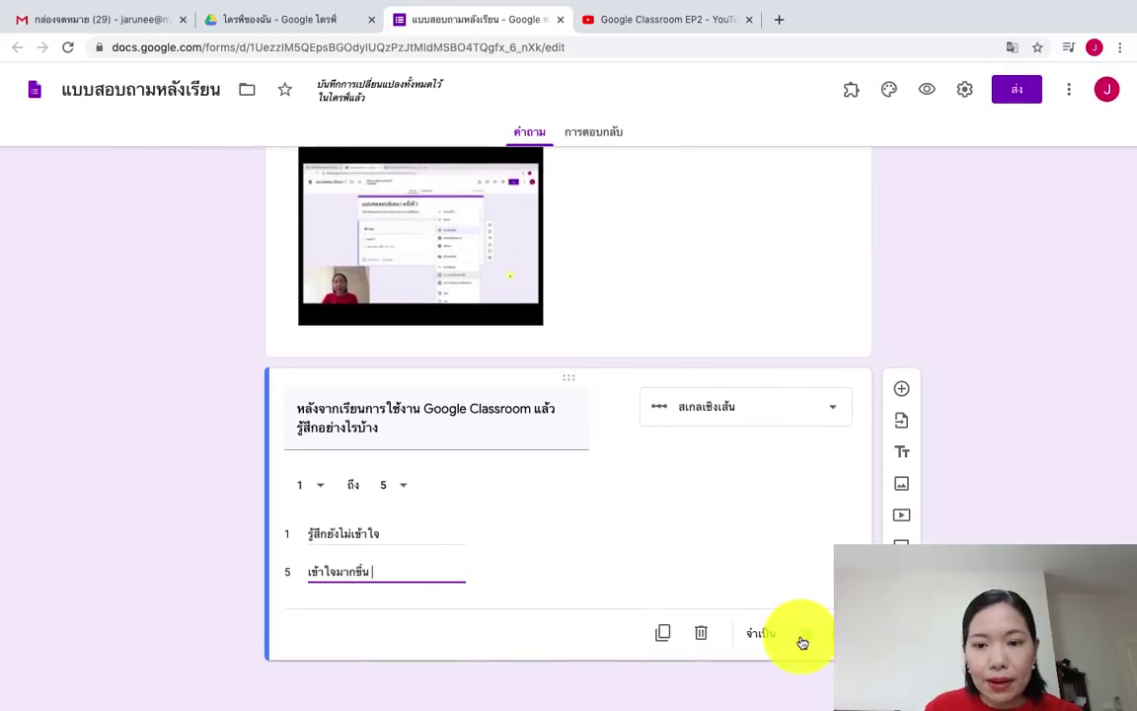
left_click(803, 639)
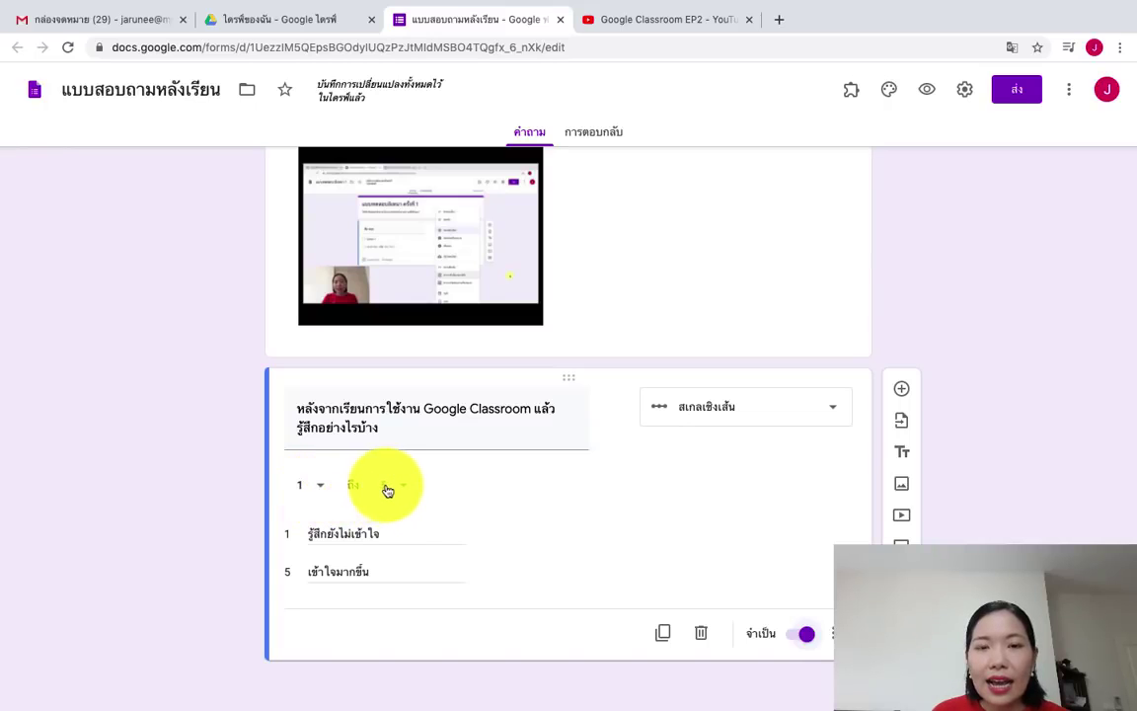
left_click(314, 533)
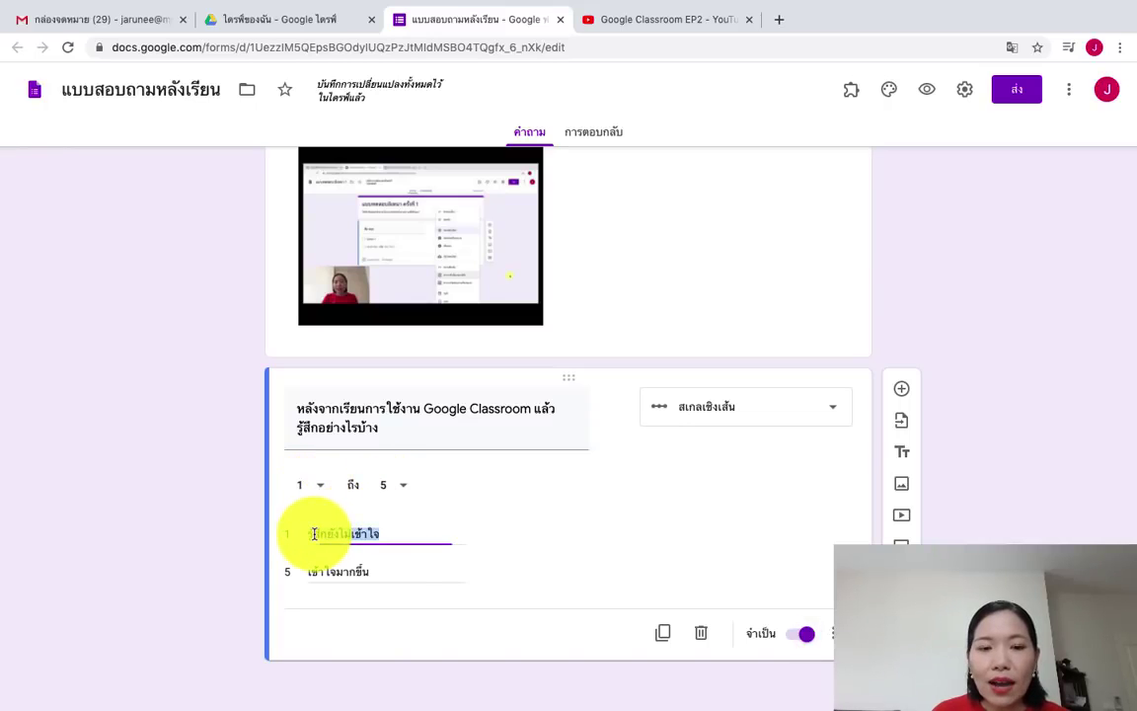
key("ctrl+a")
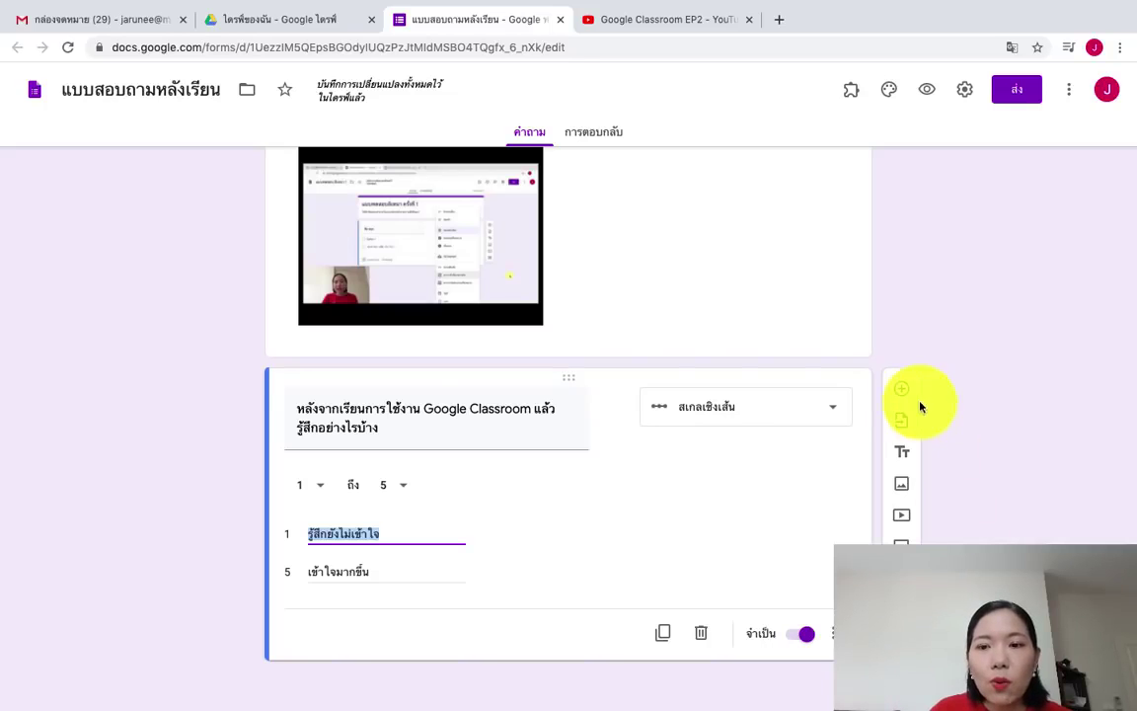
scroll(908, 402, "up", 5)
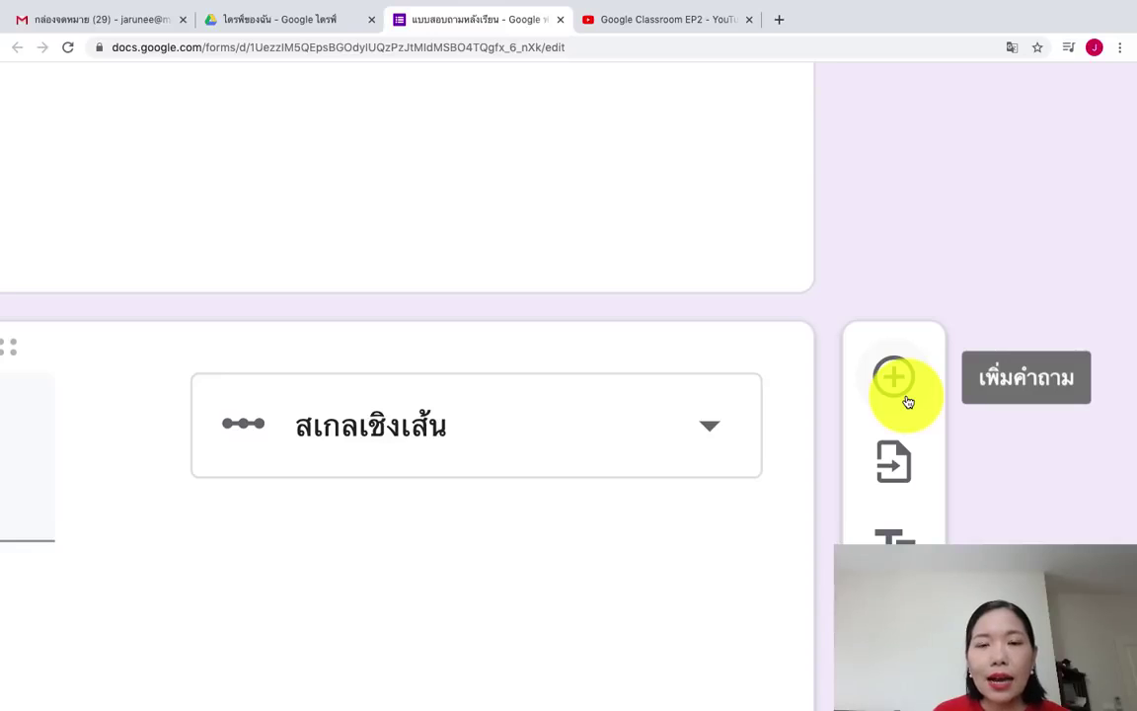
scroll(908, 401, "down", 5)
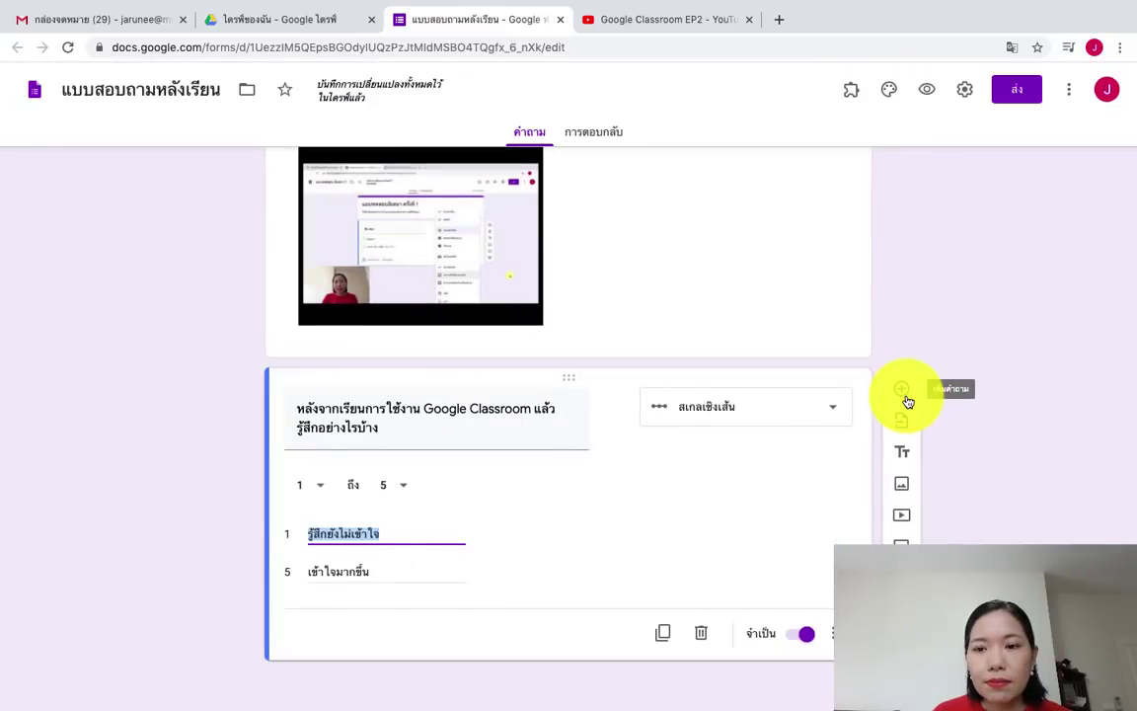
Step: Add a new question below the scale question and upload the desktop screenshot ending in 14.05.54 as its image
left_click(907, 391)
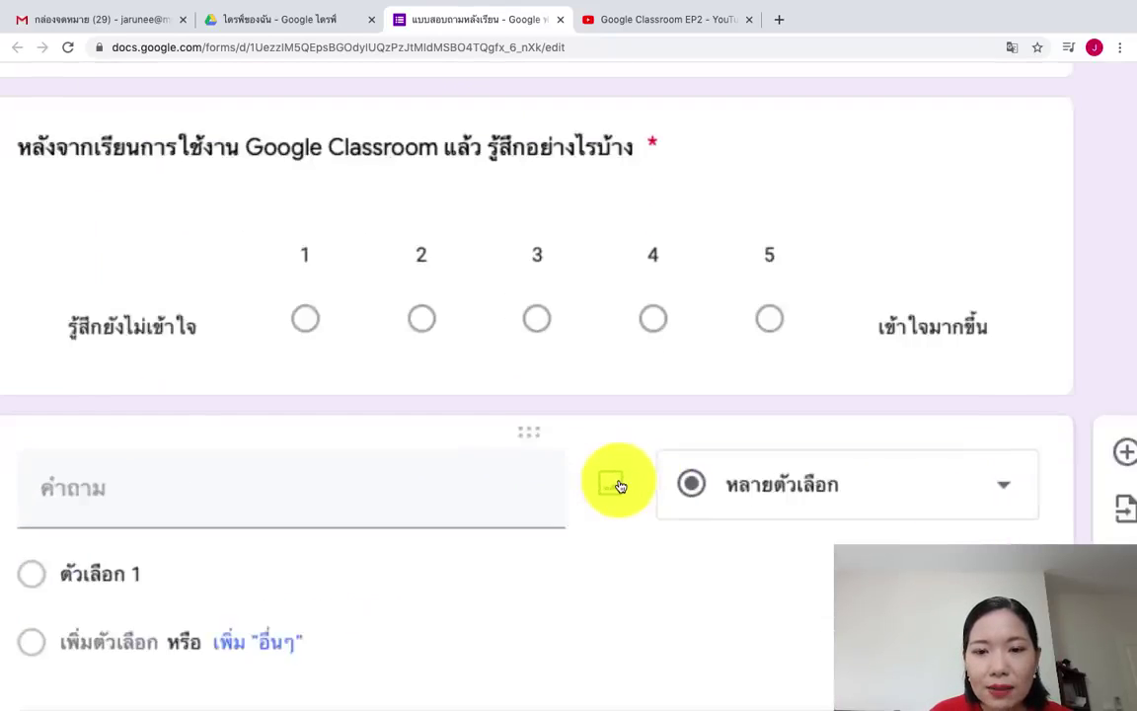
scroll(618, 485, "up", 5)
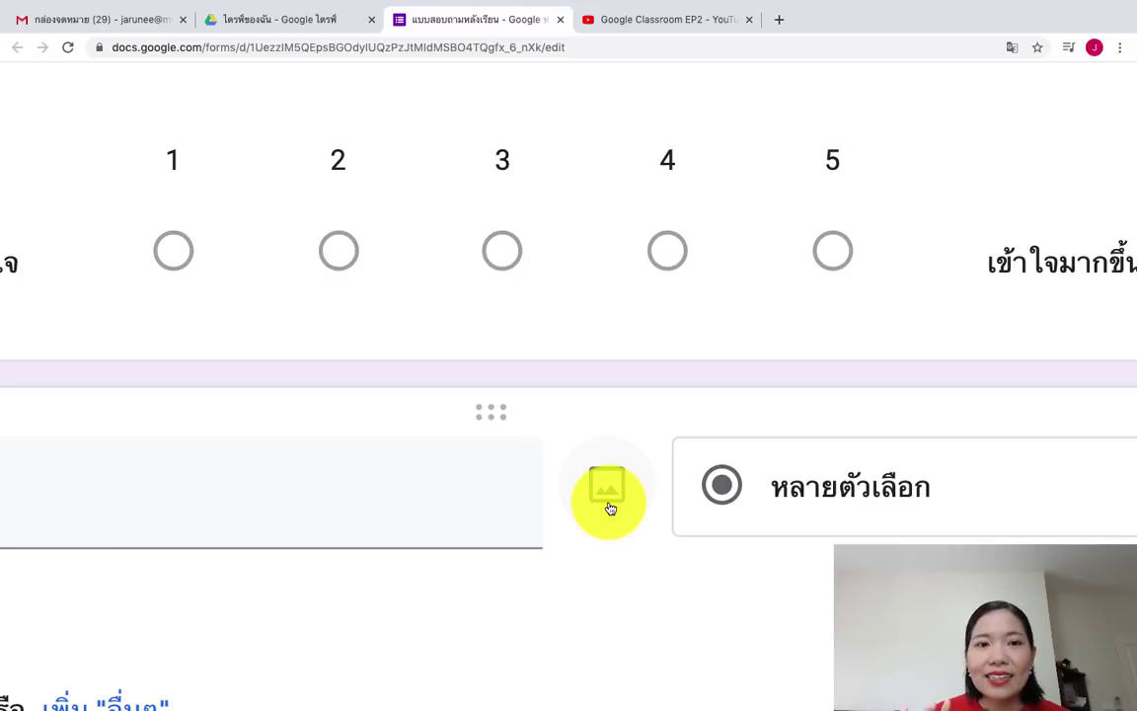
scroll(610, 507, "down", 5)
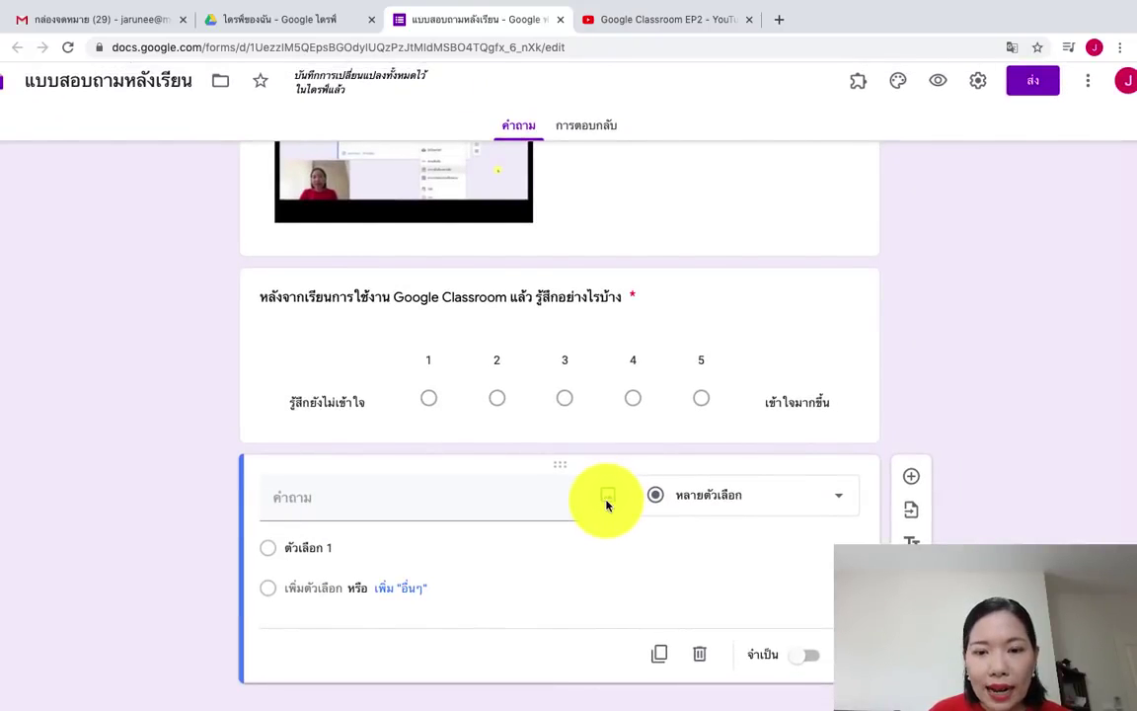
left_click(608, 501)
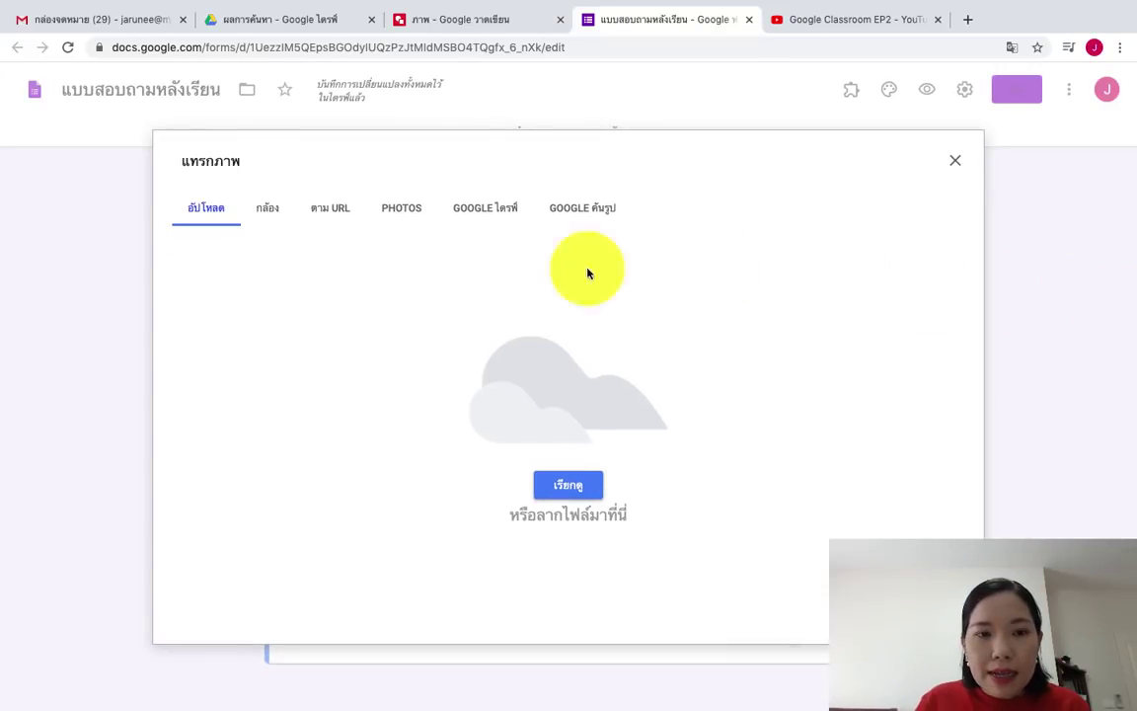
left_click(574, 495)
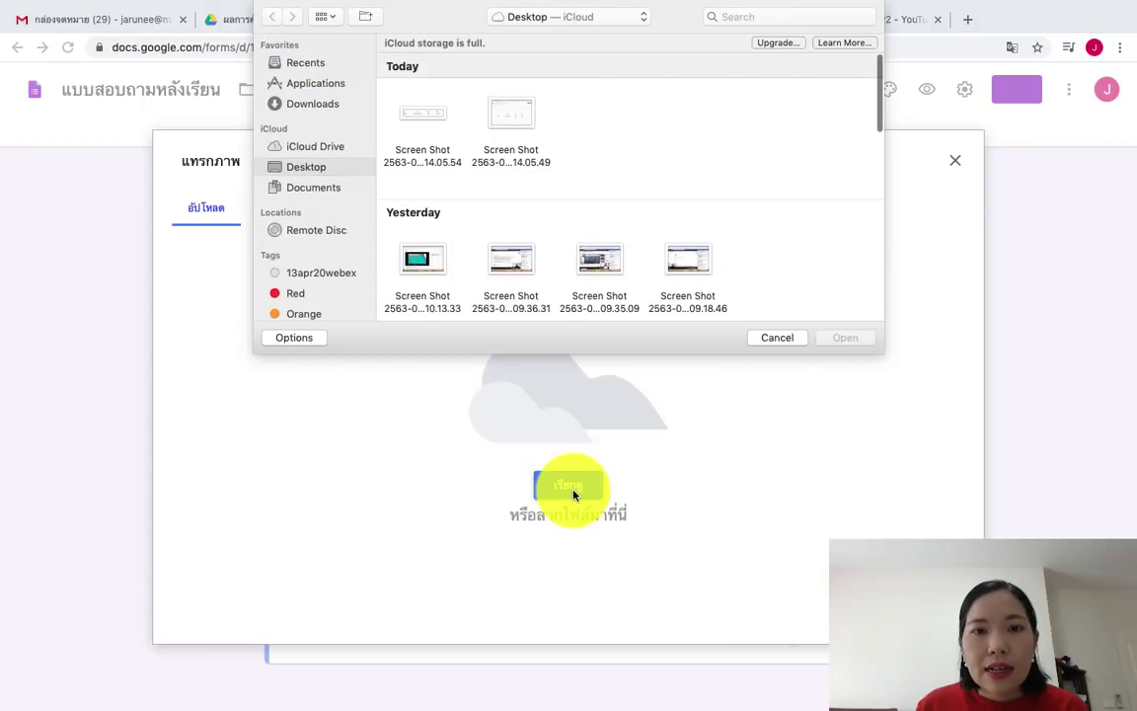
left_click(419, 126)
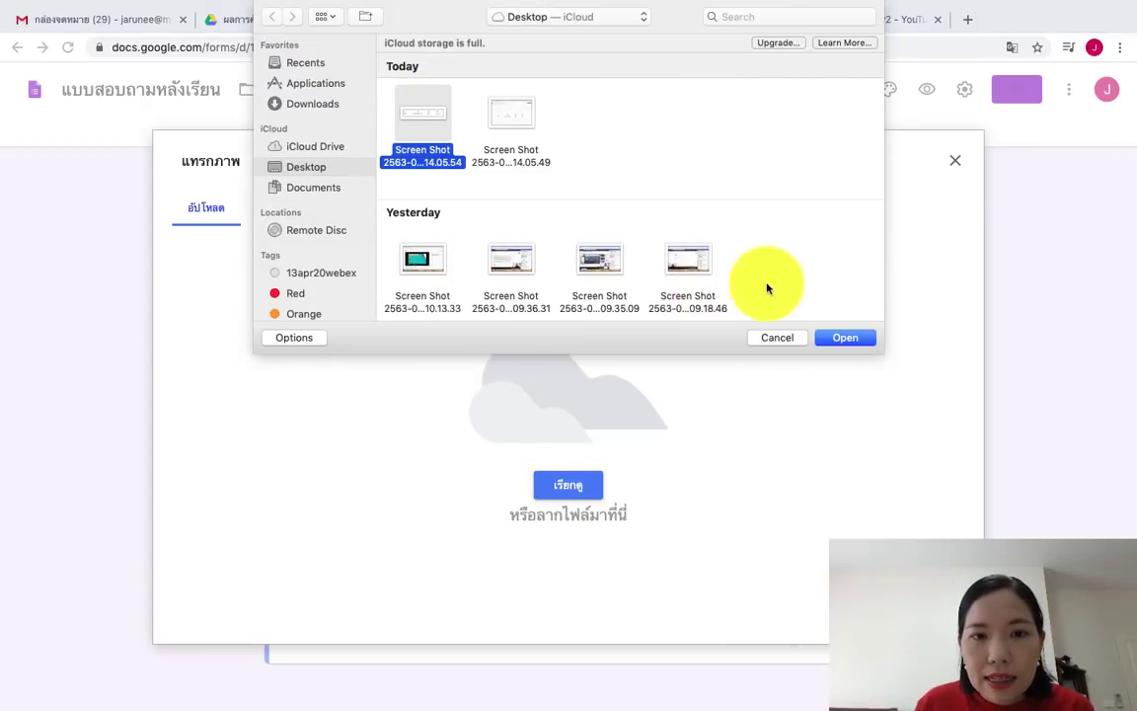
left_click(844, 328)
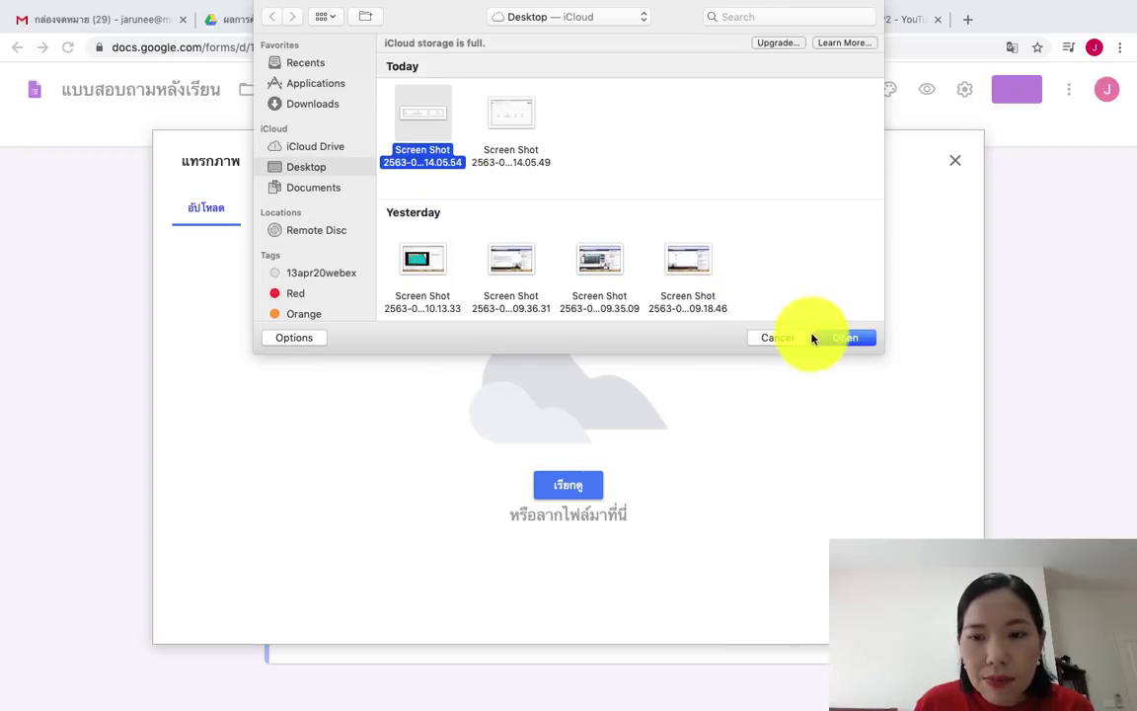
left_click(826, 338)
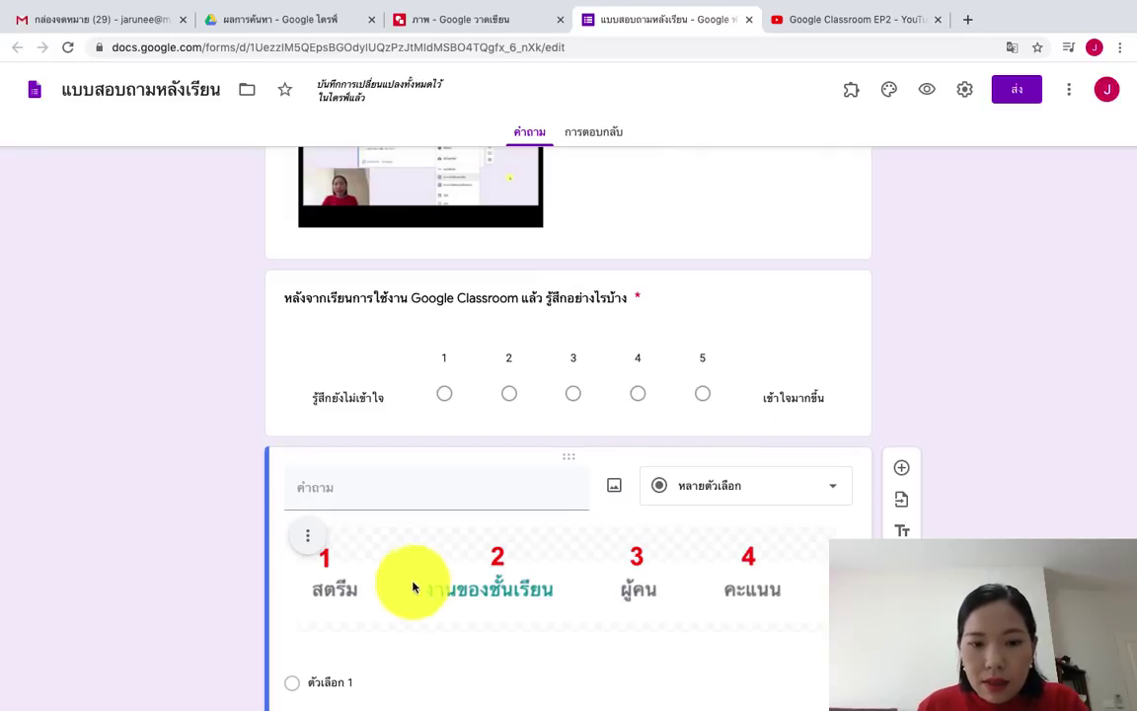
Step: Set the image question's text to "จากภาพ เมนูใน Google Classroom ทั้ง 4 เมนู หากเราต้องการที่จะสั่งงาน และ แนบใบงานให้ผู้เรียน เราต้องไปที่เมนูใด"
scroll(431, 580, "down", 3)
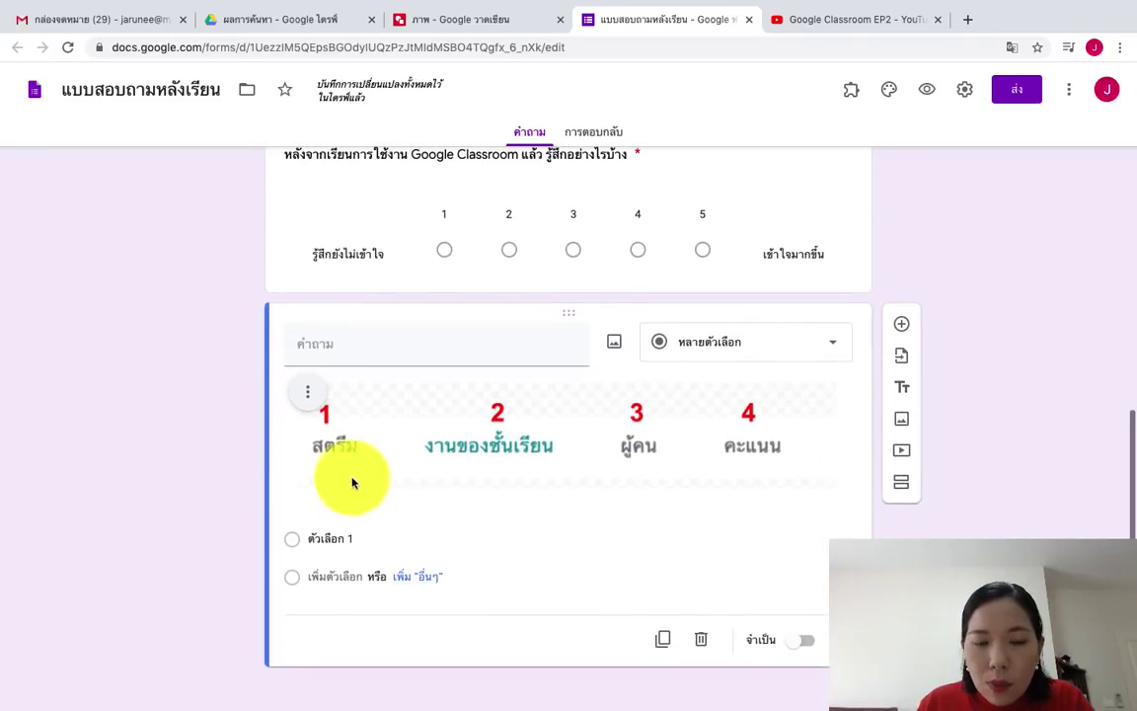
left_click(386, 344)
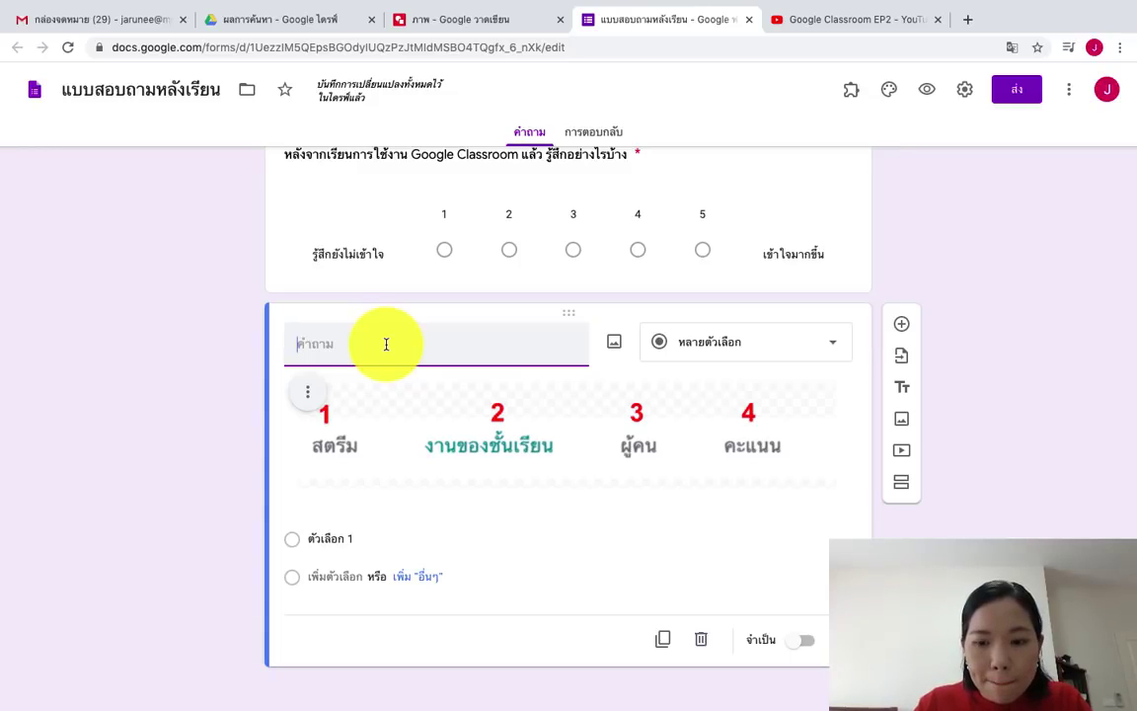
type("ข้อ")
key("BackSpace")
key("BackSpace")
key("BackSpace")
type("จากภาพ ")
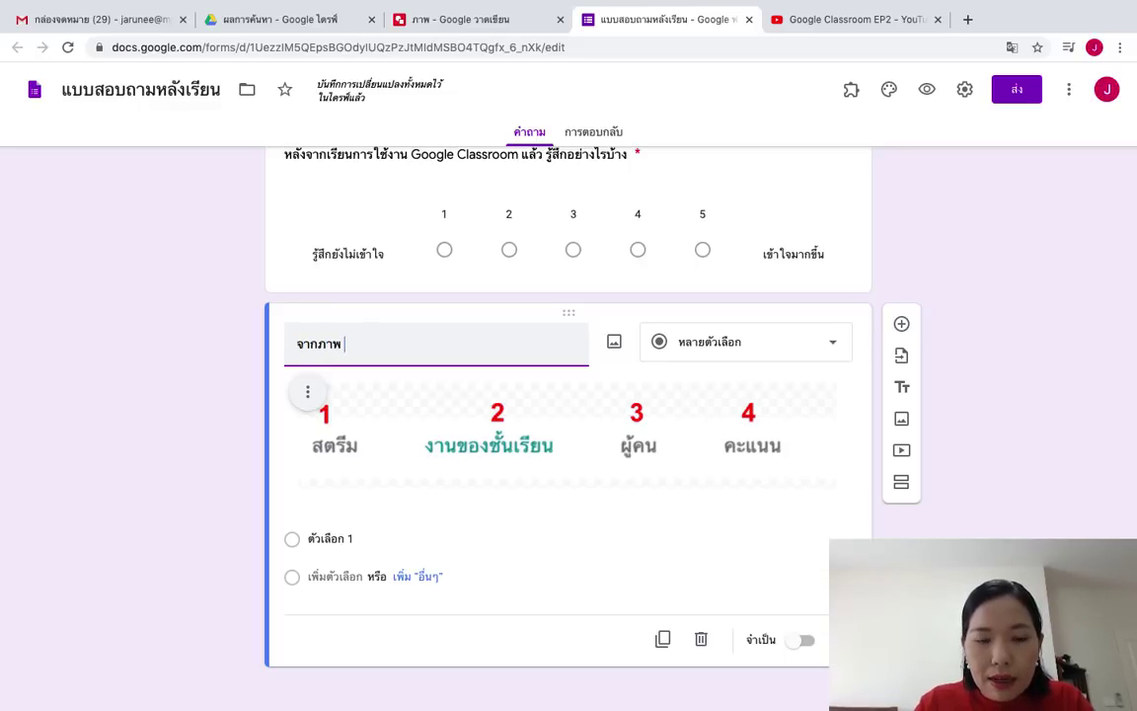
type("ข้อใด")
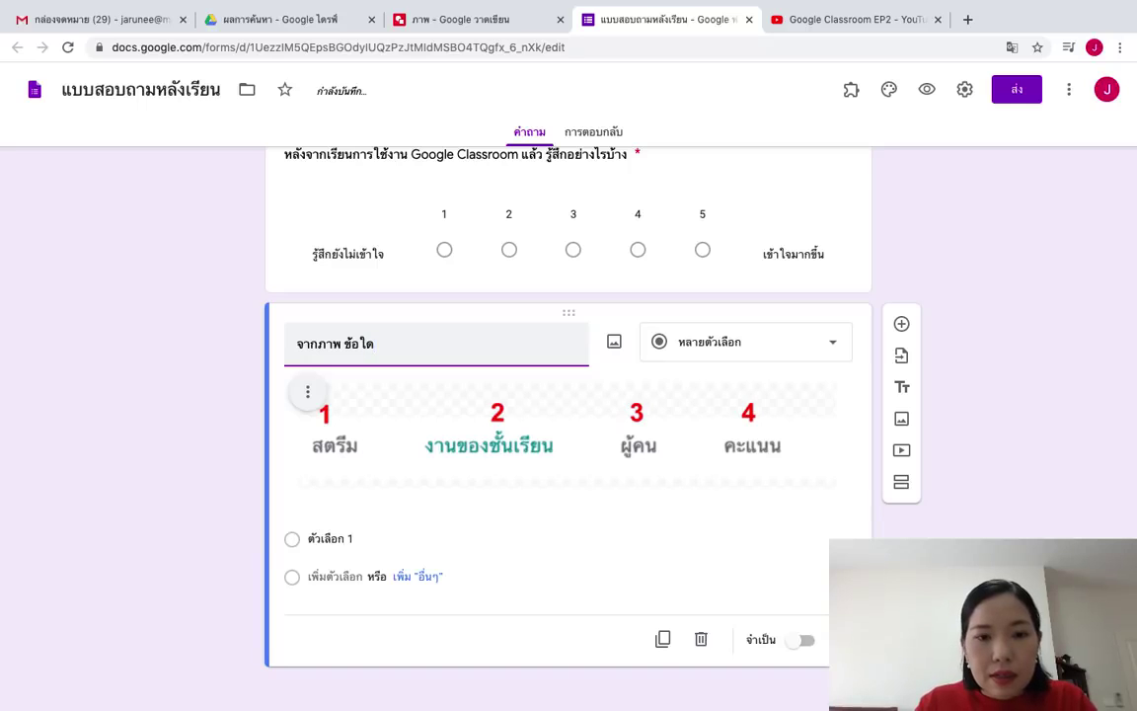
key("BackSpace")
key("BackSpace")
key("BackSpace")
key("BackSpace")
key("BackSpace")
key("BackSpace")
type("เมนูใน")
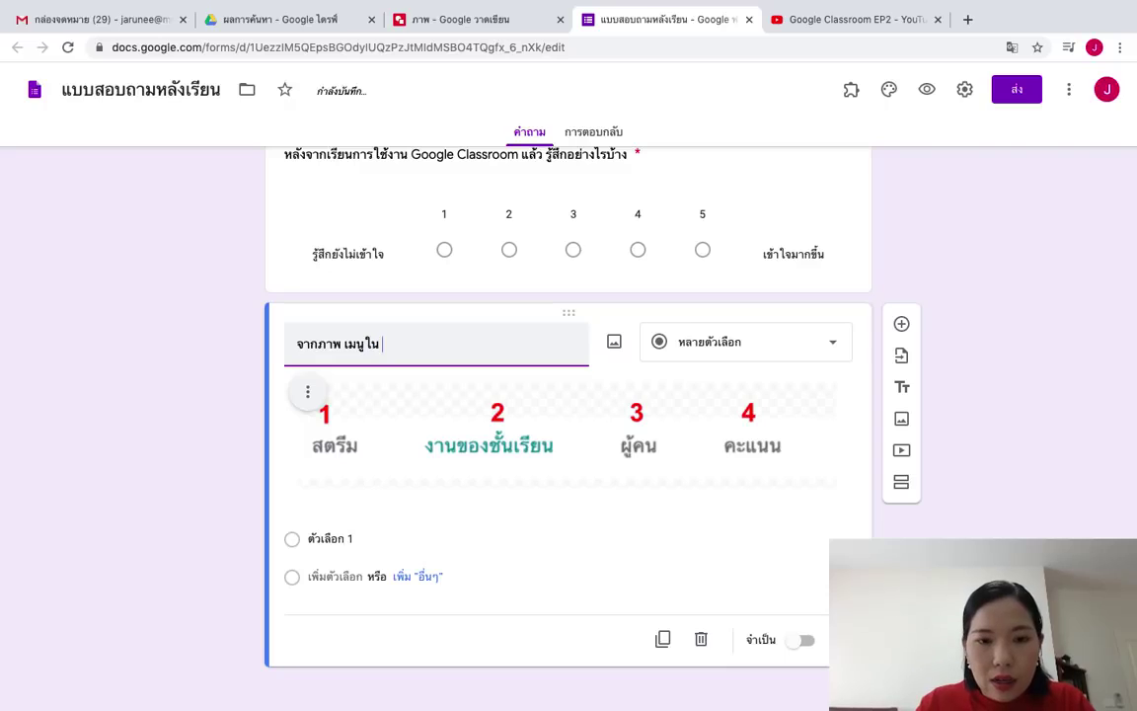
type(" Google Classroom ทั้ง 4 เมนู หากเร")
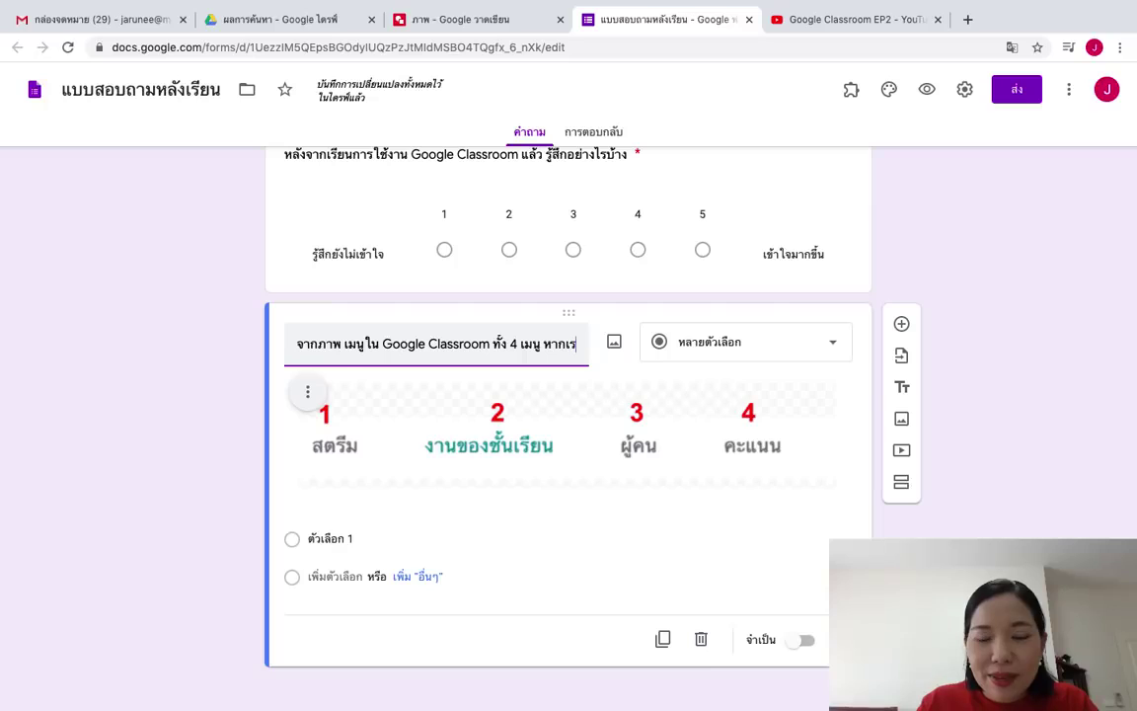
type("าต้องการที่จะ")
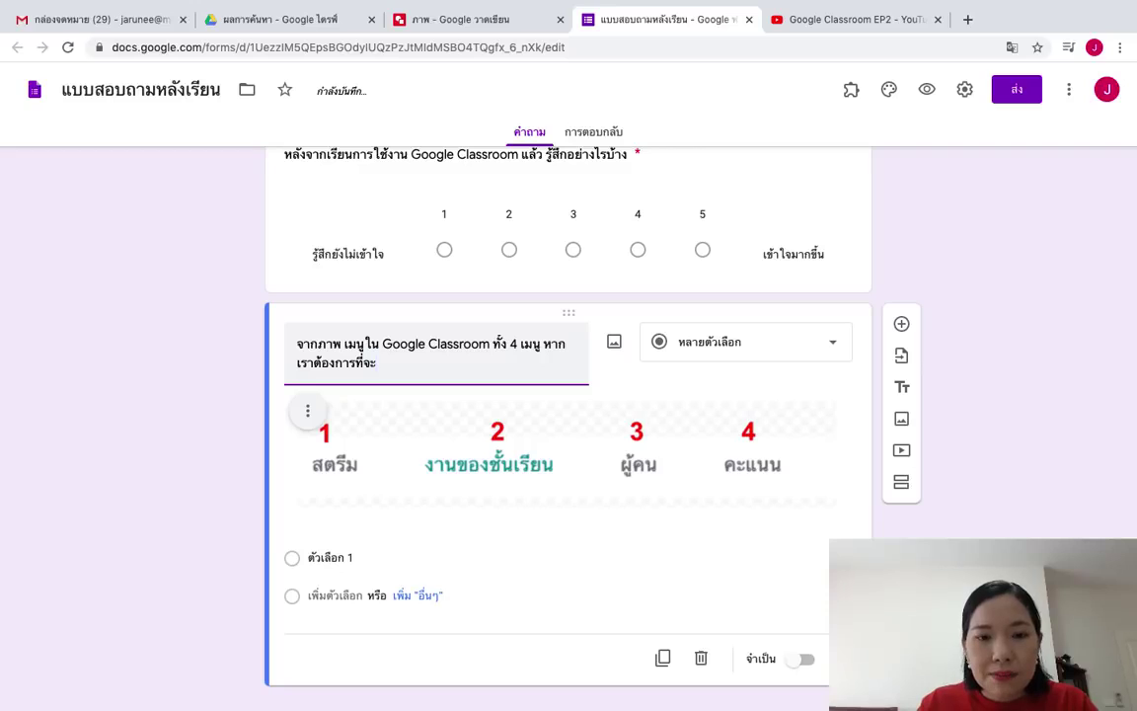
type("สั่งง")
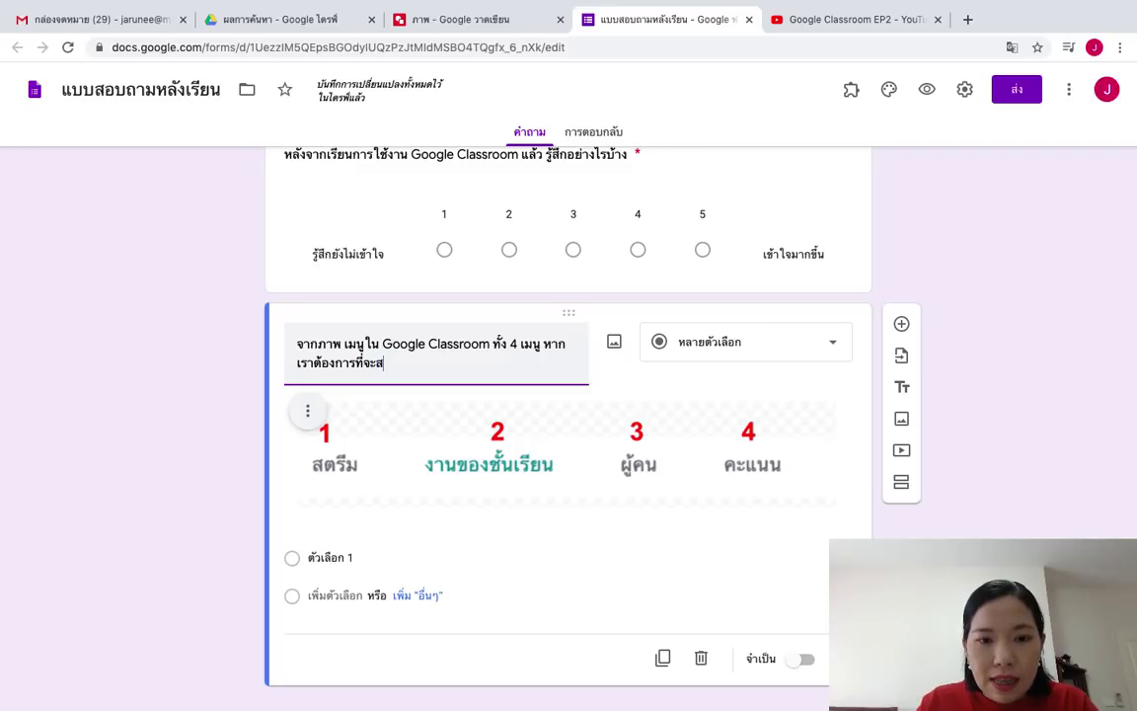
type("าน แ")
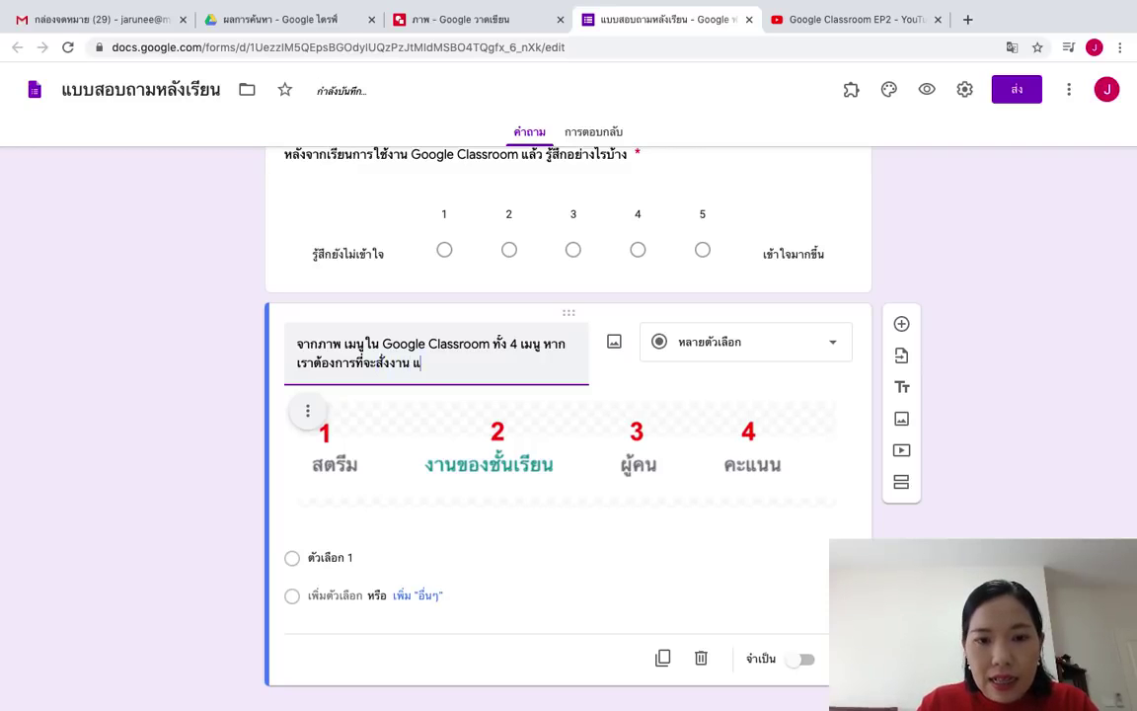
type("ละ แนบใบ")
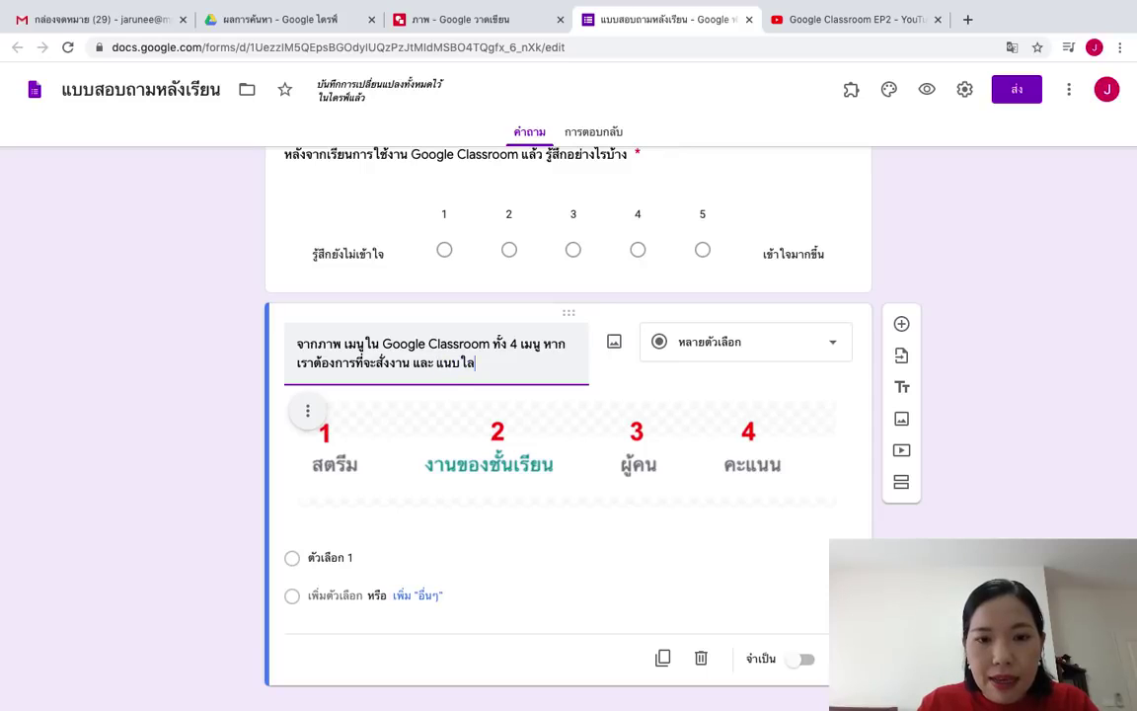
type("งานให้ผู้เรียน")
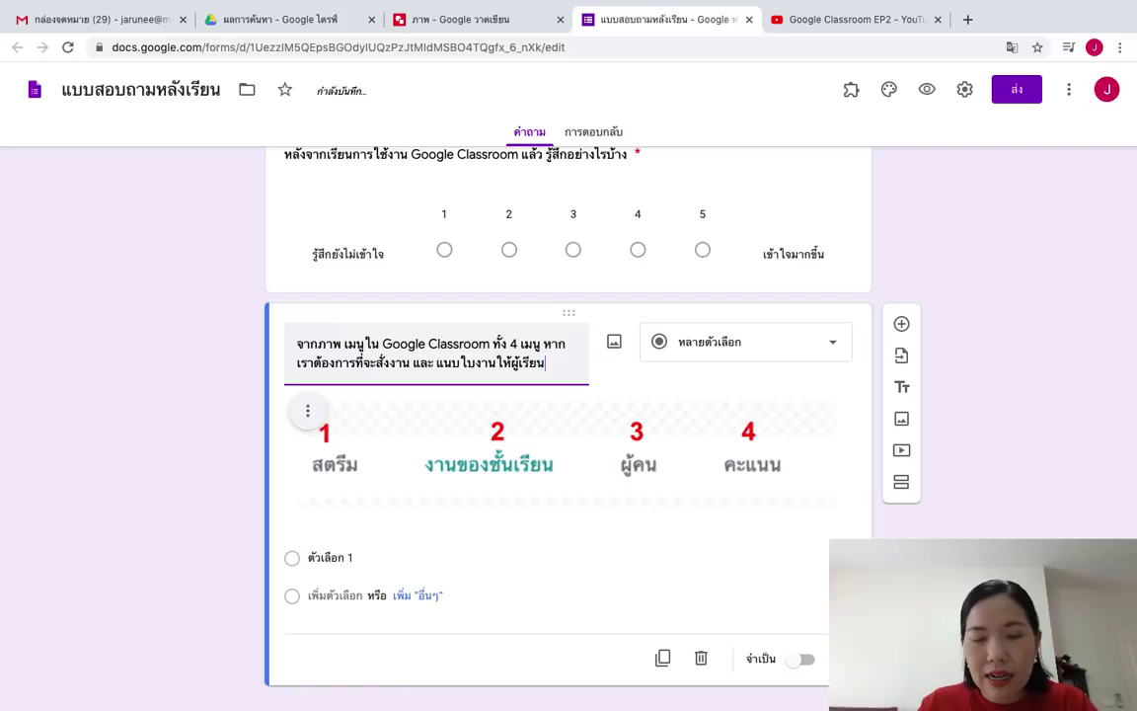
type(" เราต้องไป")
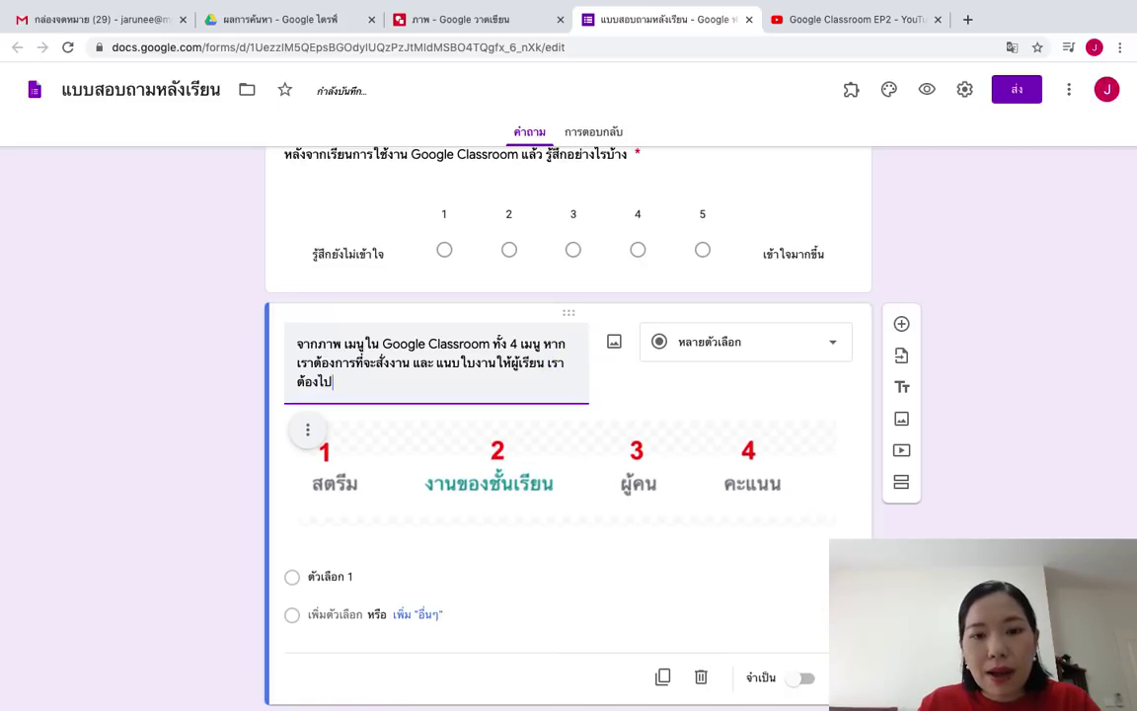
type("ที่เมนูใด")
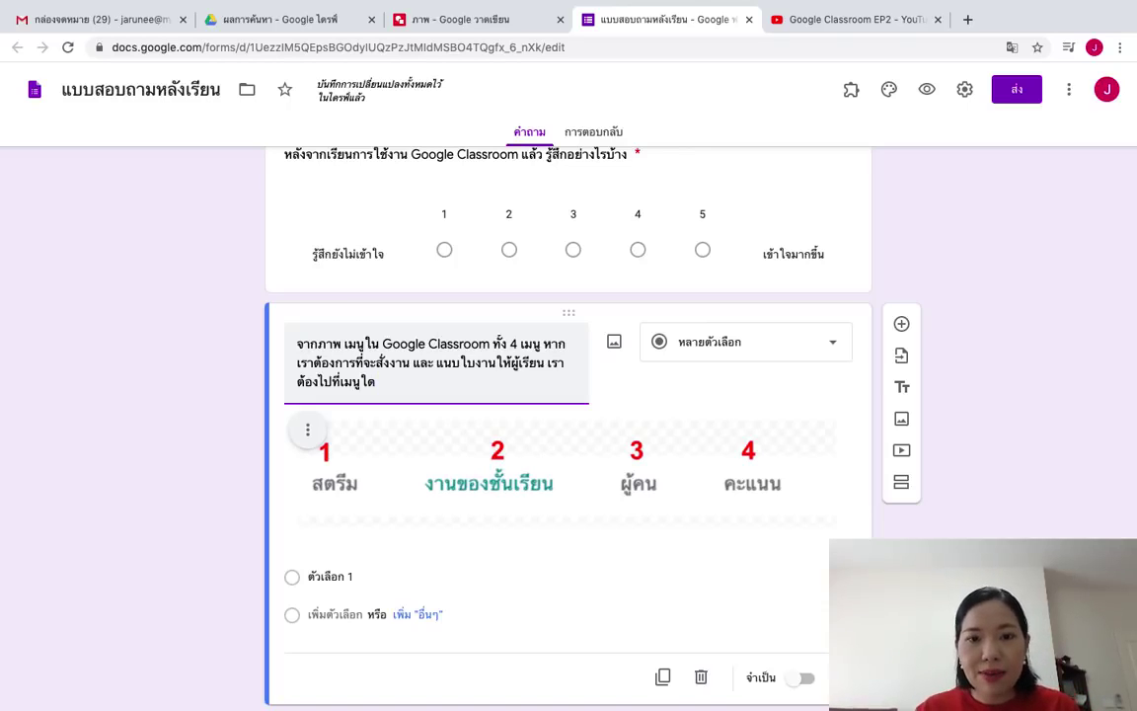
Step: Enter "1. สตรีม" and "2. งานของชั้นเรียน" as the first two answer options of the image question
scroll(569, 394, "down", 1)
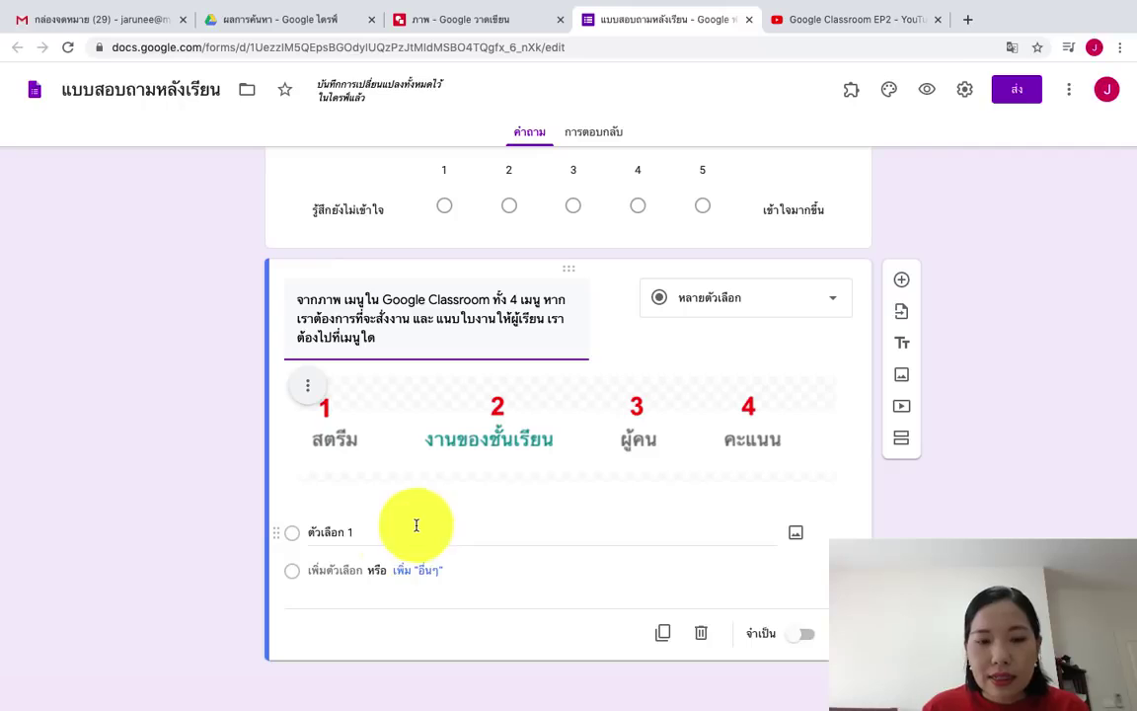
left_click(380, 532)
type("1.")
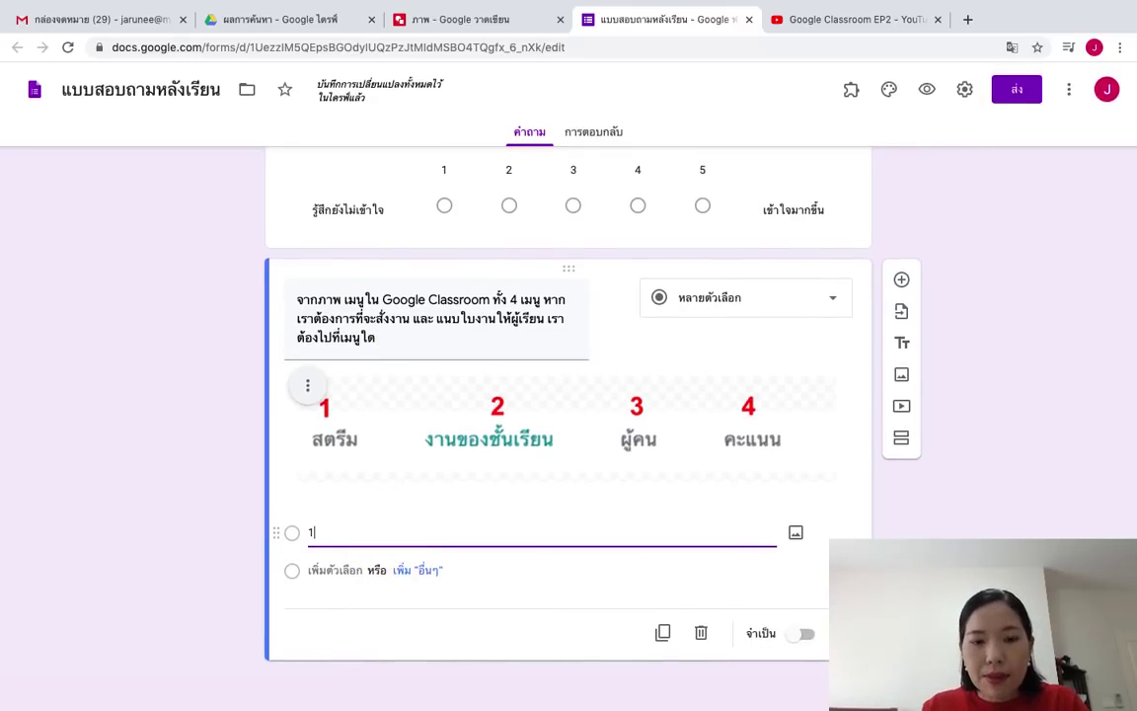
type(" สตรีม")
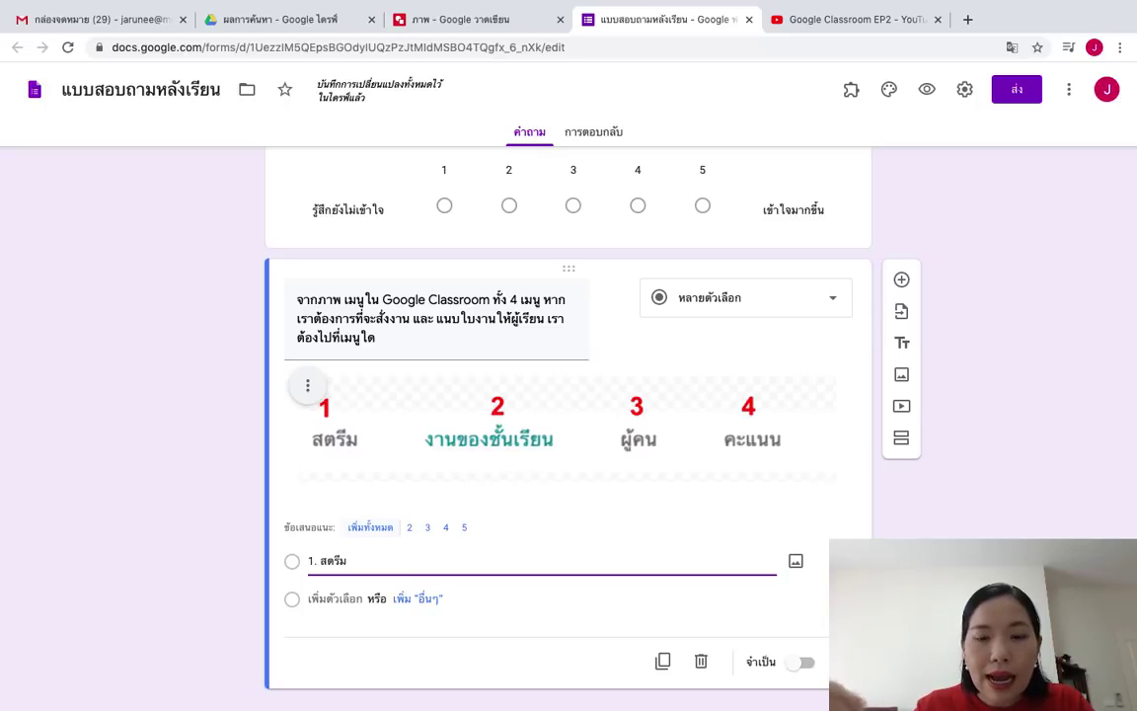
key("Return")
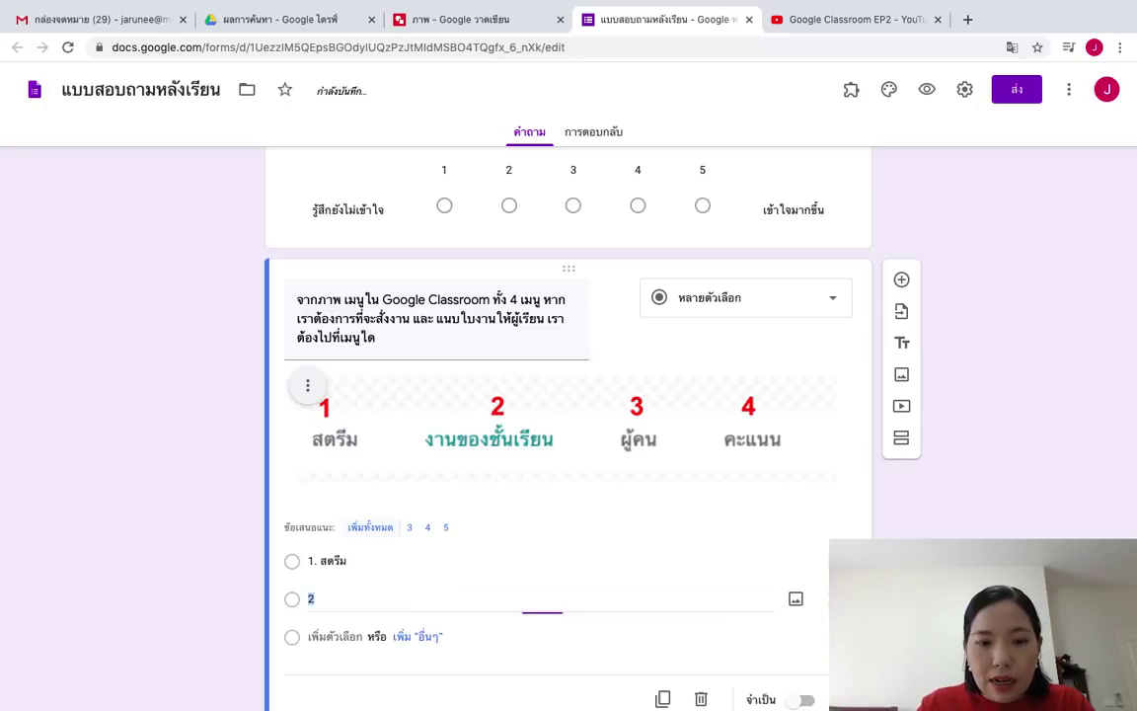
type("2.")
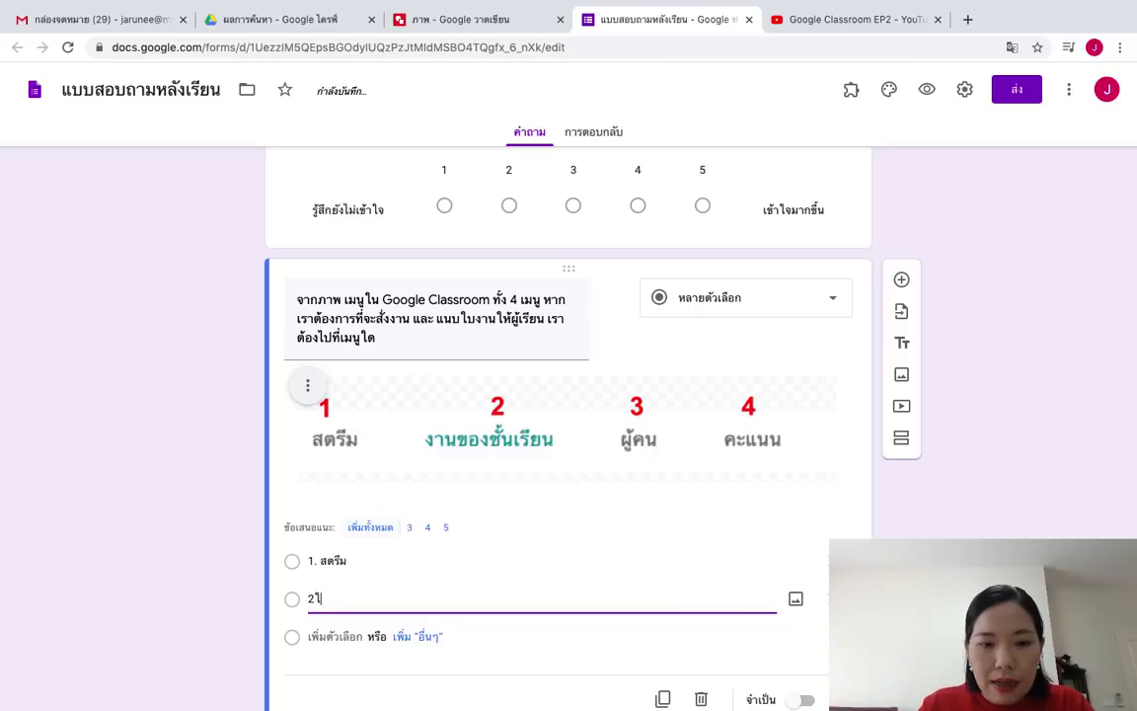
type(" งานขอ")
type("งข")
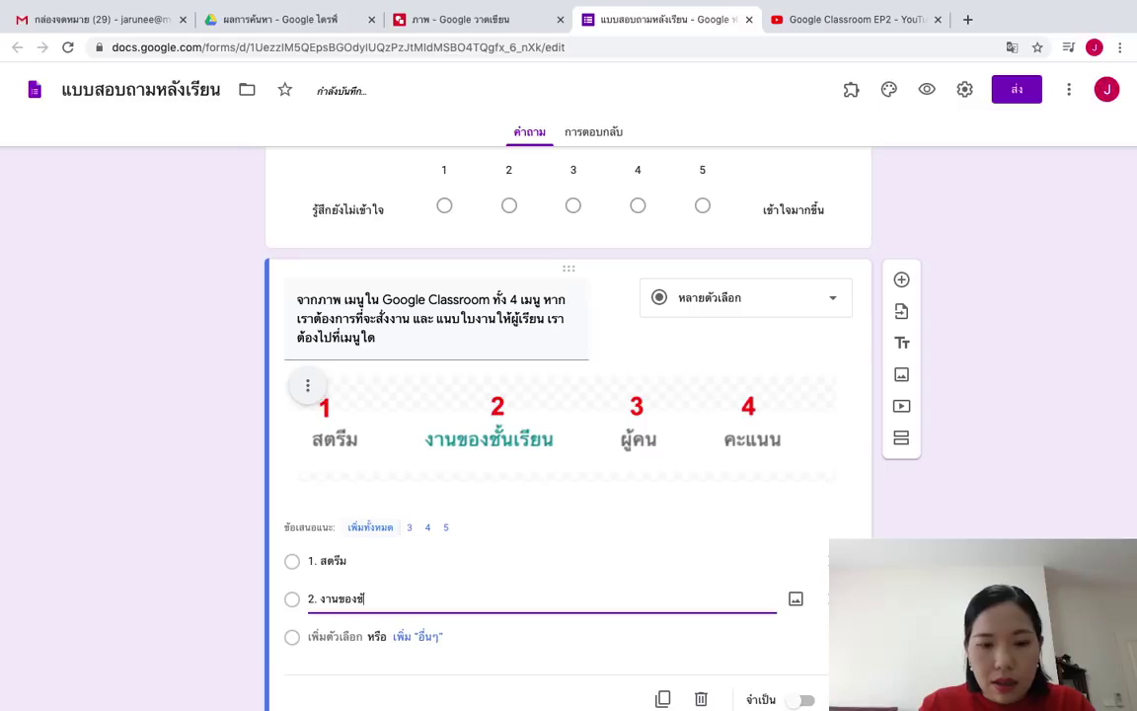
type("ั้นเรียน")
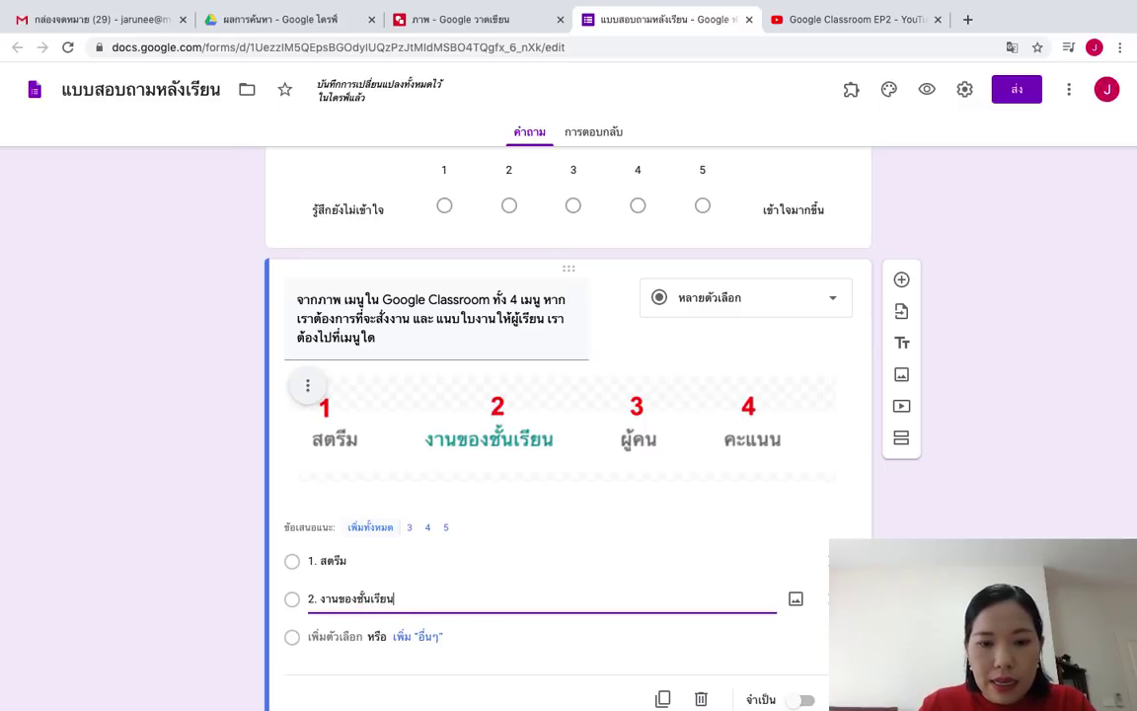
Step: Add "3. ผู้คน" and "4. คะแนน" as the third and fourth answer options of the image question
key("Return")
type("3ใ")
key("BackSpace")
type(".")
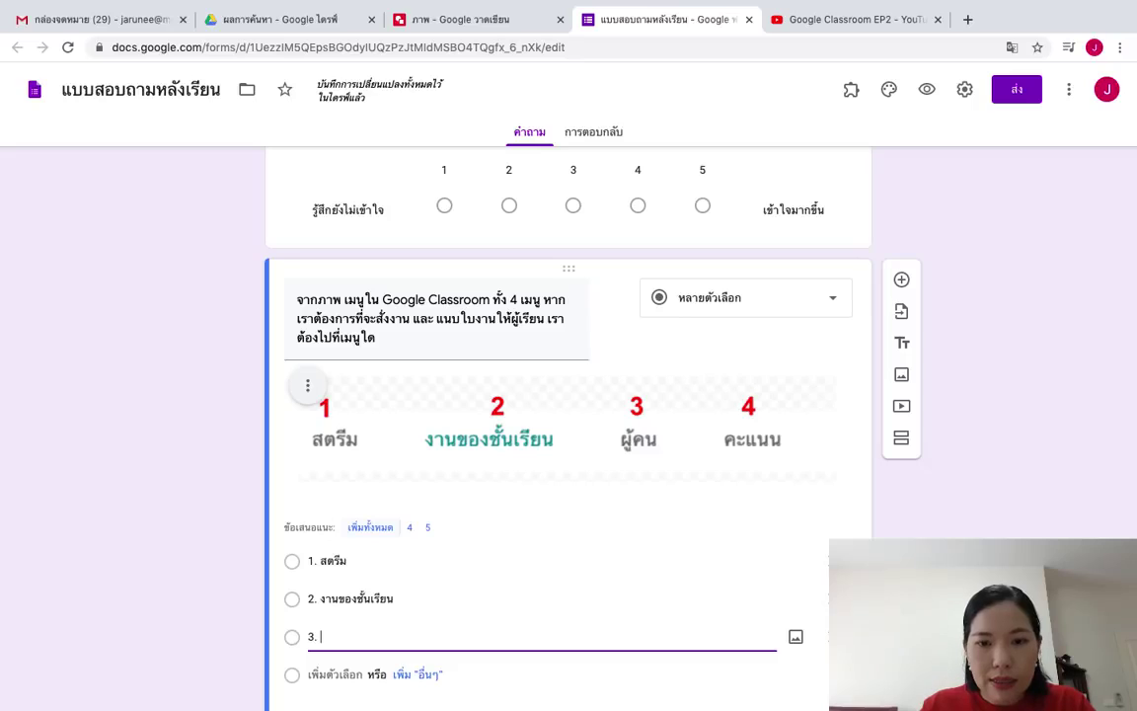
type(" ผู้คน")
key("Return")
type("4")
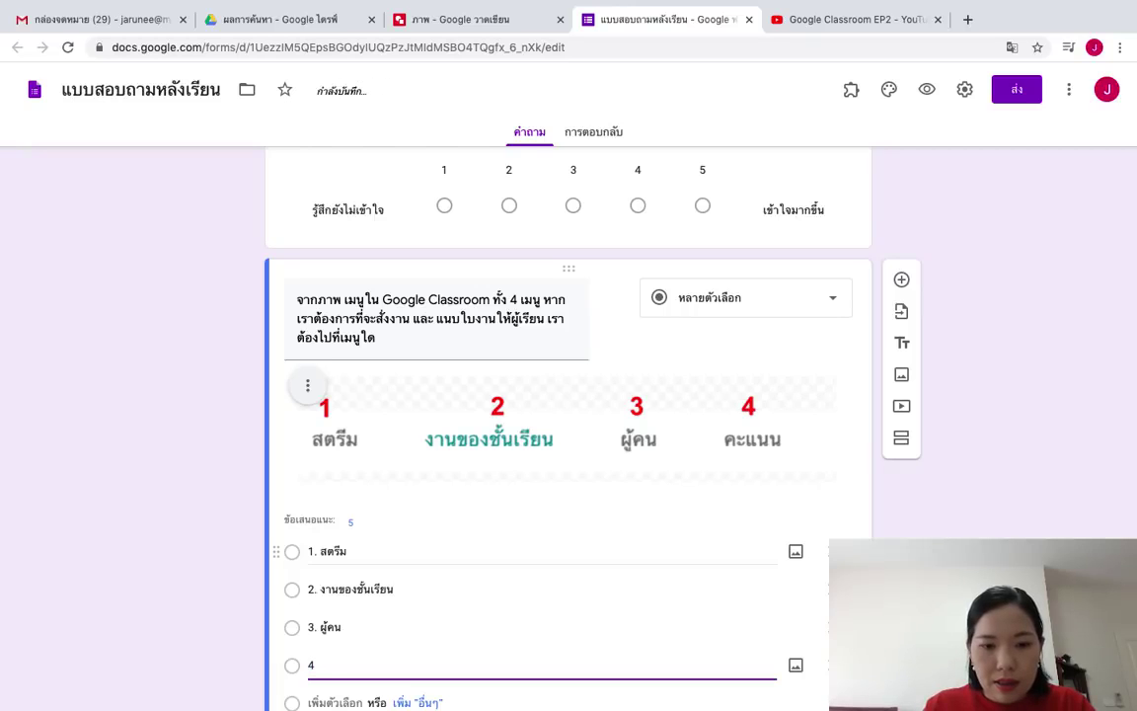
type(". คะแนน")
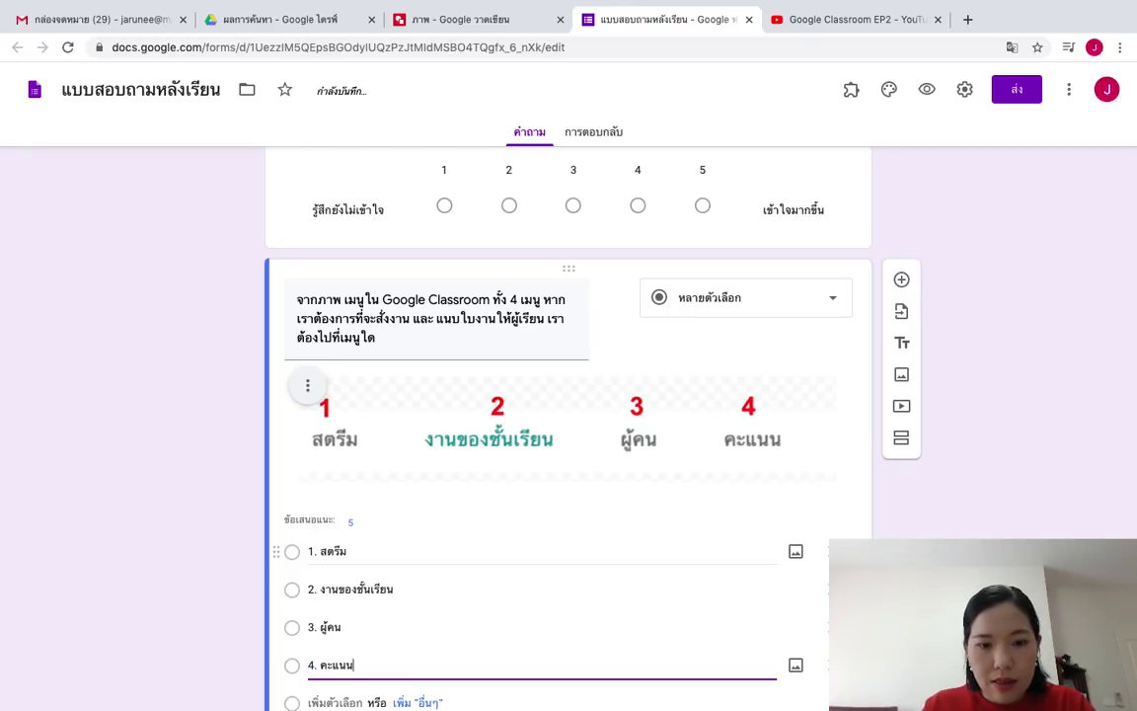
scroll(553, 528, "down", 1)
scroll(376, 533, "down", 3)
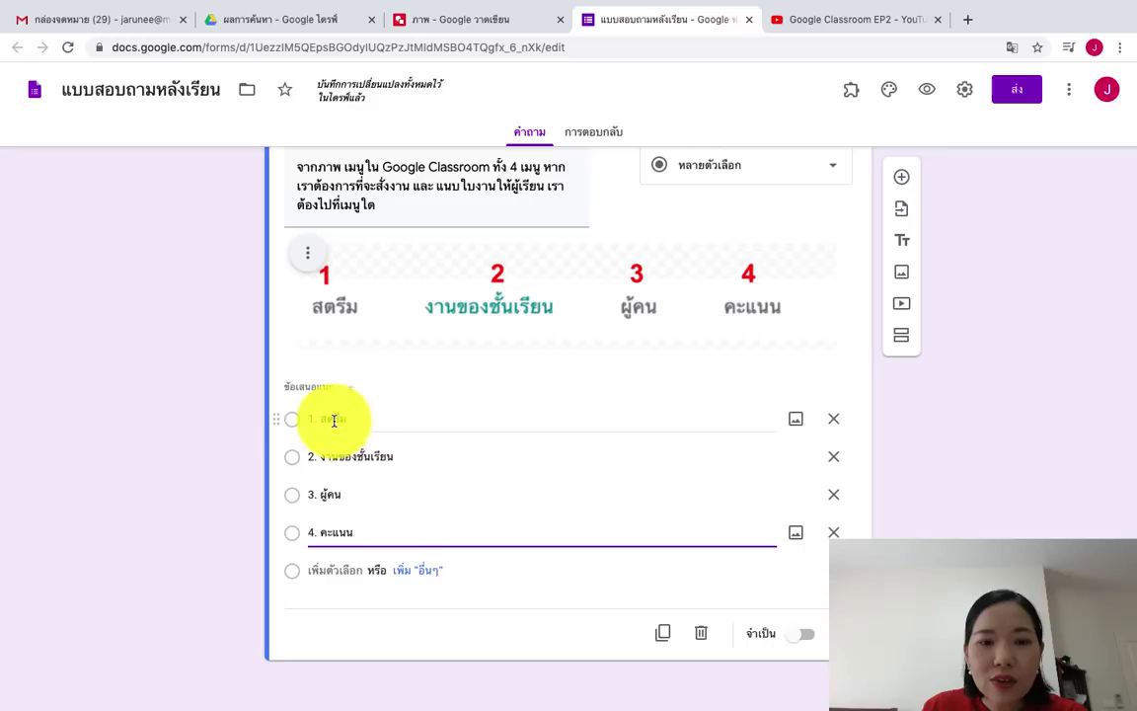
left_click(538, 421)
left_click(799, 424)
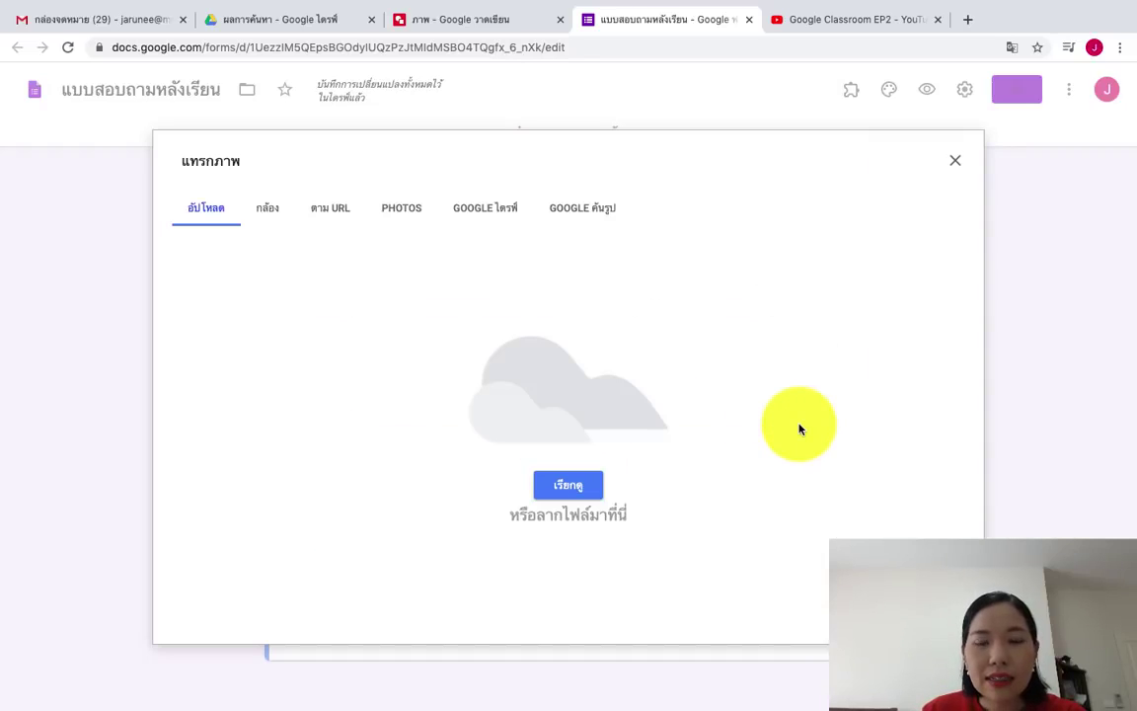
left_click(956, 166)
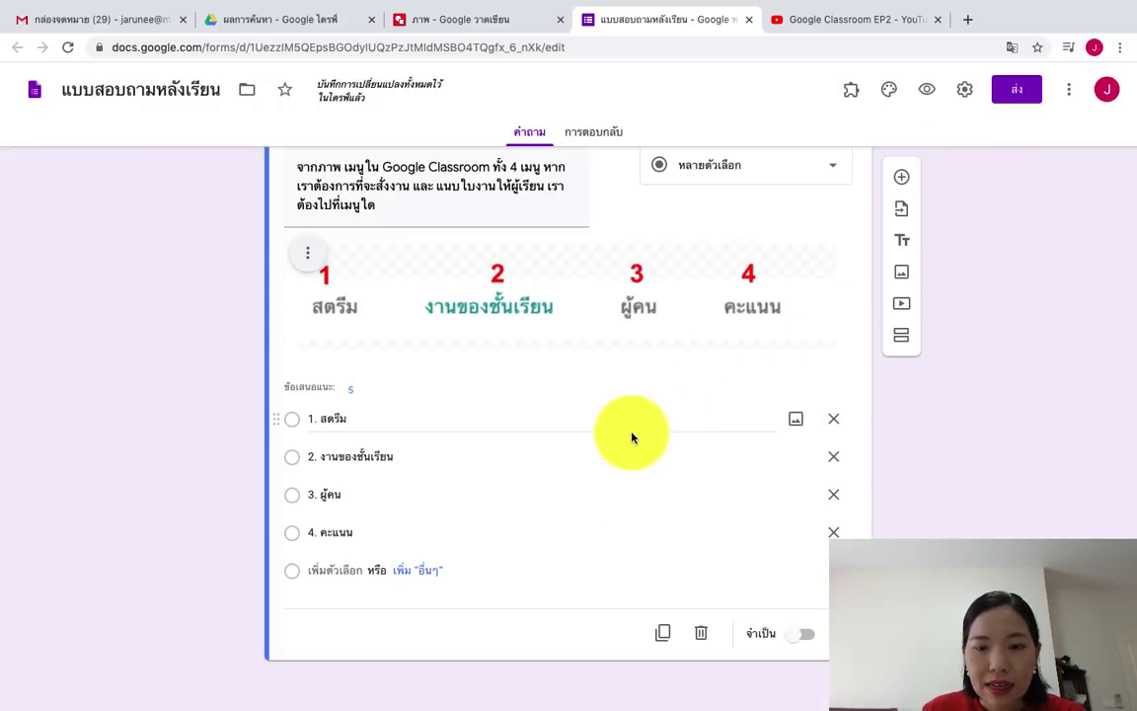
scroll(797, 427, "up", 5)
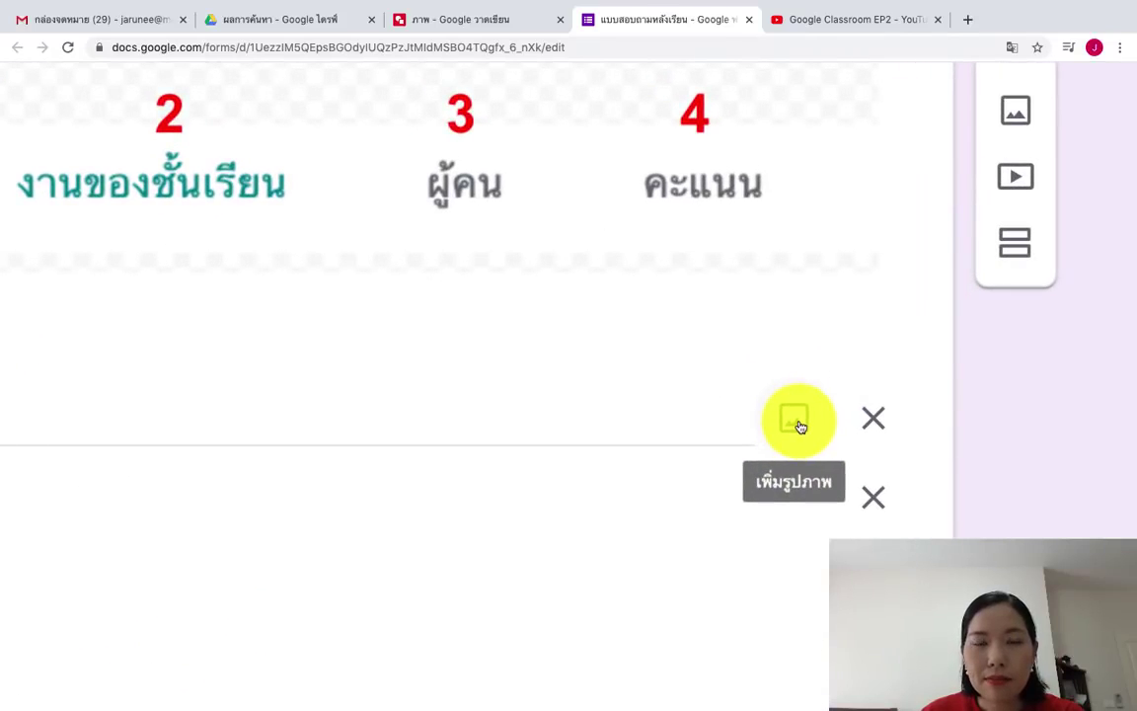
Step: Make the multiple-choice question about the four Google Classroom menus required
scroll(799, 426, "down", 5)
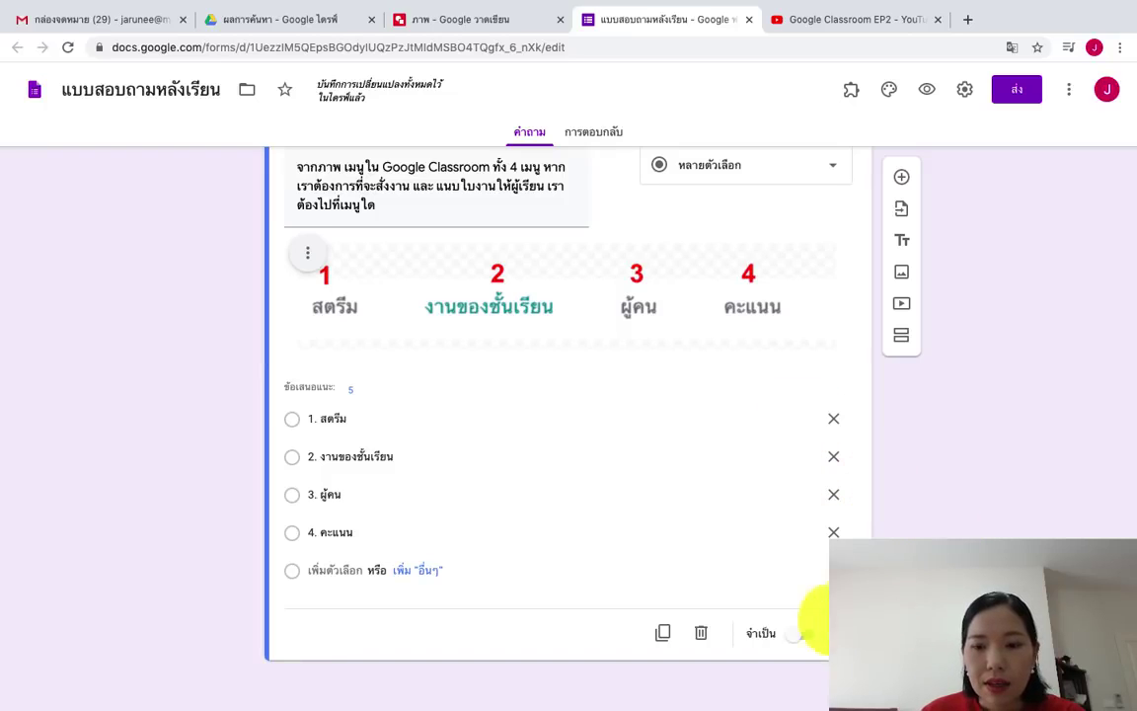
left_click(808, 638)
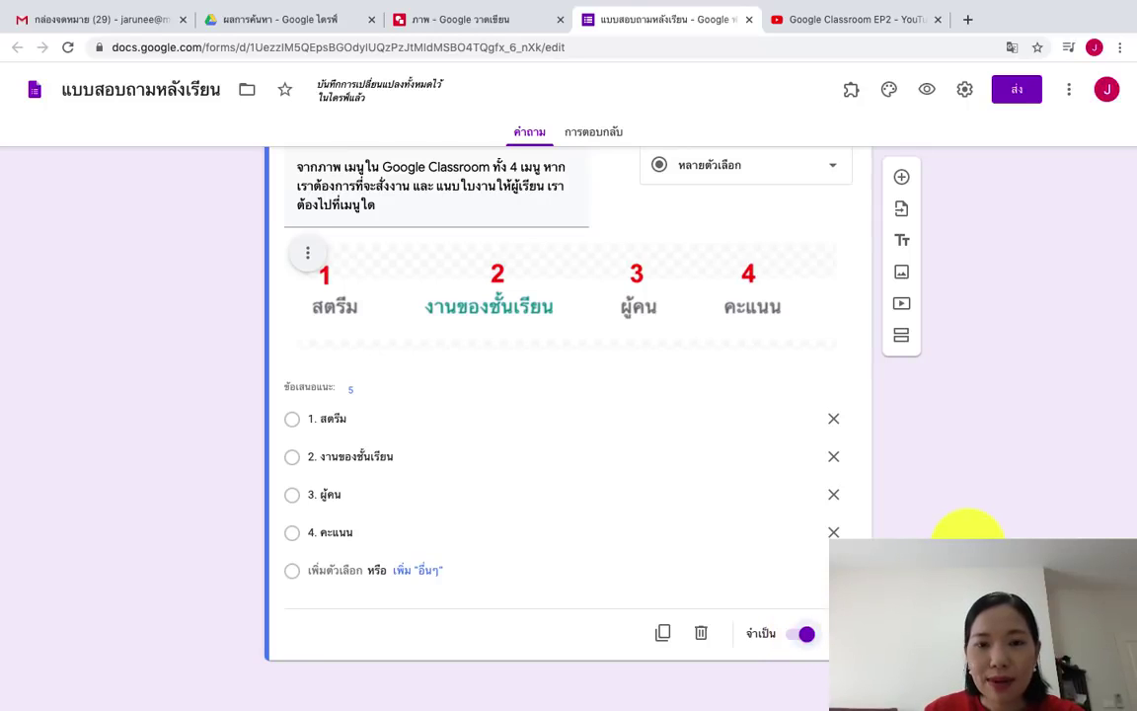
Step: Review the whole questionnaire from its title through the videos and feelings scale to the image question
scroll(967, 543, "up", 1)
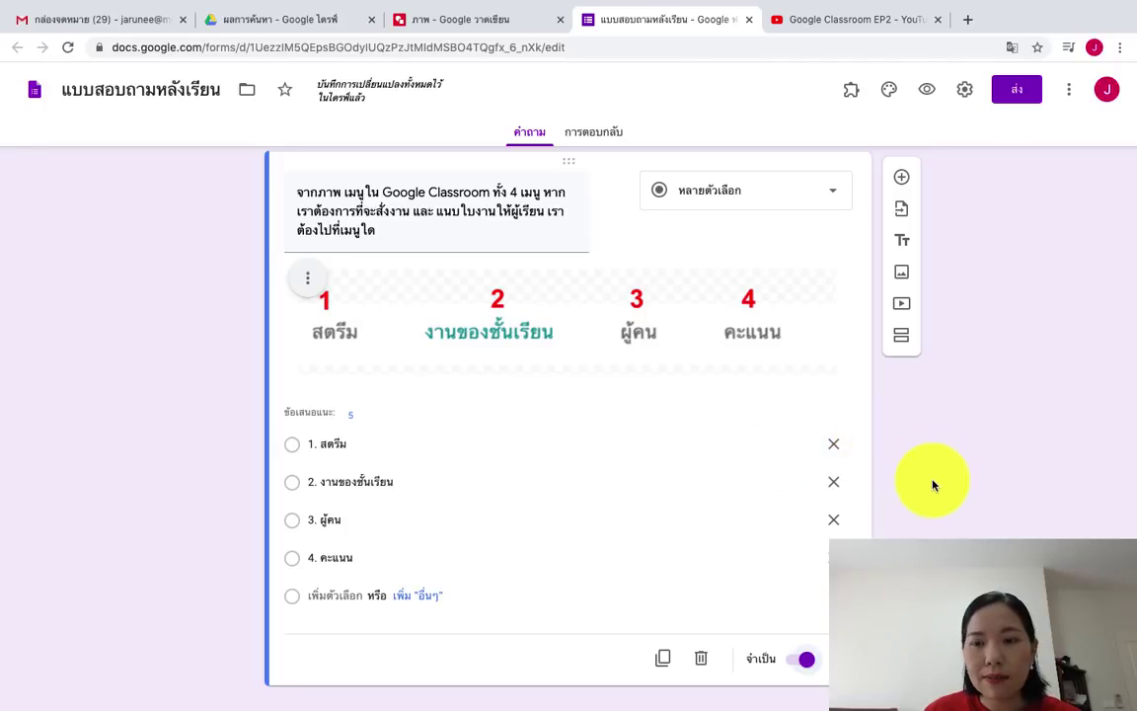
scroll(933, 483, "up", 4)
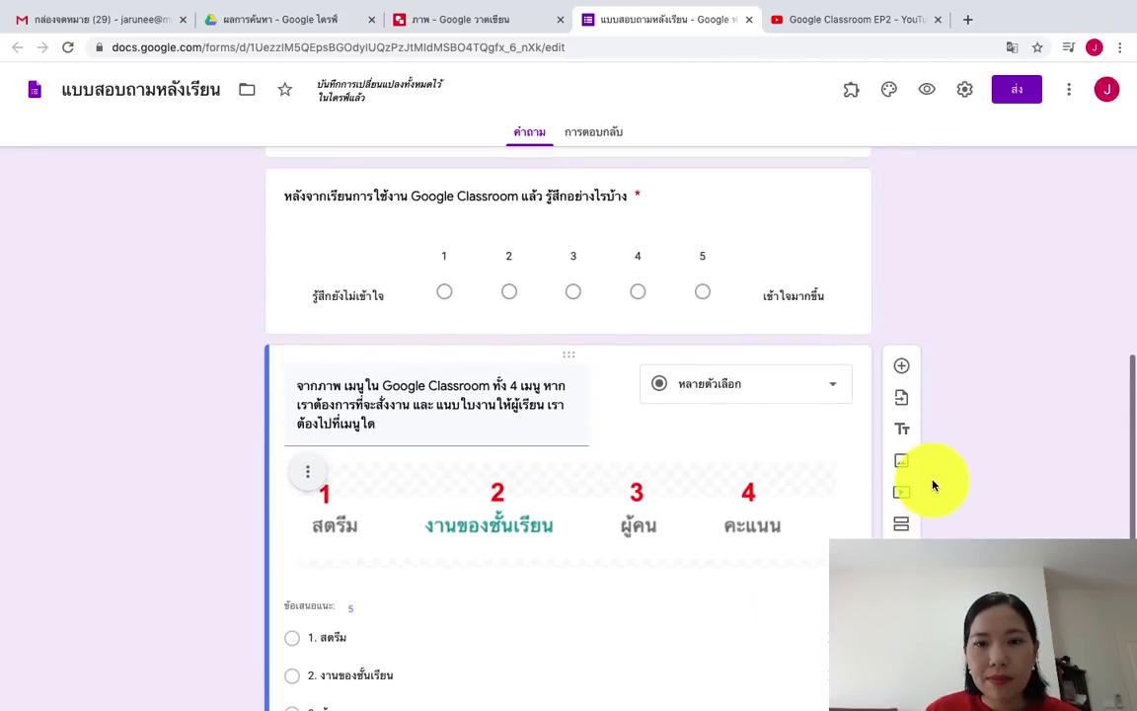
scroll(933, 485, "up", 5)
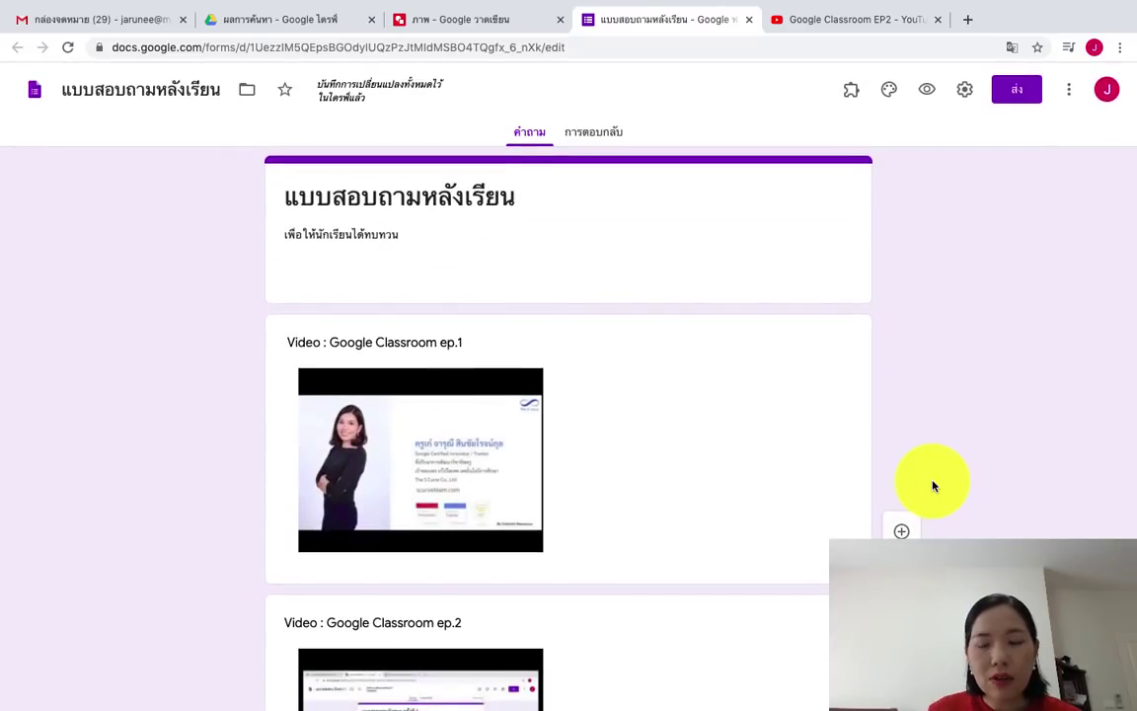
scroll(933, 485, "down", 4)
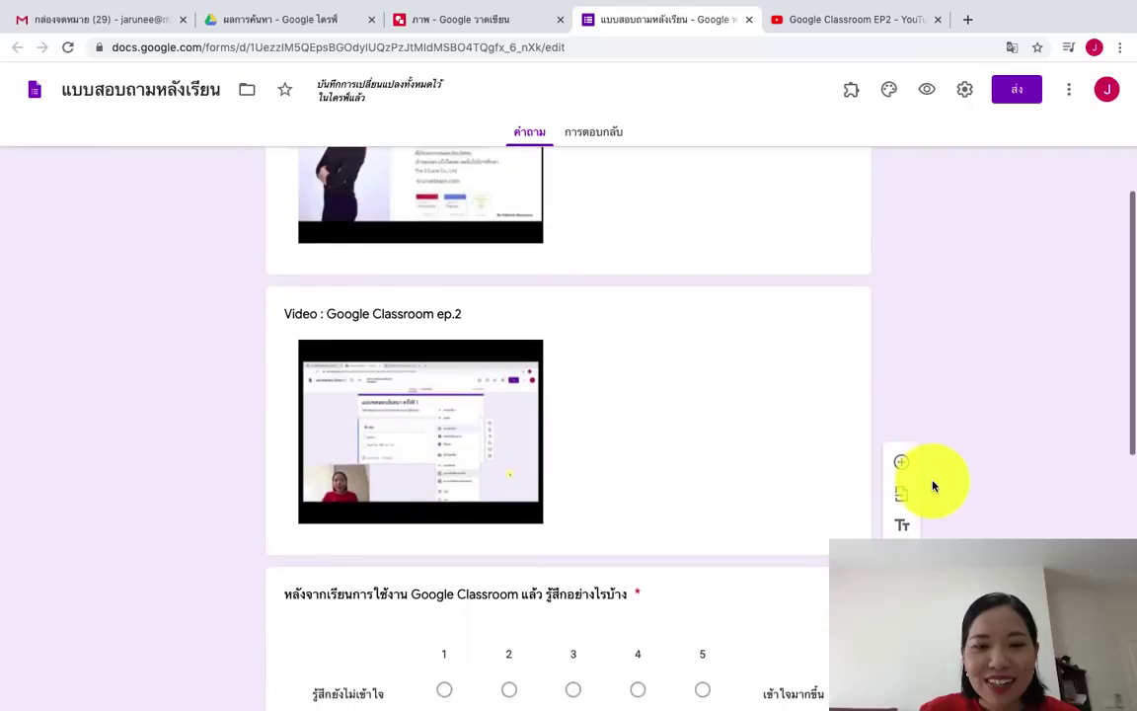
scroll(933, 485, "down", 2)
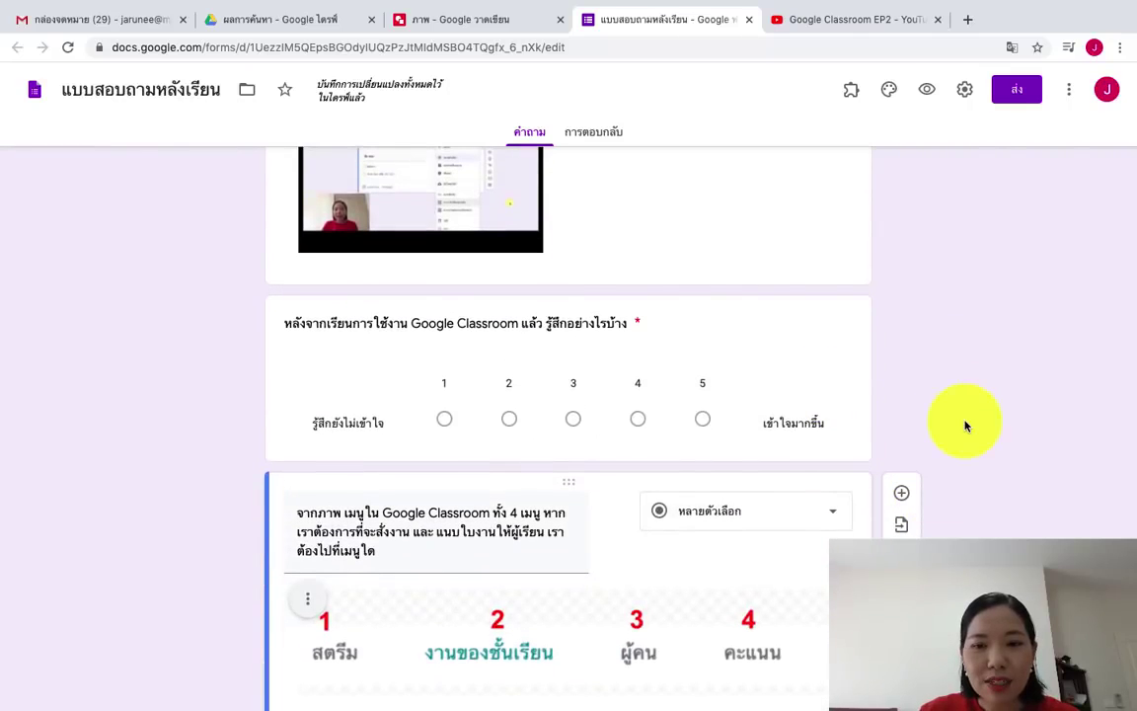
scroll(963, 422, "down", 1)
scroll(966, 426, "down", 3)
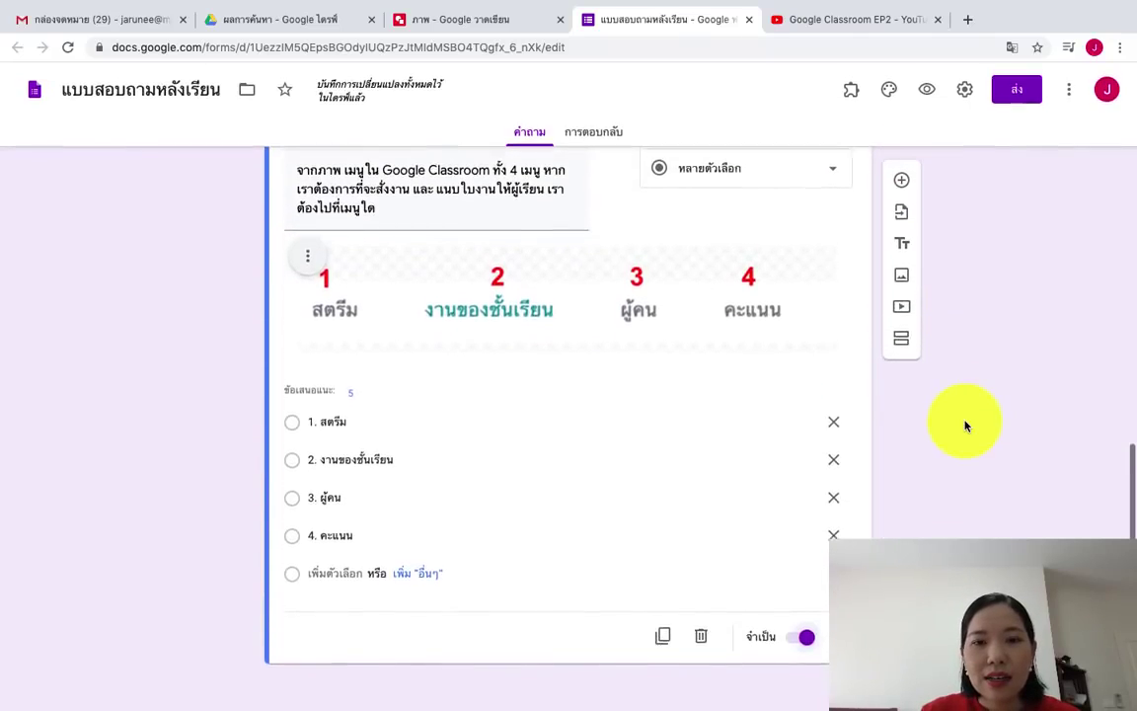
Step: Start inserting a standalone image below the four-menu question and search Google Images for "Google Forms logo"
scroll(965, 426, "up", 1)
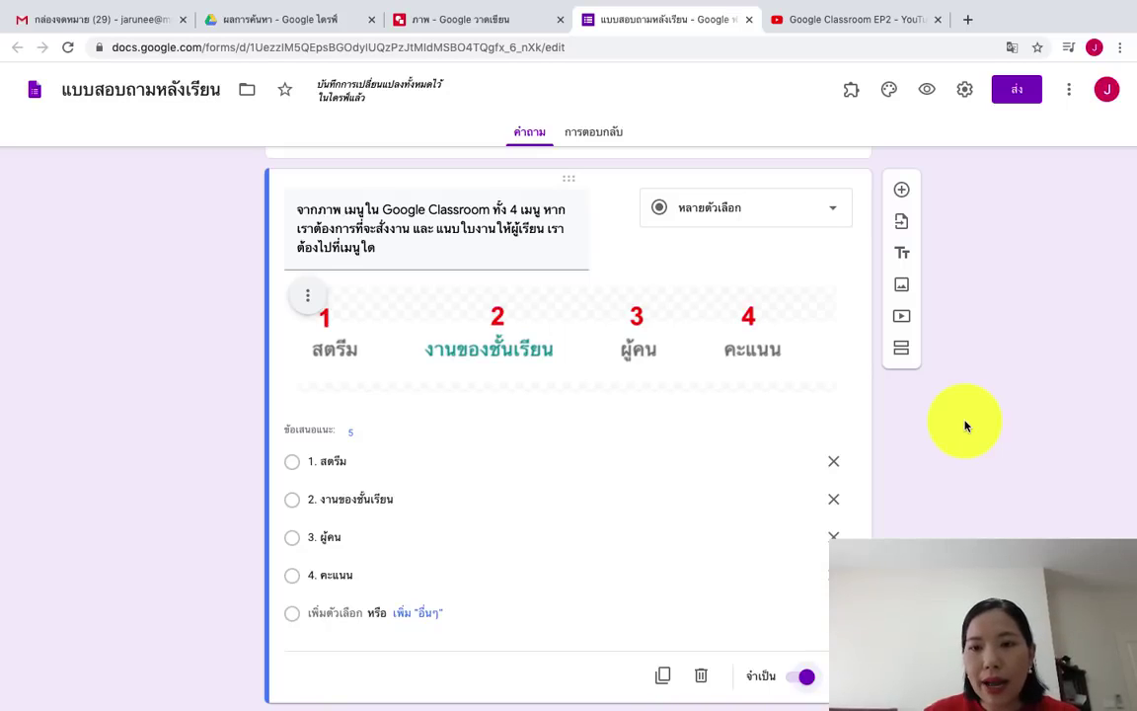
left_click(907, 286)
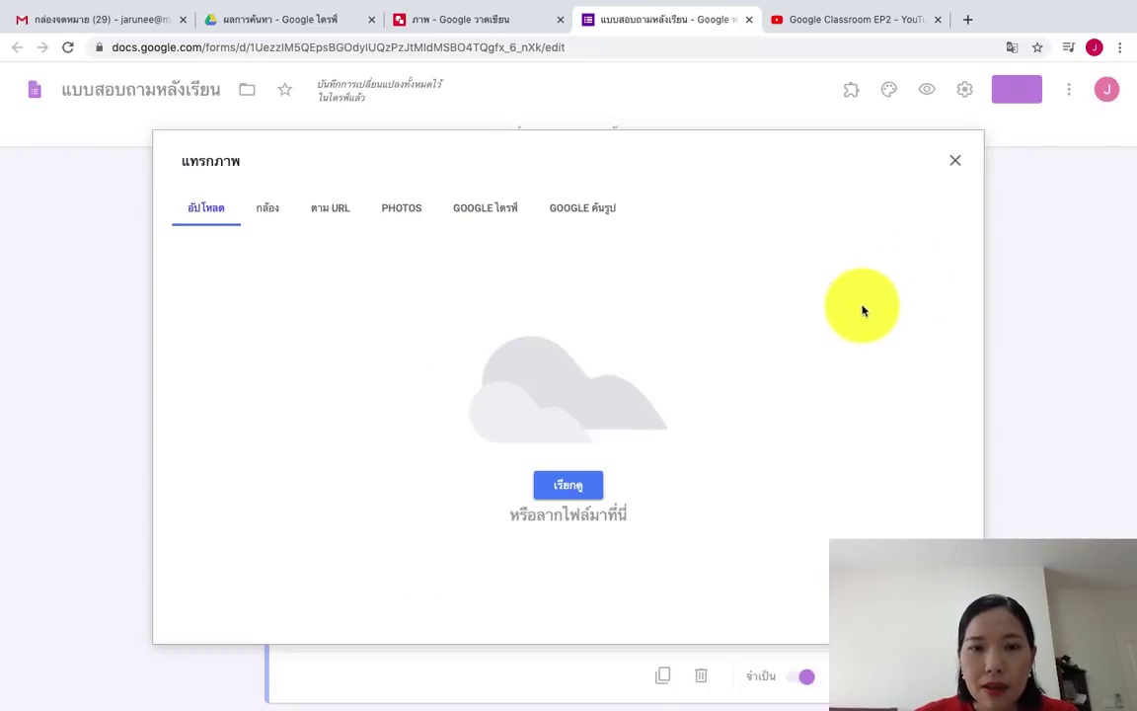
left_click(593, 212)
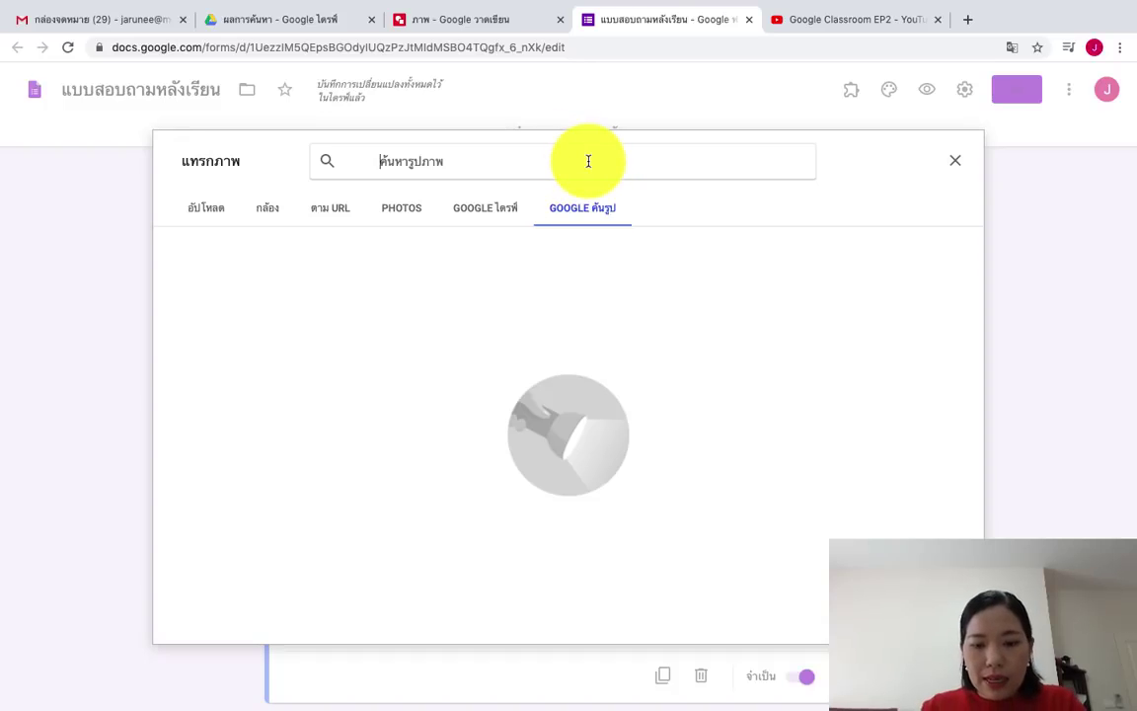
type("ฝ")
key("BackSpace")
type("Gogole")
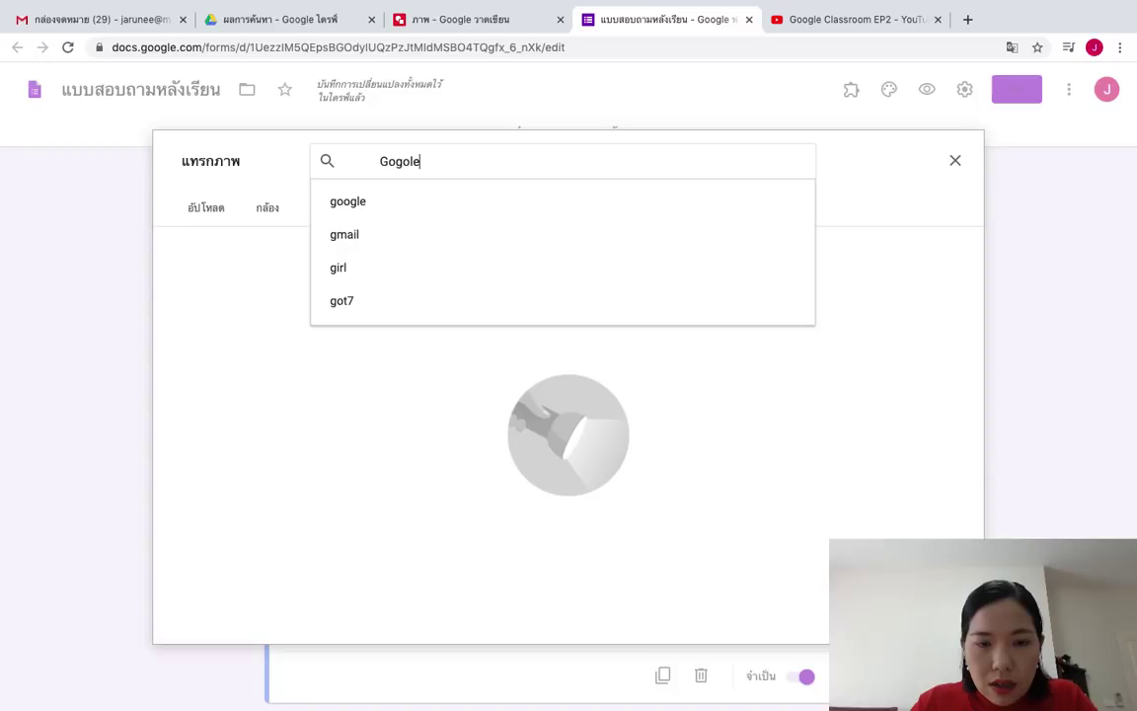
key("BackSpace")
key("BackSpace")
key("BackSpace")
key("BackSpace")
type("o")
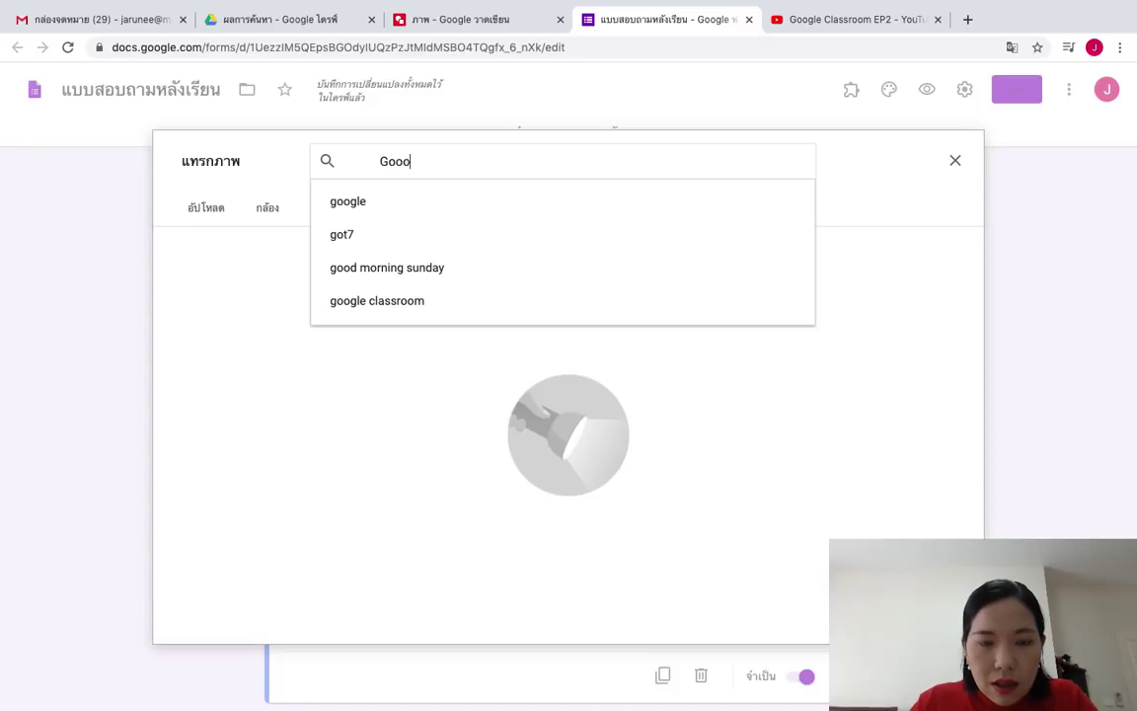
type("gle Forms logo")
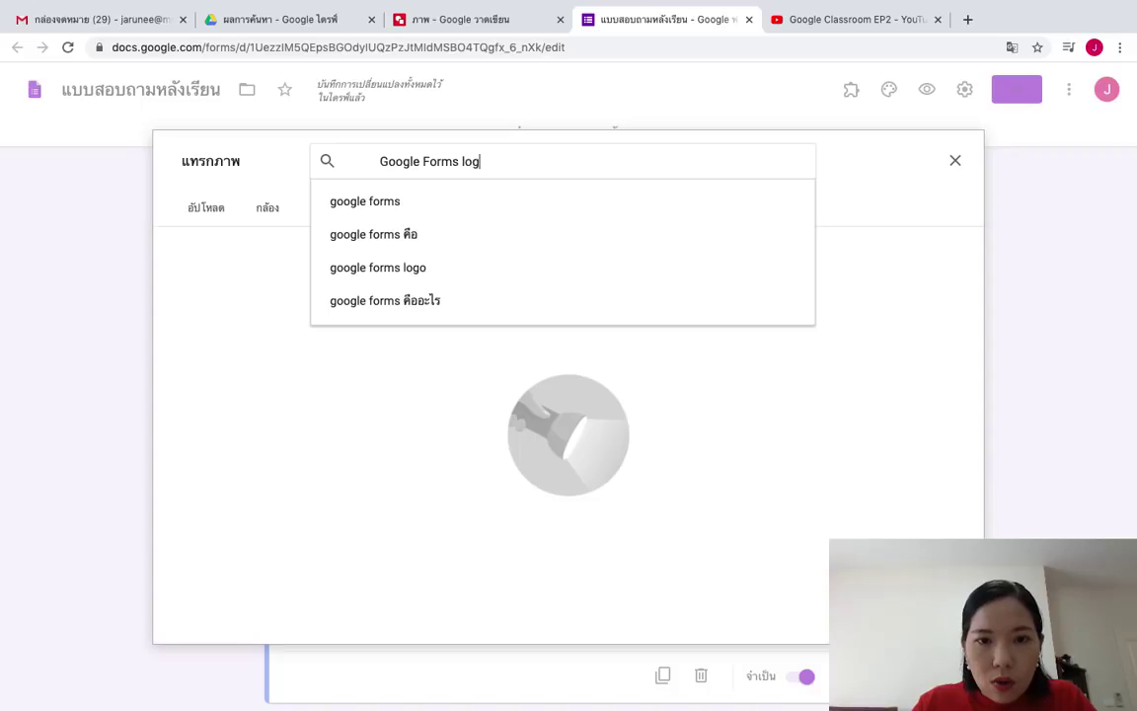
key("Return")
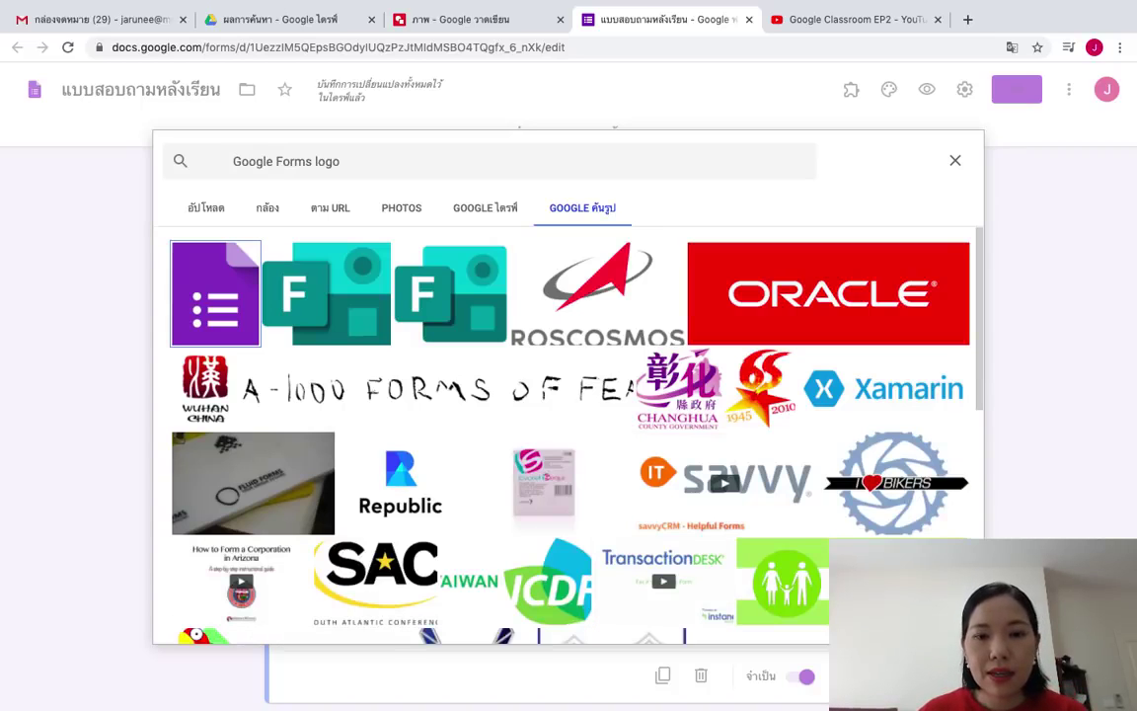
Step: Insert the purple Google Forms logo from the image search results into the questionnaire
left_click(224, 291)
left_click(224, 290)
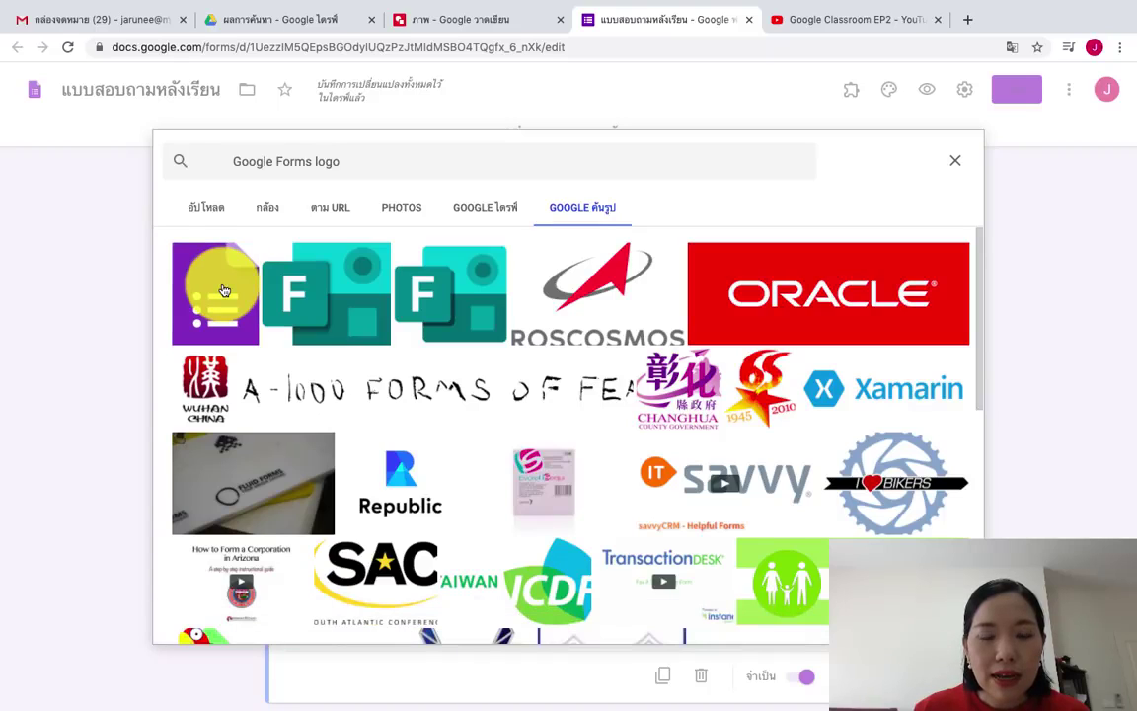
left_click(224, 290)
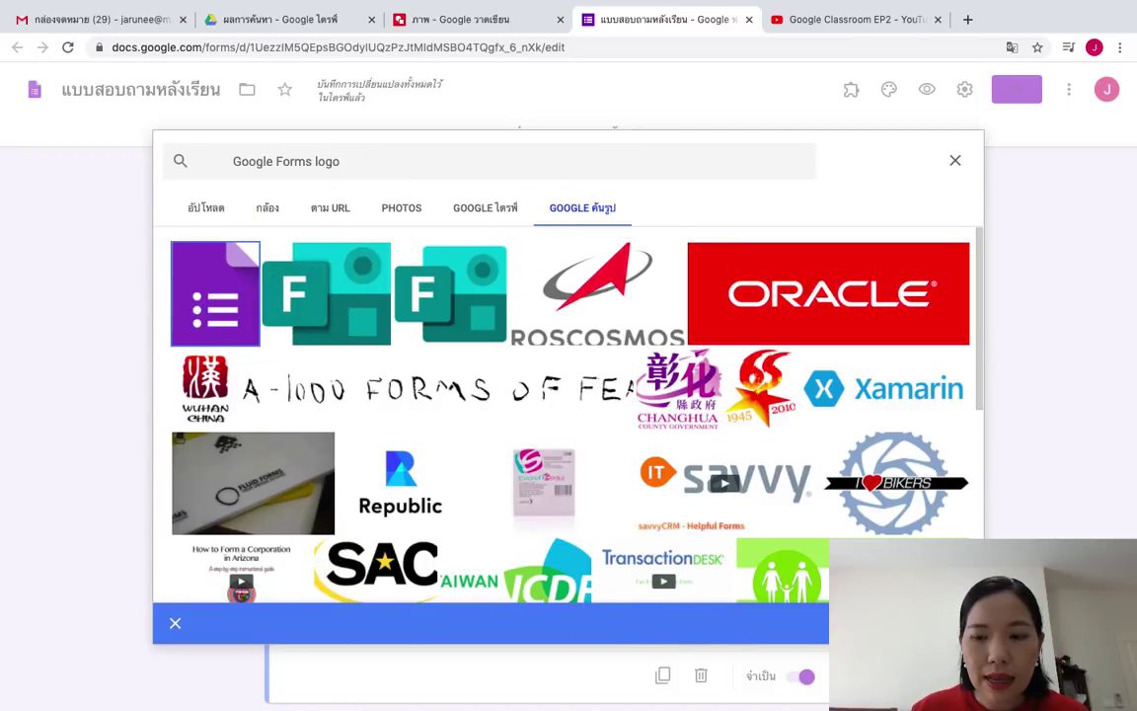
key("Escape")
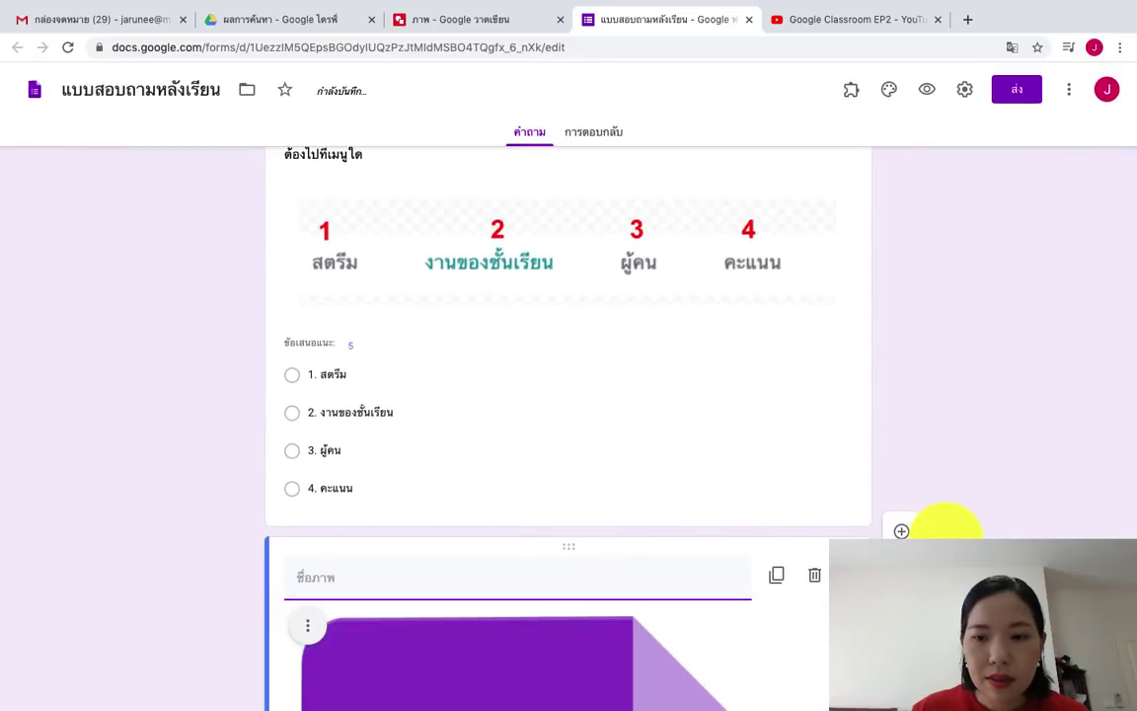
Step: Shrink the inserted Google Forms logo proportionally to about a quarter of its card's width
scroll(567, 425, "down", 6)
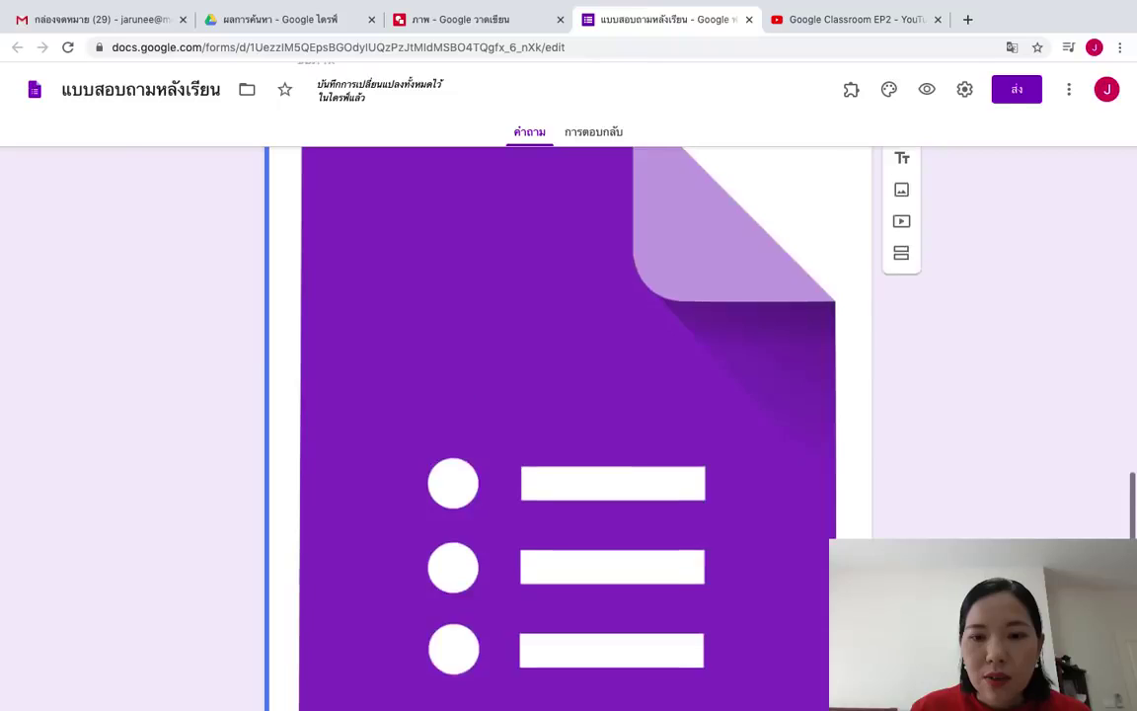
scroll(568, 424, "down", 2)
left_click(770, 543)
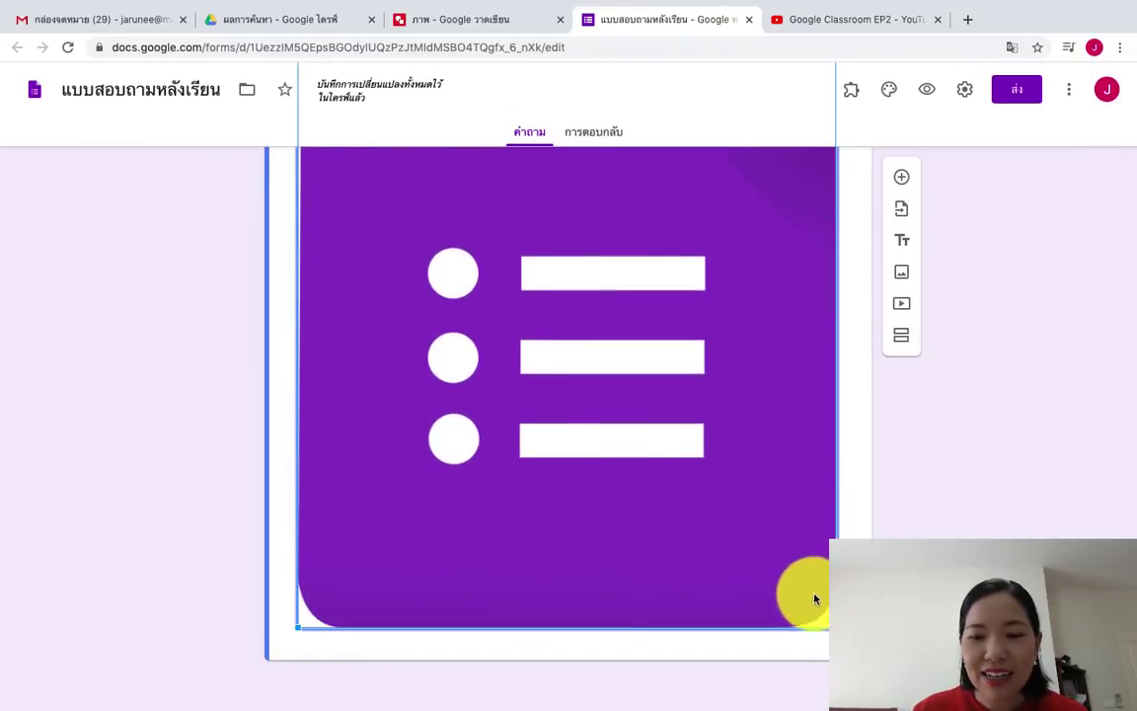
scroll(815, 598, "up", 4)
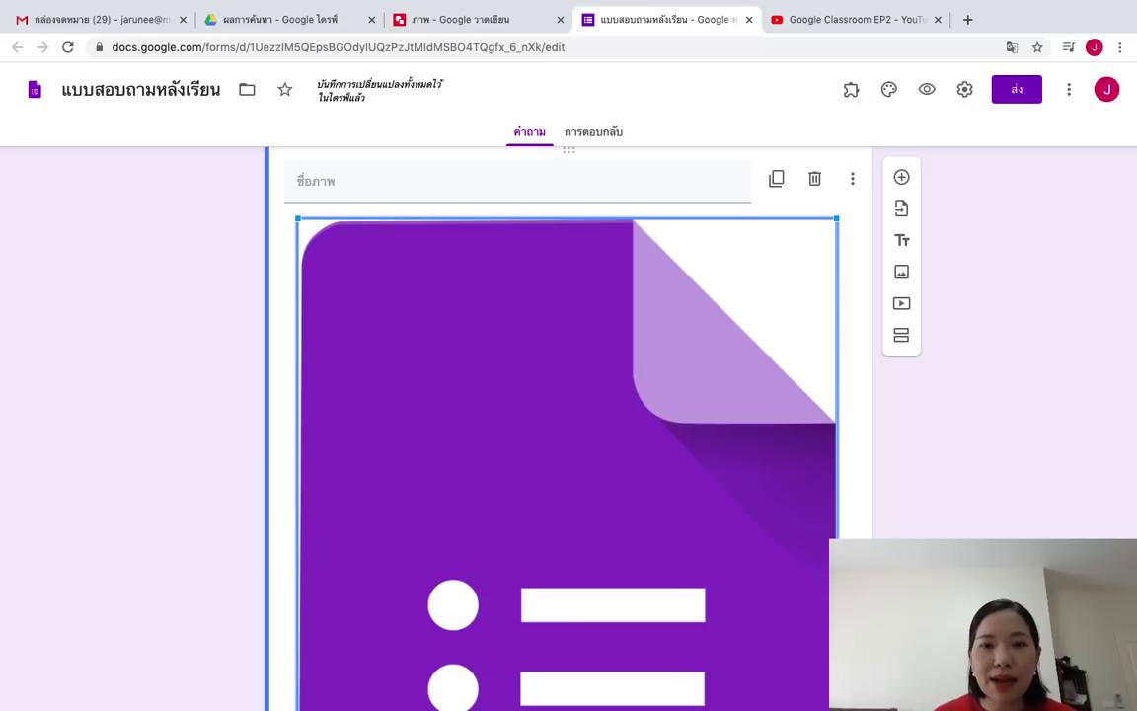
scroll(832, 387, "down", 3)
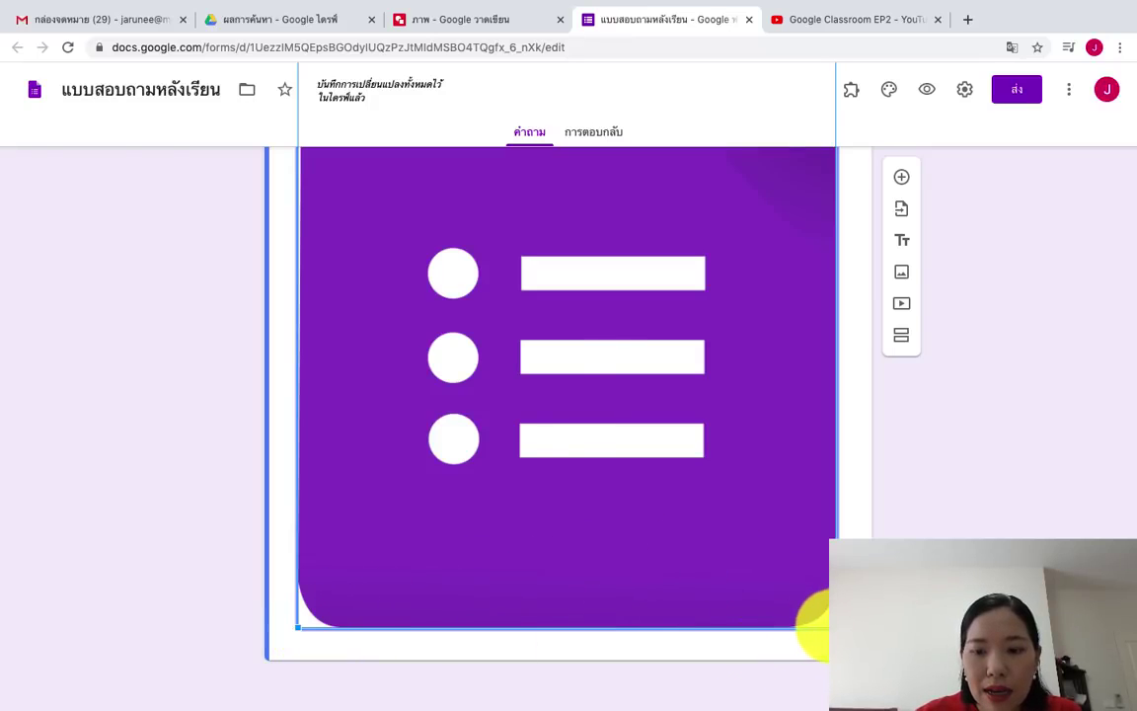
left_click_drag(822, 624, 576, 234)
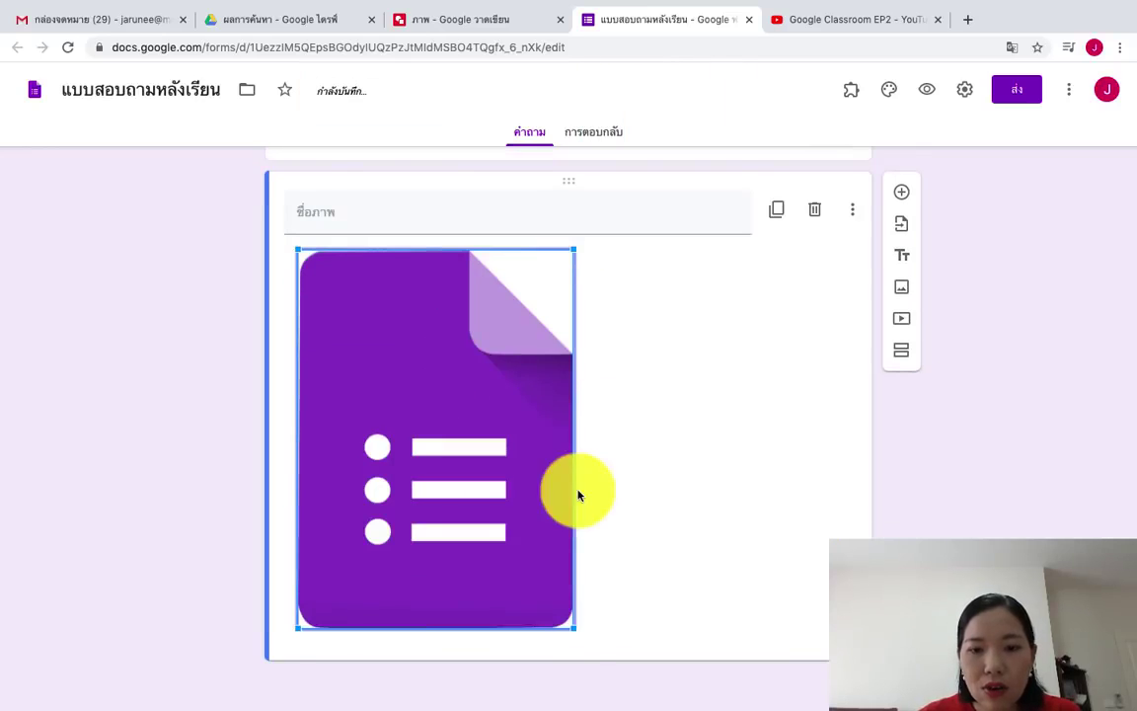
left_click_drag(573, 629, 456, 464)
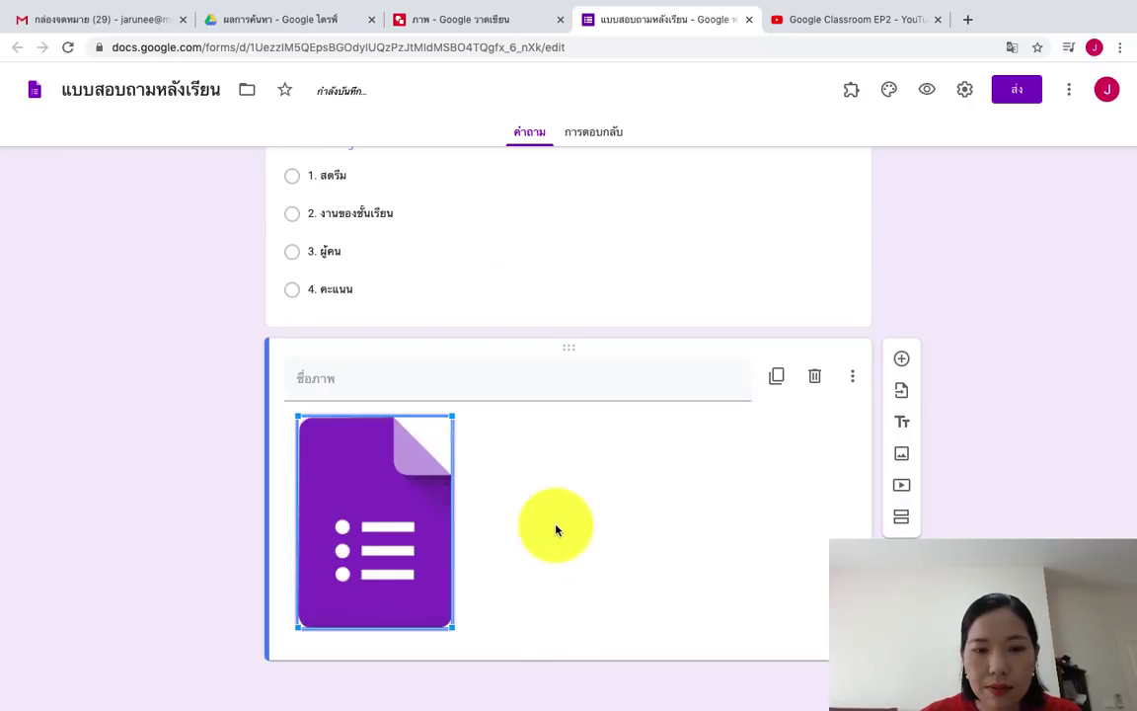
left_click(903, 454)
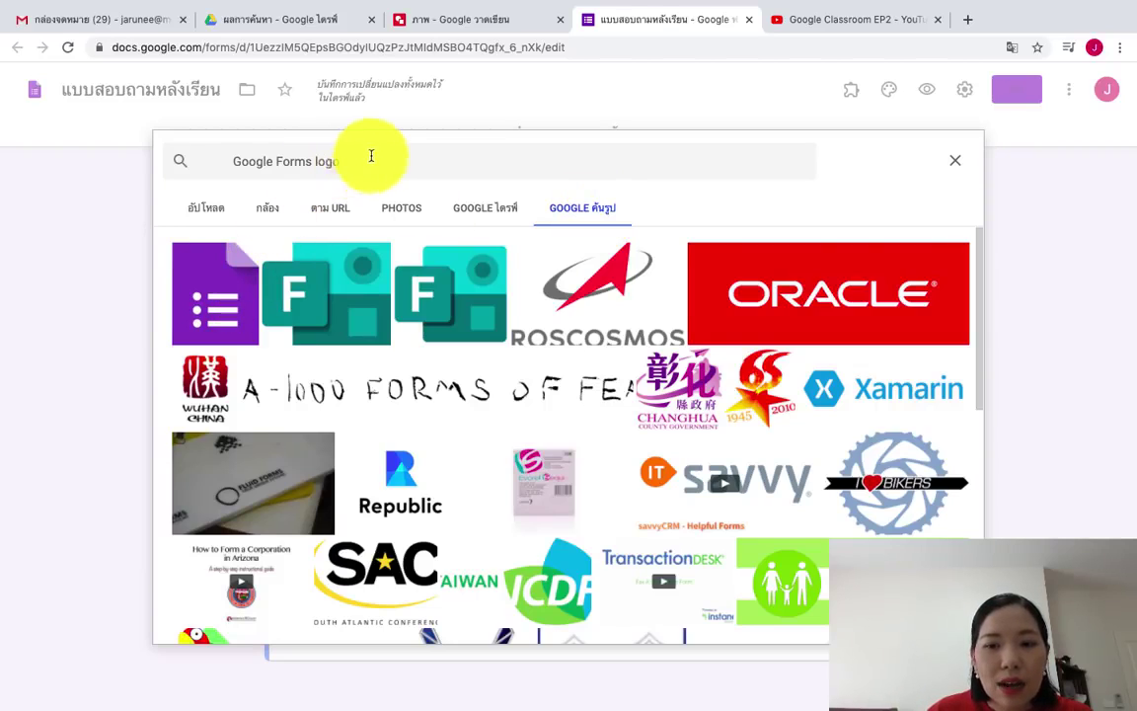
left_click_drag(346, 157, 221, 157)
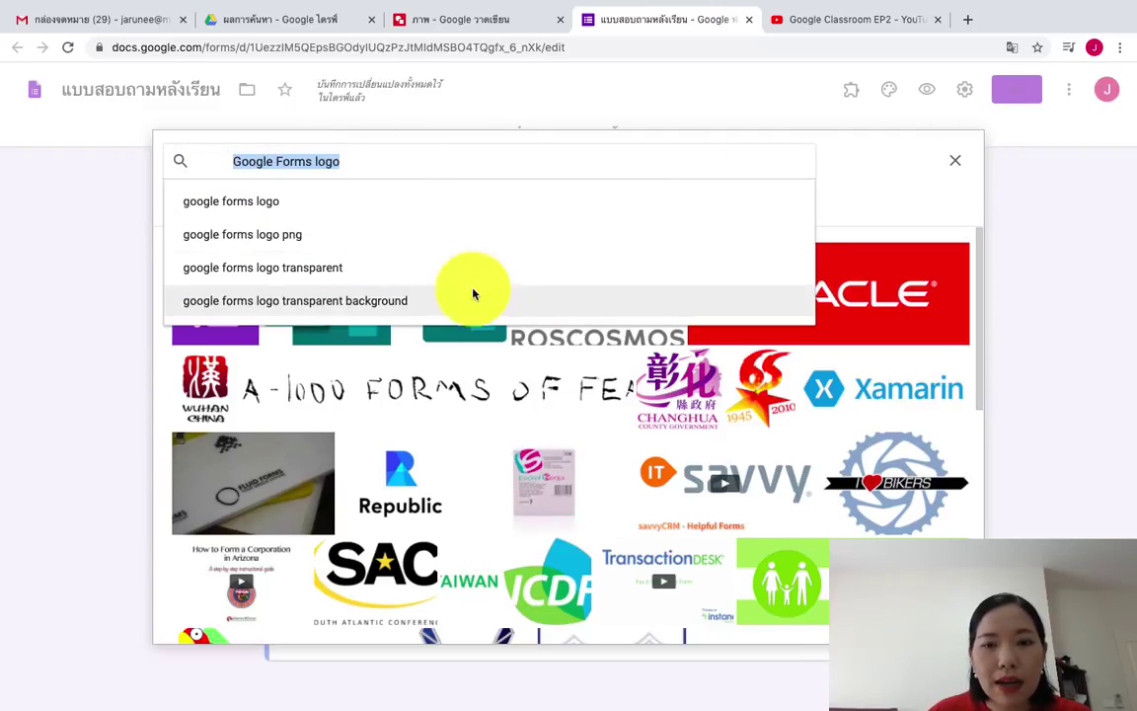
left_click(660, 171)
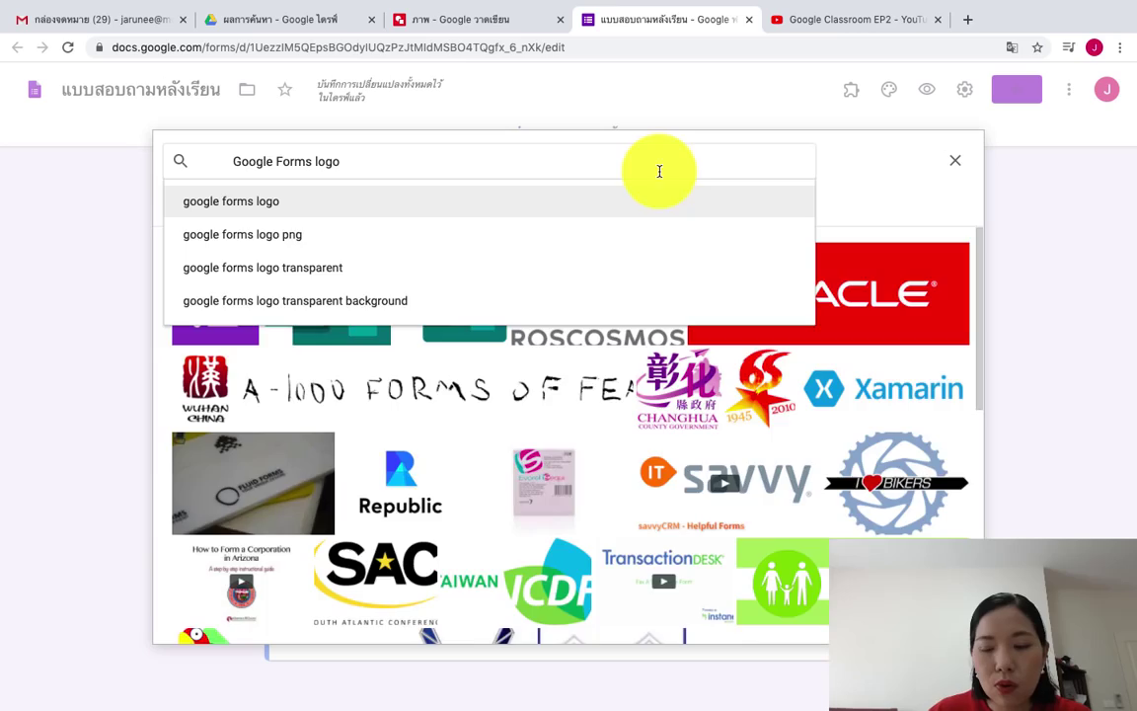
key("Return")
scroll(569, 435, "down", 4)
scroll(572, 431, "up", 4)
scroll(593, 345, "down", 3)
scroll(559, 410, "down", 1)
scroll(558, 406, "up", 5)
left_click(226, 303)
left_click(226, 302)
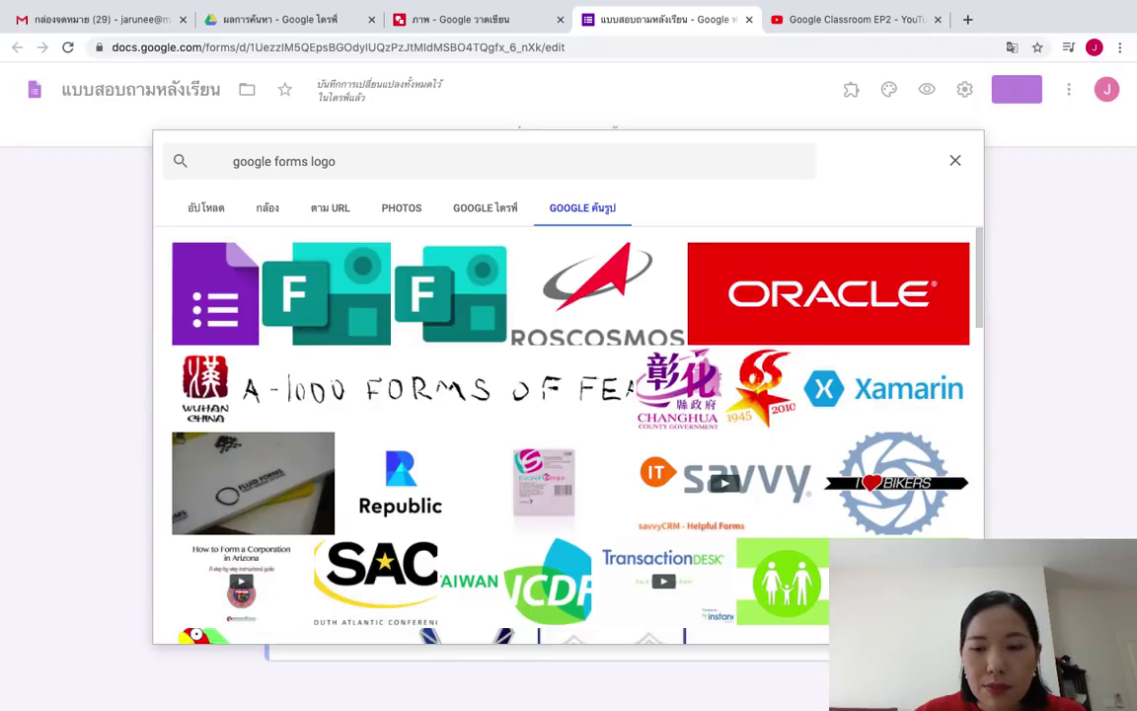
left_click(216, 327)
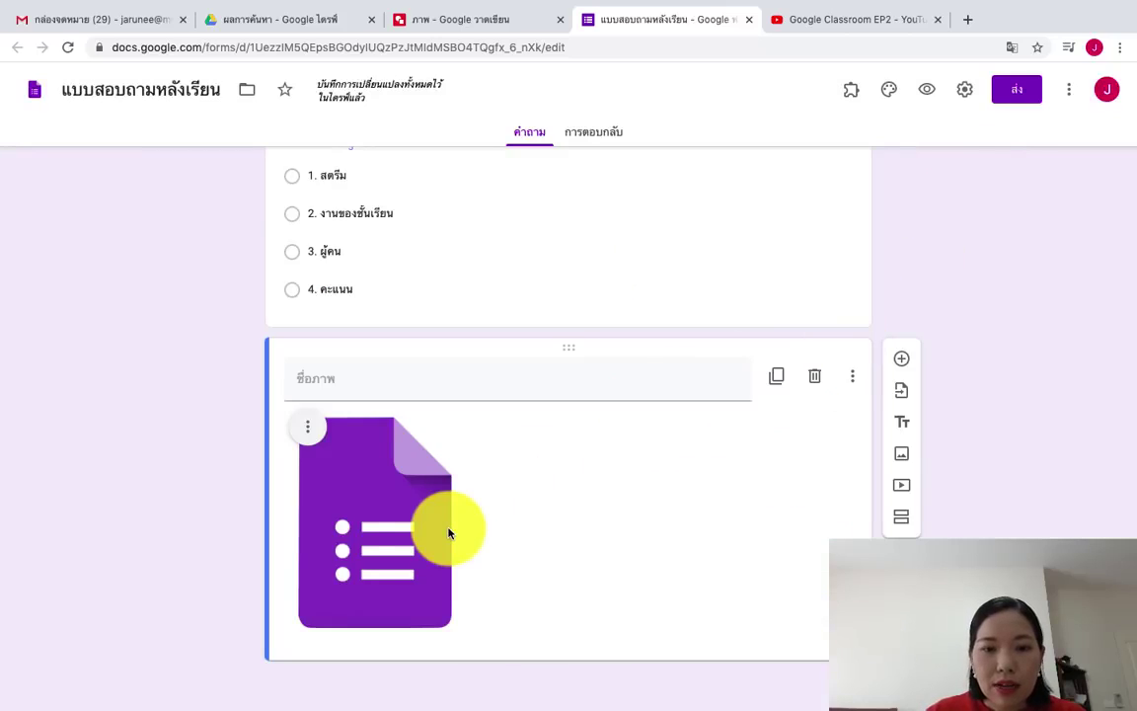
Step: Enlarge the Google Forms logo proportionally to about a third of its card's width and deselect it
left_click(415, 539)
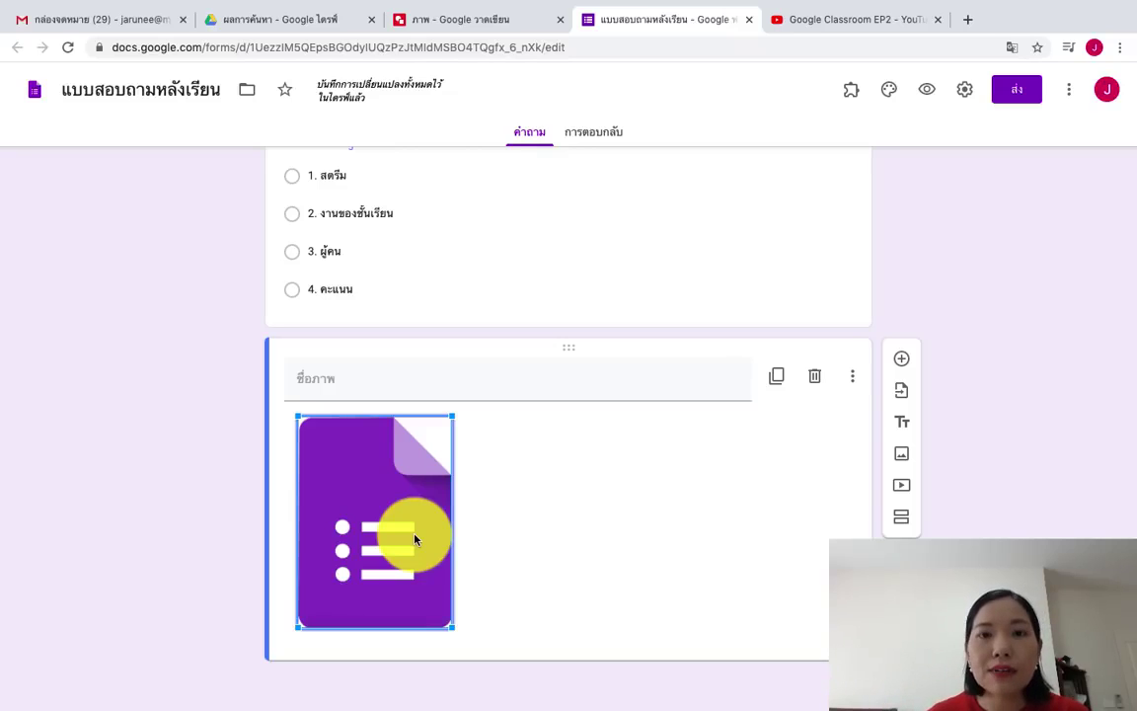
left_click(451, 630)
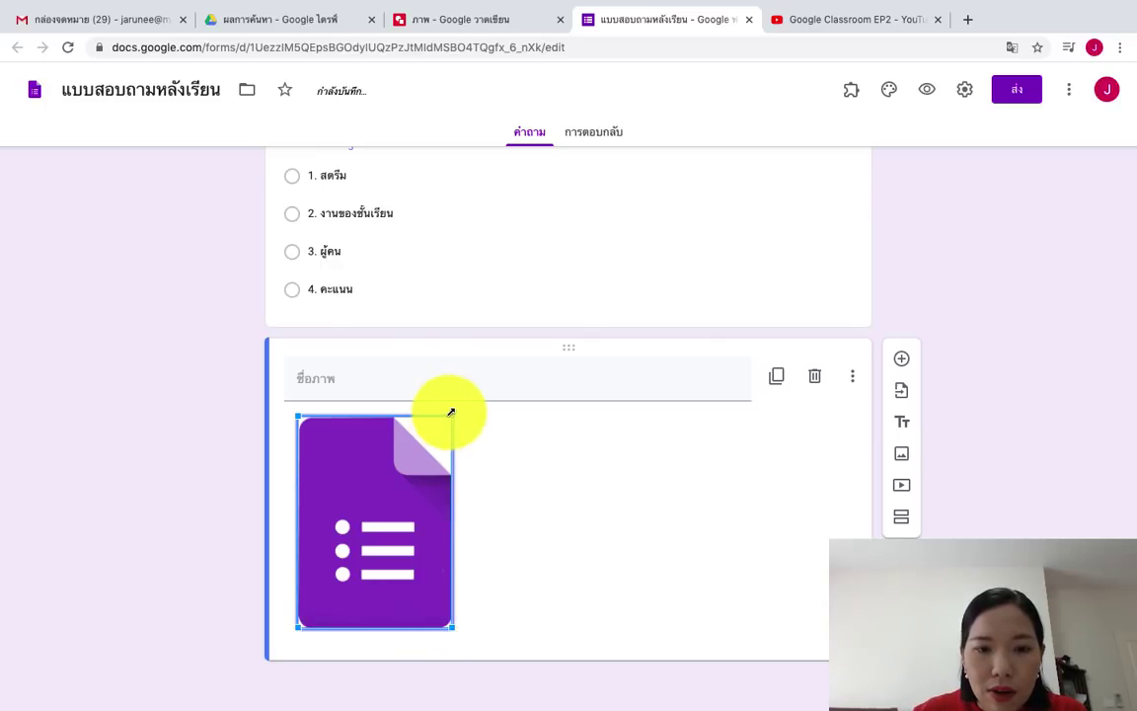
left_click_drag(452, 627, 490, 680)
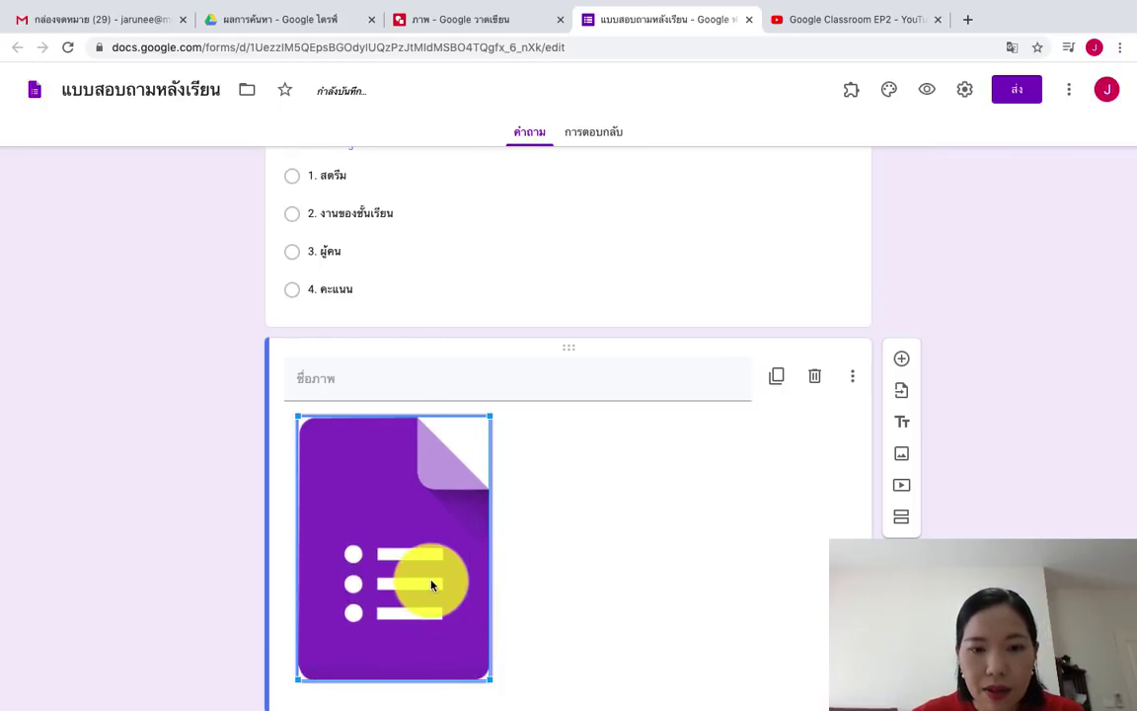
left_click(657, 499)
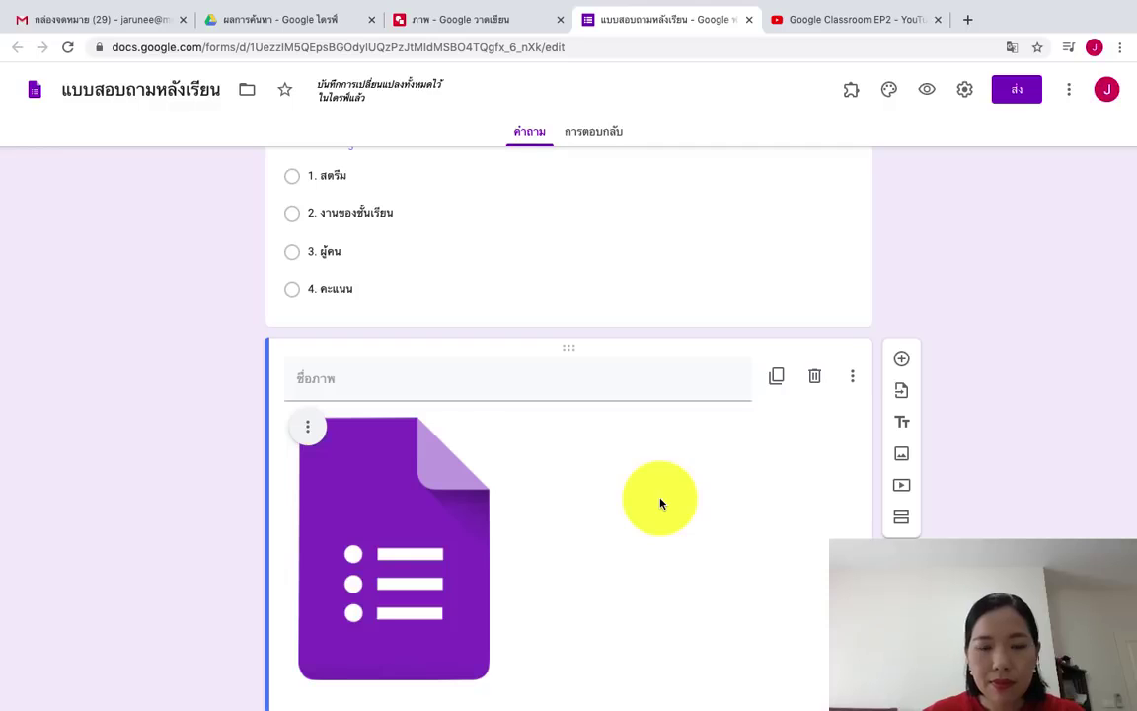
Step: Title the logo image "โลโก้ Google Forms"
left_click(413, 386)
type("ใ")
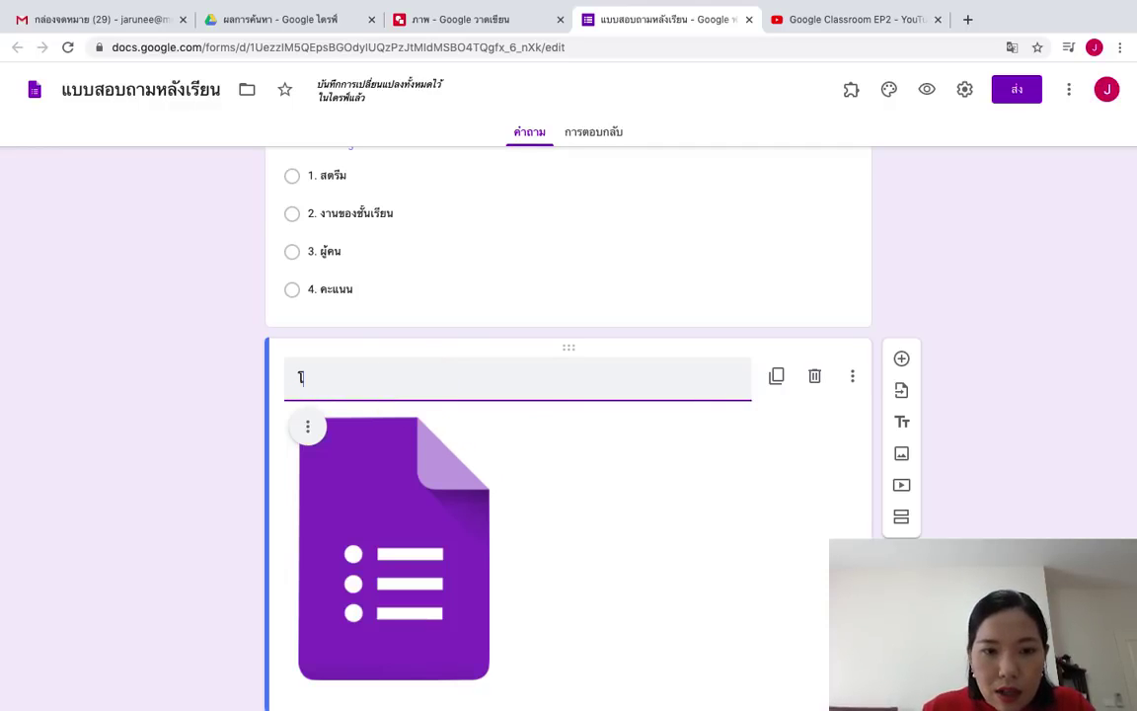
type("ลโก้ Google Forms")
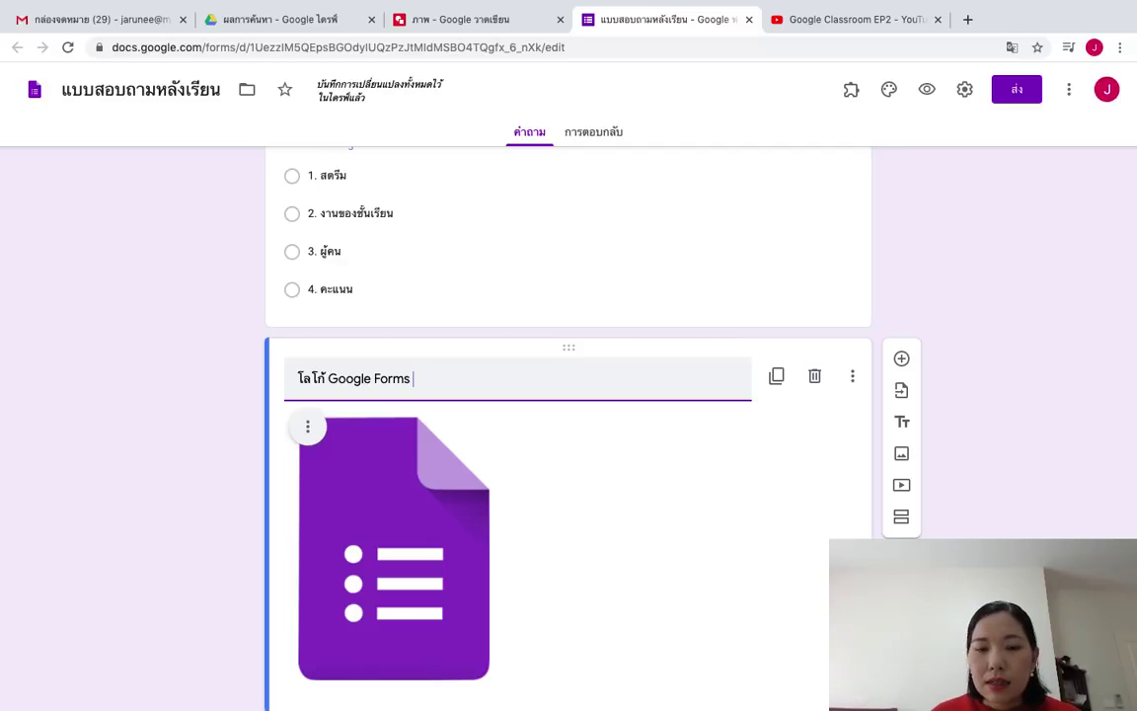
scroll(569, 415, "down", 1)
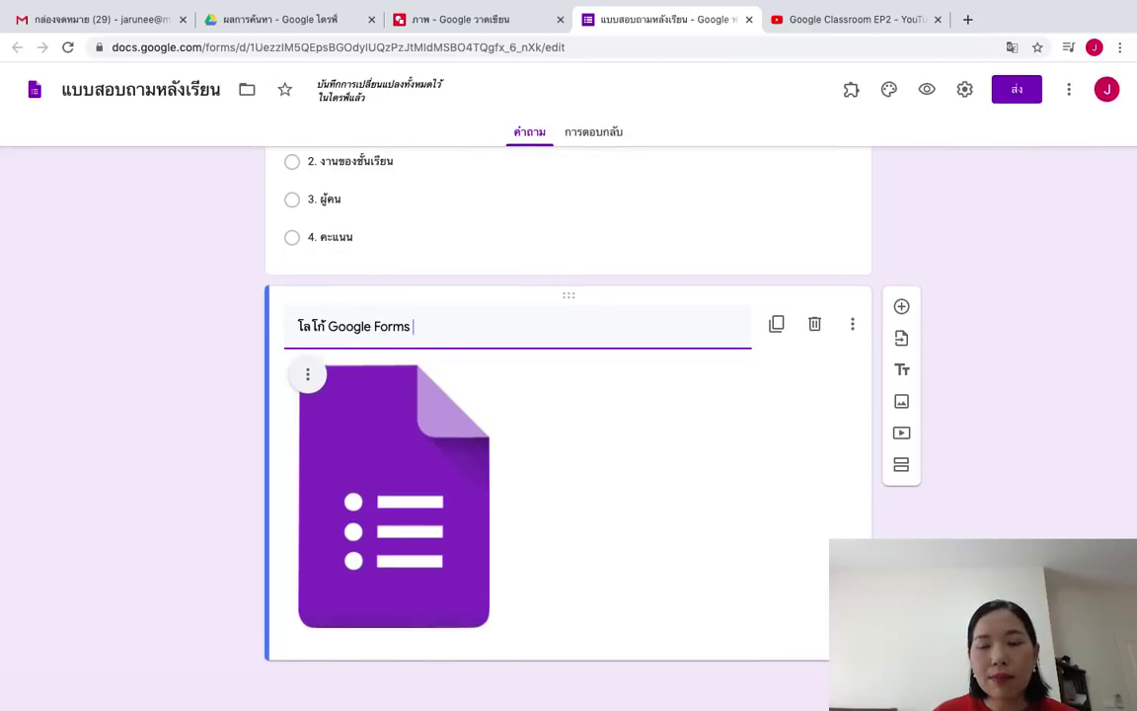
Step: Add a new question below the logo image reading "ประโยชน์ของ Google Forms มีอะไรบ้าง"
left_click(904, 310)
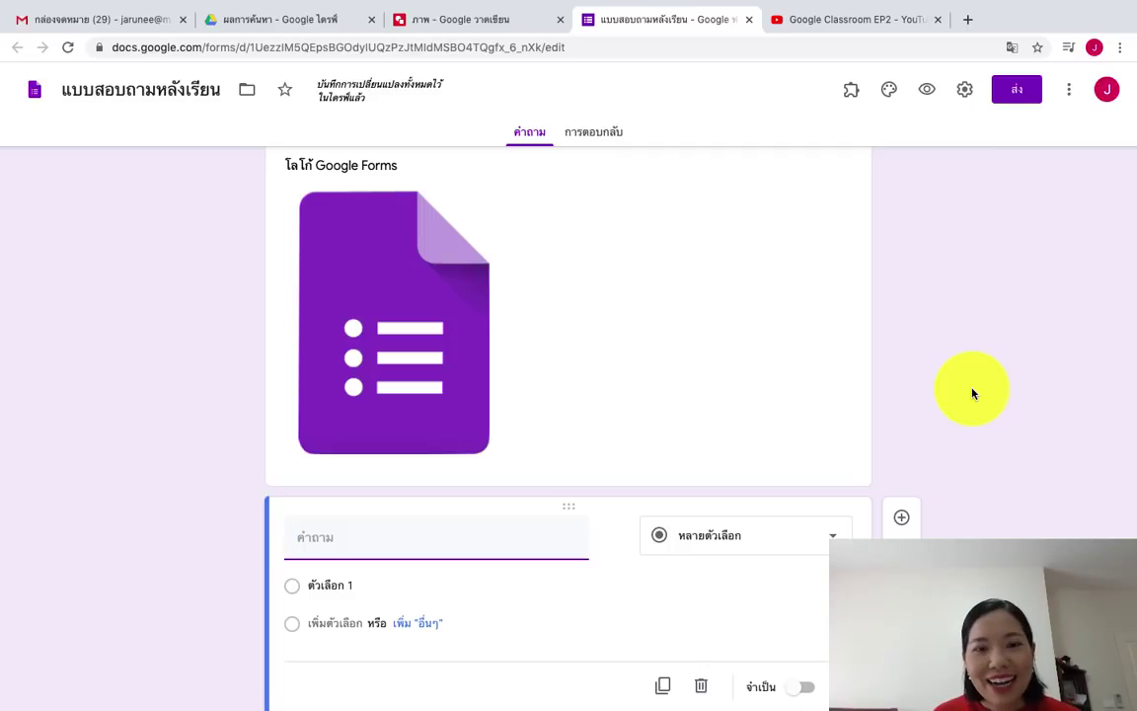
type("ระโยชน์ของ Gogoe")
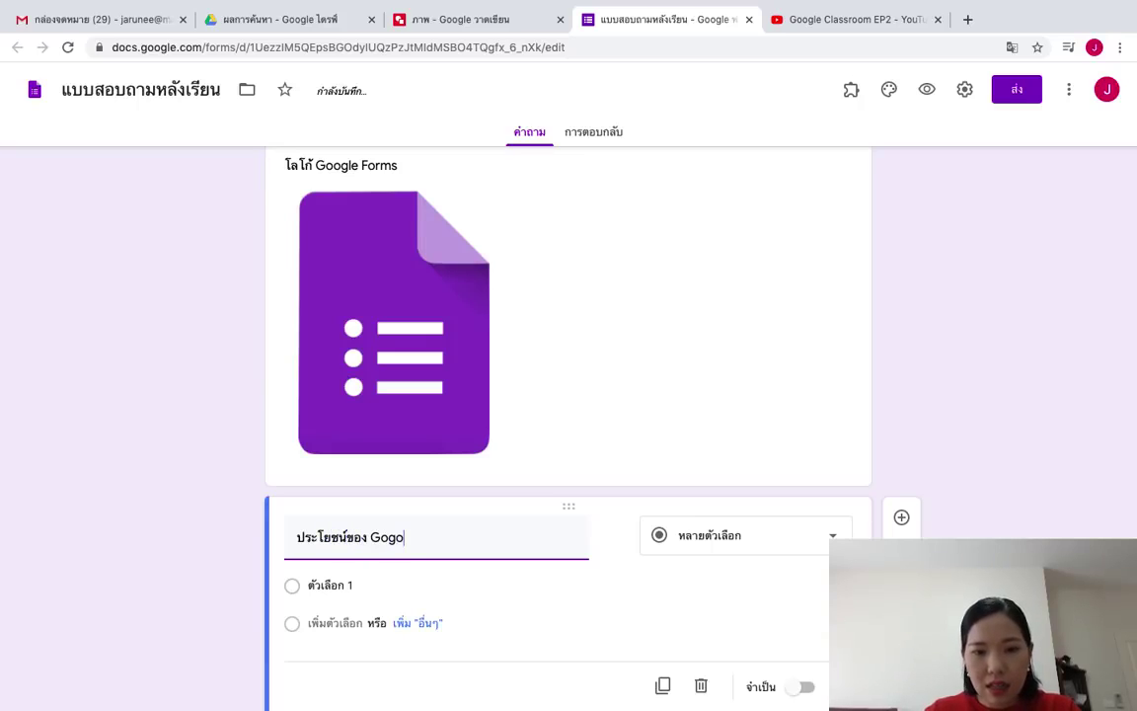
key("BackSpace")
key("BackSpace")
key("BackSpace")
type("ogle")
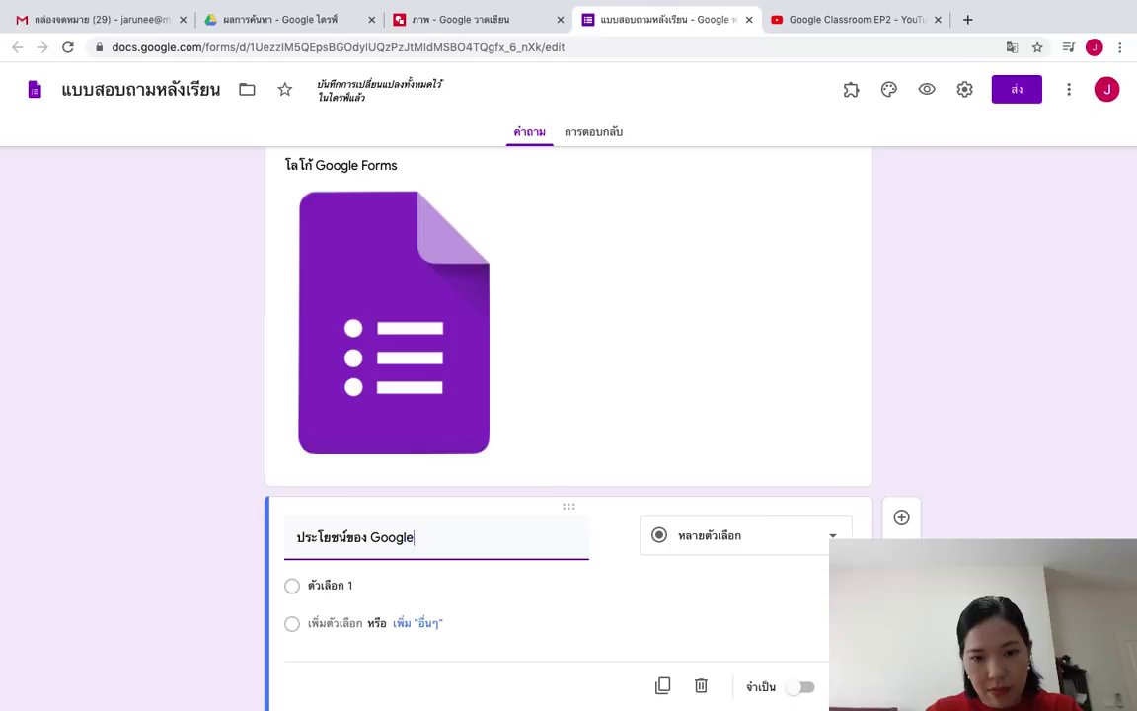
type(" Forms มีอะไรบ้าง")
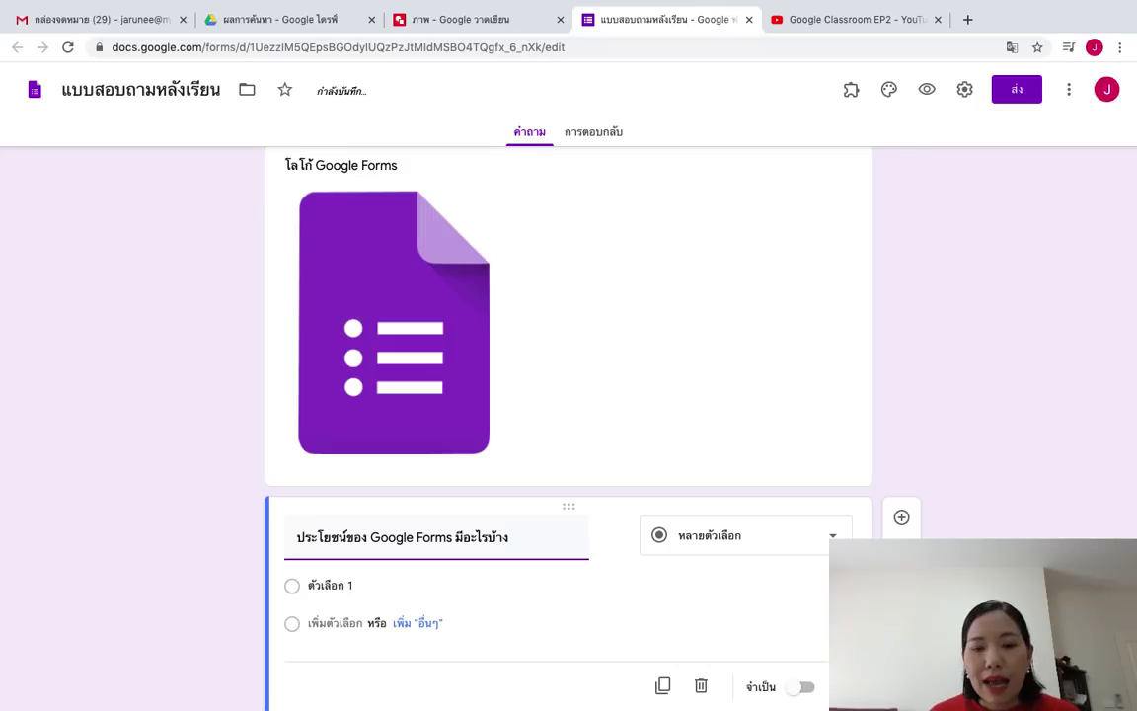
Step: Set the answer type of the question about the benefits of Google Forms to paragraph (ย่อหน้า)
left_click(821, 544)
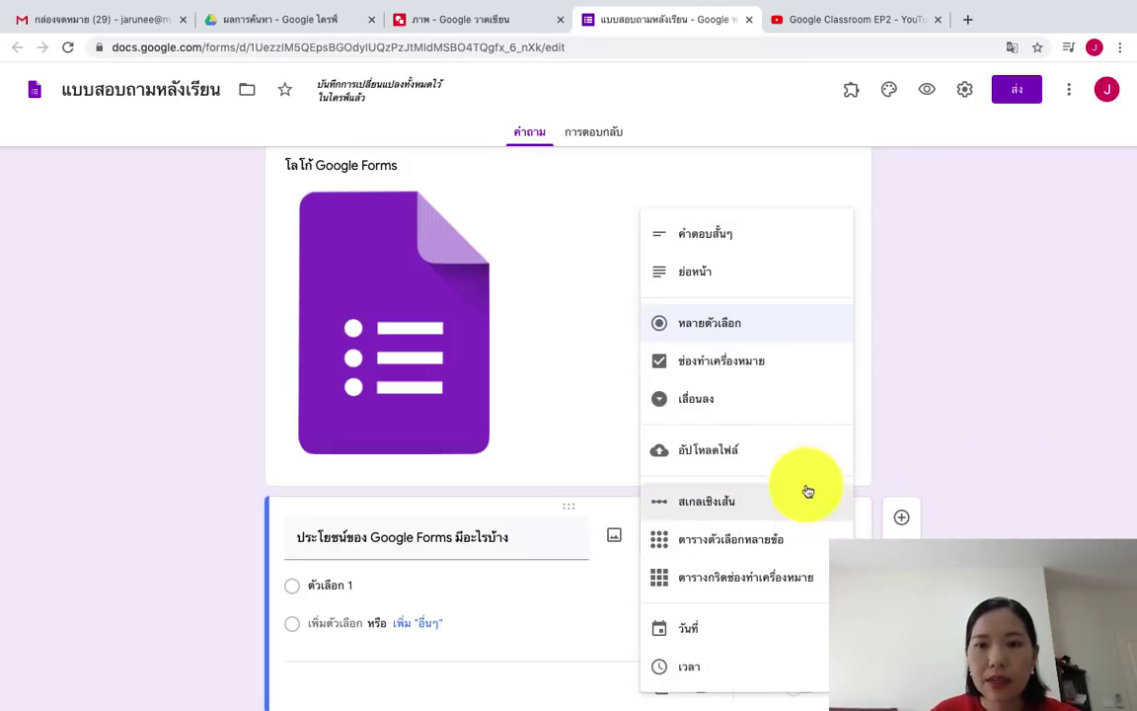
left_click(787, 267)
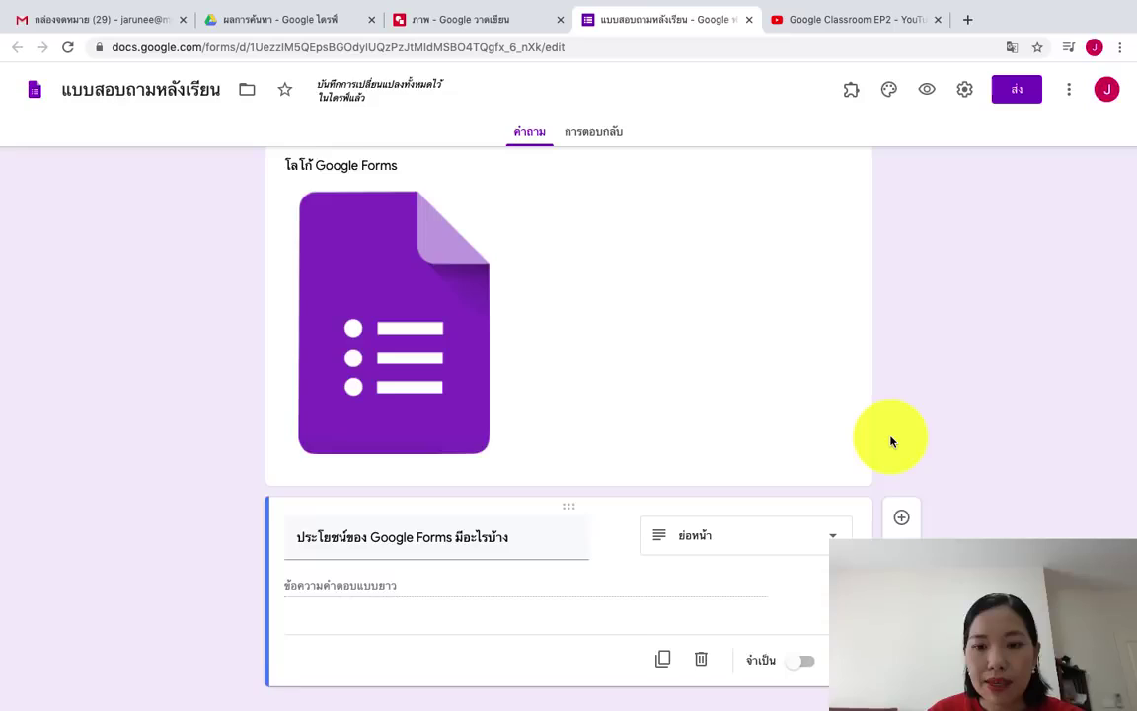
scroll(892, 441, "down", 1)
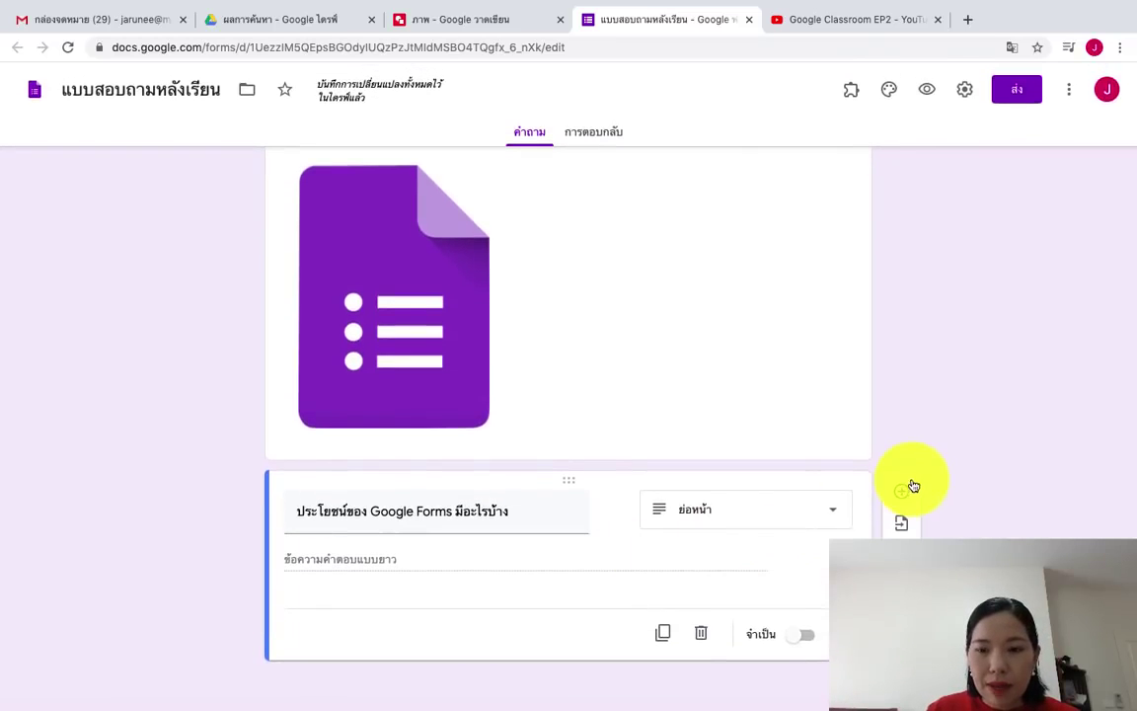
Step: Duplicate the paragraph question about the benefits of Google Forms
mouse_move(613, 527)
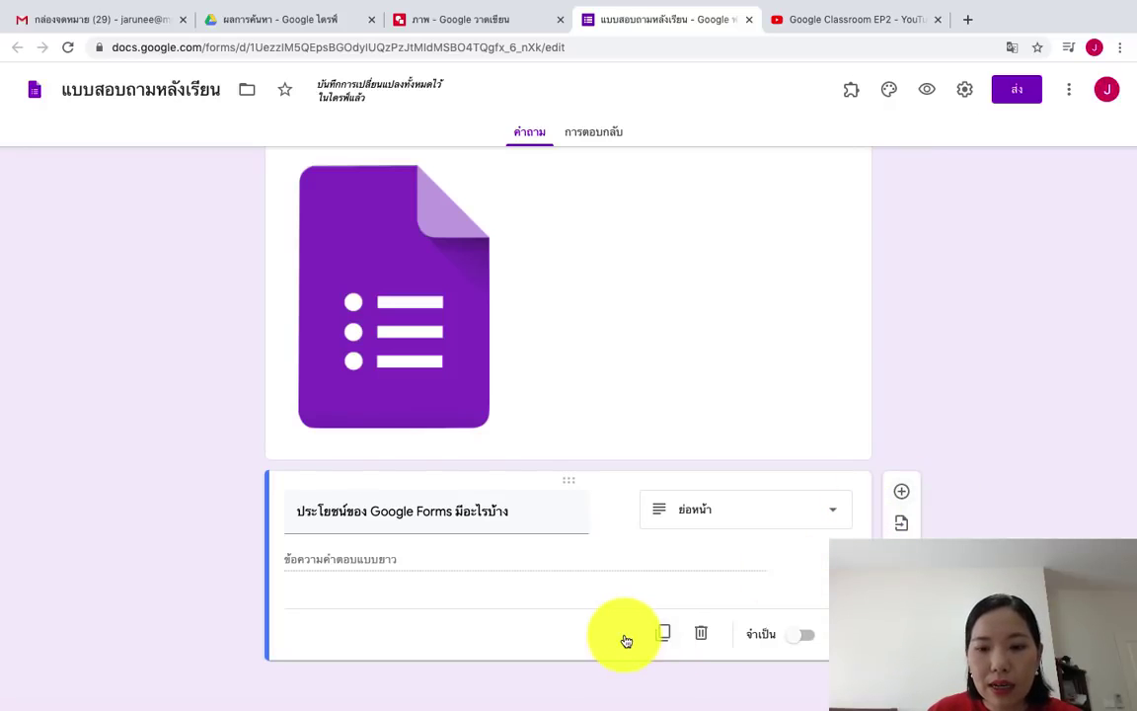
scroll(655, 641, "up", 5)
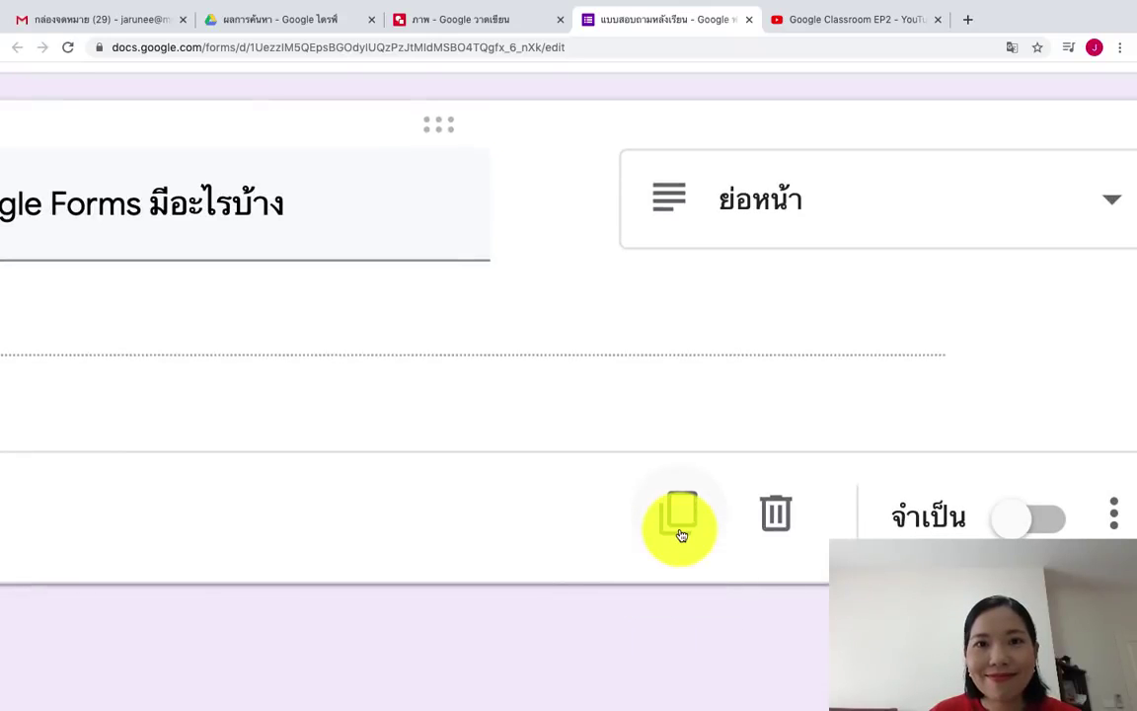
scroll(682, 534, "down", 5)
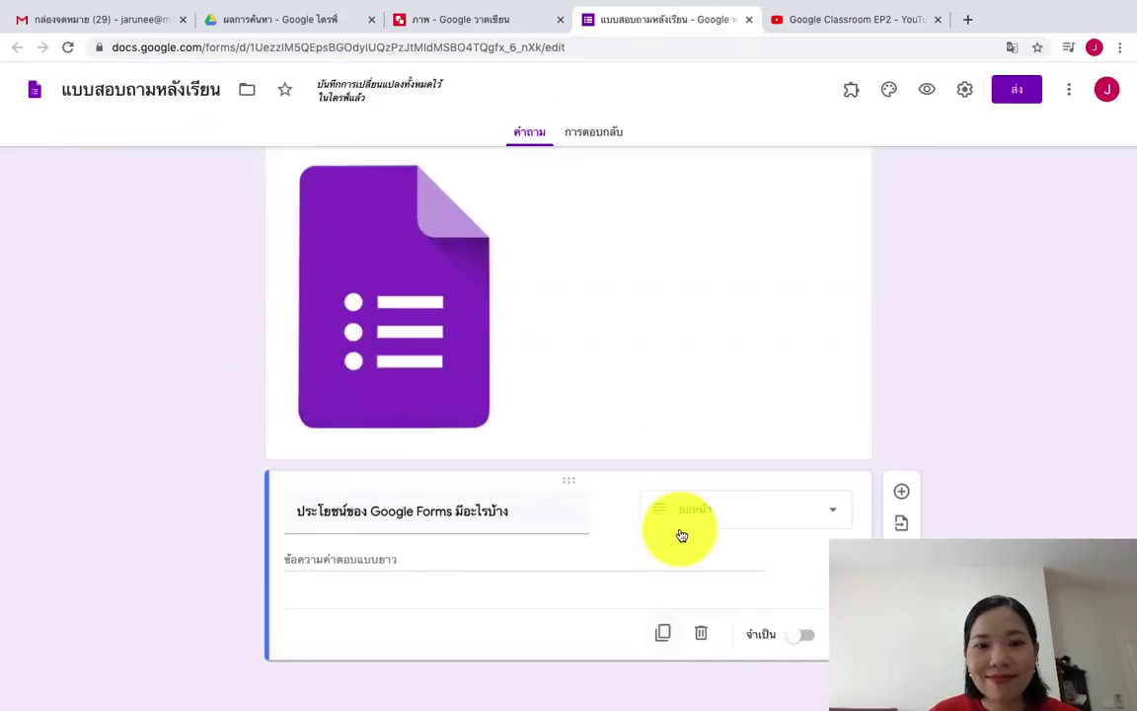
left_click(657, 623)
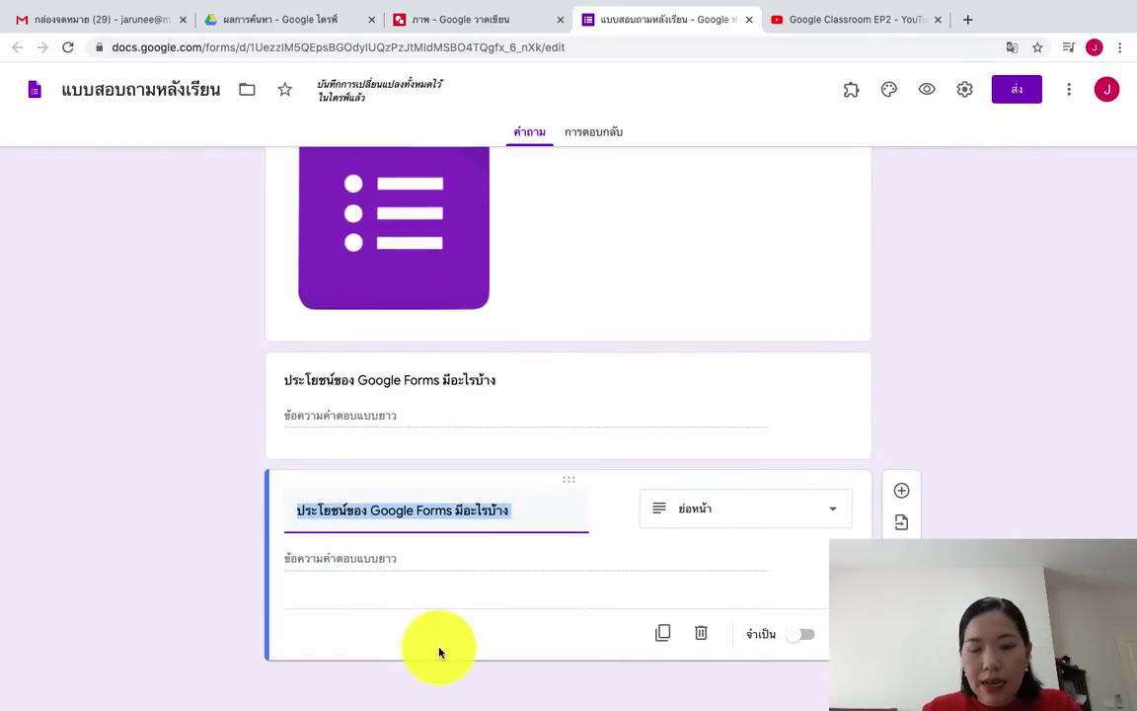
Step: Replace the duplicated question's text with "จะนำ Google Forms ไปประยุกต์ใช้ได้อย่างไรในโรงเรียน"
type("ล")
key("BackSpace")
key("BackSpace")
type("จะ")
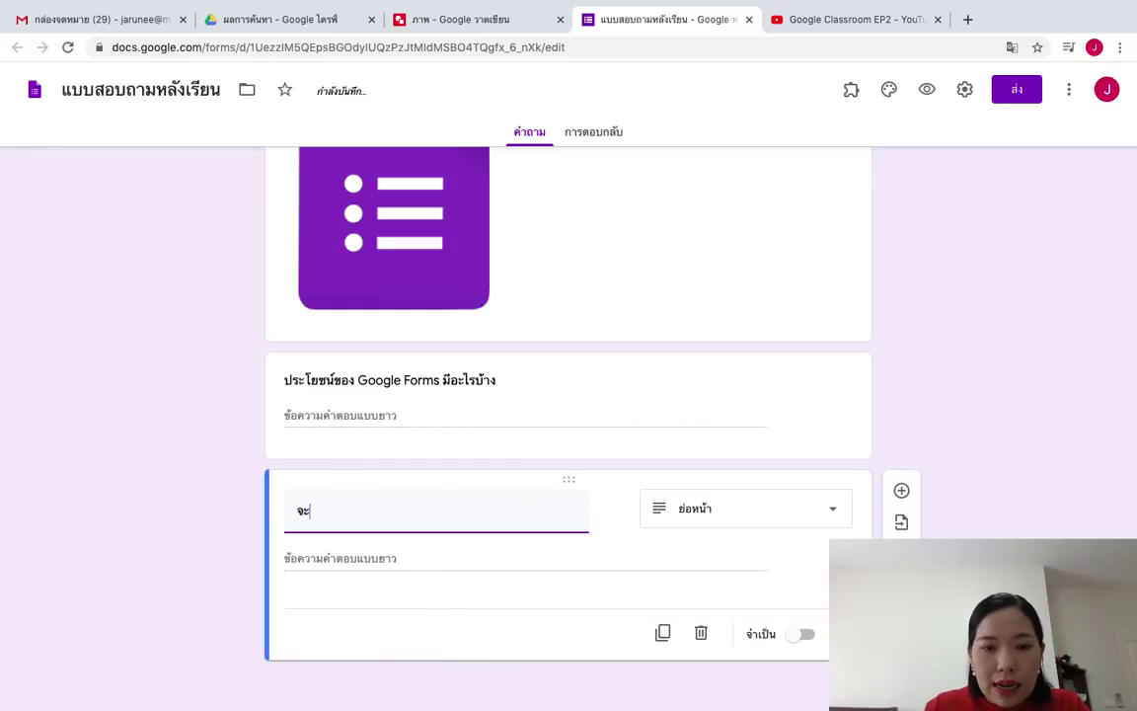
type("นำ Google Froms")
key("BackSpace")
key("BackSpace")
key("BackSpace")
key("BackSpace")
type("orms ")
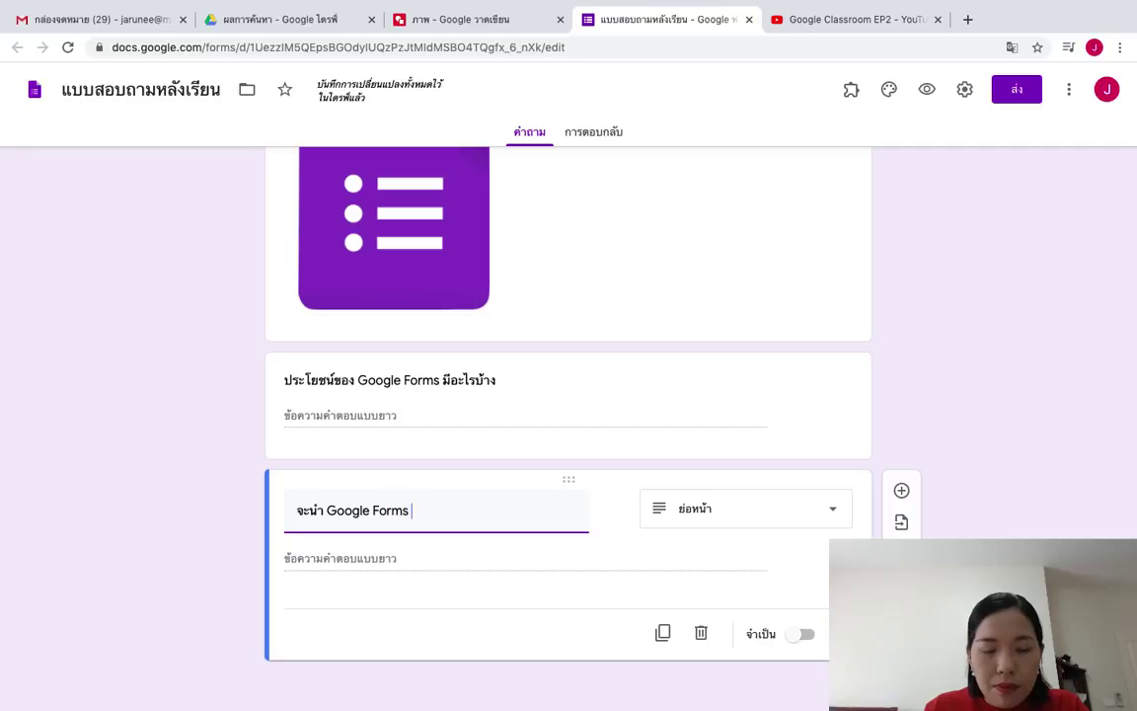
type("ไปประยุกต์ใช้ได้อย่างไร")
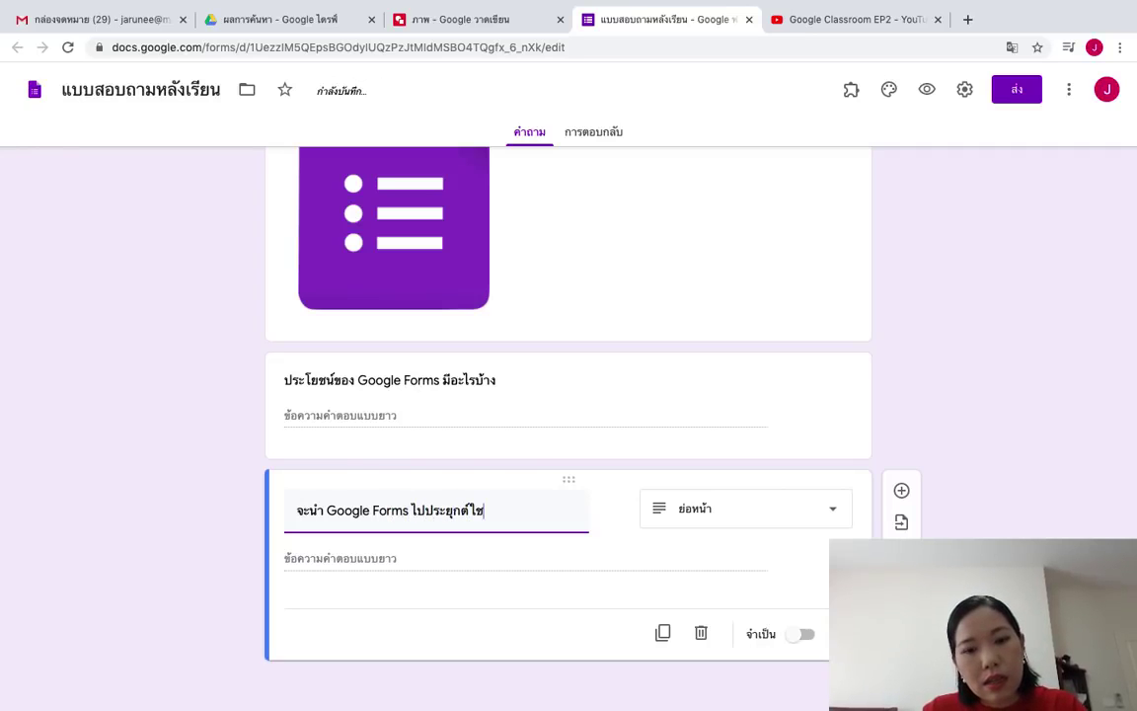
type("บ้าง")
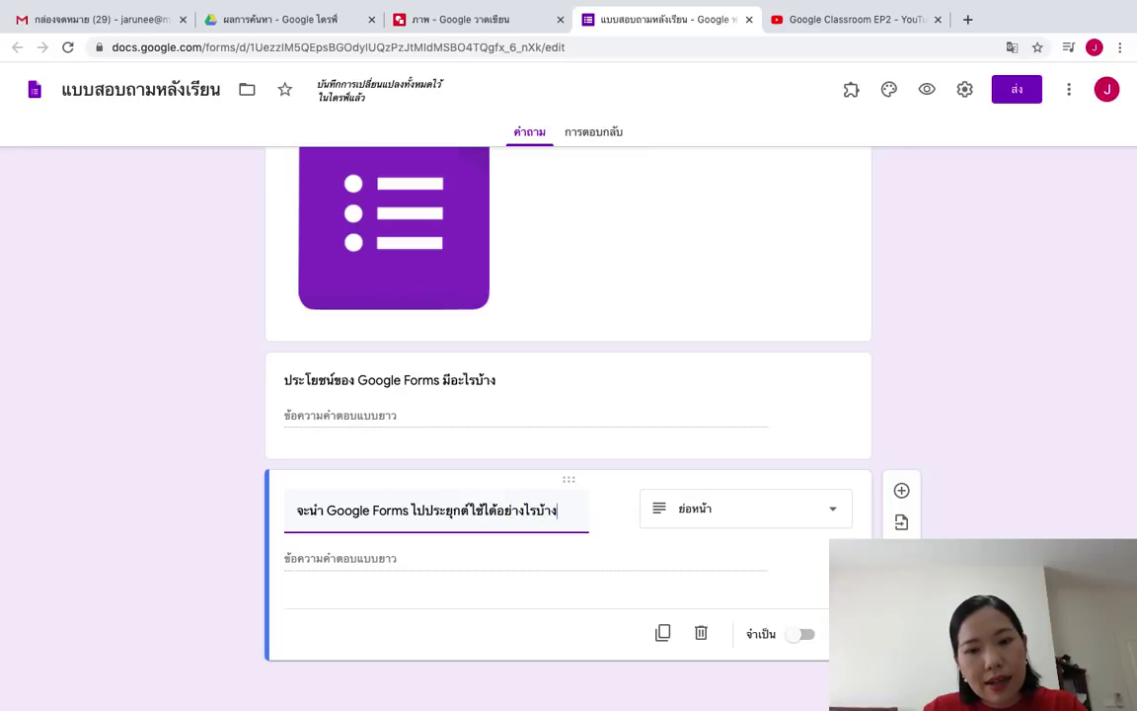
type("ในโรงเร")
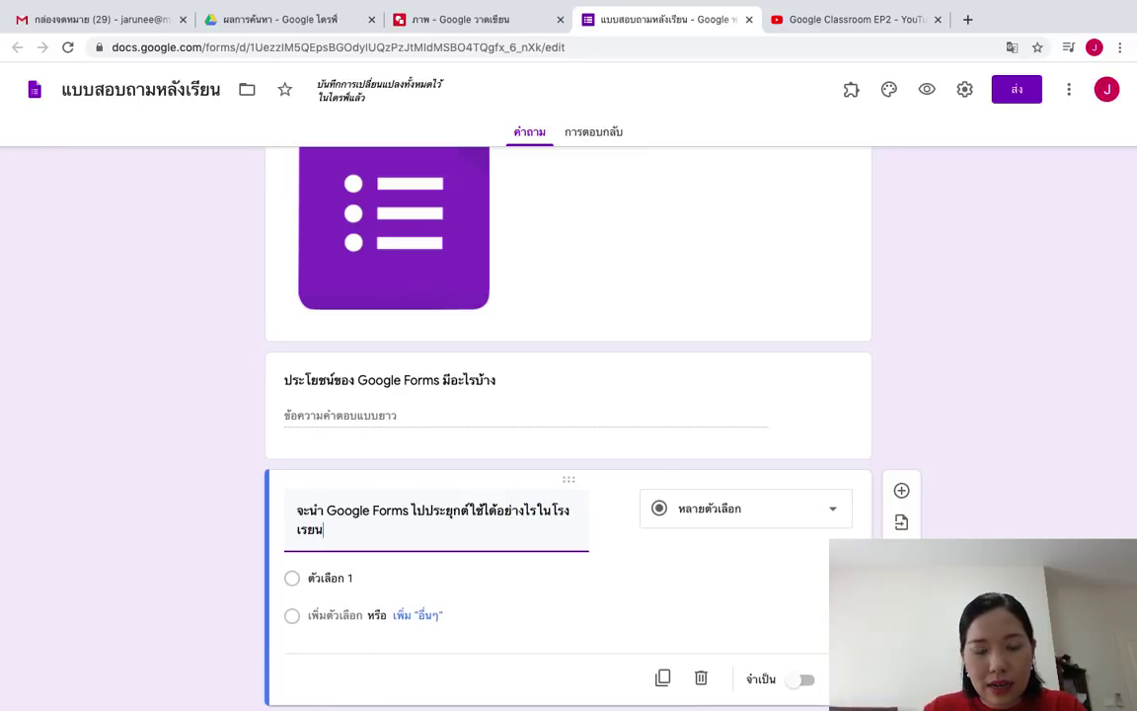
type("ียน")
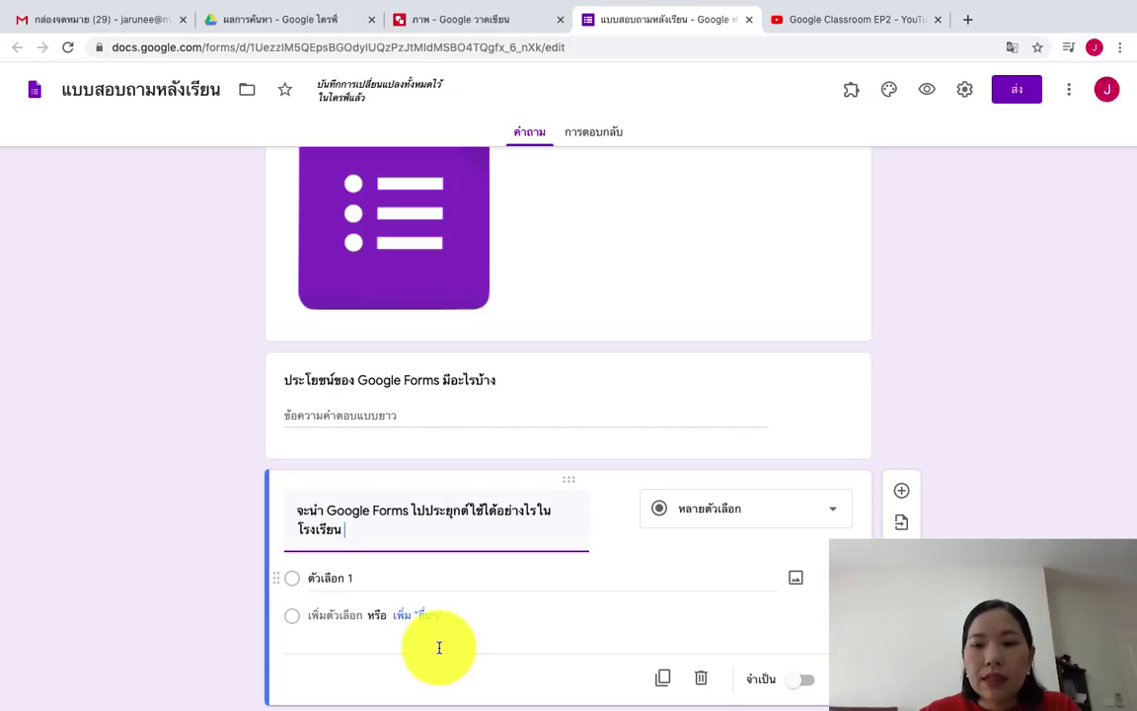
Step: Change the question on applying Google Forms at school to checkboxes (ช่องทำเครื่องหมาย) and name its first option "แบบทดสอบ"
left_click(786, 512)
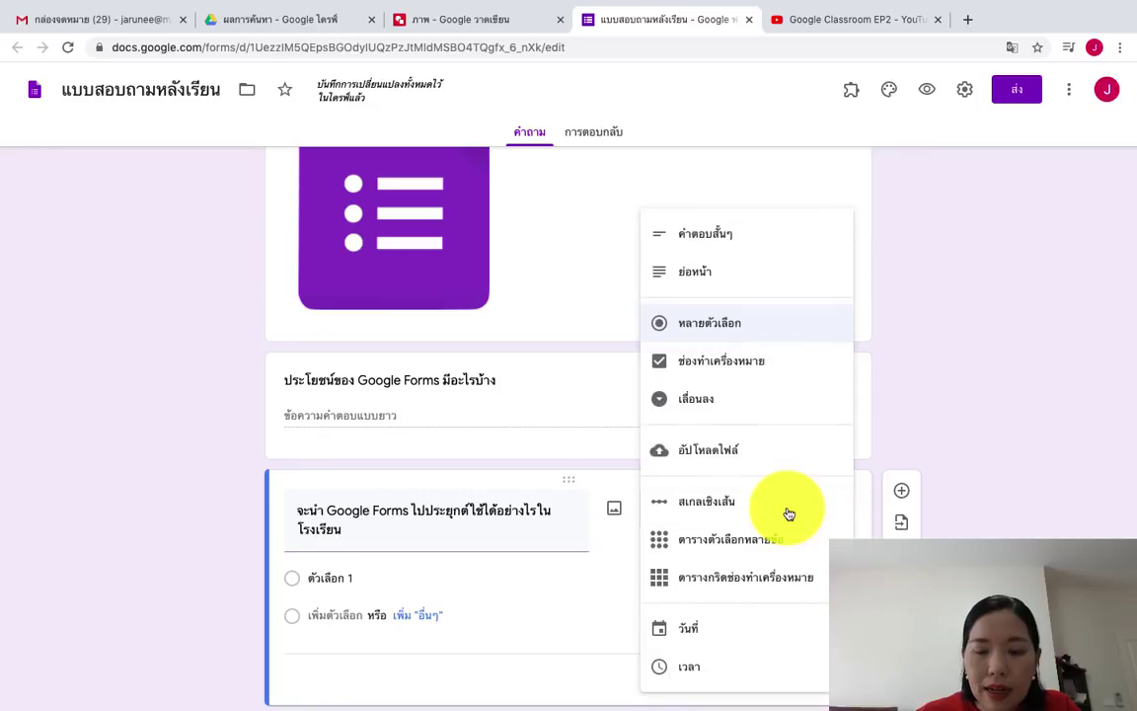
left_click(785, 367)
left_click(548, 578)
key("BackSpace")
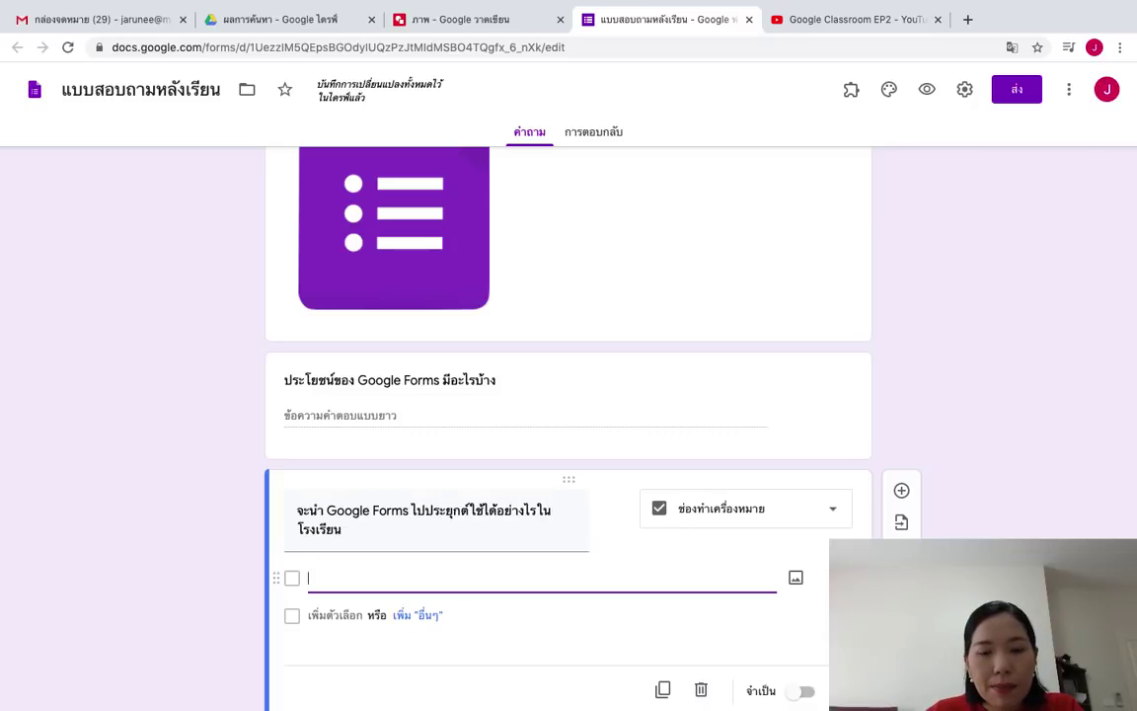
type("แบบทดสอบ")
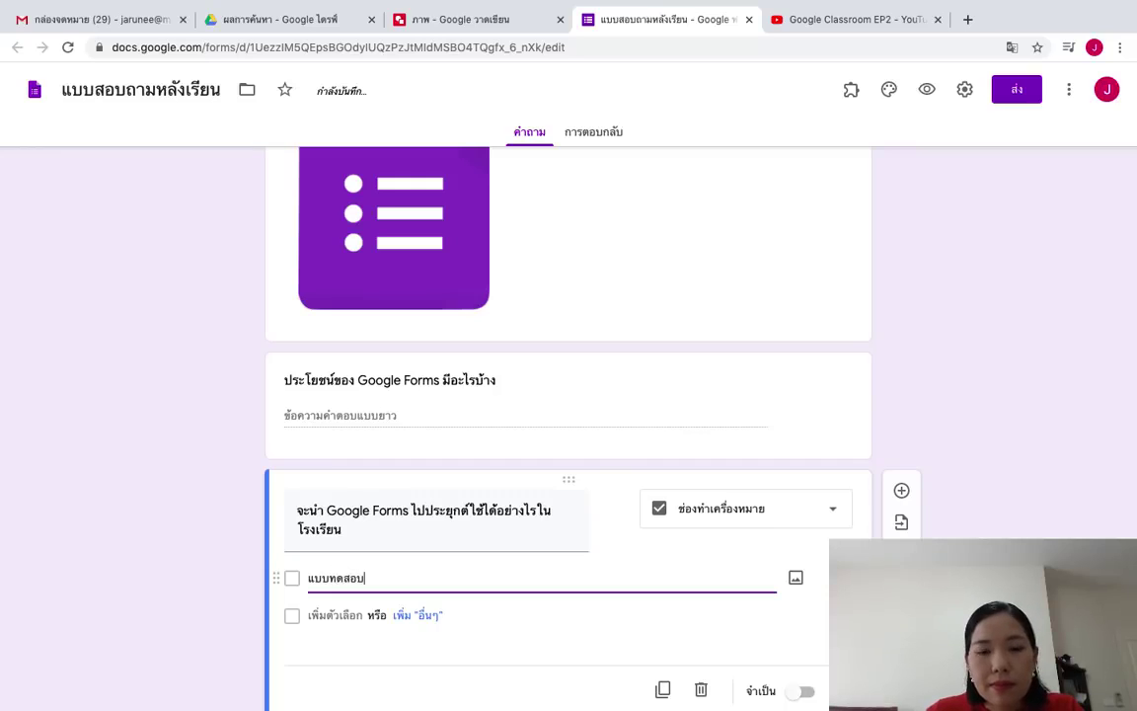
Step: Add the second and third checkbox options "แบบประเมินก่อนเรียน และ หลังเรียน" and "แบบฟอร์มการสั่งซื้อเสื้อกีฬาสี"
key("Return")
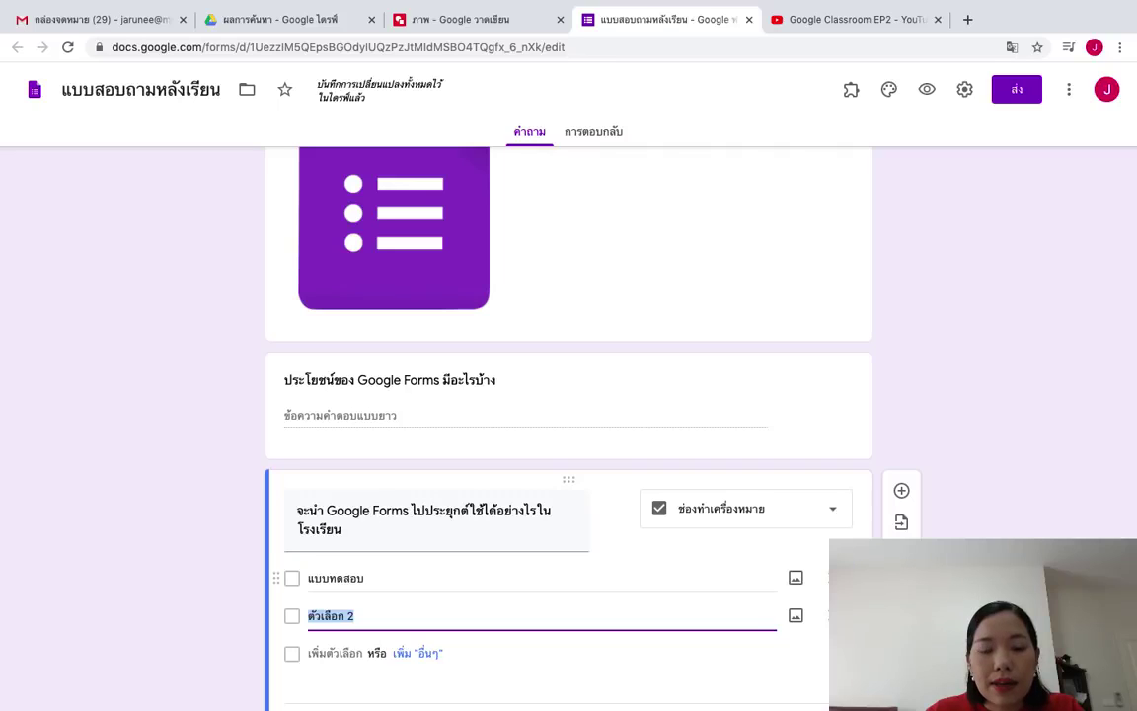
type("แ")
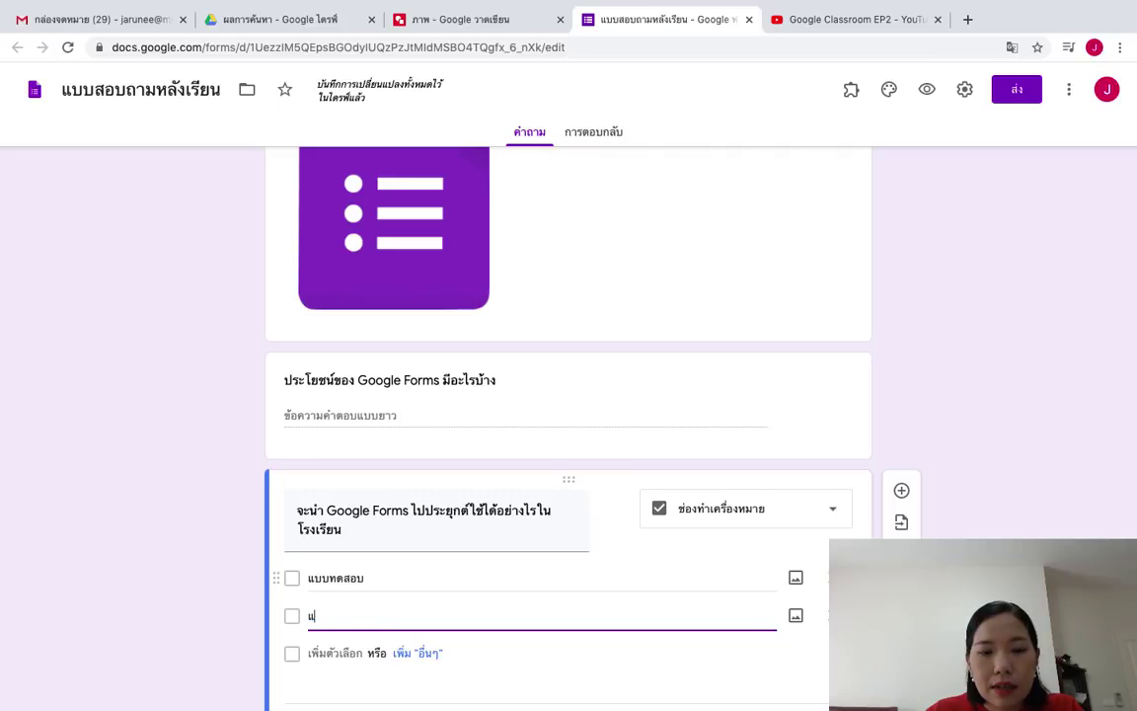
type("บบประ")
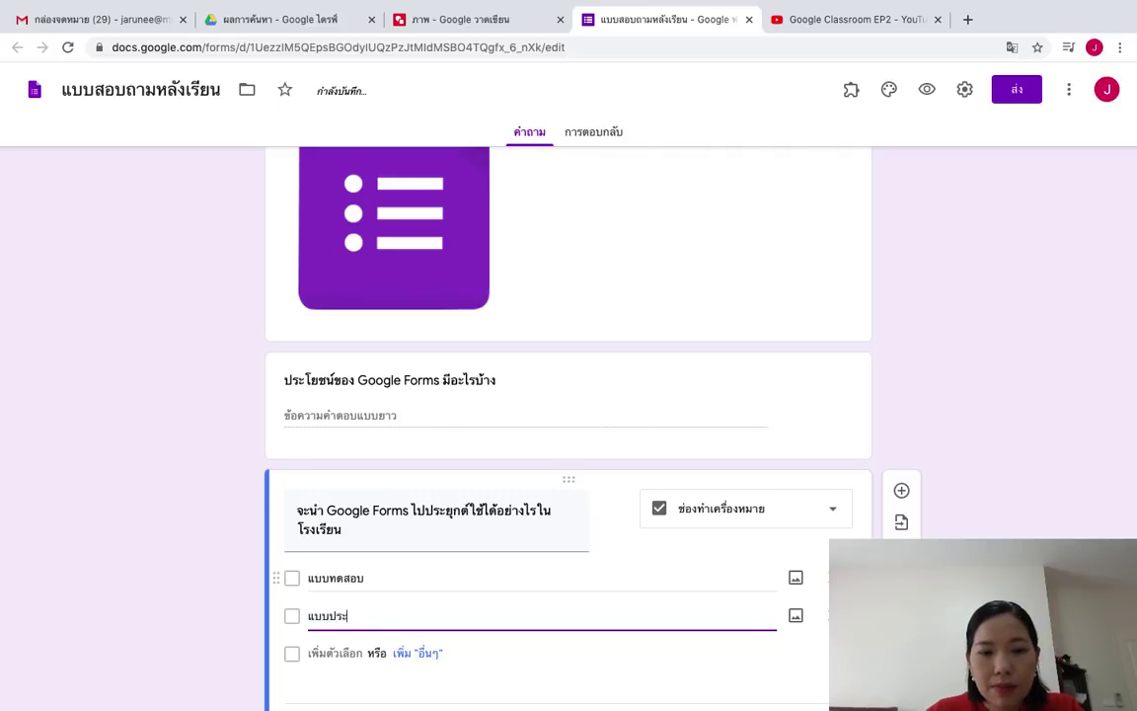
type("เมินก่อนเรียน ")
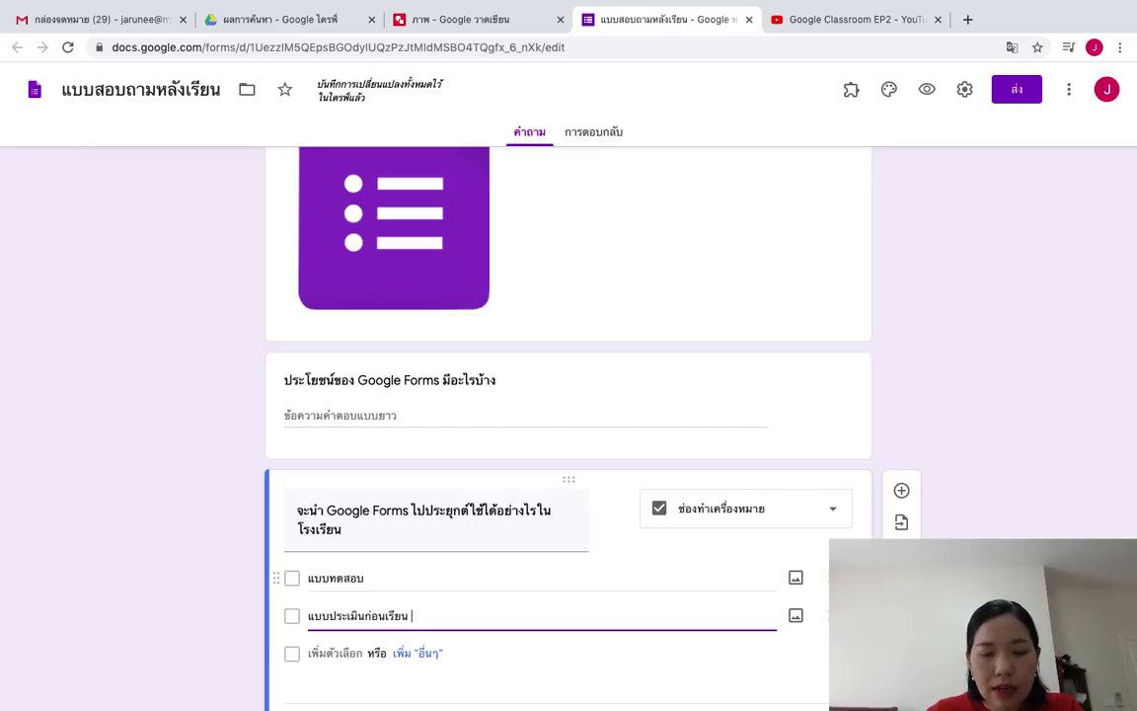
type("และ หลังเรียน")
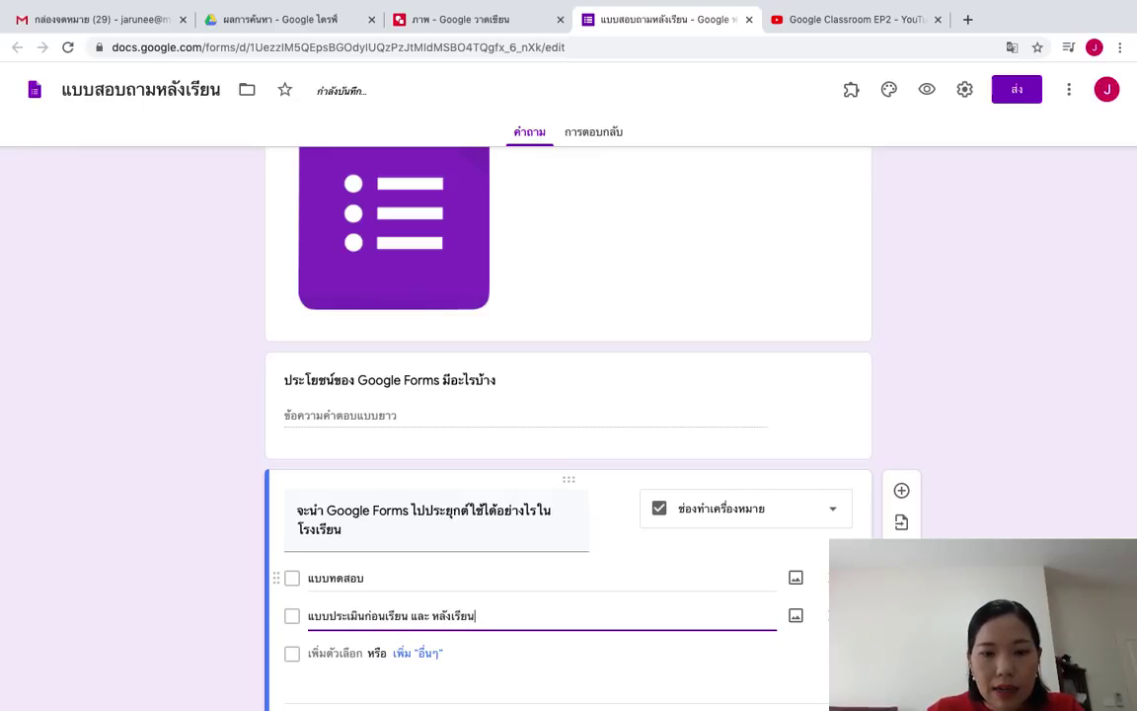
key("Return")
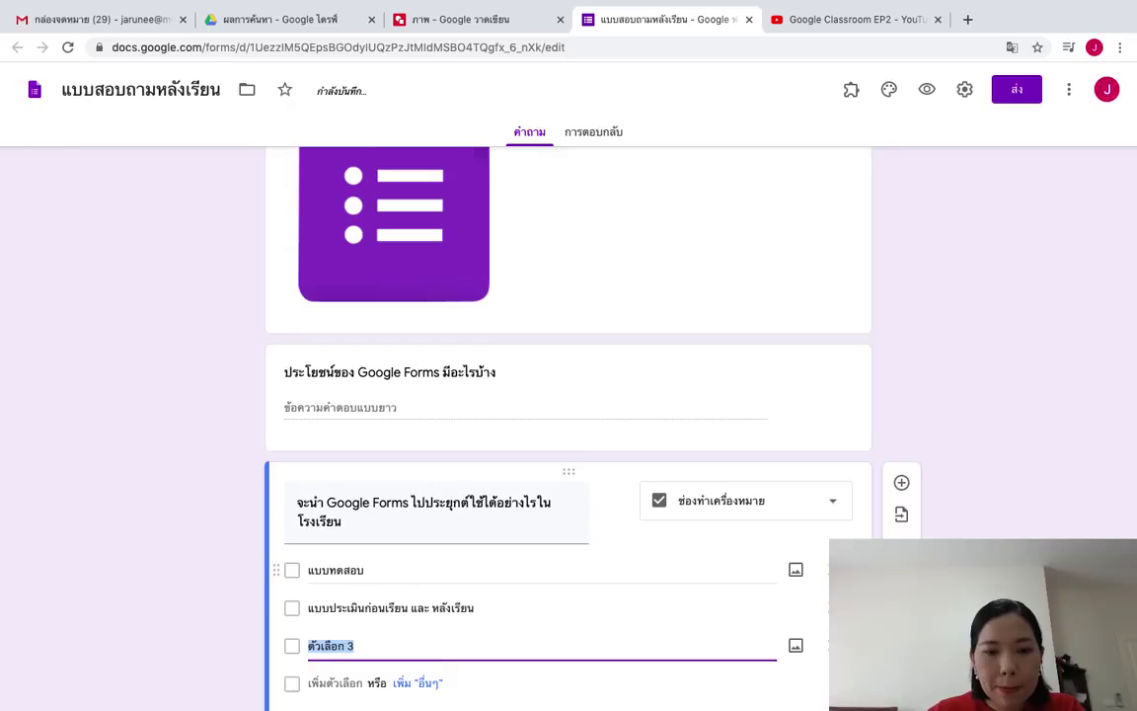
type("แ")
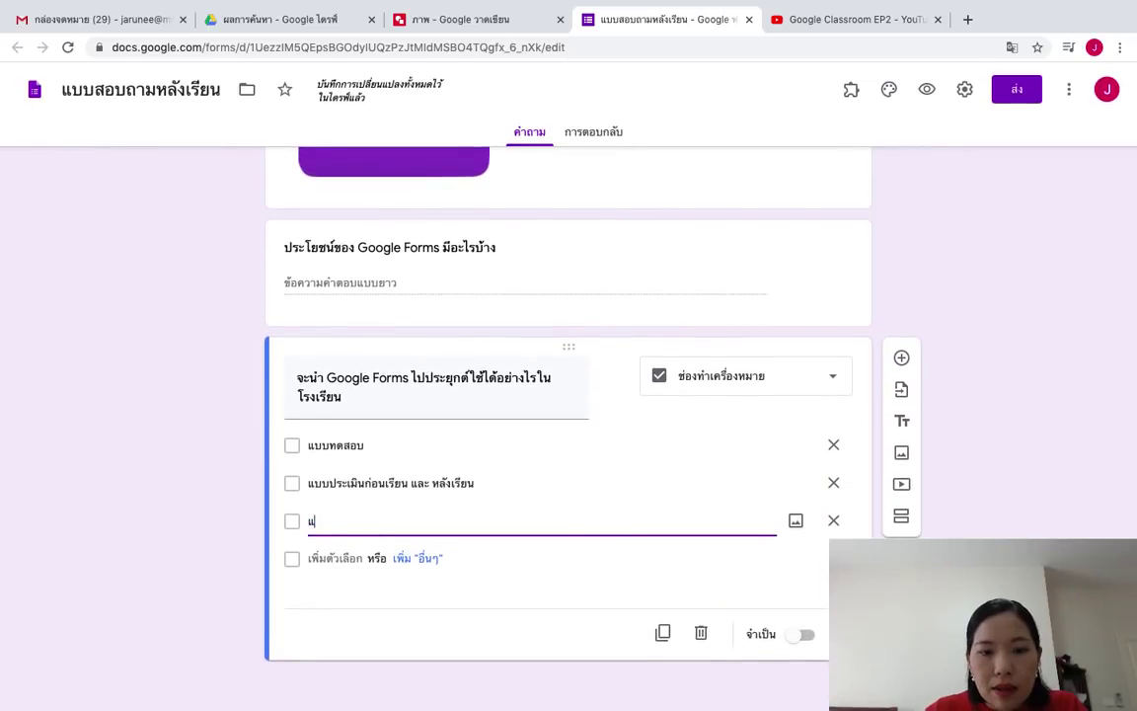
type("บบฟอร์มการสั่งซื้อ")
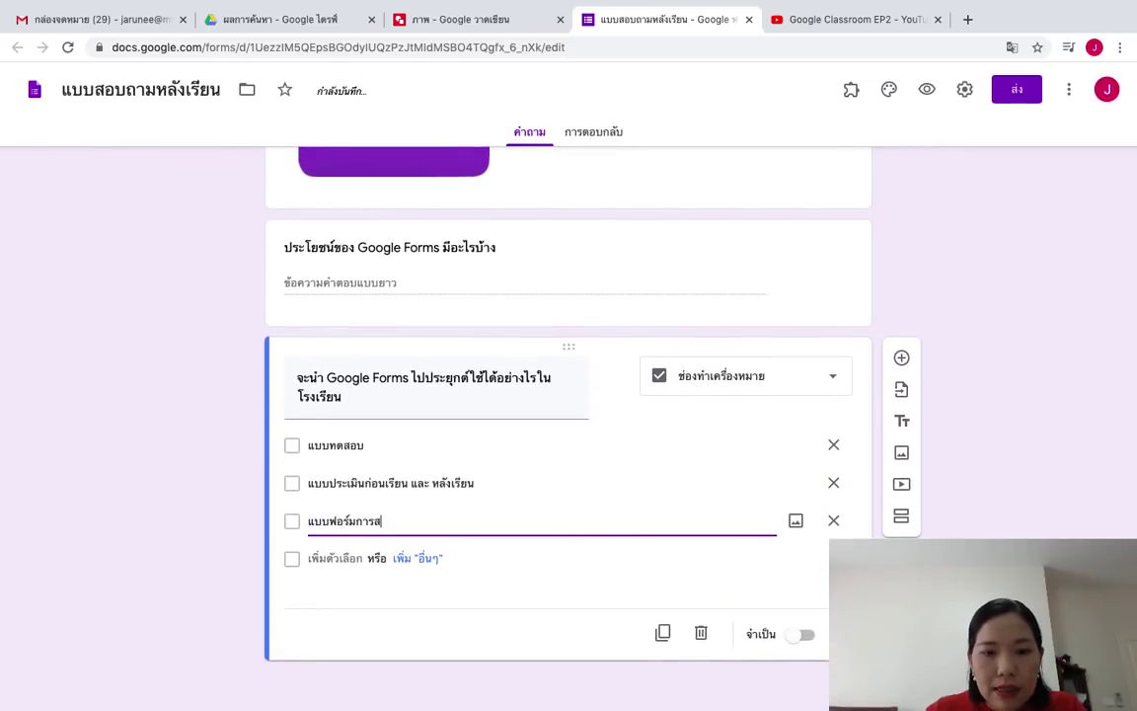
type("เสื้อกีฬาสี")
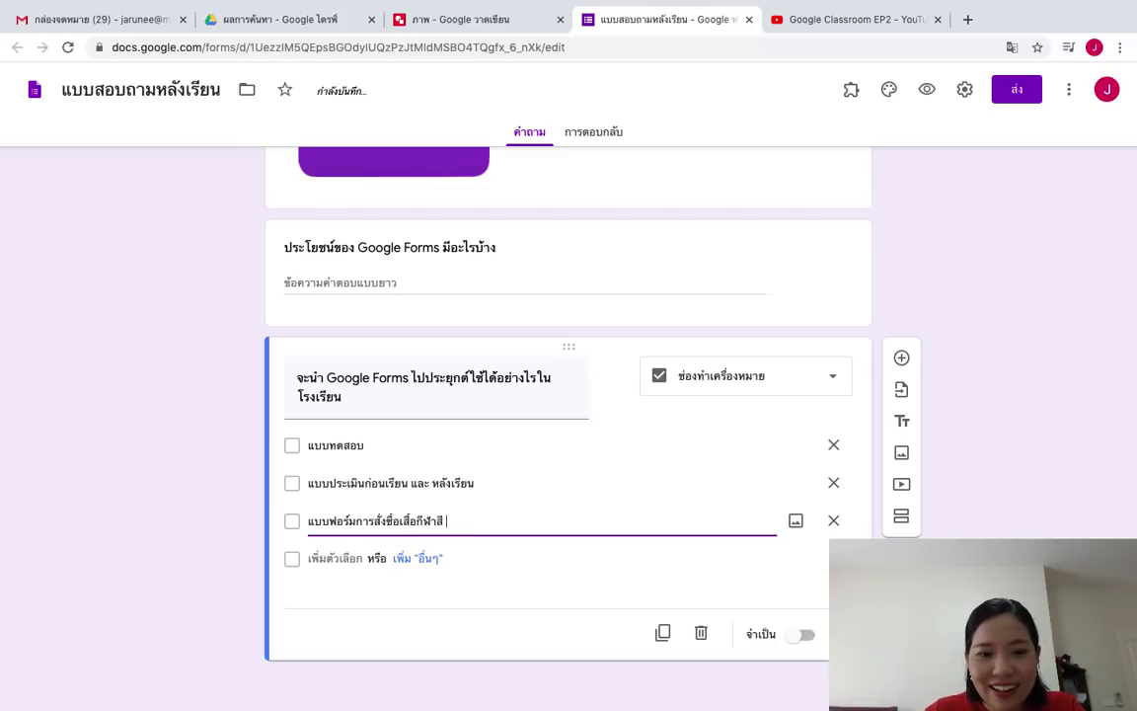
Step: Add a fourth checkbox option "แบบฟอร์มการลงทะเบียนนักเรียนใหม่" followed by an "อื่นๆ" (other) option
key("Return")
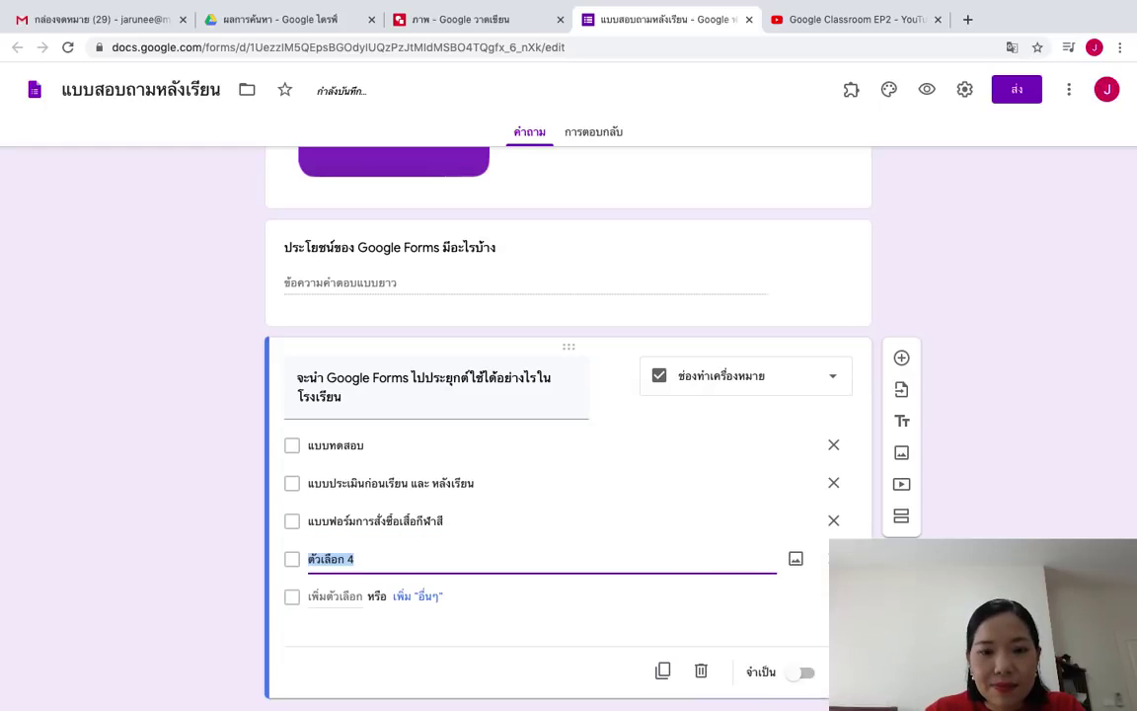
type("แบบฟอร์มการลง")
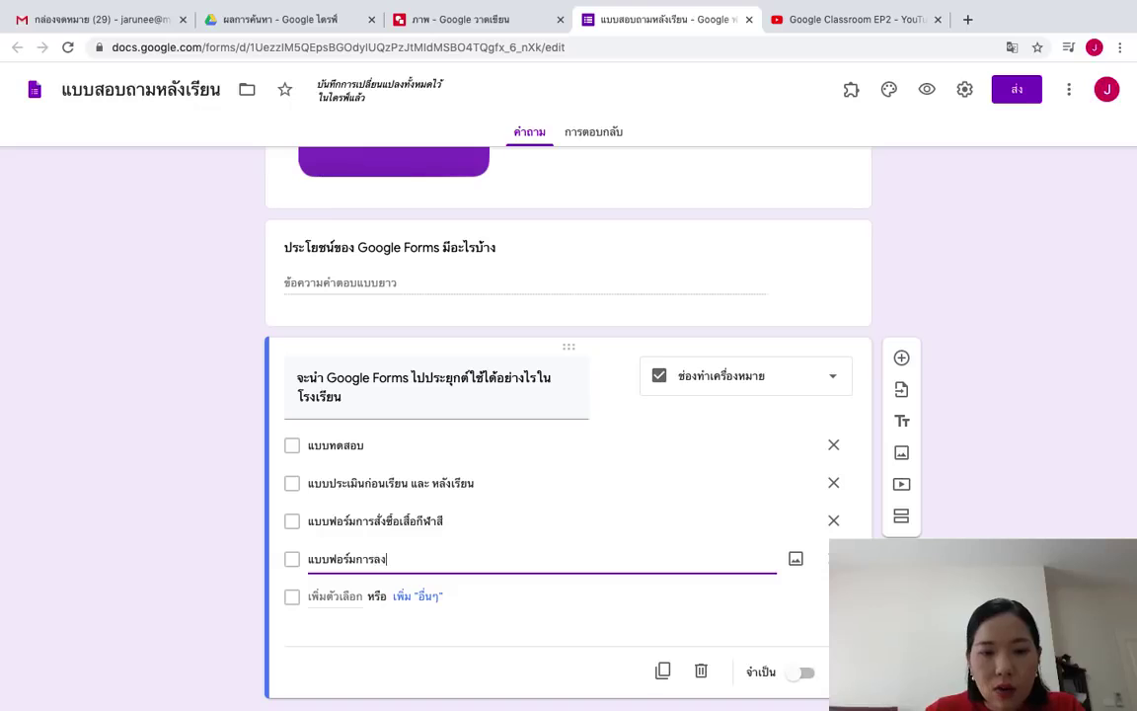
type("ทะเบียนนักเรียนใหม่")
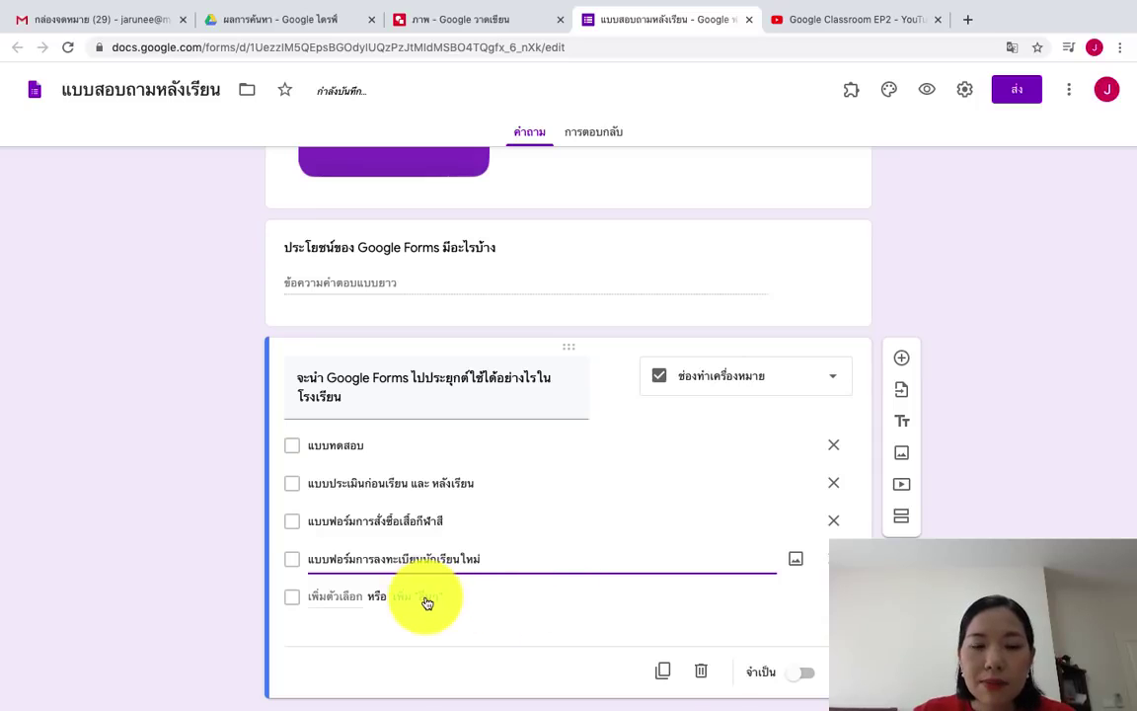
left_click(426, 598)
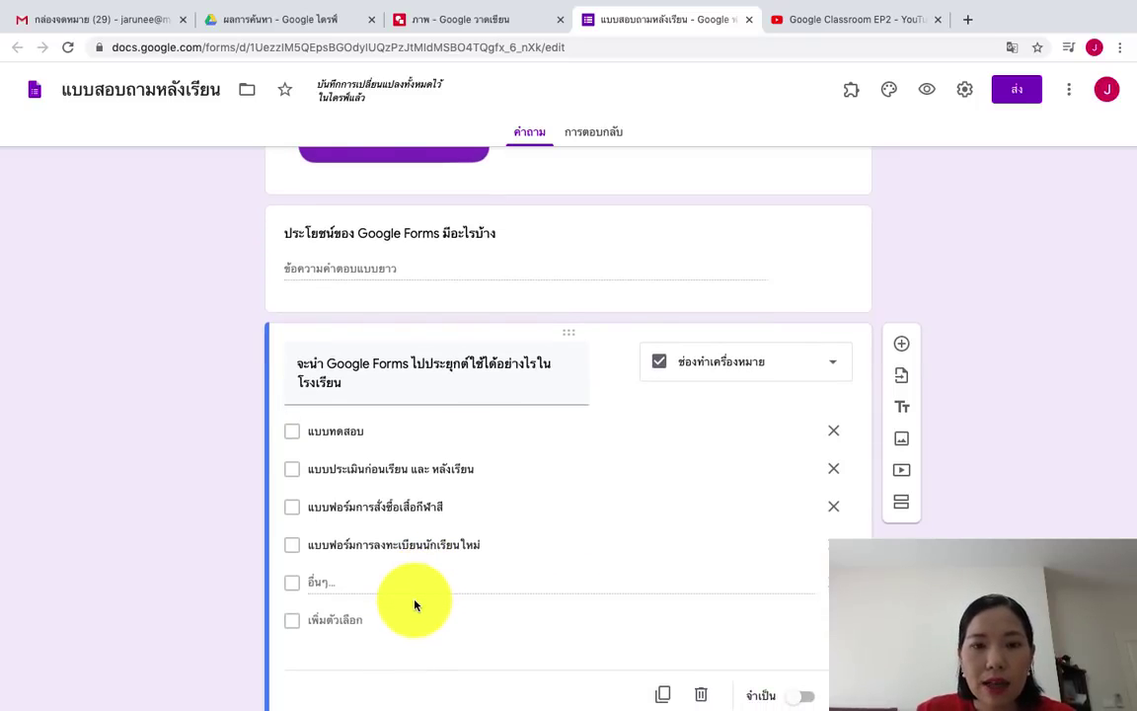
Step: Make the checkbox question on applying Google Forms at school required (จำเป็น)
scroll(414, 605, "down", 2)
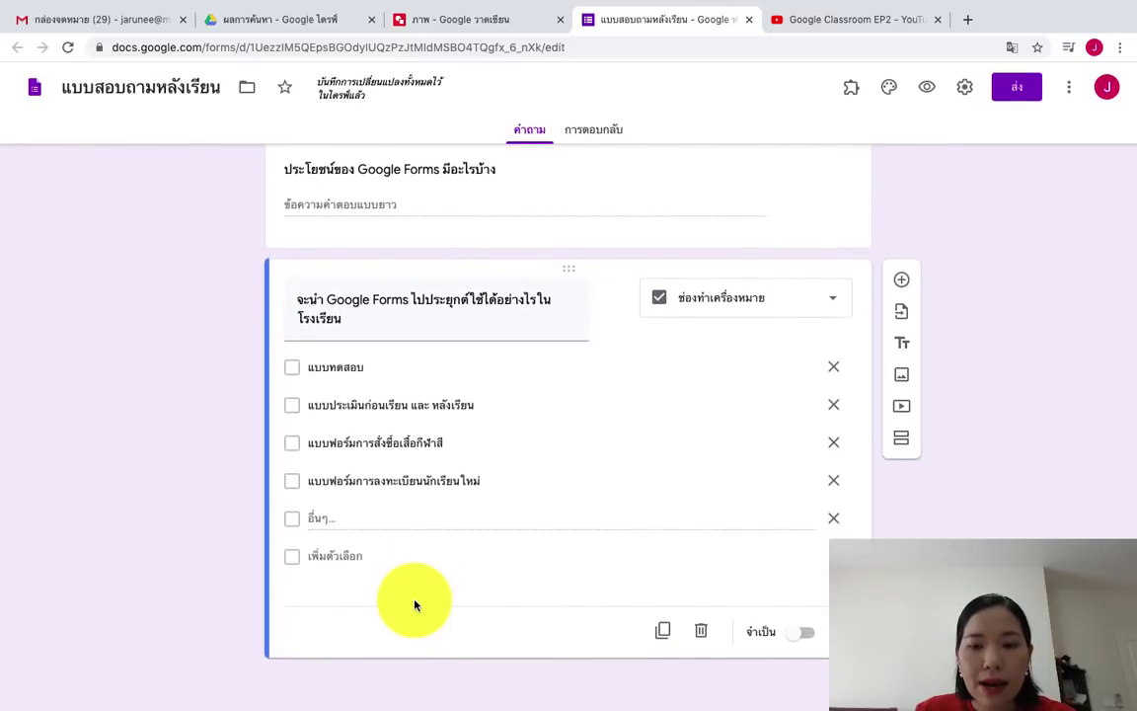
left_click(801, 642)
scroll(980, 533, "up", 1)
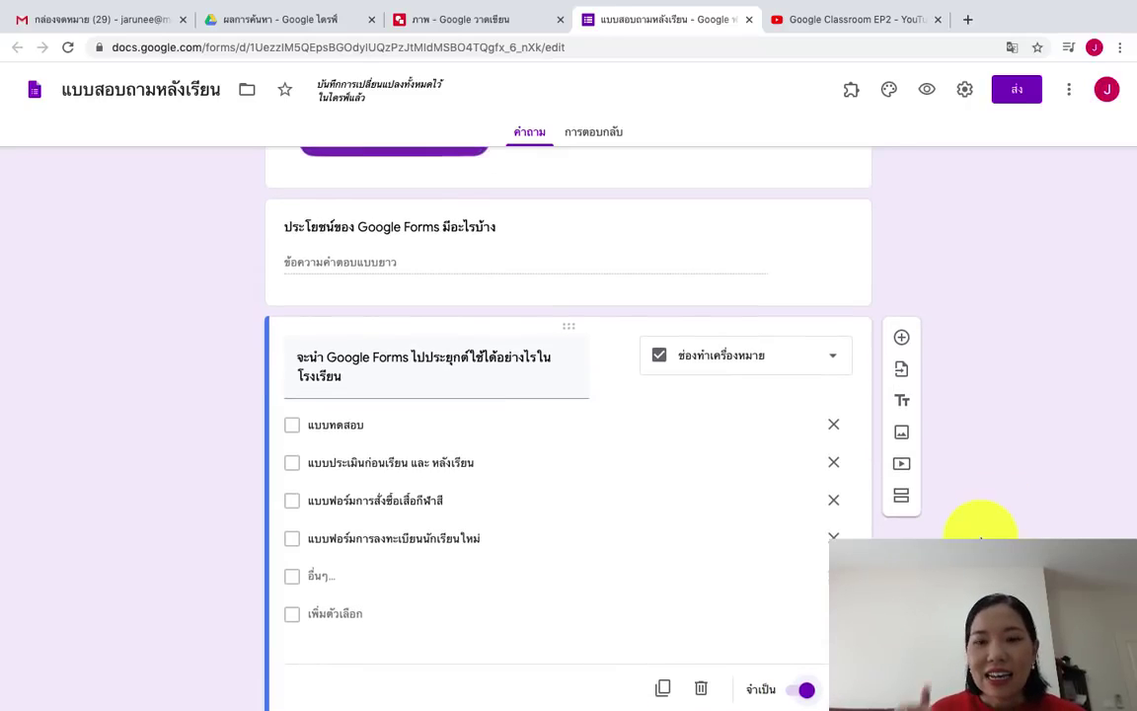
scroll(1000, 389, "up", 3)
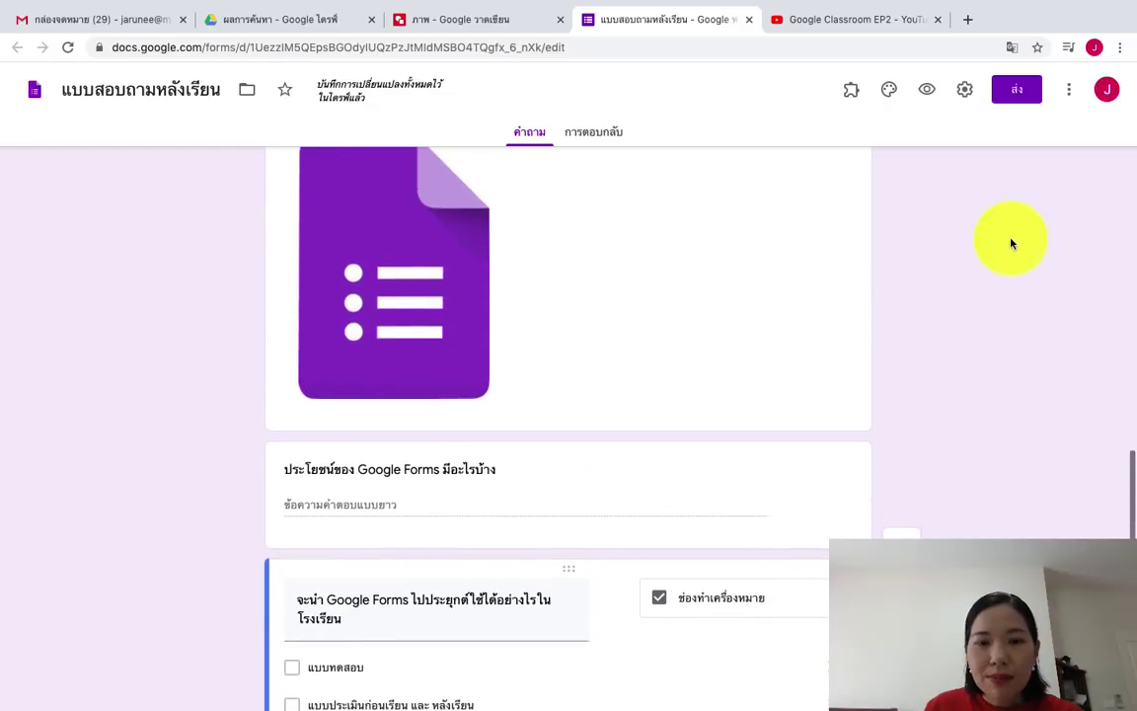
scroll(435, 301, "down", 3)
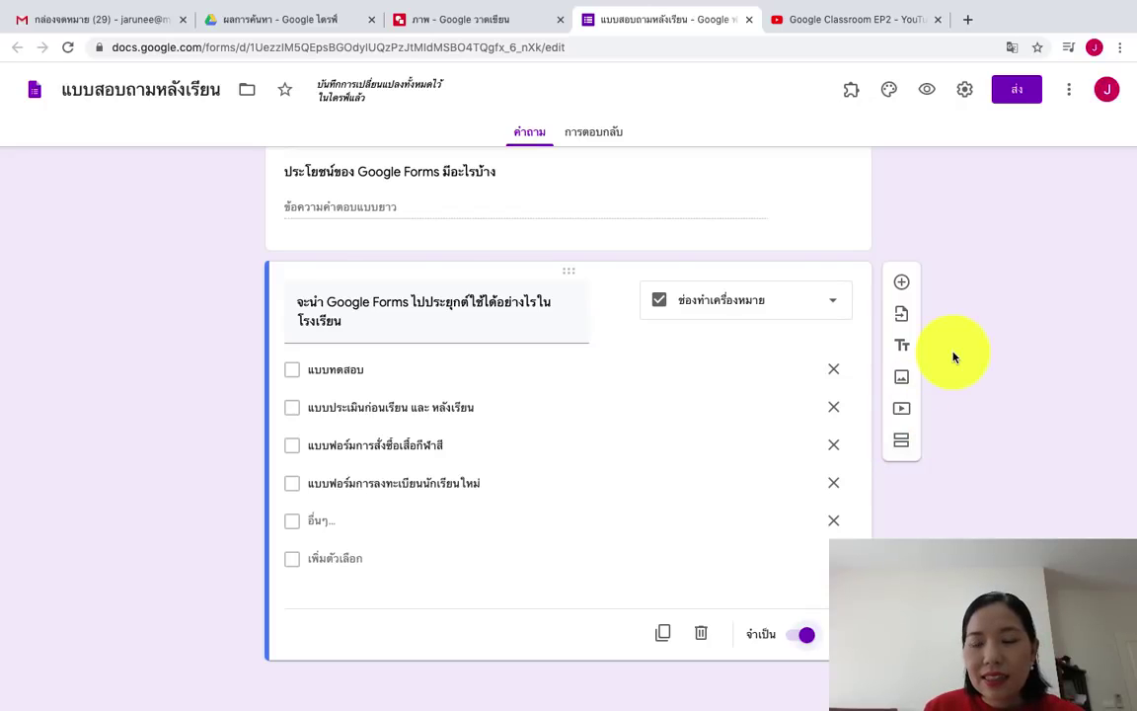
scroll(954, 357, "up", 5)
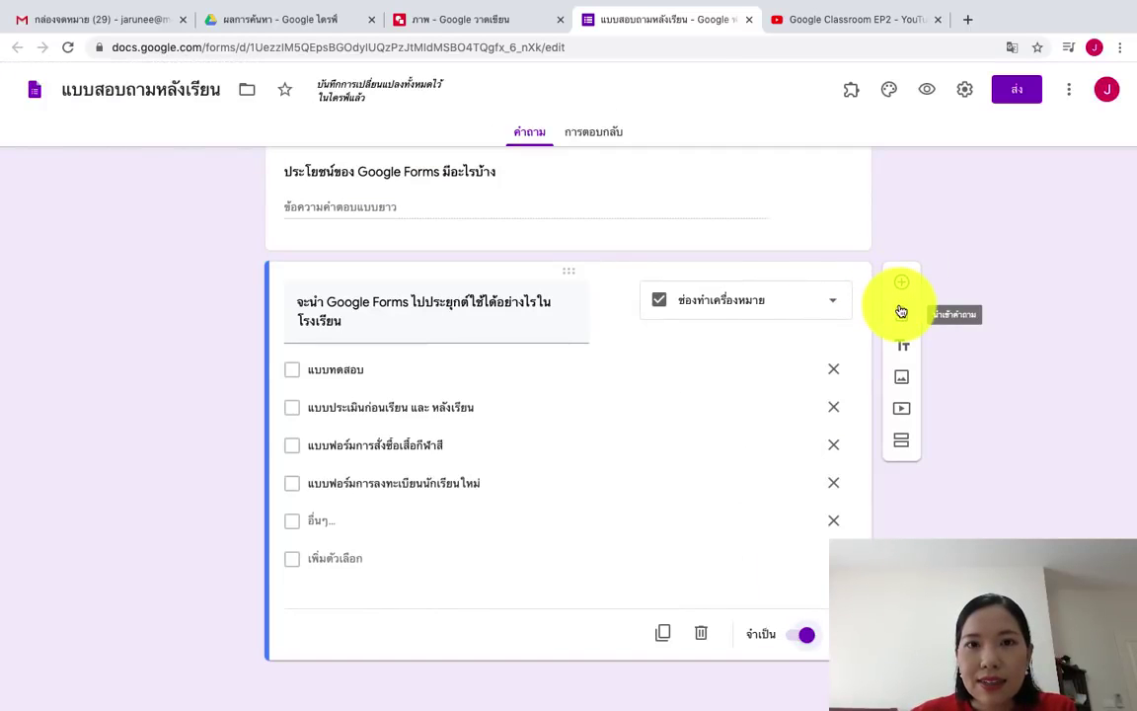
Step: Choose the form "สำเนาของ Google Drive 101Quiz" as the source for importing questions
left_click(901, 311)
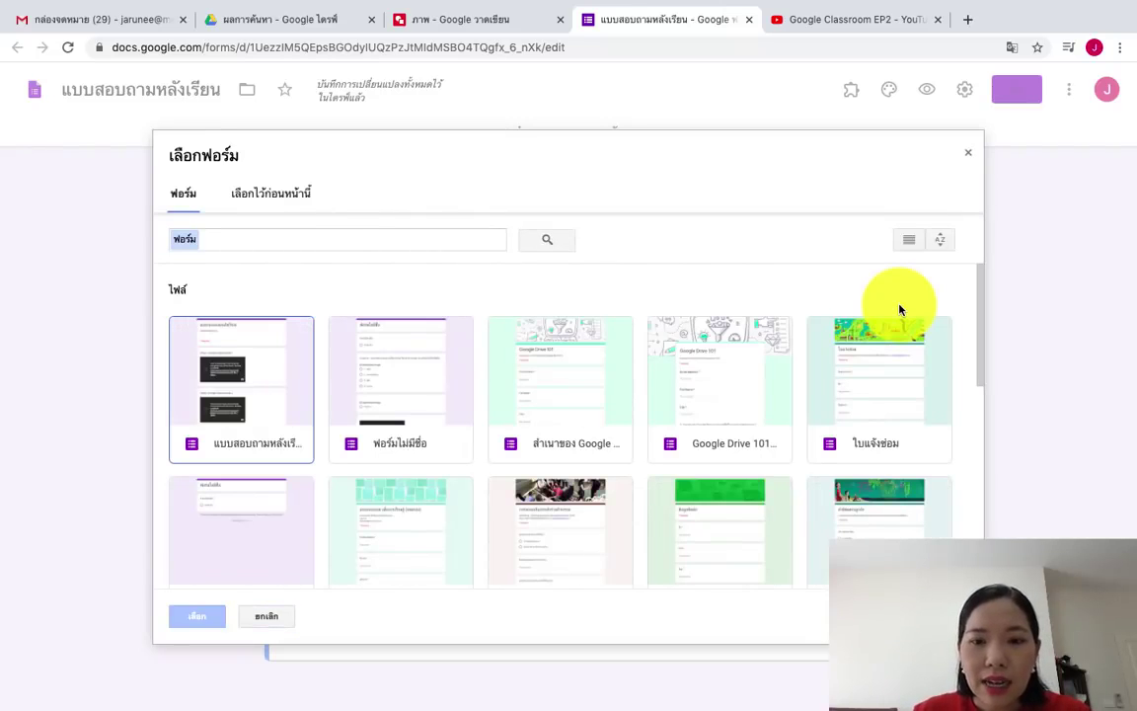
scroll(595, 468, "down", 1)
scroll(595, 468, "down", 1)
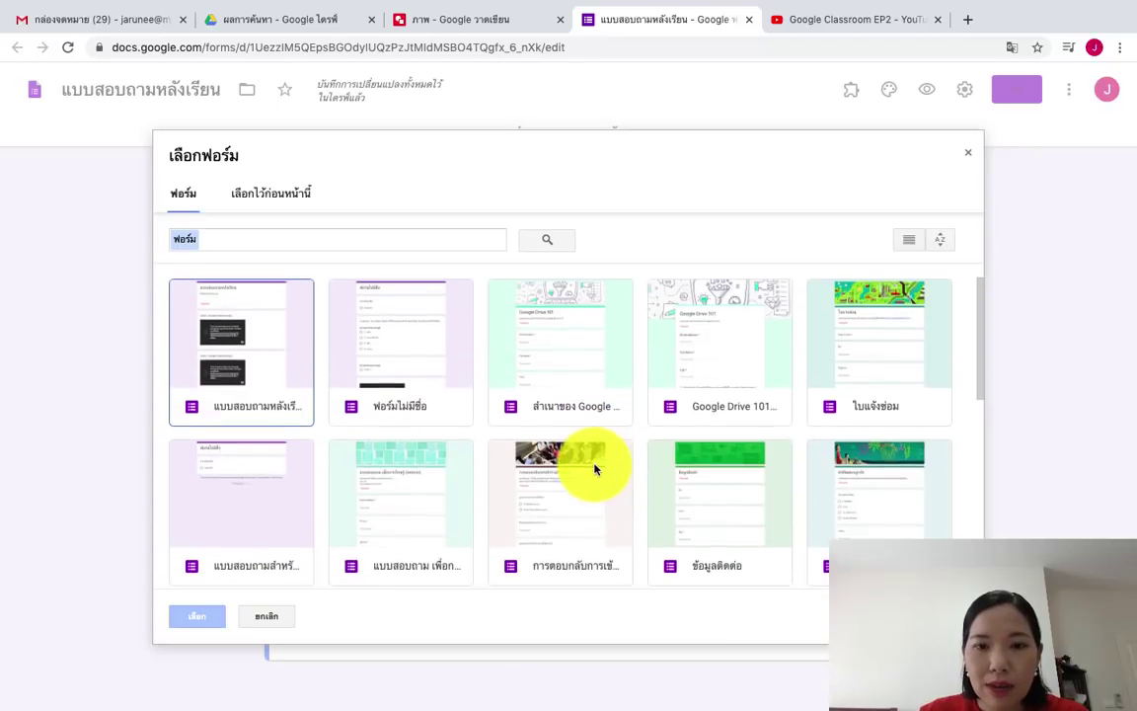
left_click(567, 390)
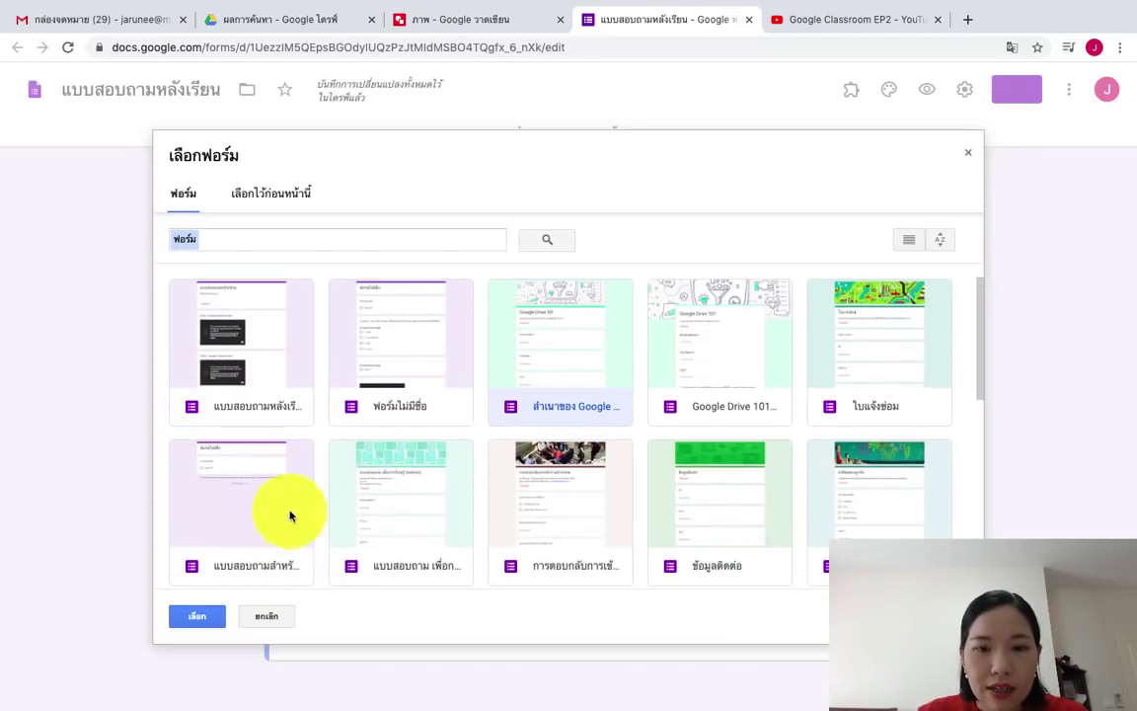
left_click(201, 616)
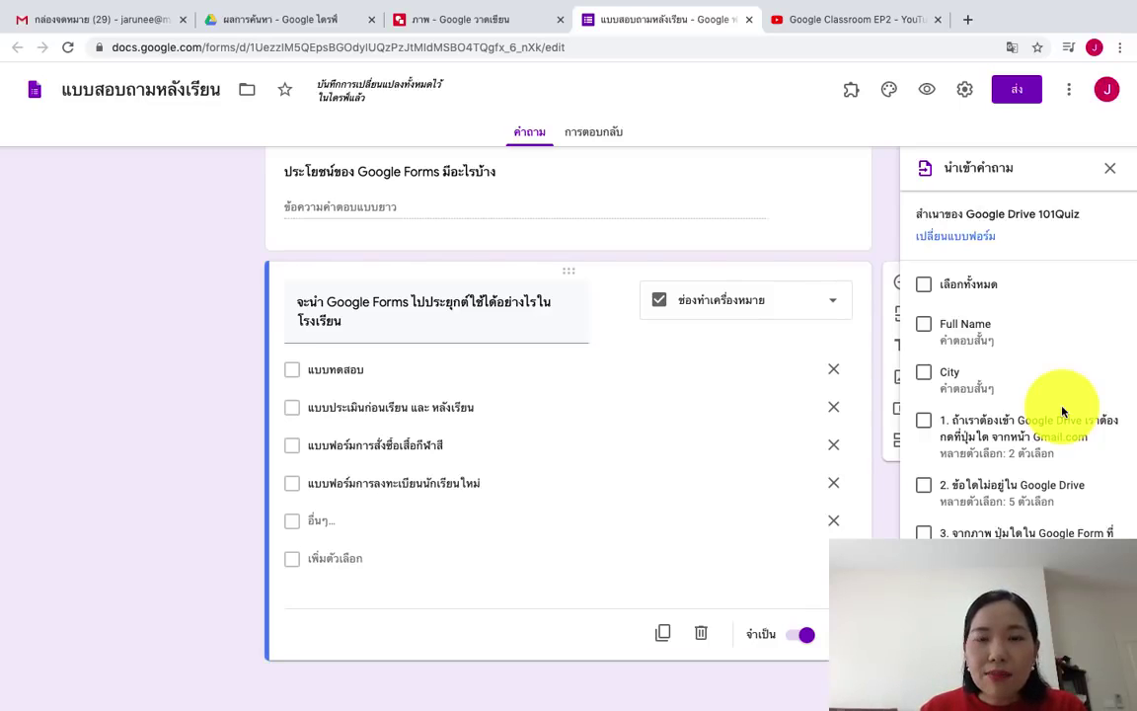
Step: Import only question 4, "จากภาพ ปุ่มใดใน Google Form ที่ไว้สำหรับเปลี่ยนสีของแบบฟอร์ม", from the chosen source form
scroll(1063, 412, "down", 4)
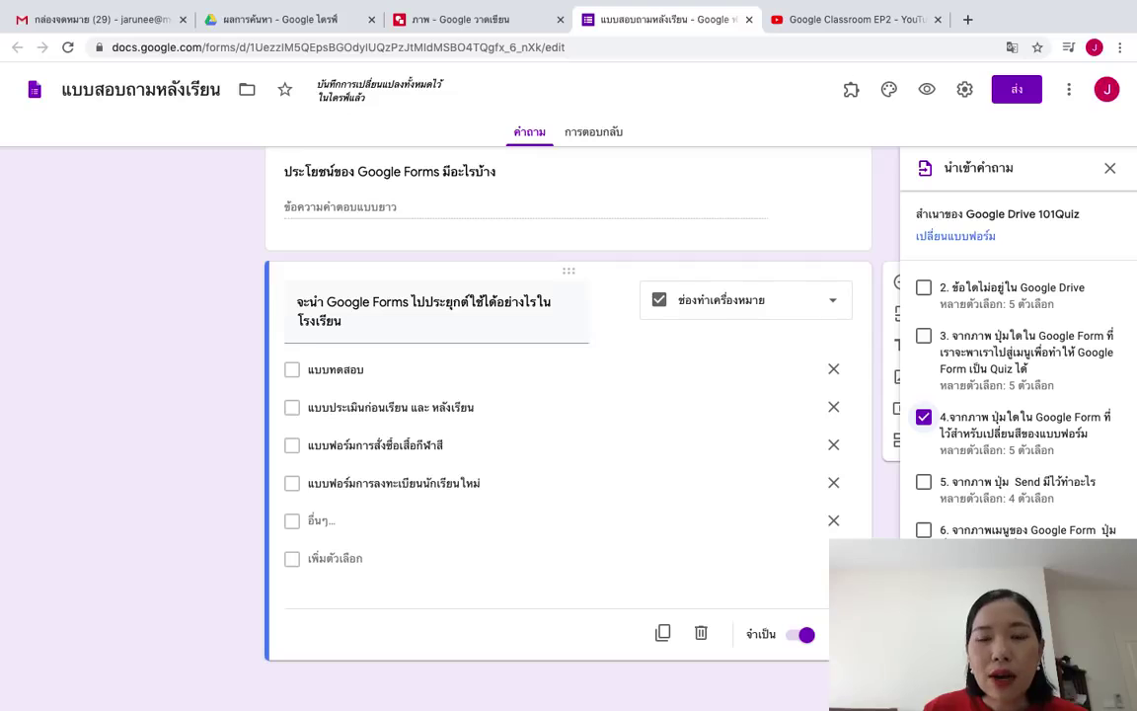
scroll(923, 416, "up", 5)
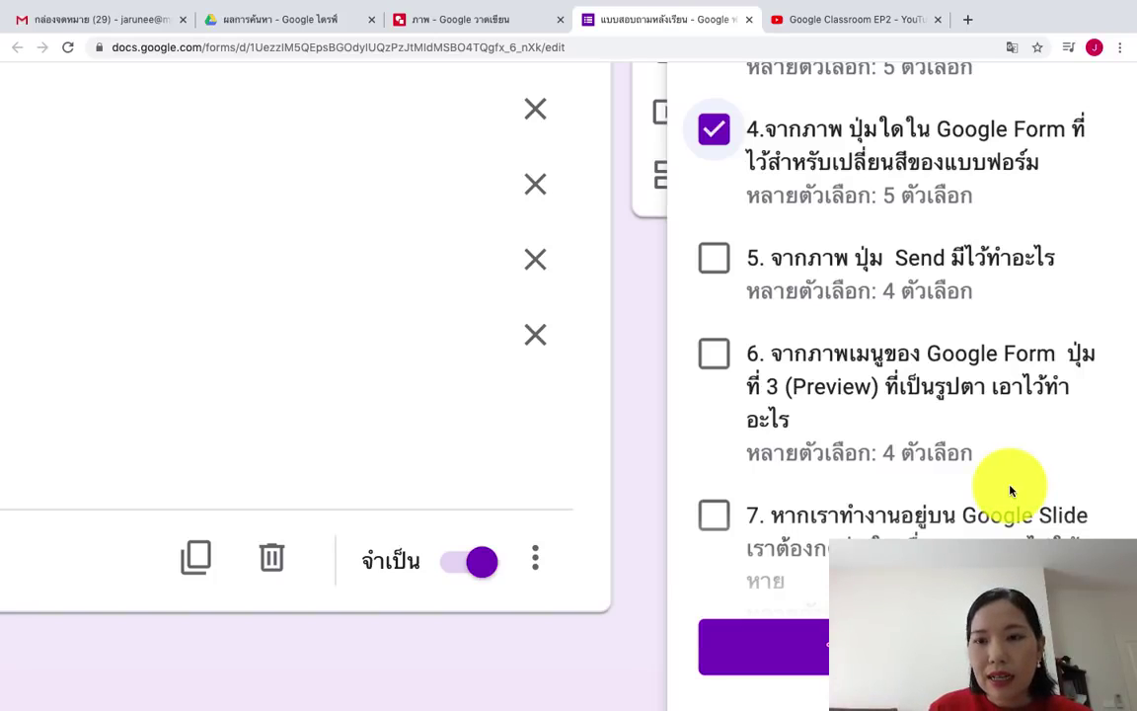
scroll(1009, 490, "down", 5)
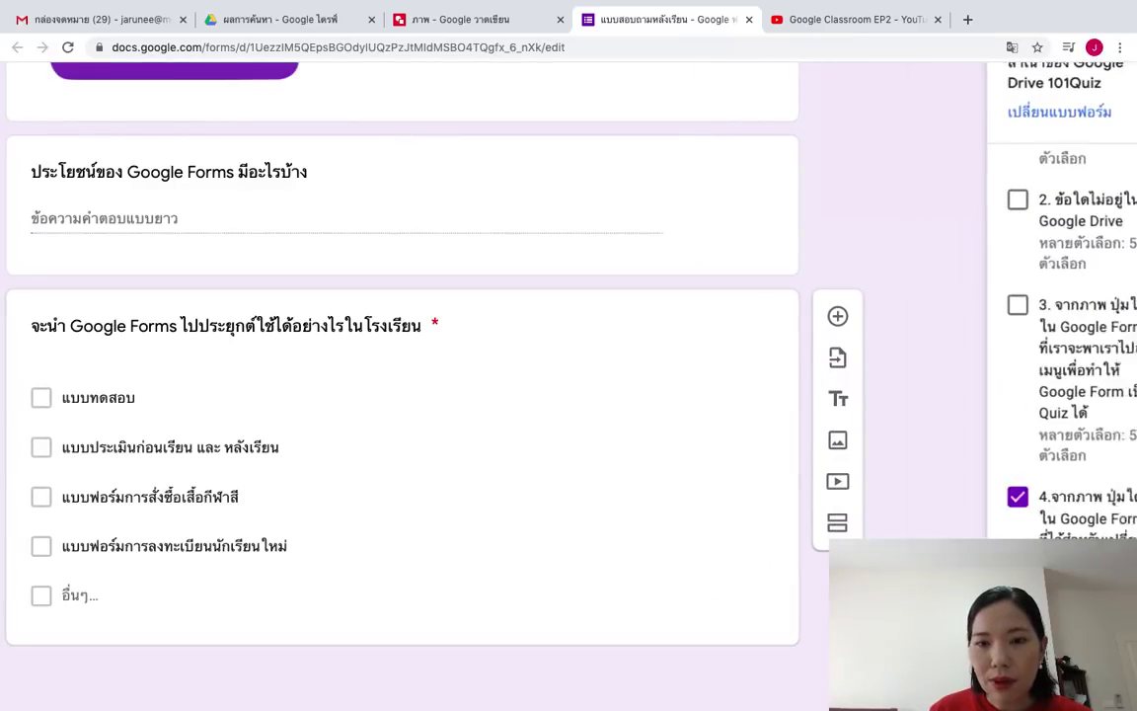
Step: Move the imported question 4 from the beginning of the form to the end, after the required checkbox question
scroll(800, 641, "up", 3)
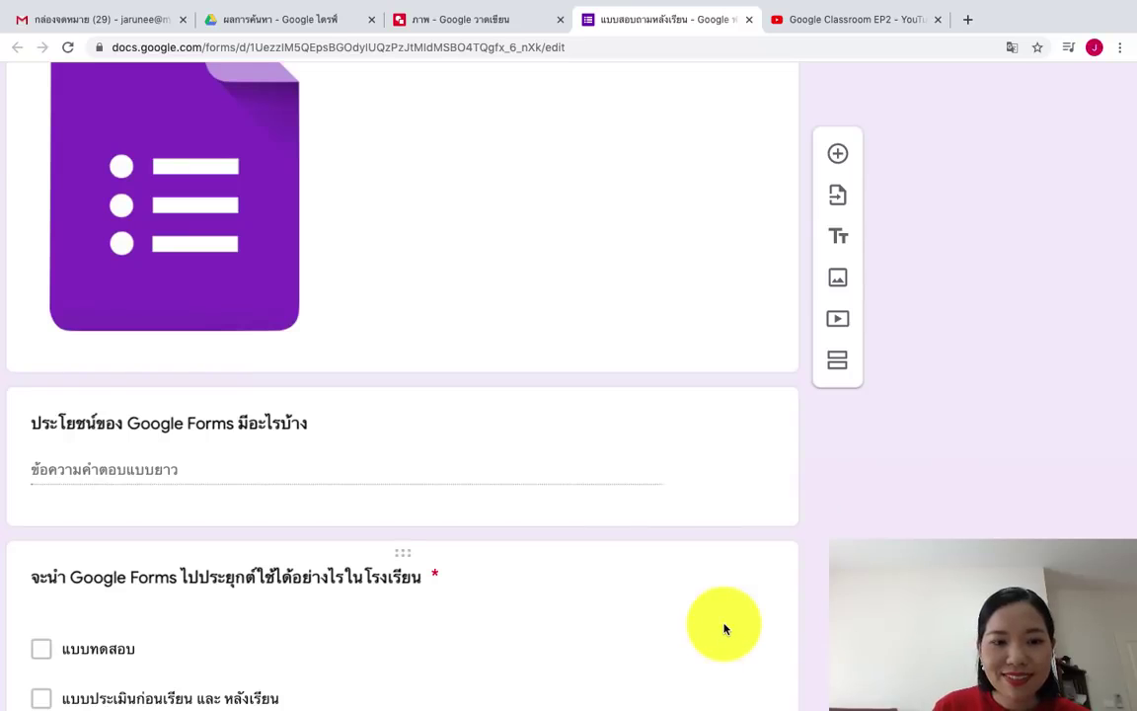
scroll(723, 627, "down", 3)
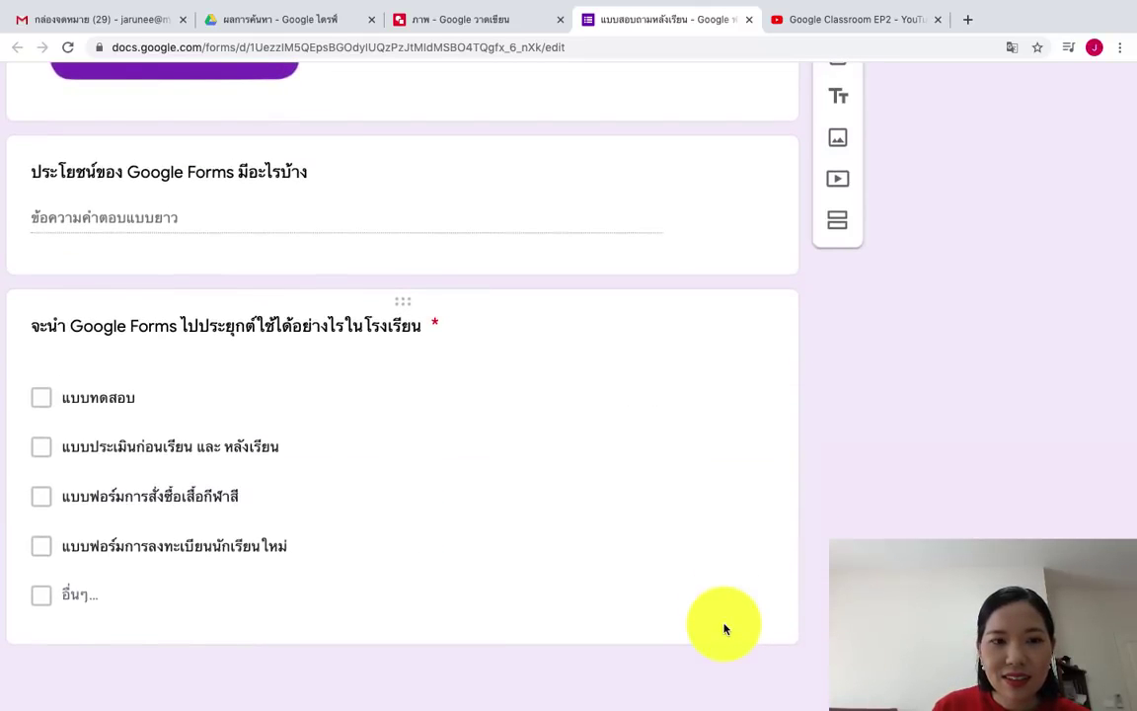
scroll(724, 624, "down", 5)
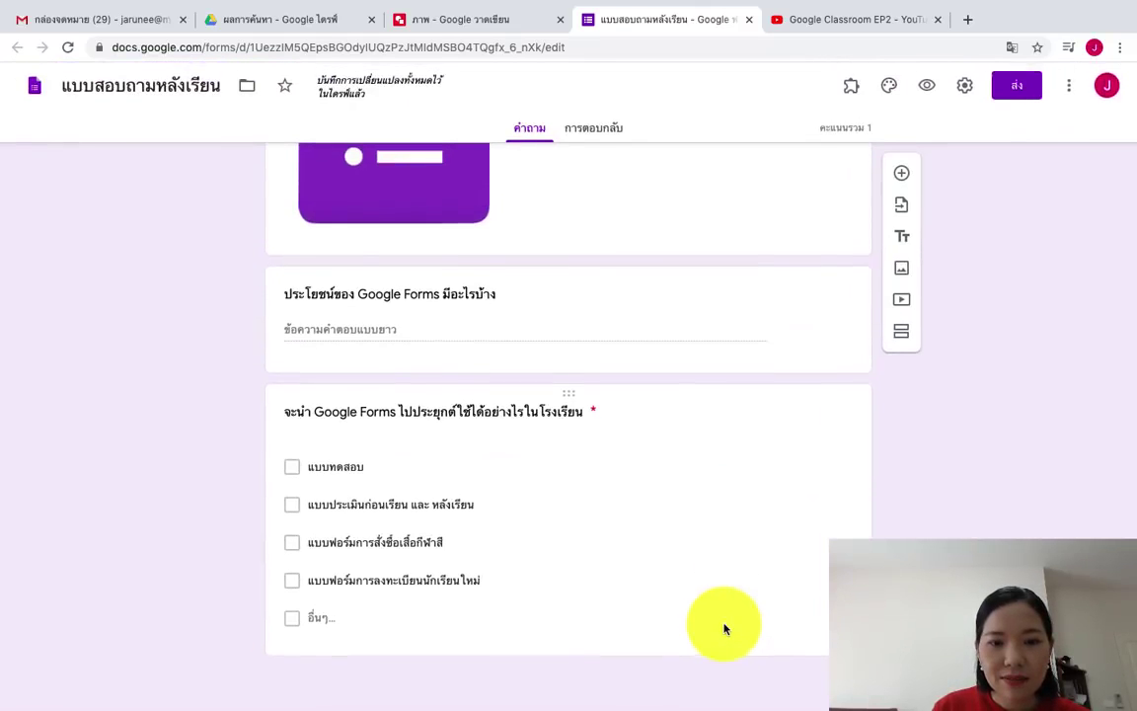
scroll(723, 628, "up", 10)
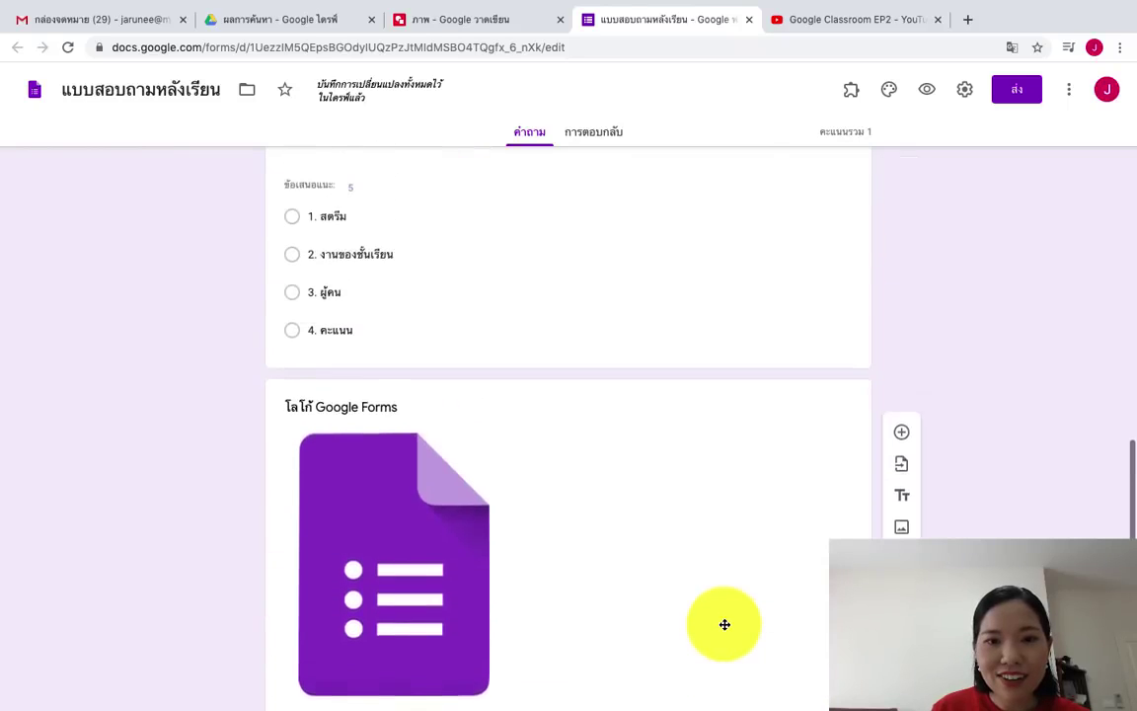
scroll(723, 628, "up", 10)
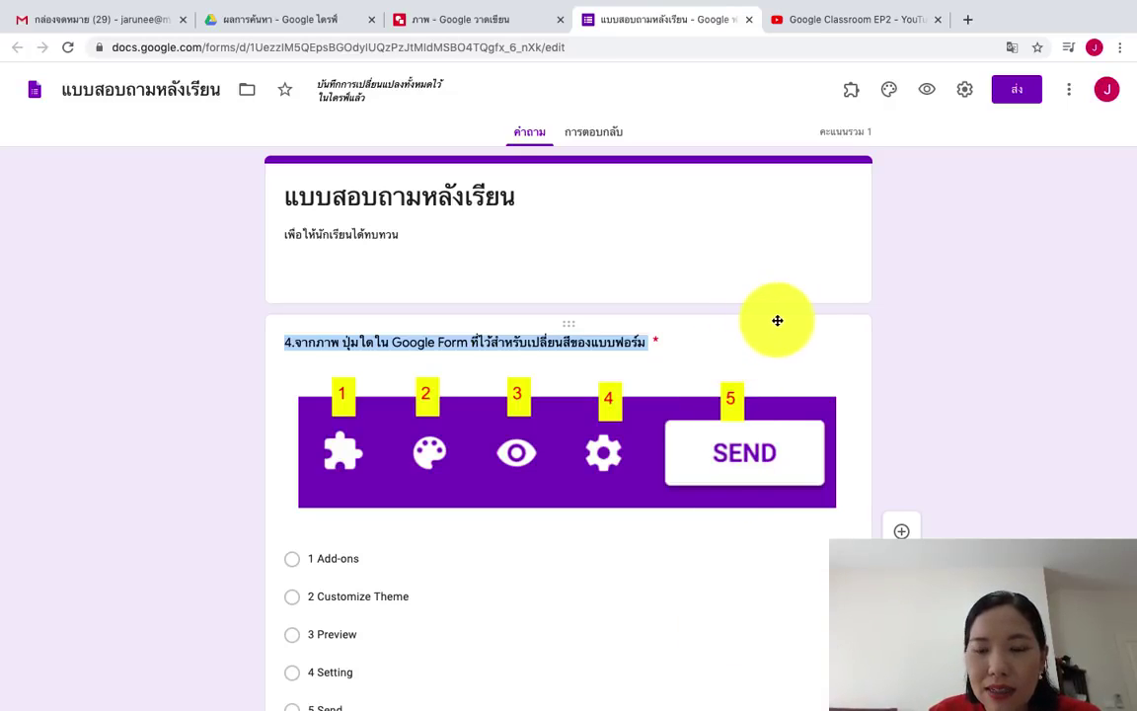
left_click_drag(786, 320, 813, 310)
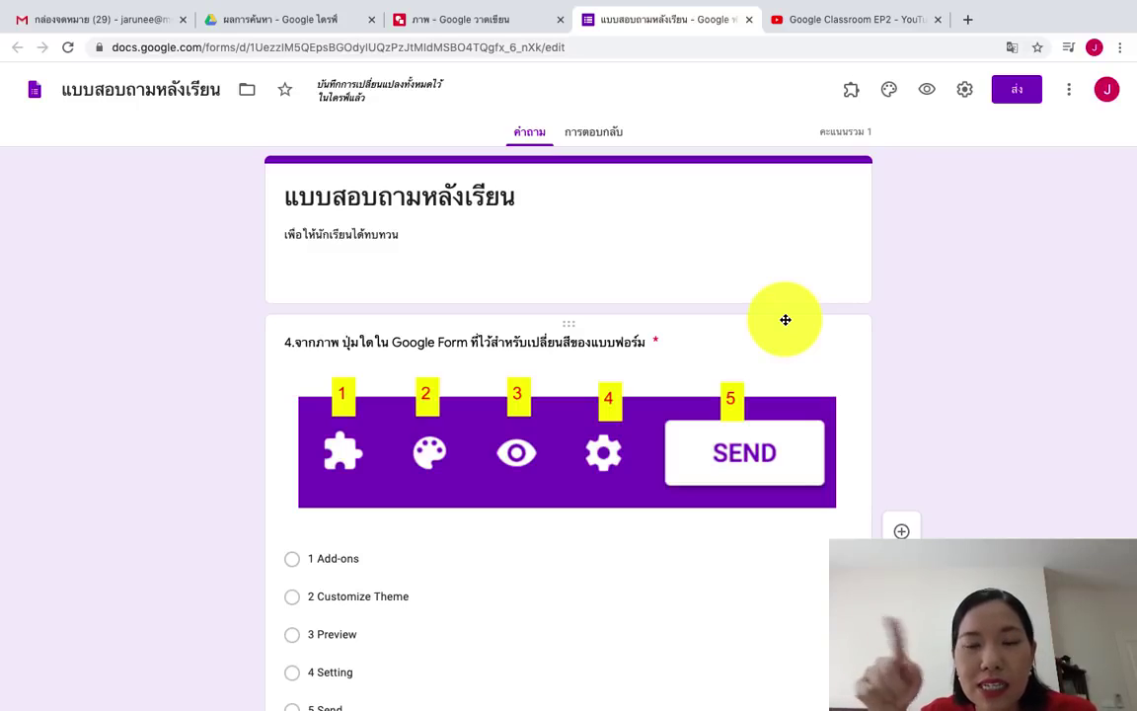
left_click_drag(783, 329, 725, 696)
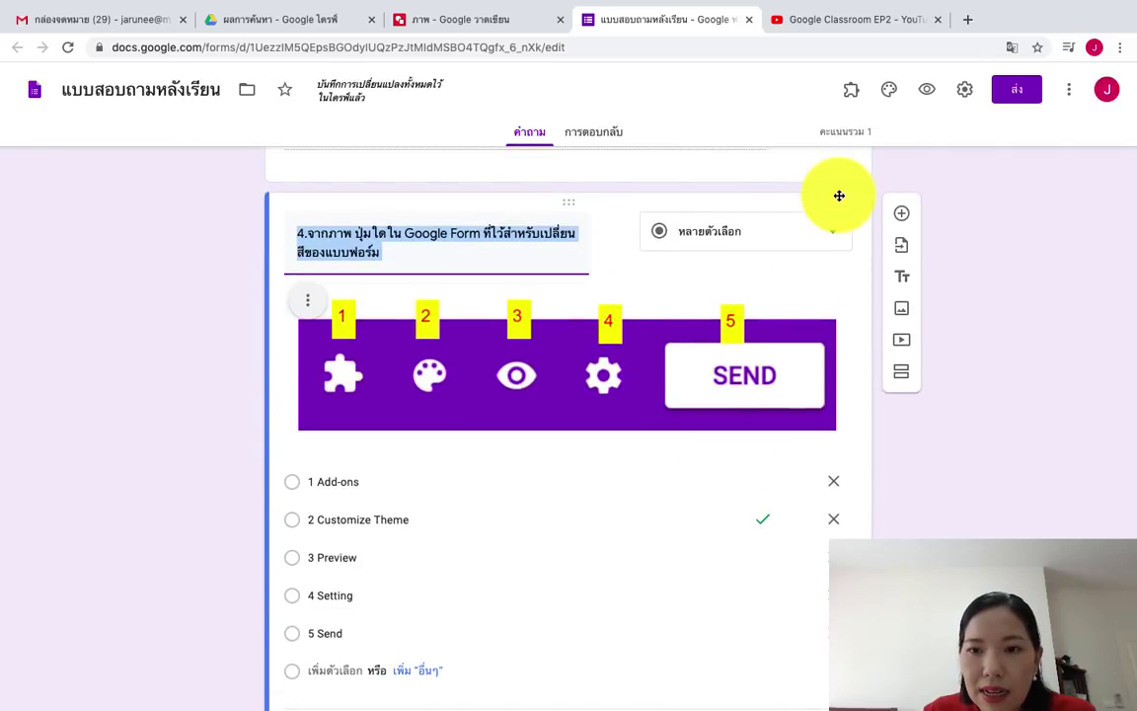
left_click_drag(839, 195, 786, 702)
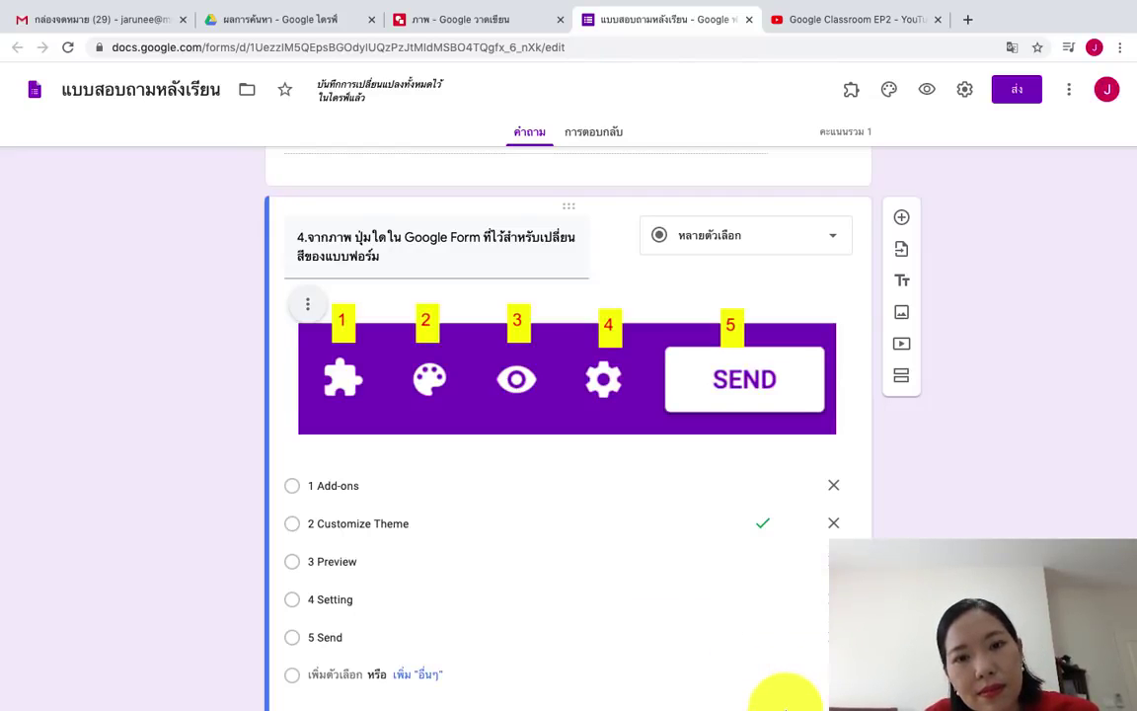
scroll(787, 691, "down", 4)
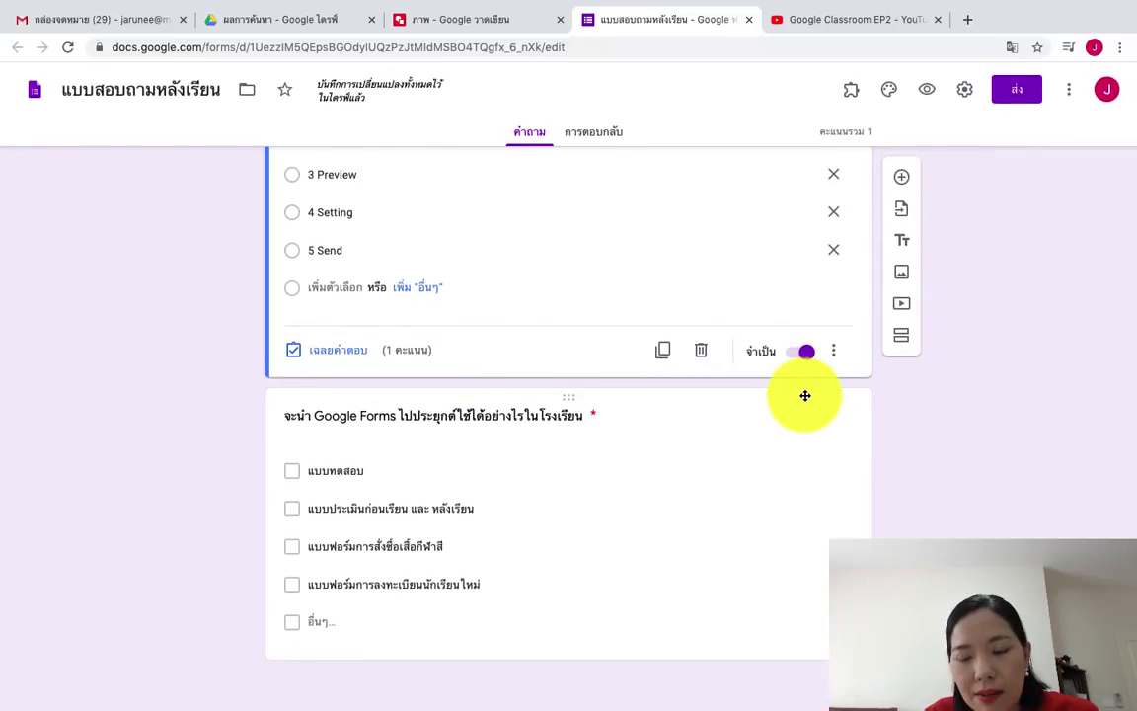
left_click_drag(805, 400, 863, 274)
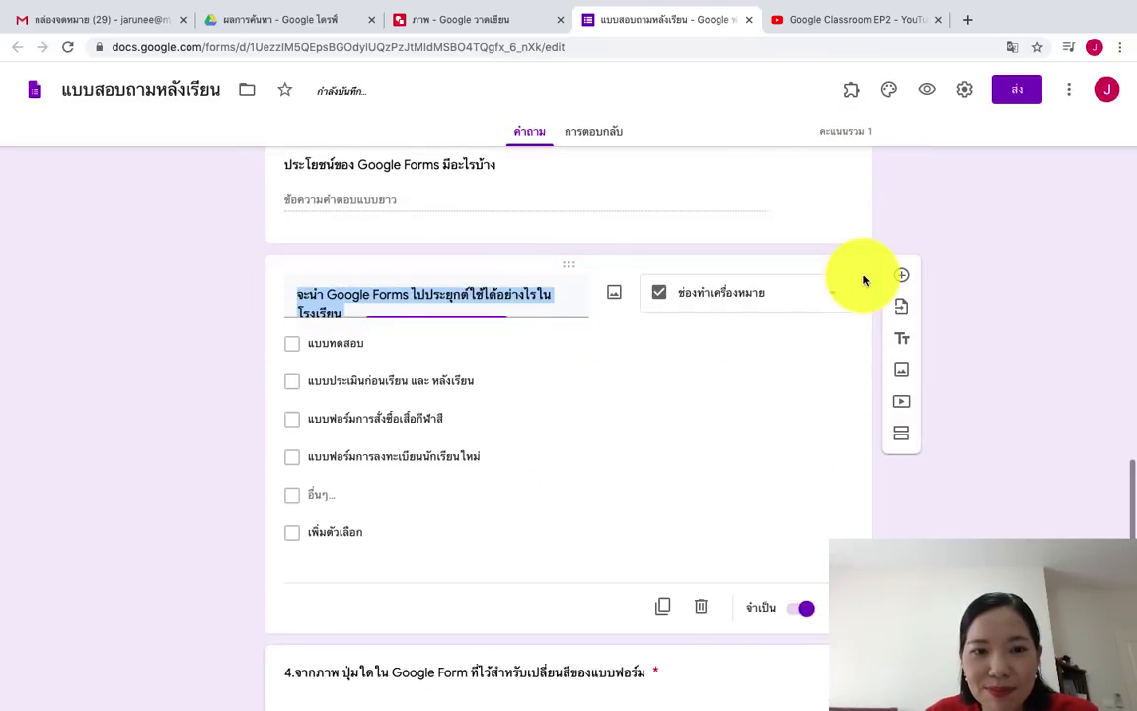
scroll(790, 395, "down", 3)
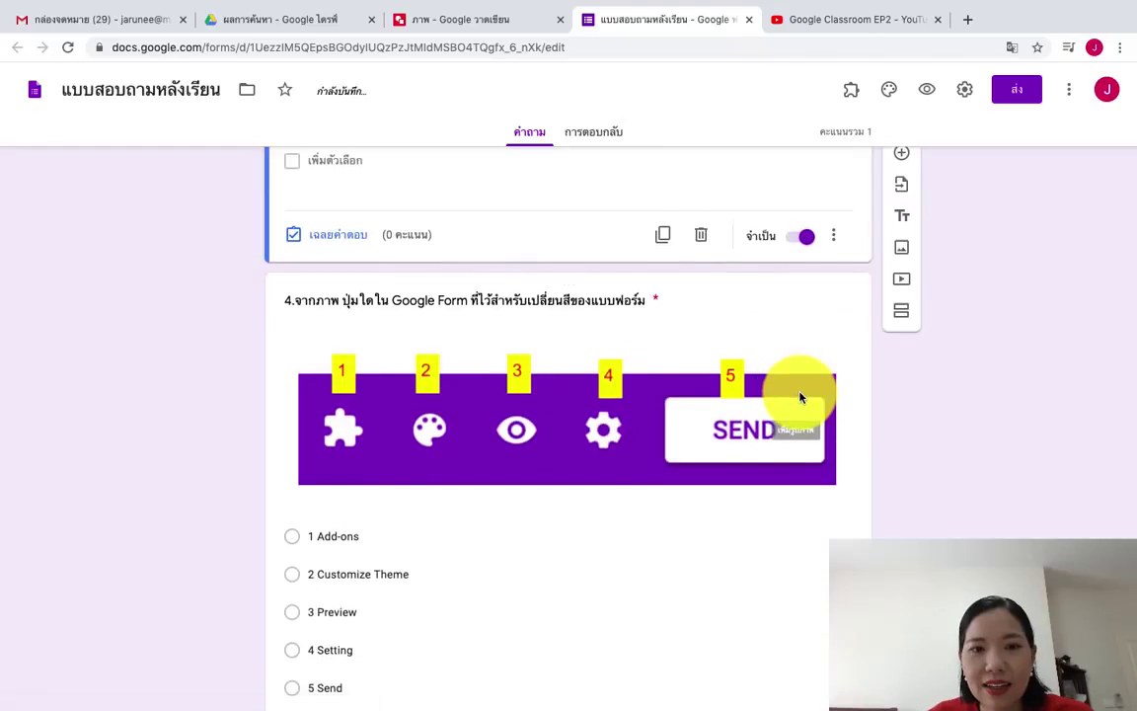
scroll(800, 398, "up", 3)
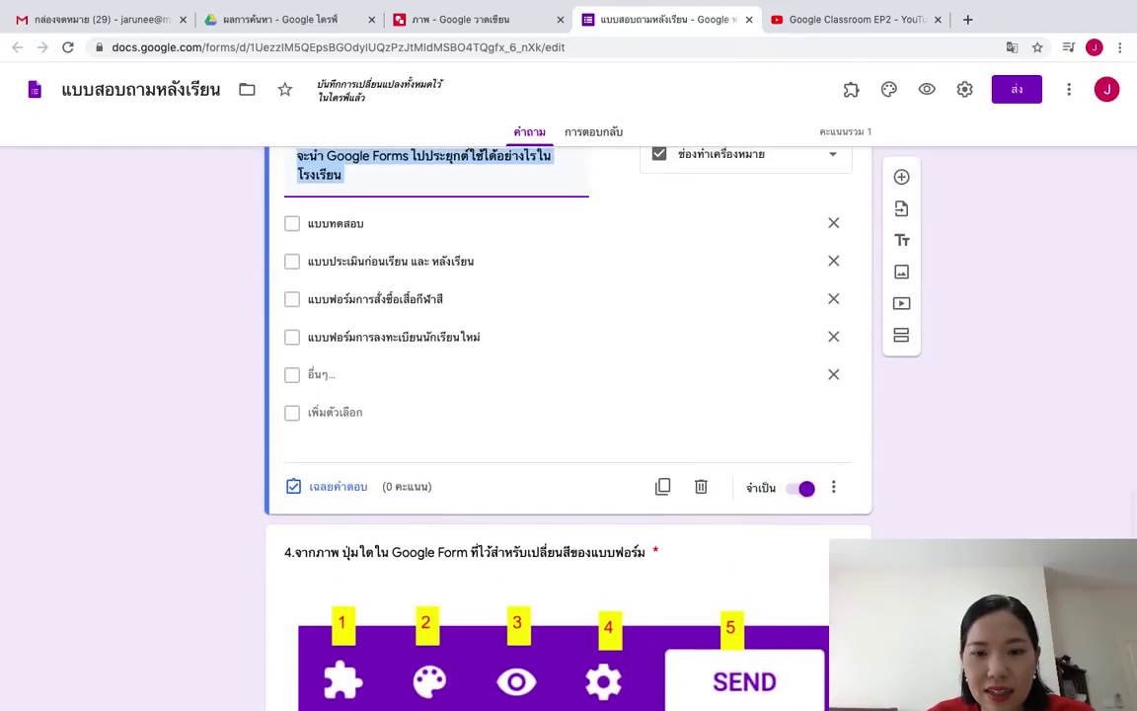
scroll(906, 399, "down", 3)
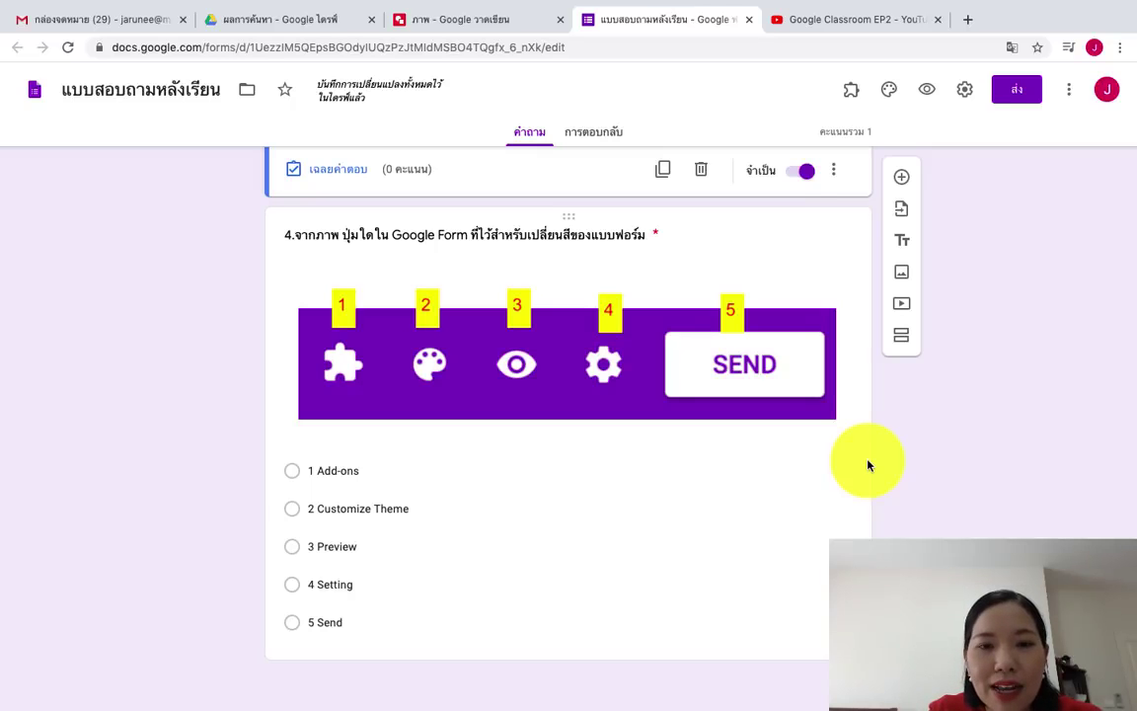
Step: Correct "Google Form" to "Google Forms" in the imported question's title
triple_click(459, 239)
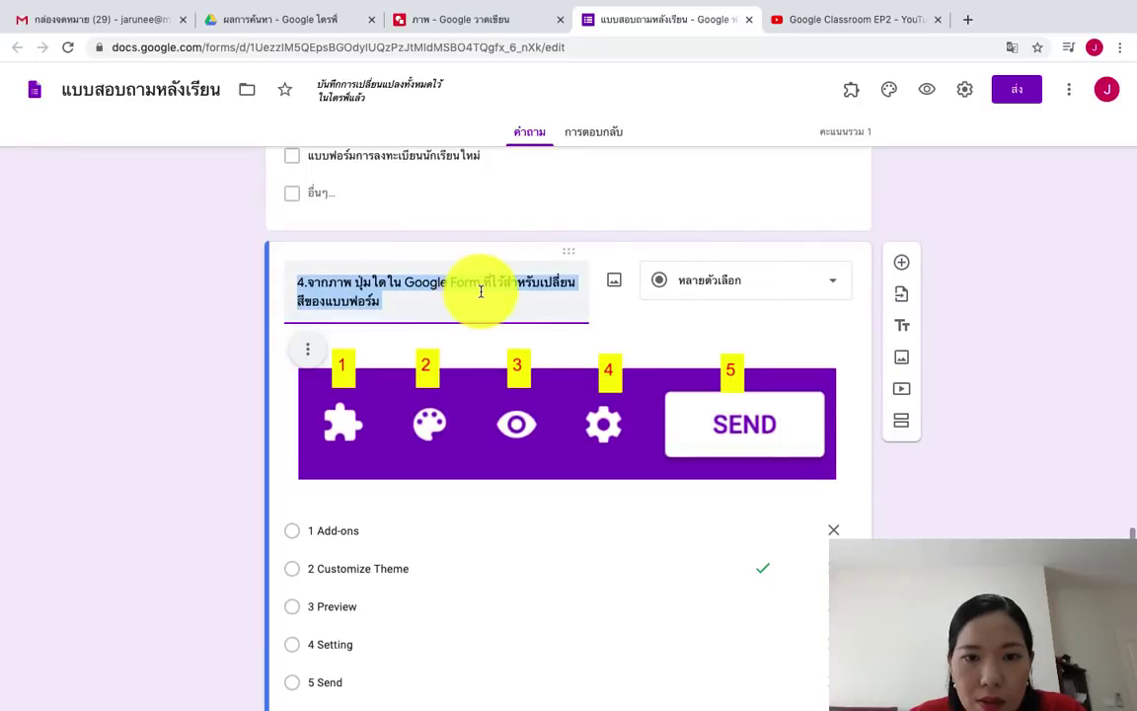
left_click(481, 288)
type("ท")
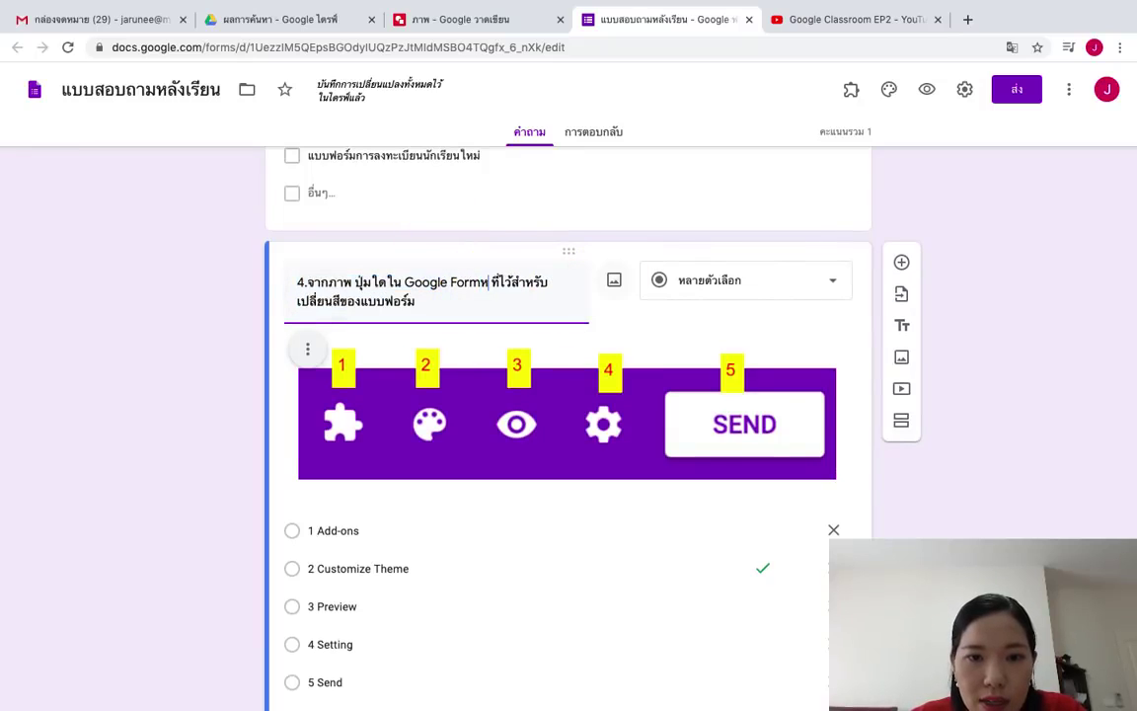
key("BackSpace")
type("s")
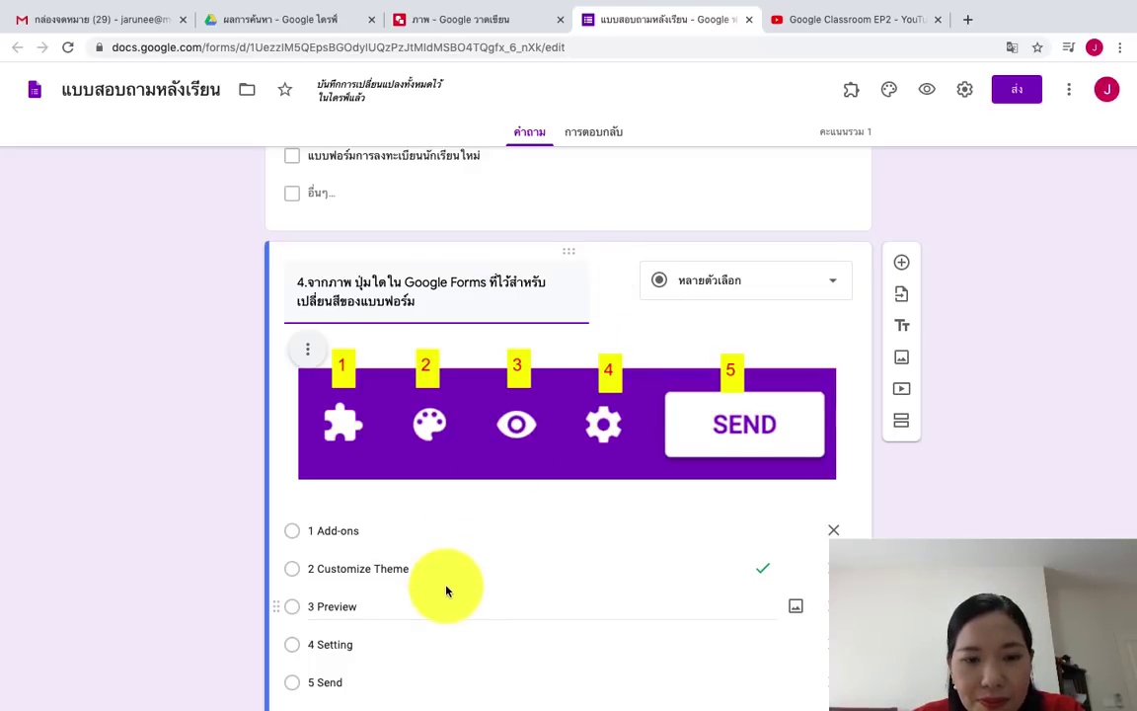
Step: Add Thai explanations to the answer options, making them "2 Customize Theme : ปรับสี" and "3 Preview : ดู"
scroll(447, 591, "down", 3)
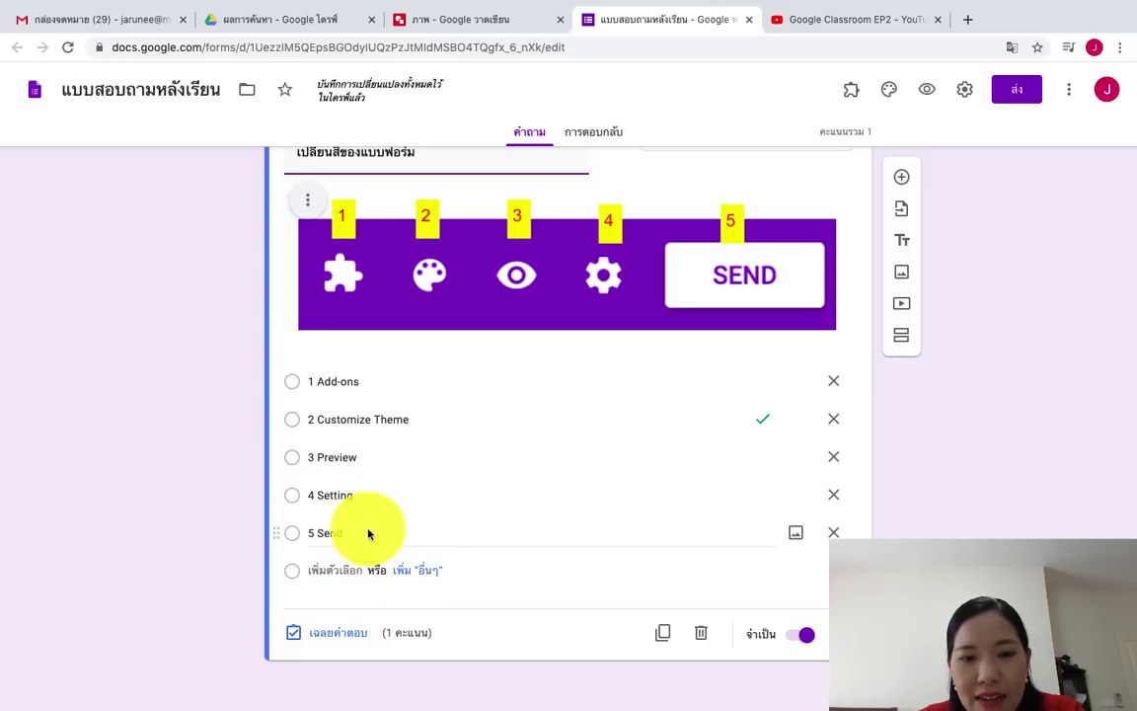
left_click(436, 418)
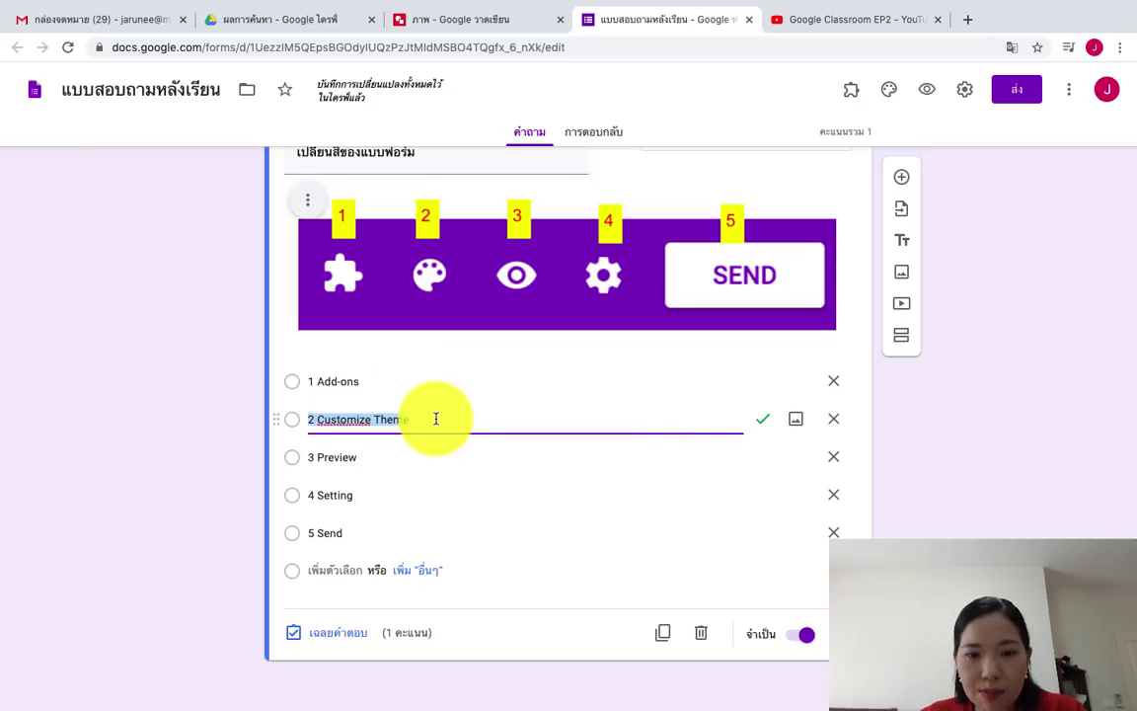
key("Right")
type(": ปรับสี")
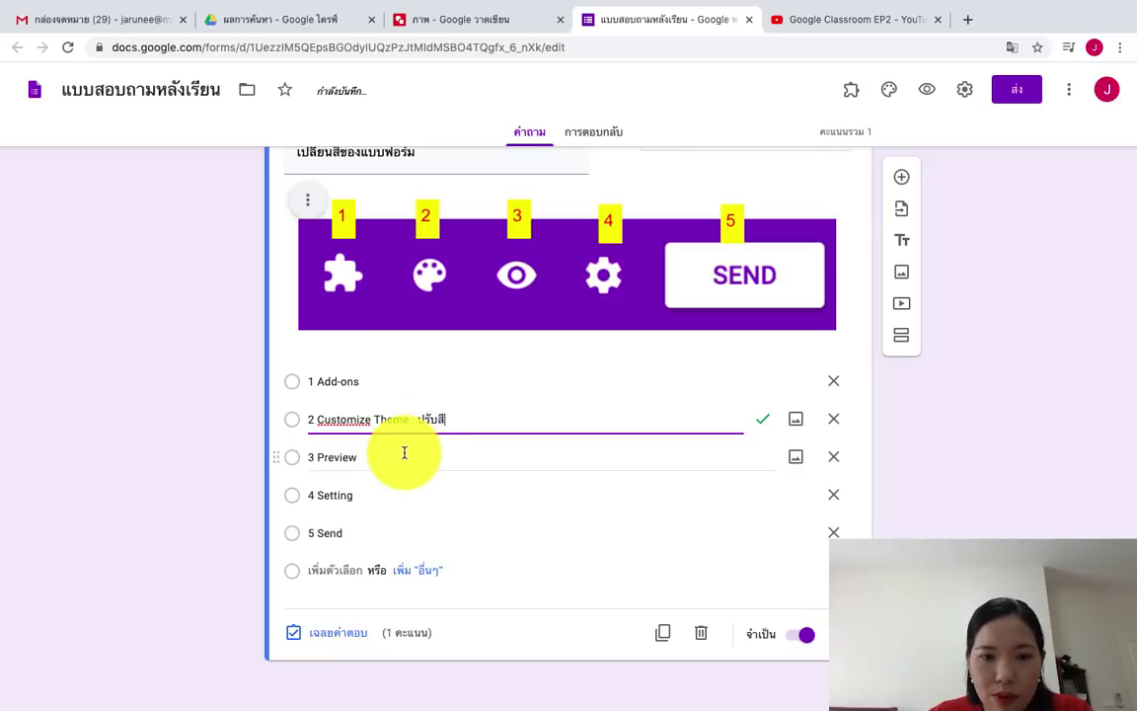
left_click(404, 452)
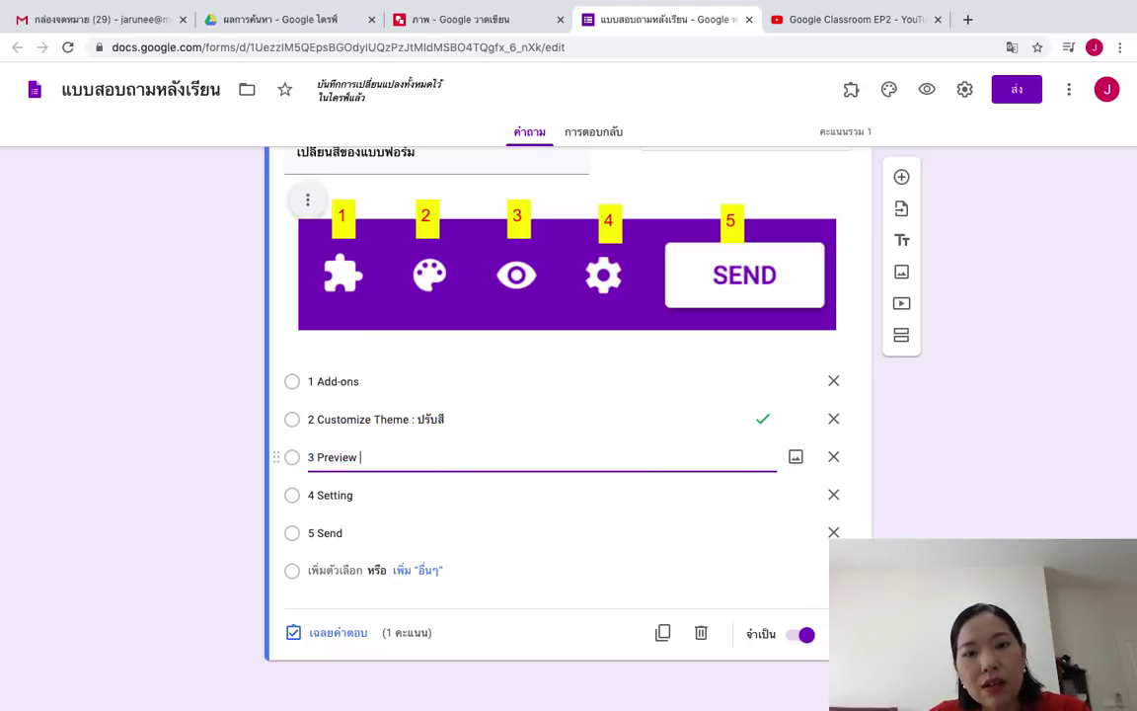
type(": ดู")
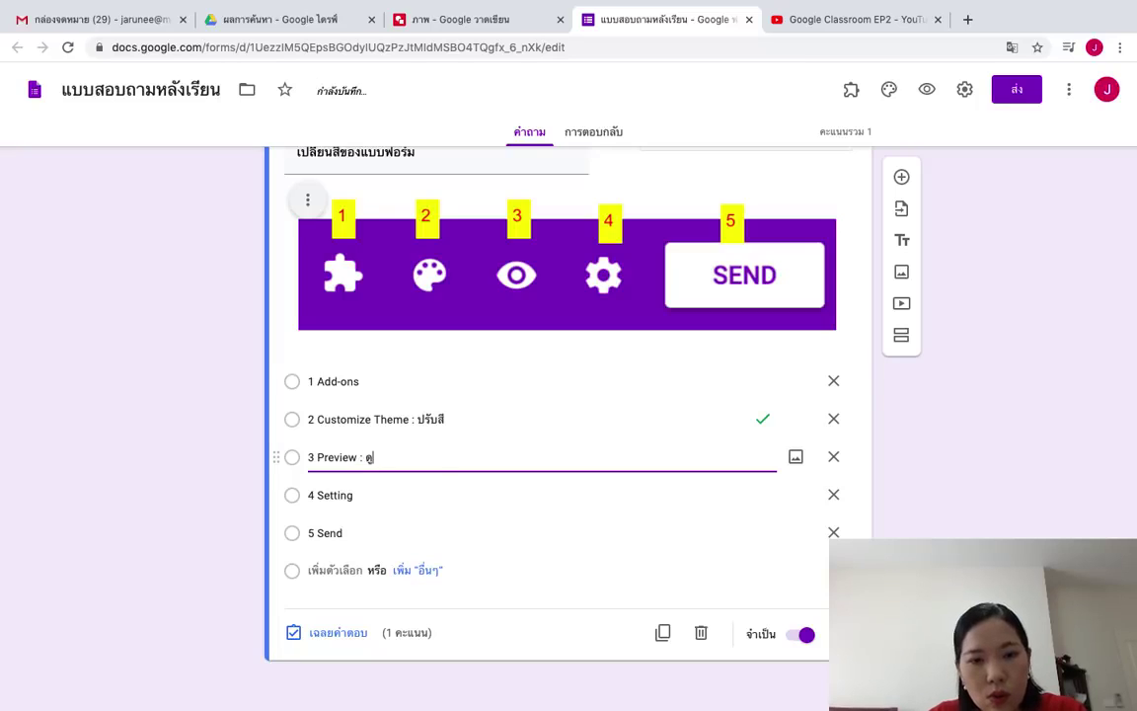
Step: Extend the last two answer options to read "4 Setting : การตั้งค่า" and "5 Send : ส่ง"
left_click(404, 488)
type(": ")
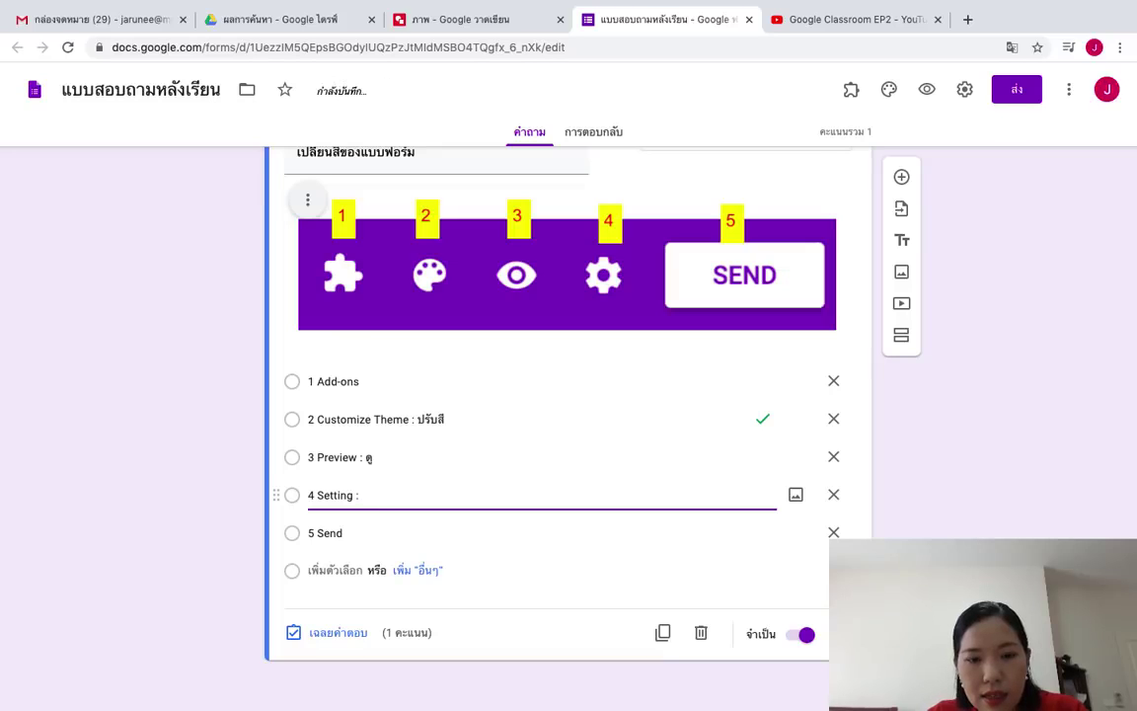
type("การตั้งค่า")
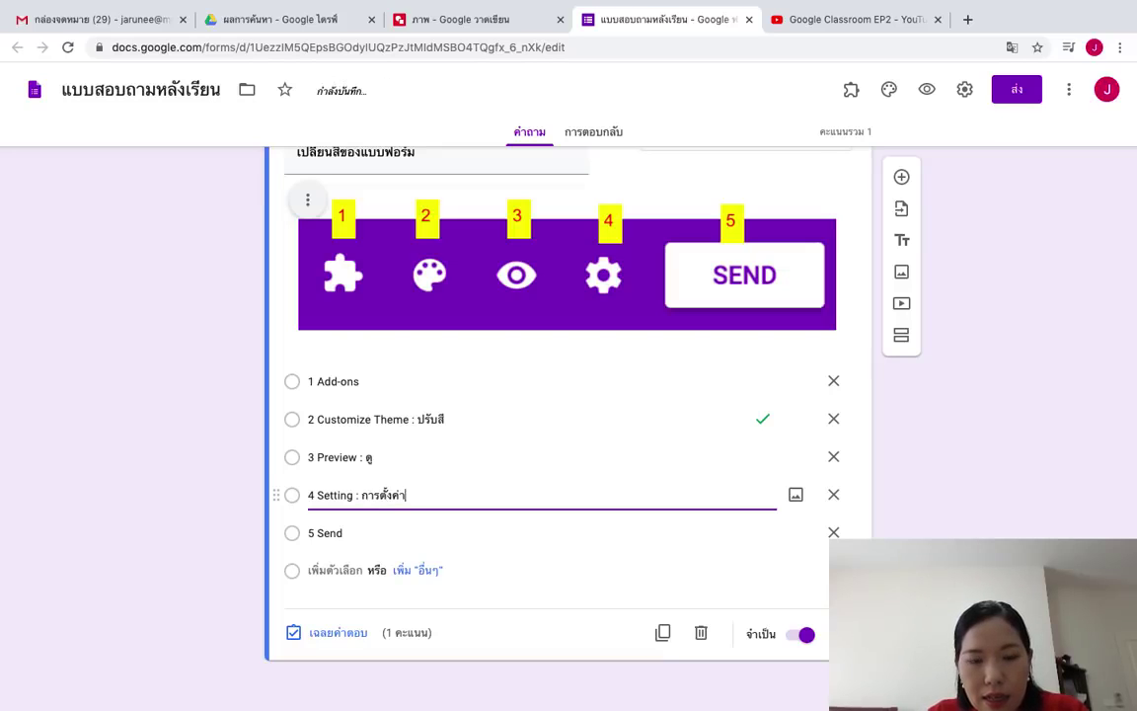
left_click(375, 523)
key("Right")
type("ซ.")
key("BackSpace")
key("BackSpace")
key("BackSpace")
type(": ส่ง")
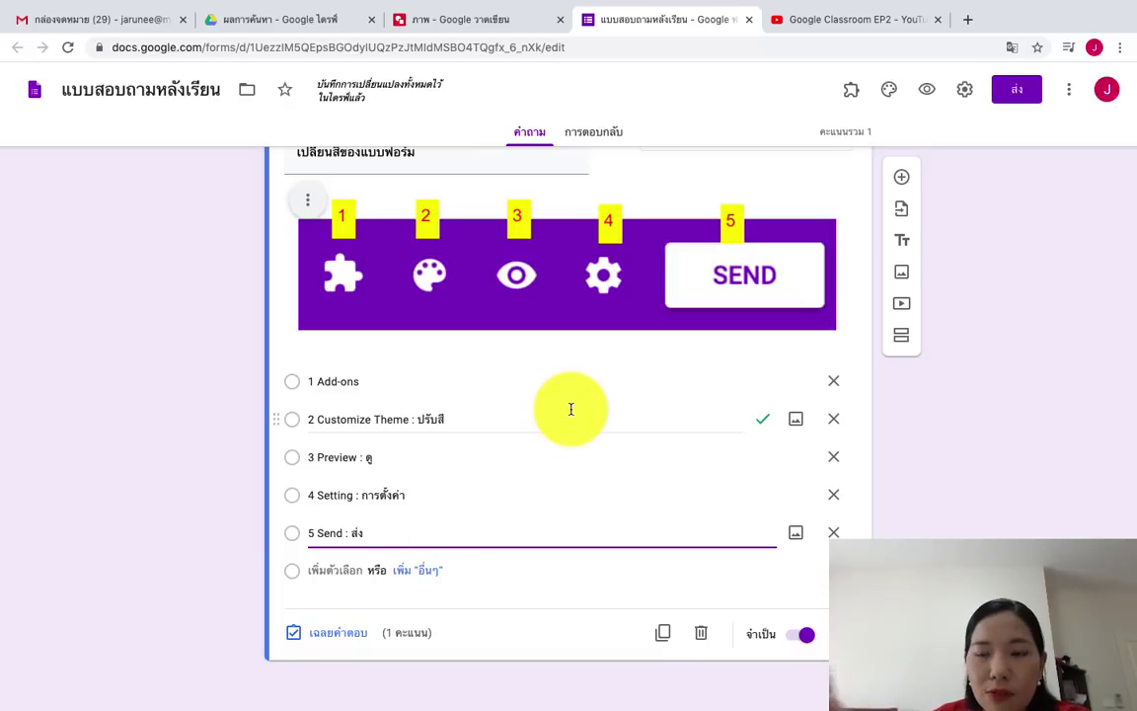
left_click(761, 422)
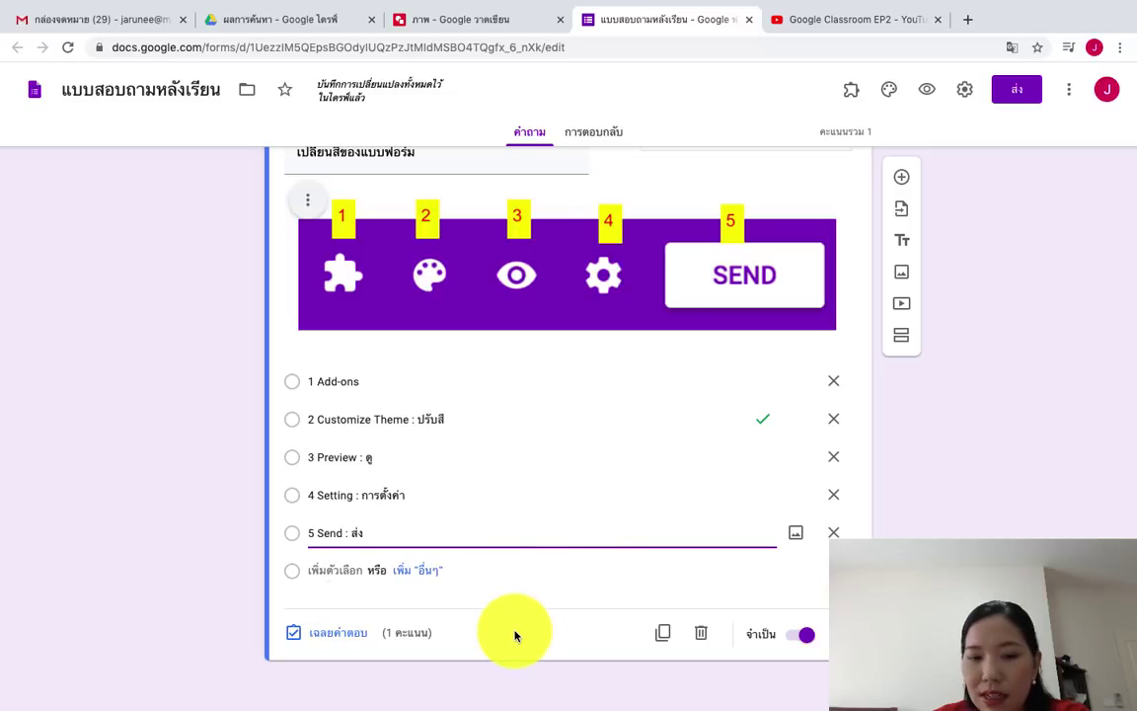
Step: Remove the leading number "4." from the imported question's title
scroll(515, 636, "up", 5)
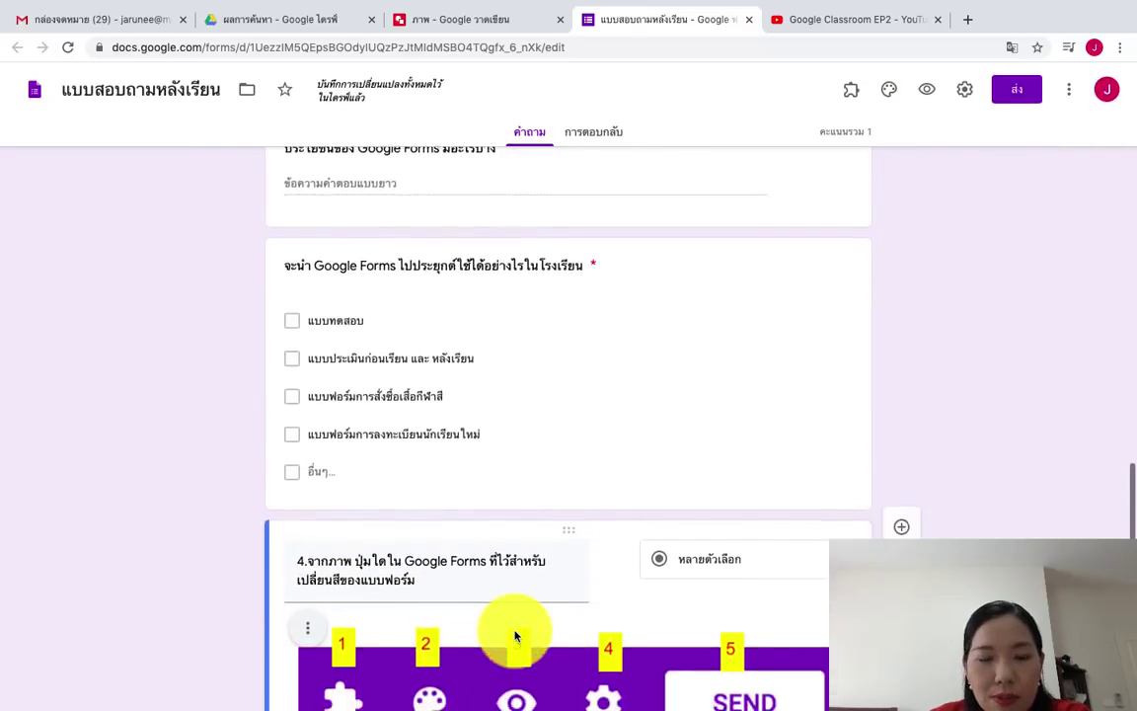
triple_click(306, 561)
left_click(305, 561)
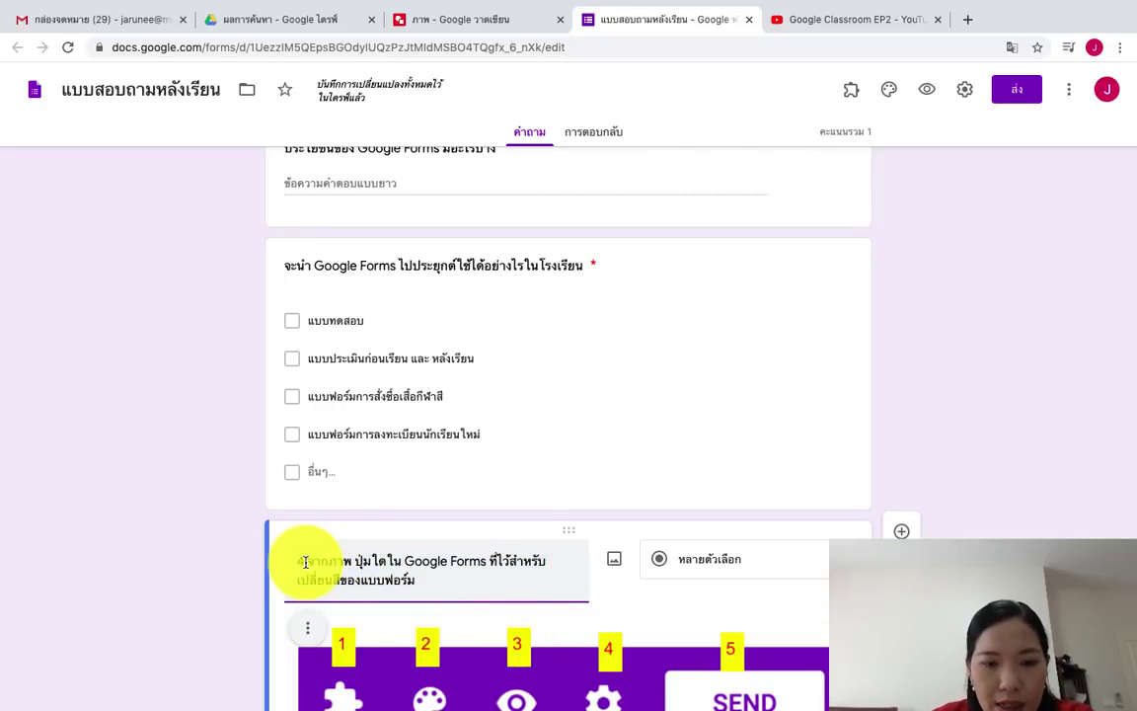
key("BackSpace")
key("BackSpace")
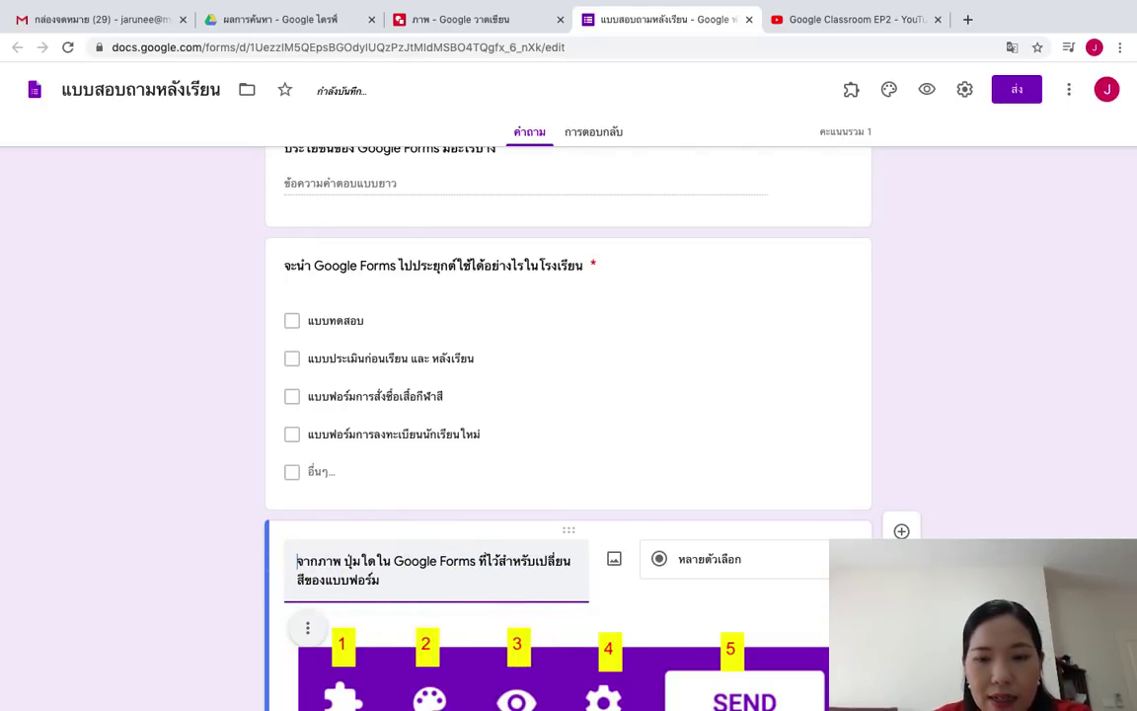
Step: Add a title and description block after the imported multiple-choice question
scroll(553, 395, "down", 3)
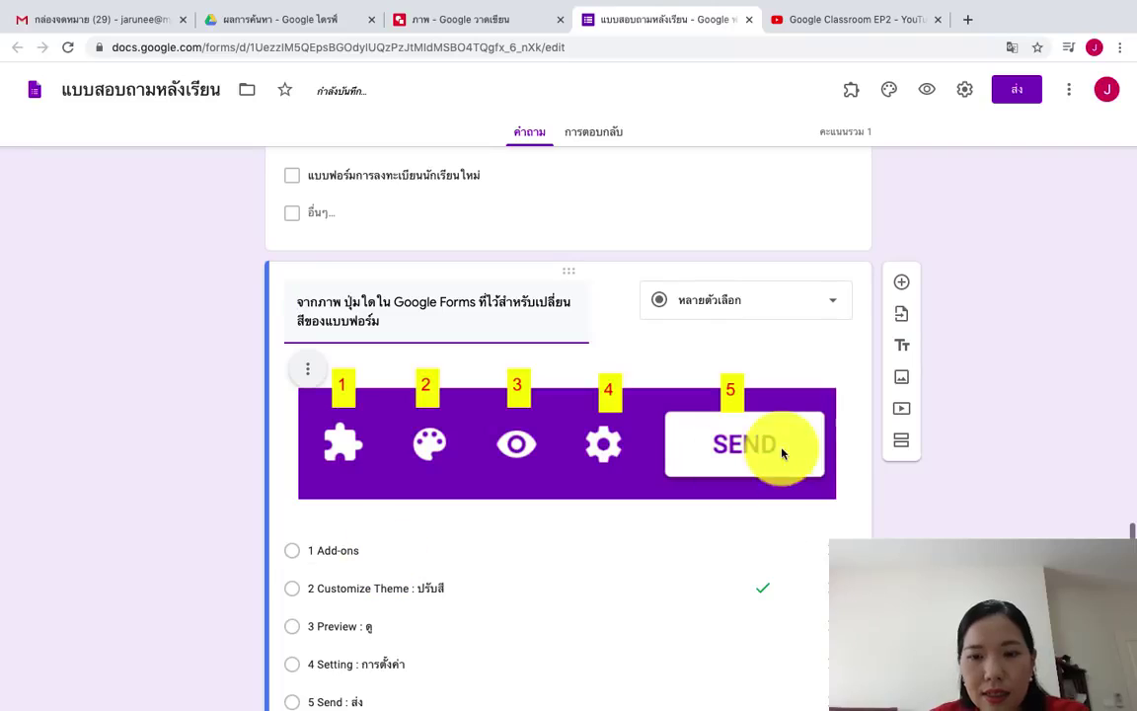
scroll(1022, 525, "down", 1)
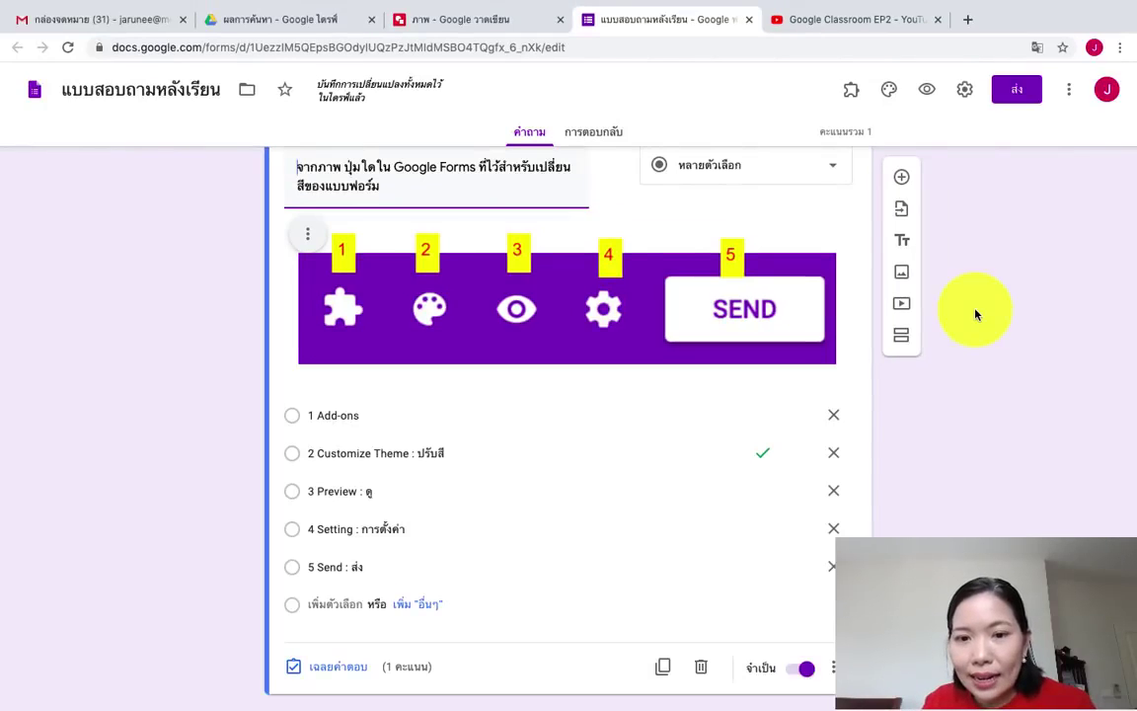
scroll(975, 314, "down", 1)
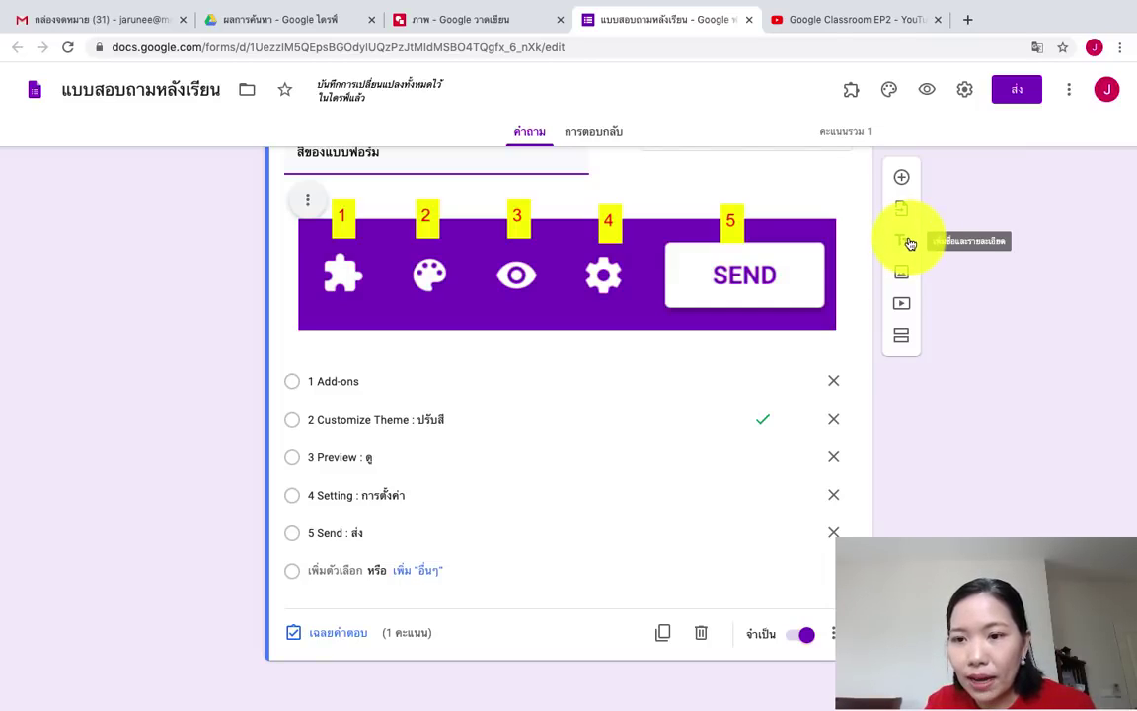
left_click(910, 243)
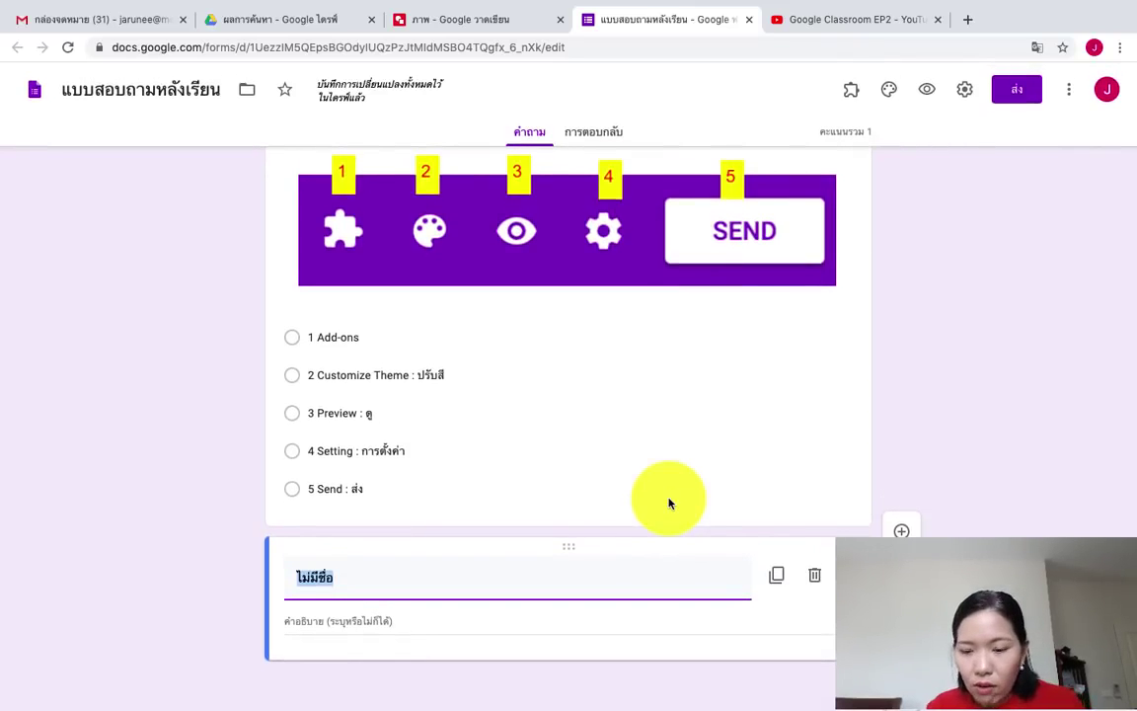
Step: Title the new title and description block "ต่อไปนี้ เป็นการสอบถามเกี่ยวกับข้อมูลส่วนตัว"
type("ช")
key("BackSpace")
type("ต่อไปนี้")
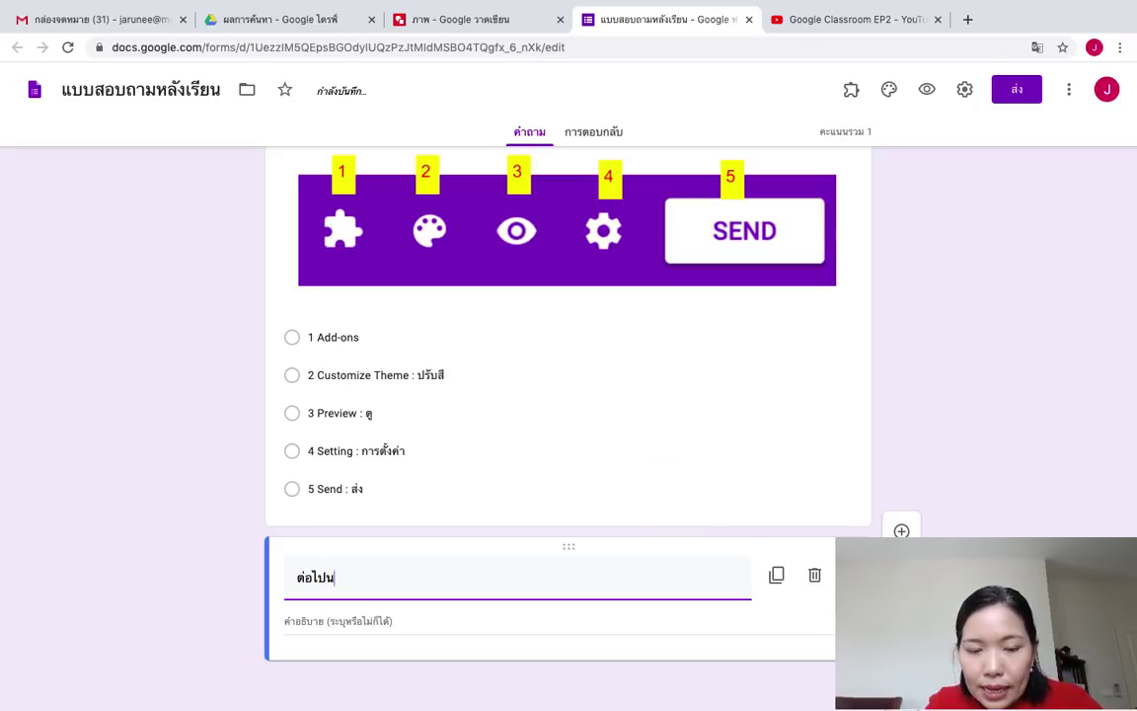
type(" เป็น")
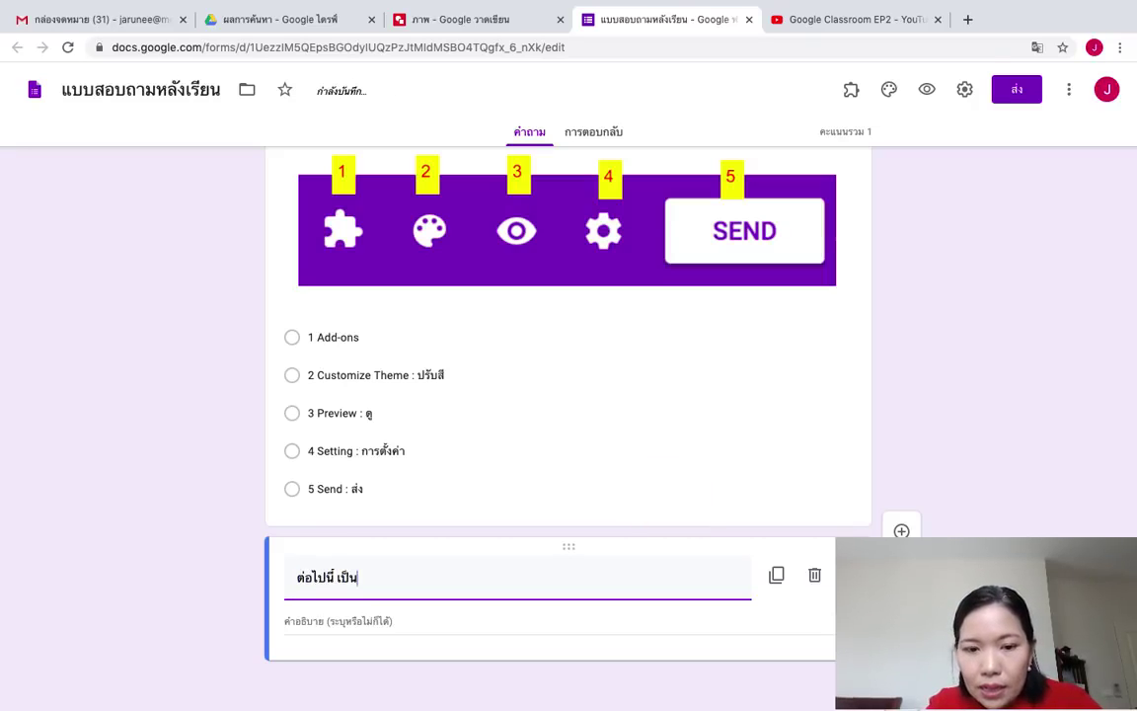
type("การสอบ")
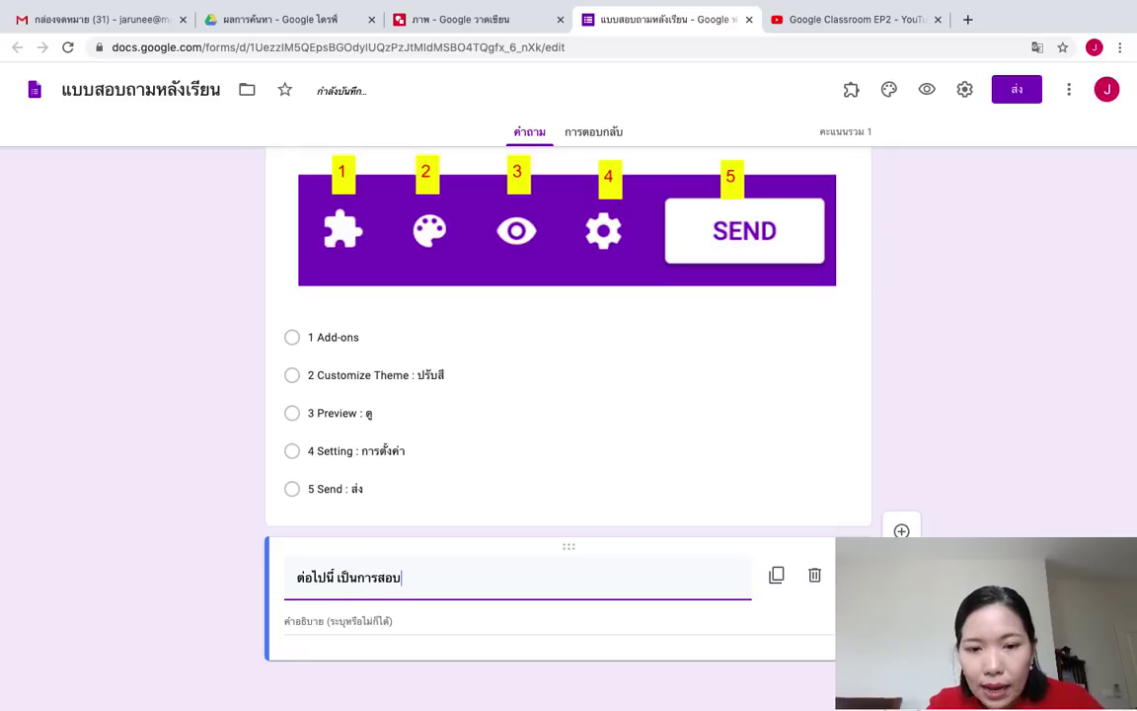
type("ถามเกี่ยวกับ")
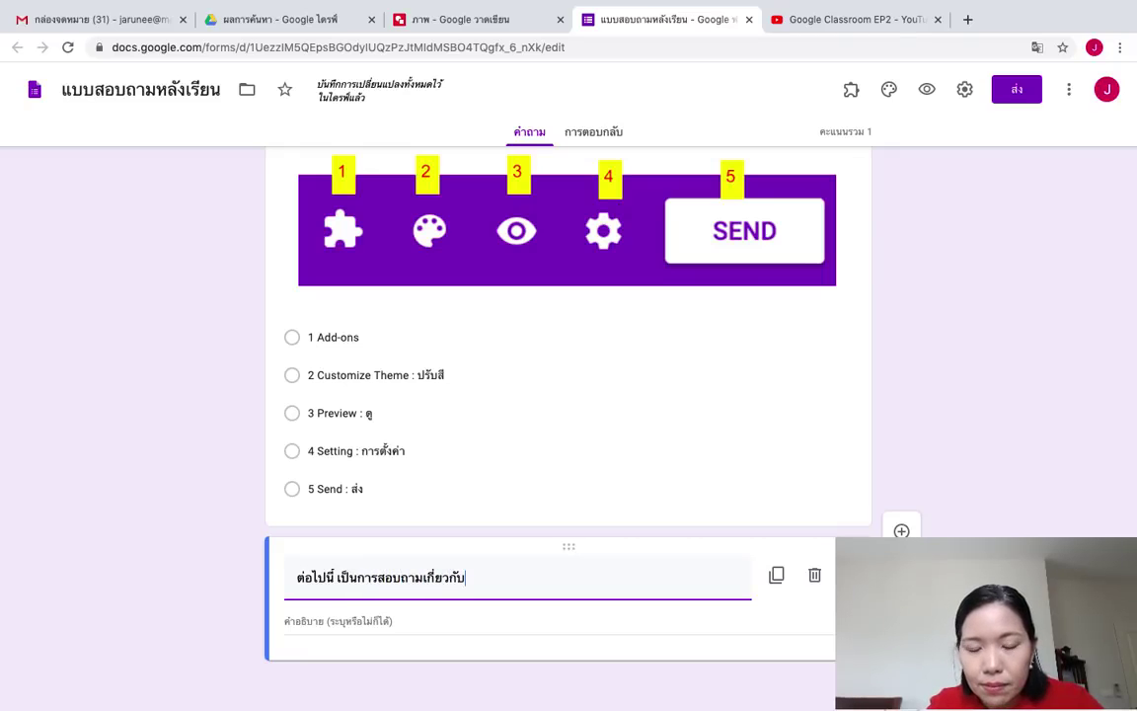
type("ข้อมูลส่วนตัว")
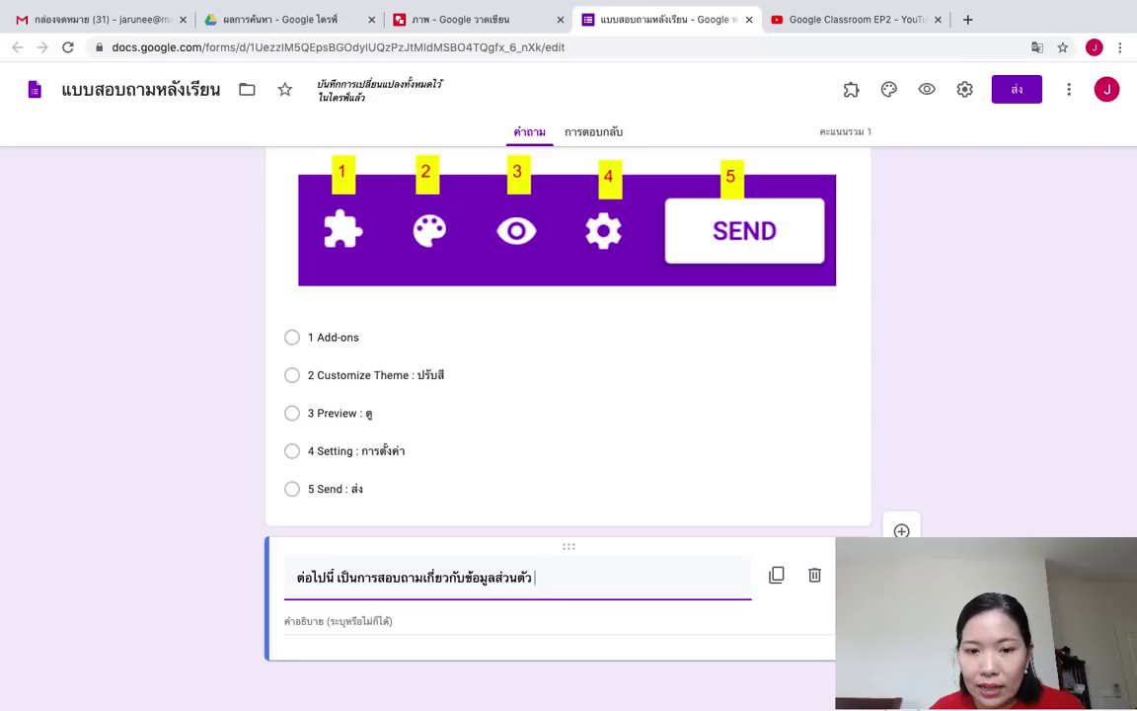
Step: Add a short-answer question titled "ชื่อ-สกุล" below the personal information block and make it required
scroll(958, 523, "down", 1)
scroll(960, 533, "down", 1)
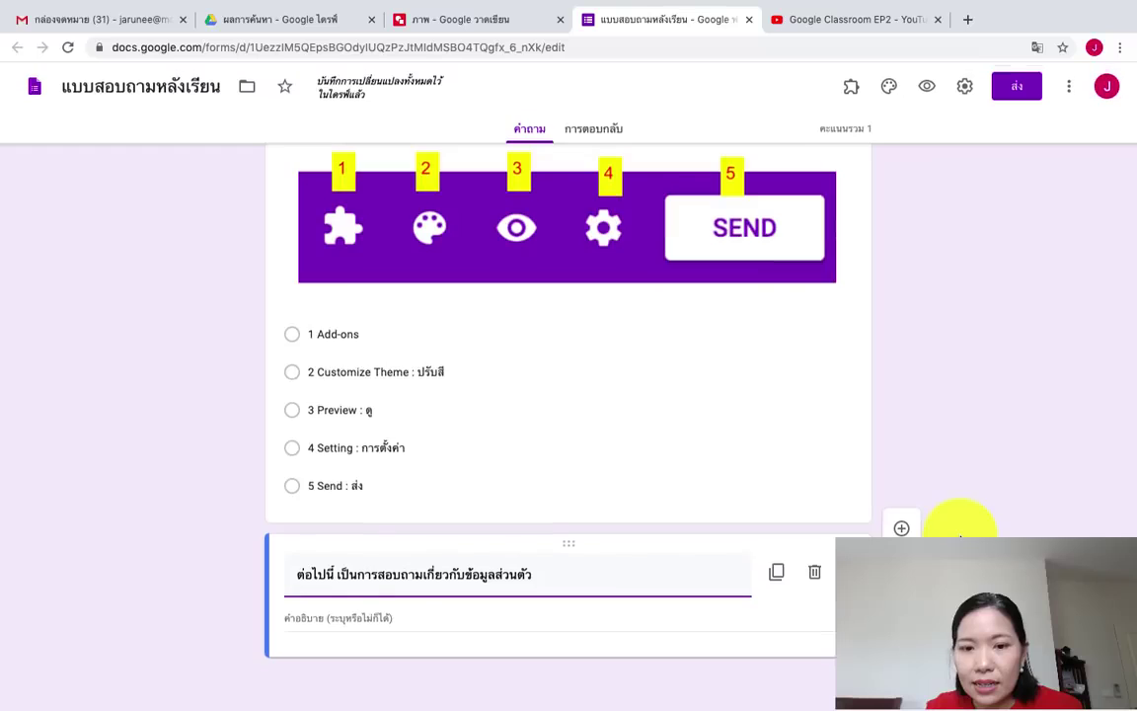
scroll(882, 362, "up", 15)
scroll(880, 362, "up", 15)
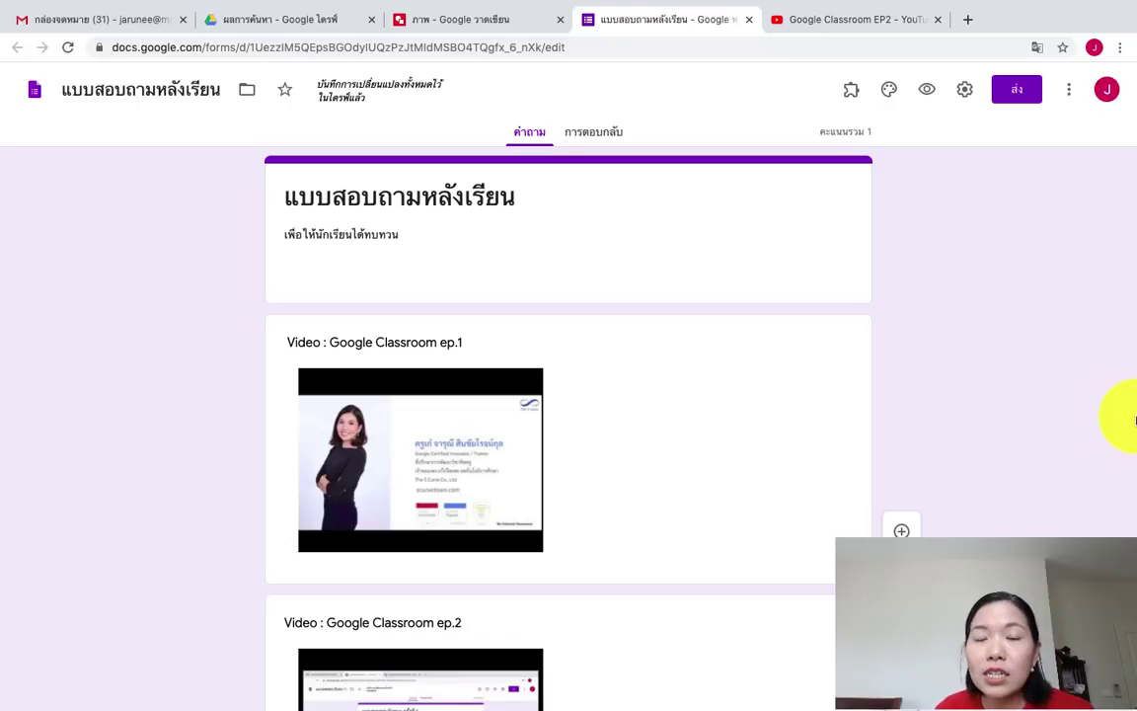
scroll(1134, 419, "down", 20)
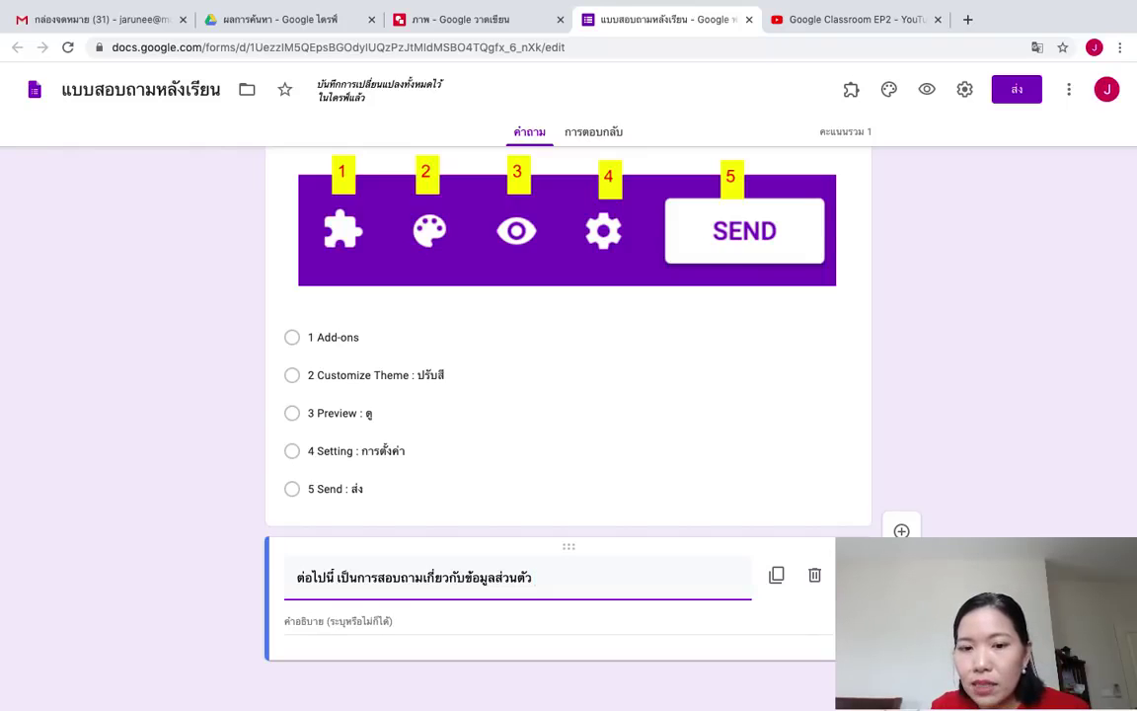
scroll(813, 571, "down", 1)
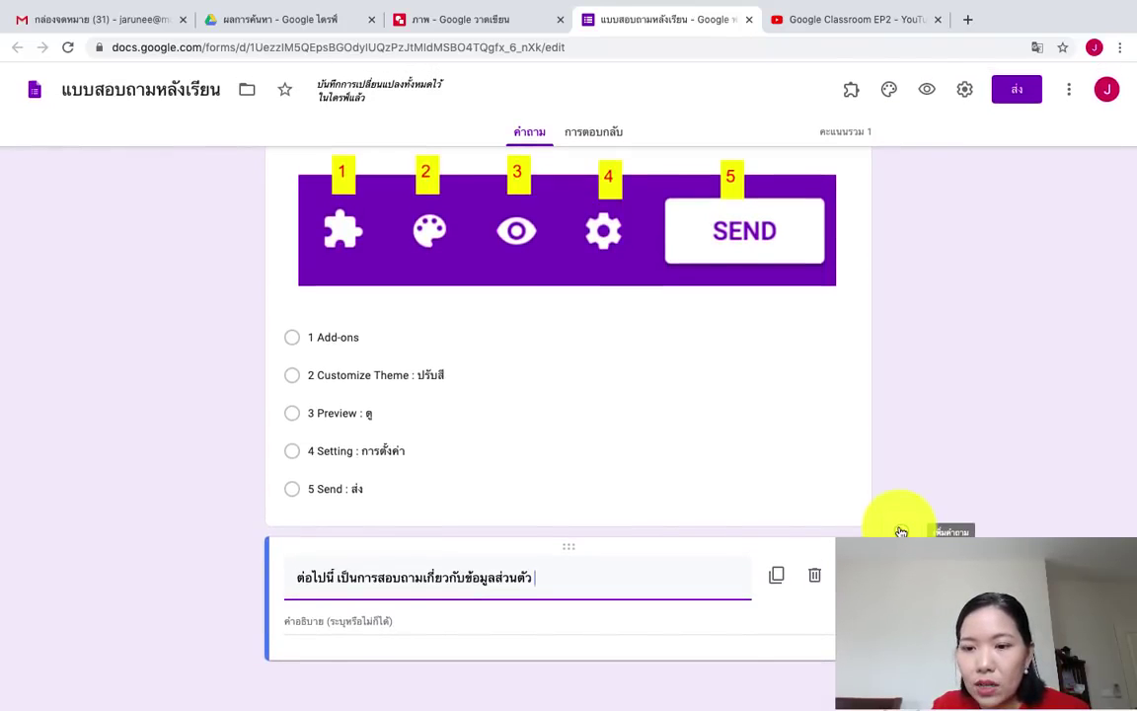
left_click(901, 532)
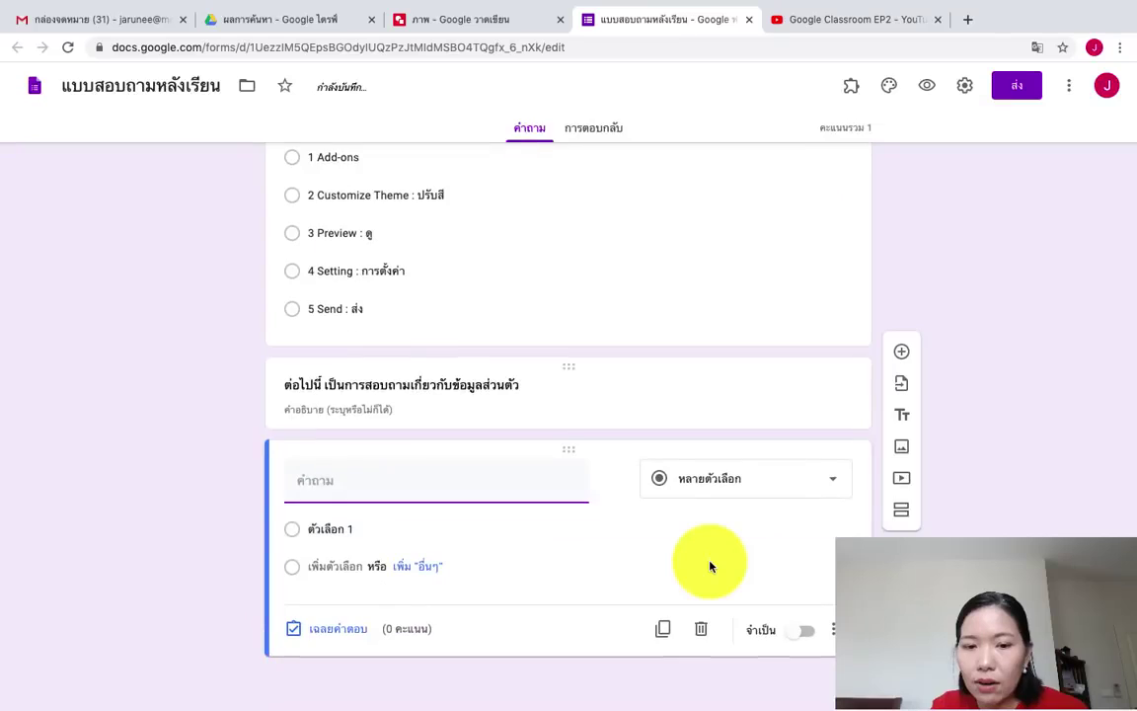
type("ซื่อ")
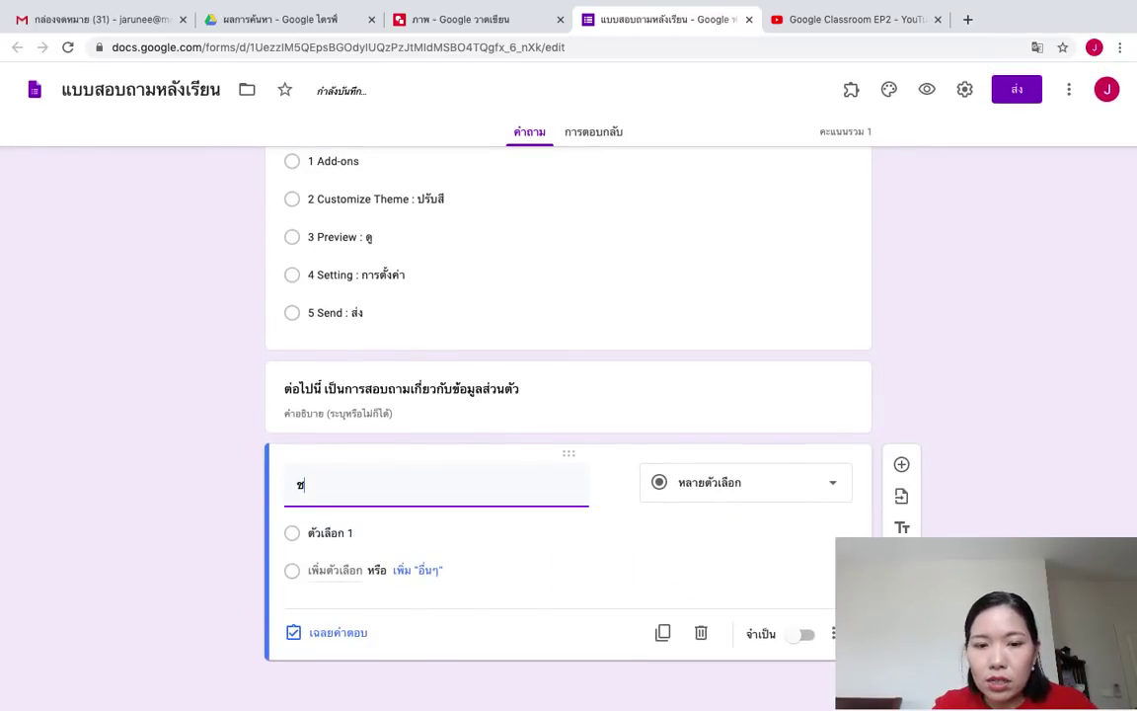
type("-สก")
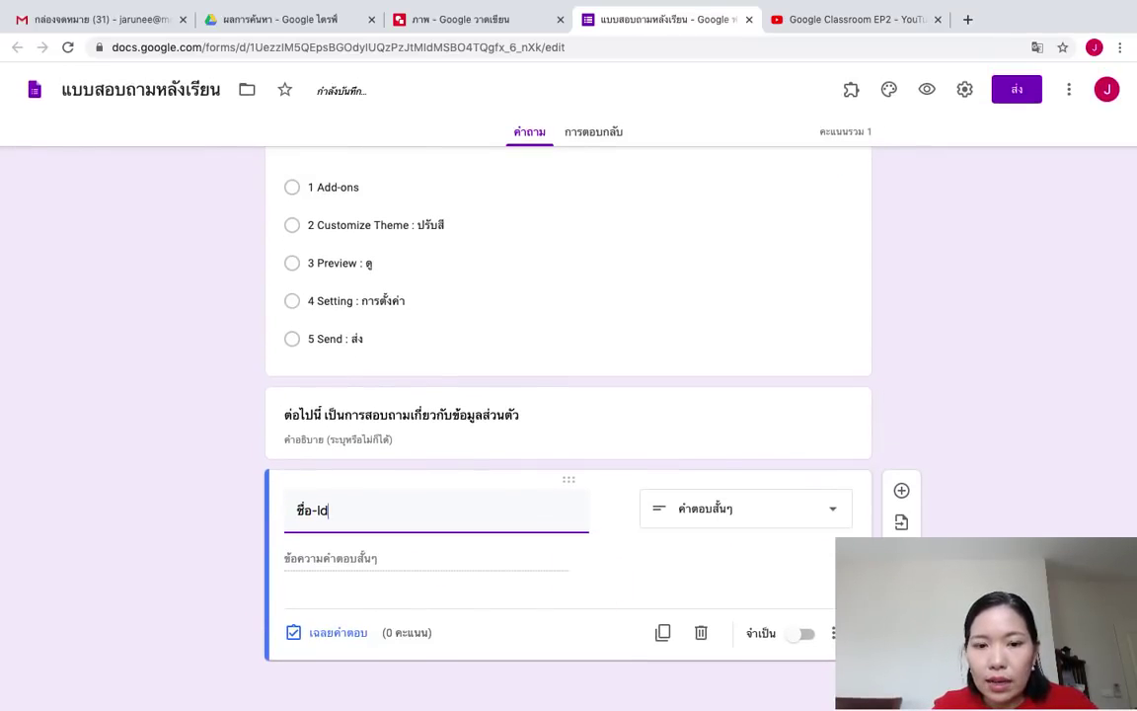
type("ุล")
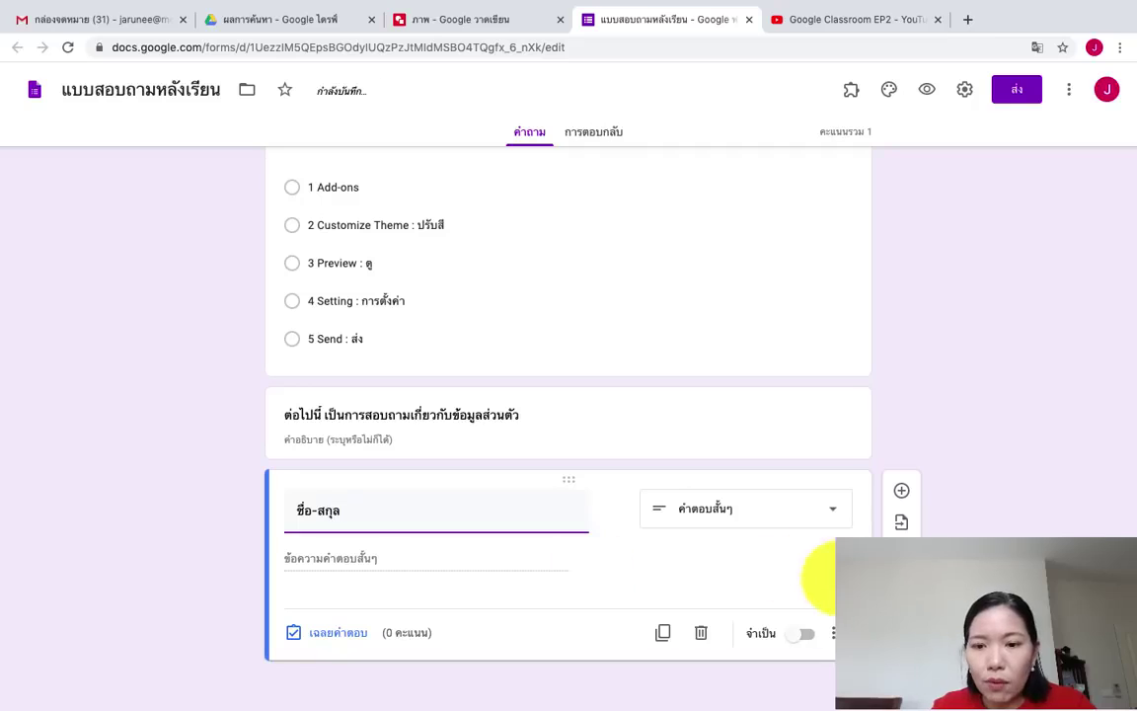
left_click(805, 637)
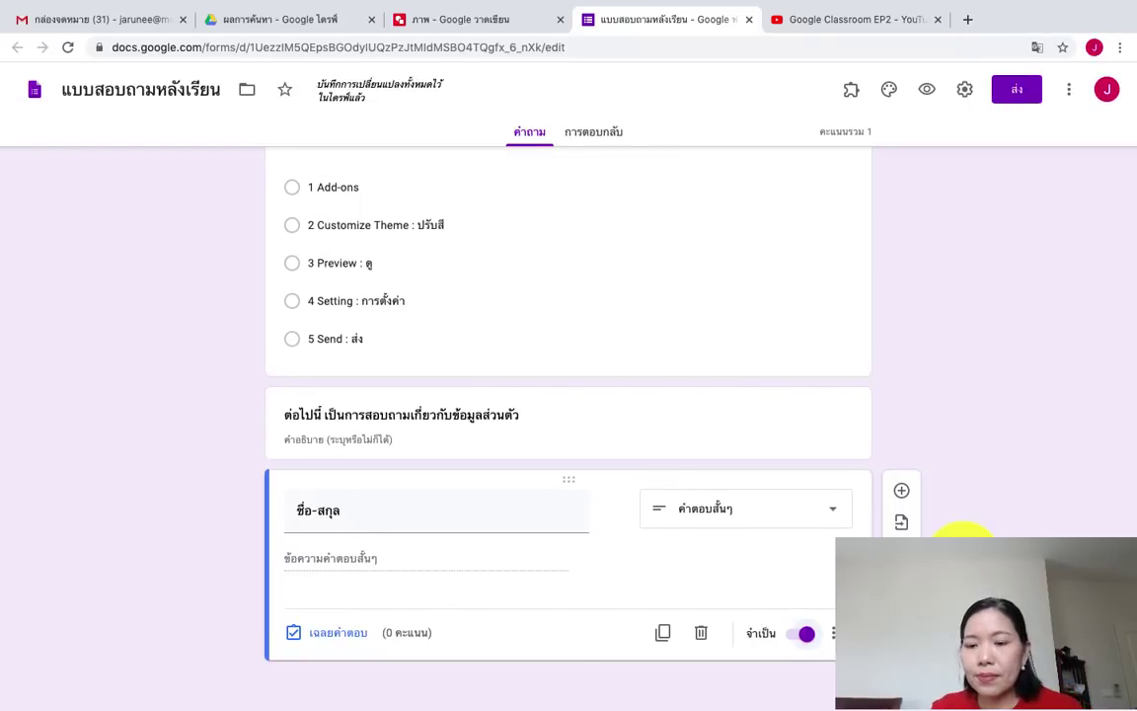
Step: Add a new section after the name question and title it "สิ่งที่อยากเรียนรู้เพิ่มเติม"
scroll(997, 691, "up", 5)
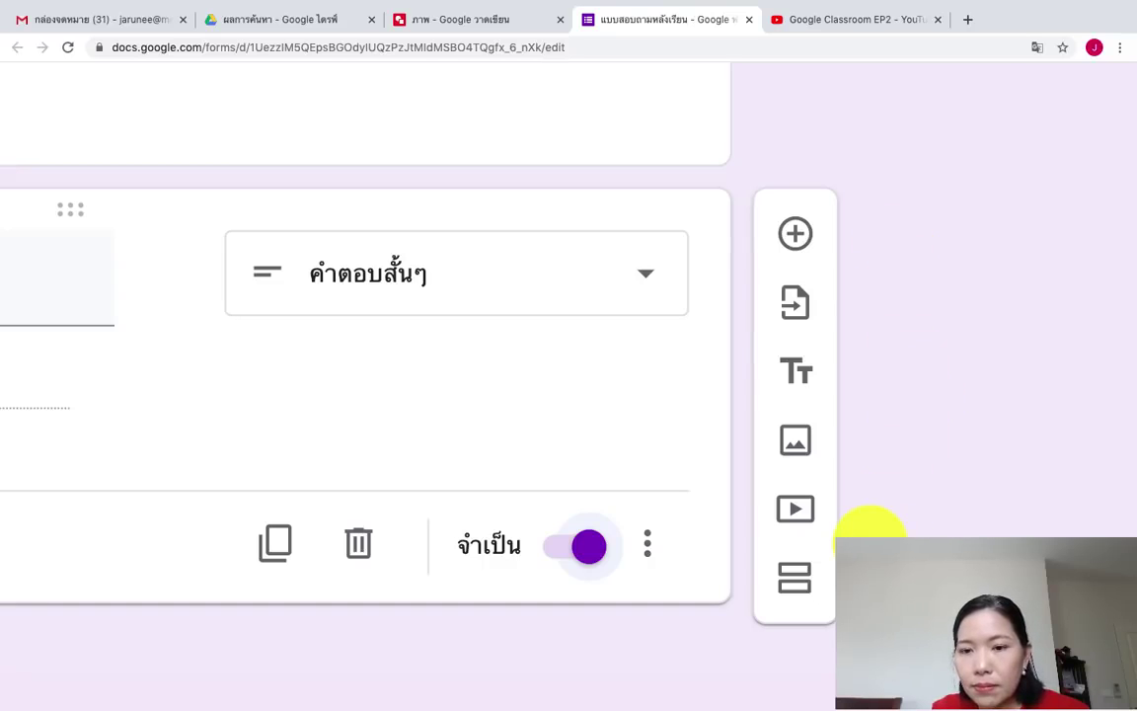
left_click(796, 584)
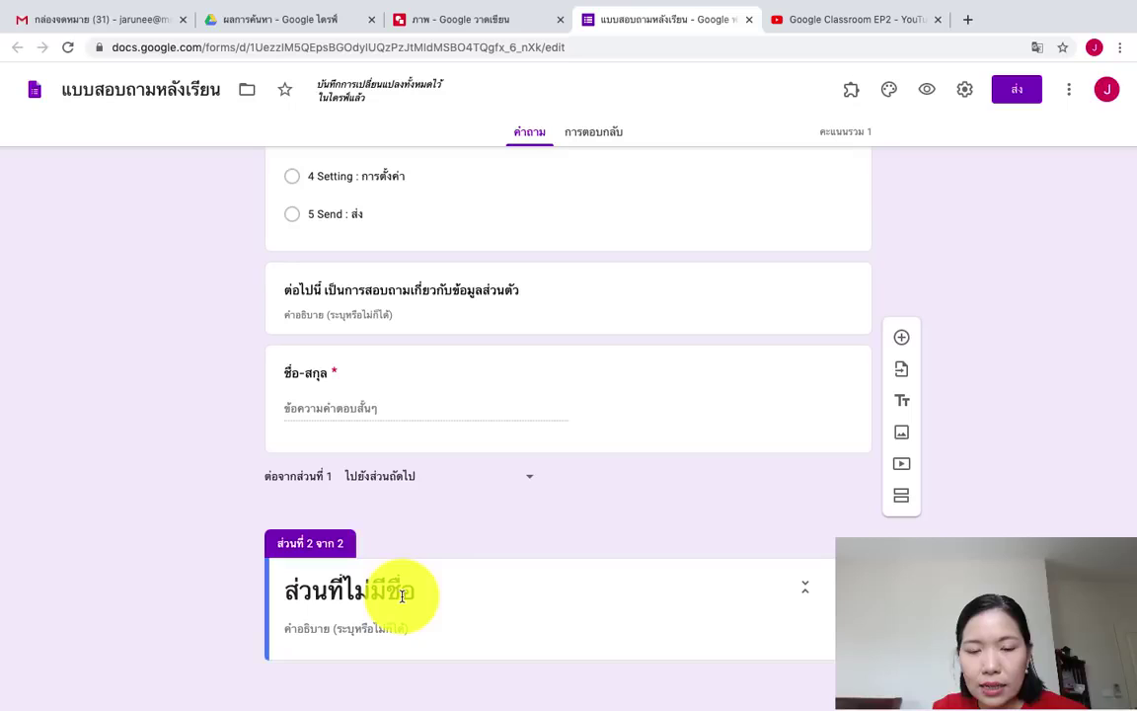
left_click(454, 589)
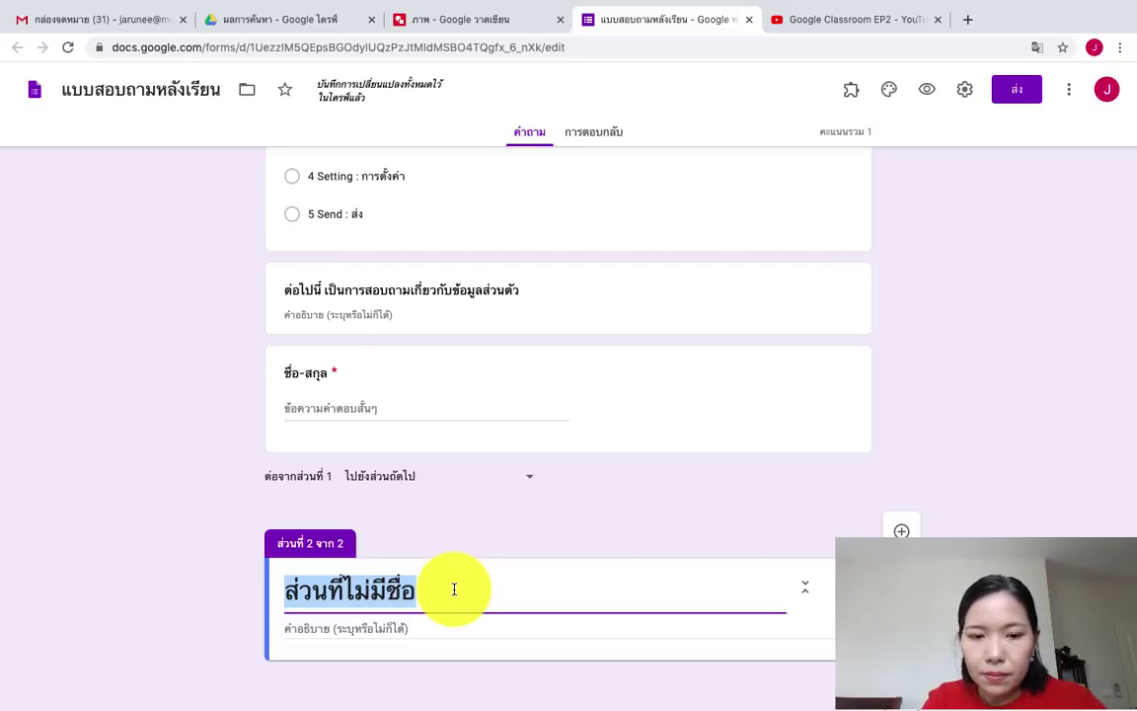
type("สิ")
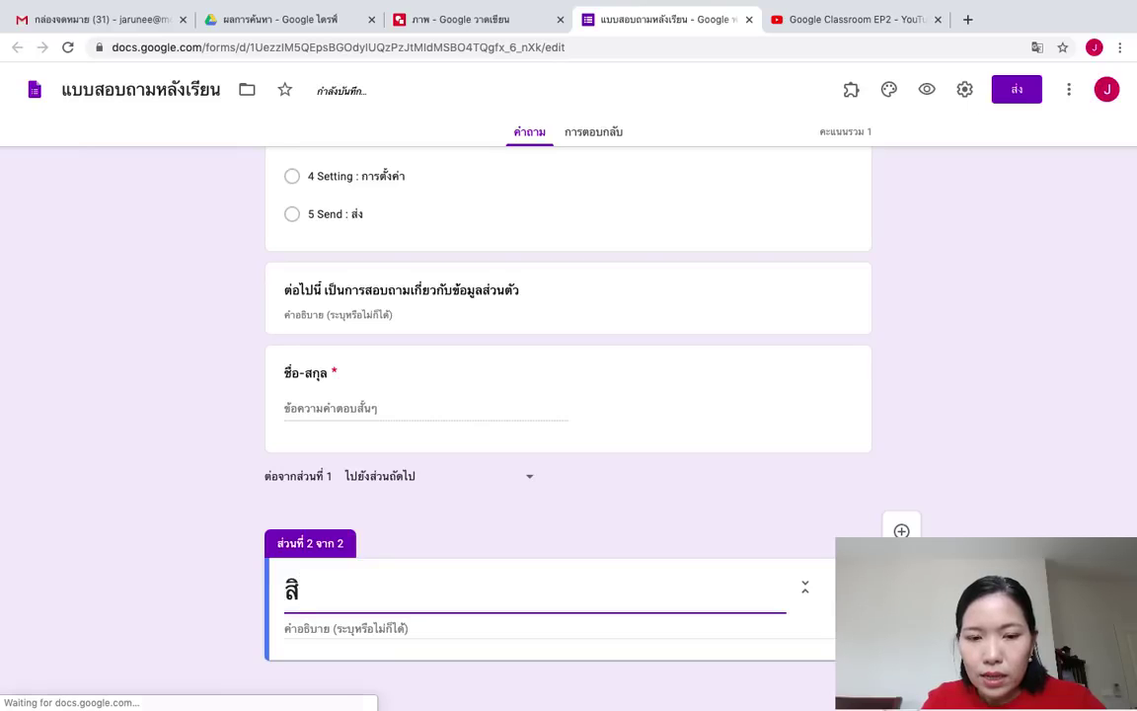
type("่งที่อยาก")
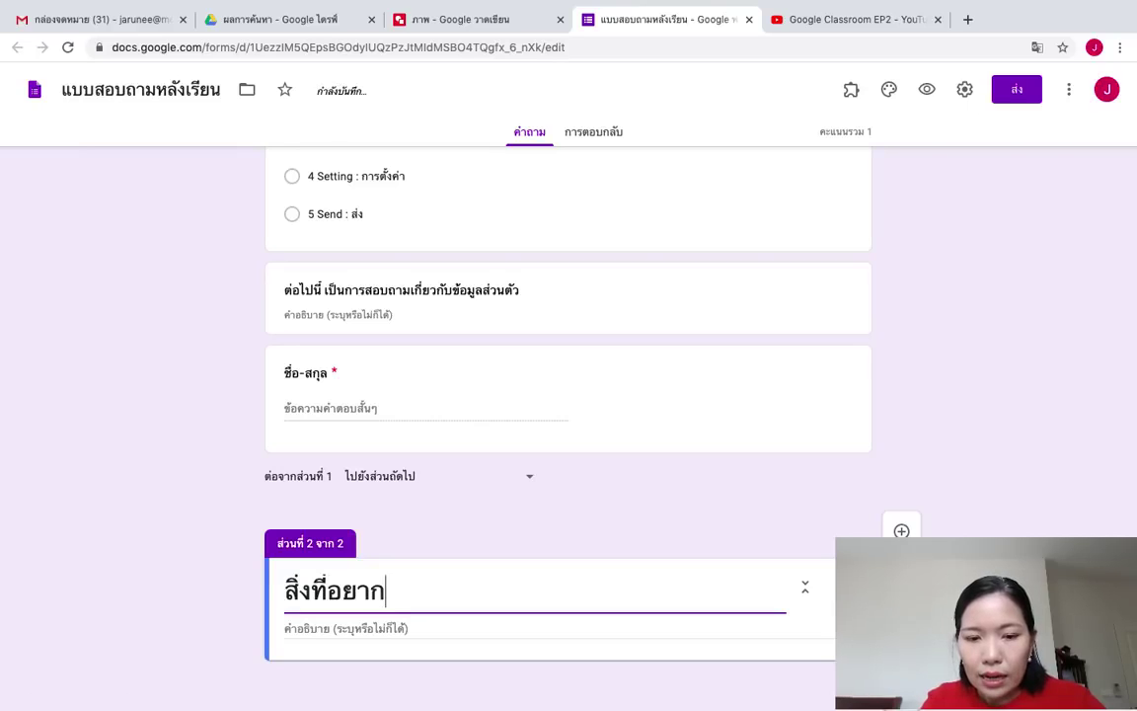
type("เรียนรู้เพิ่มเติม")
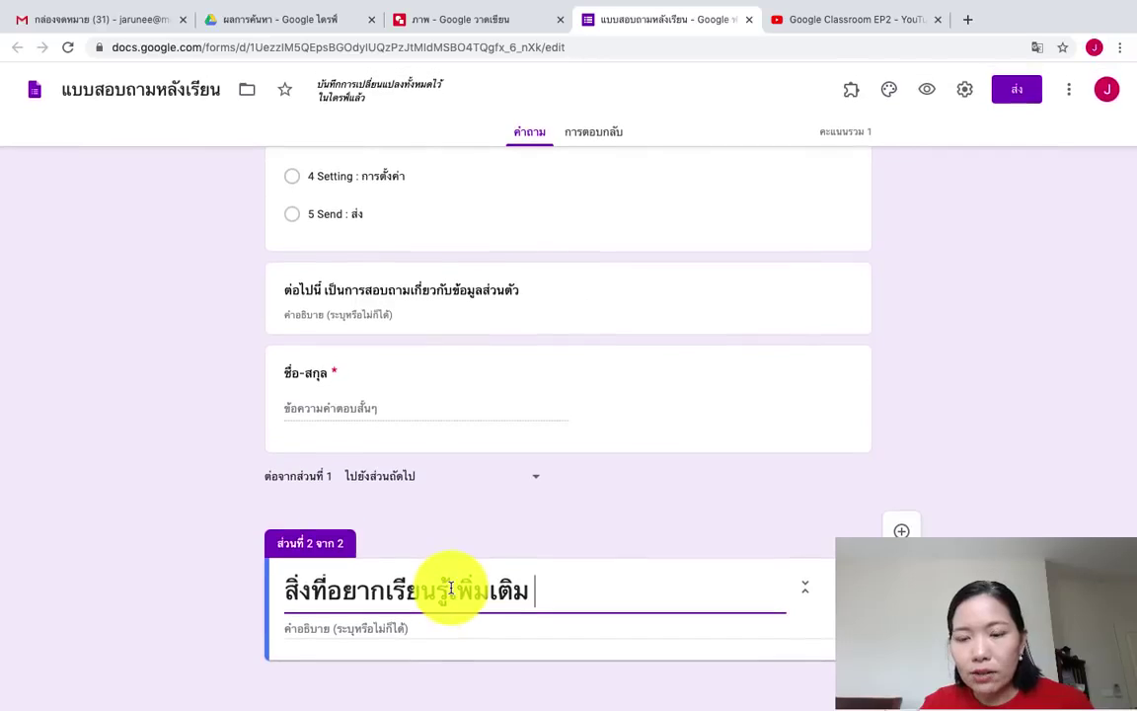
Step: Add a paragraph question titled "ความสนใจที่อยากเรียนรู้เพิ่มเติม" to the second section
left_click(904, 533)
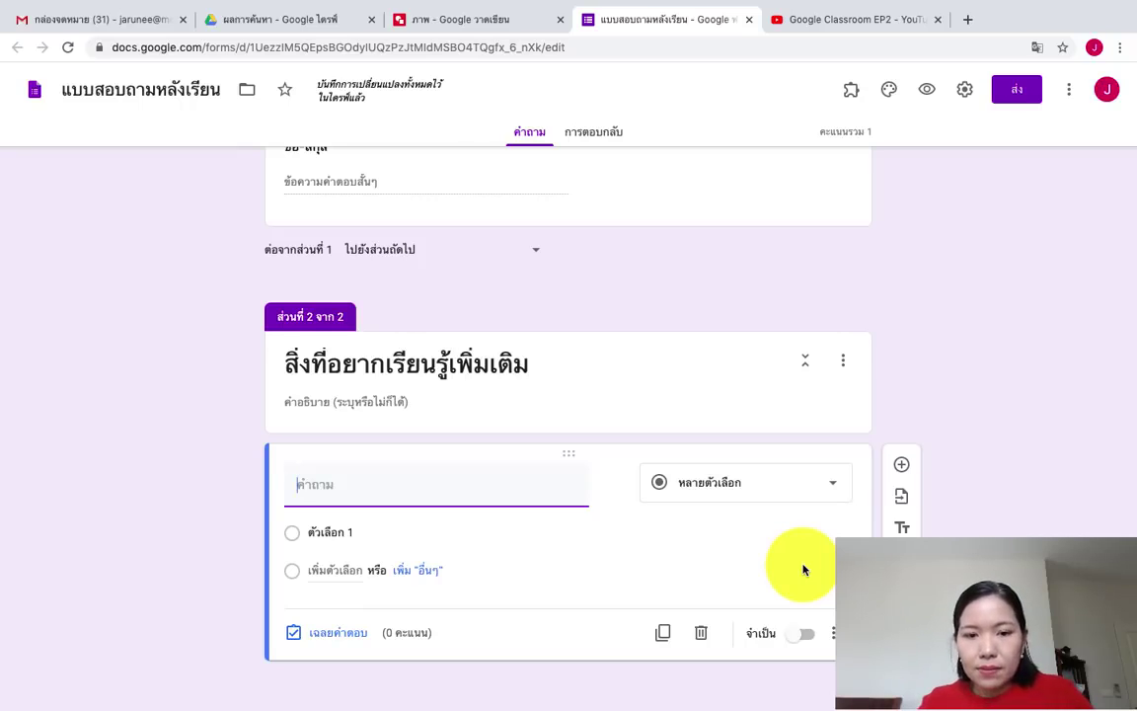
type("ความ")
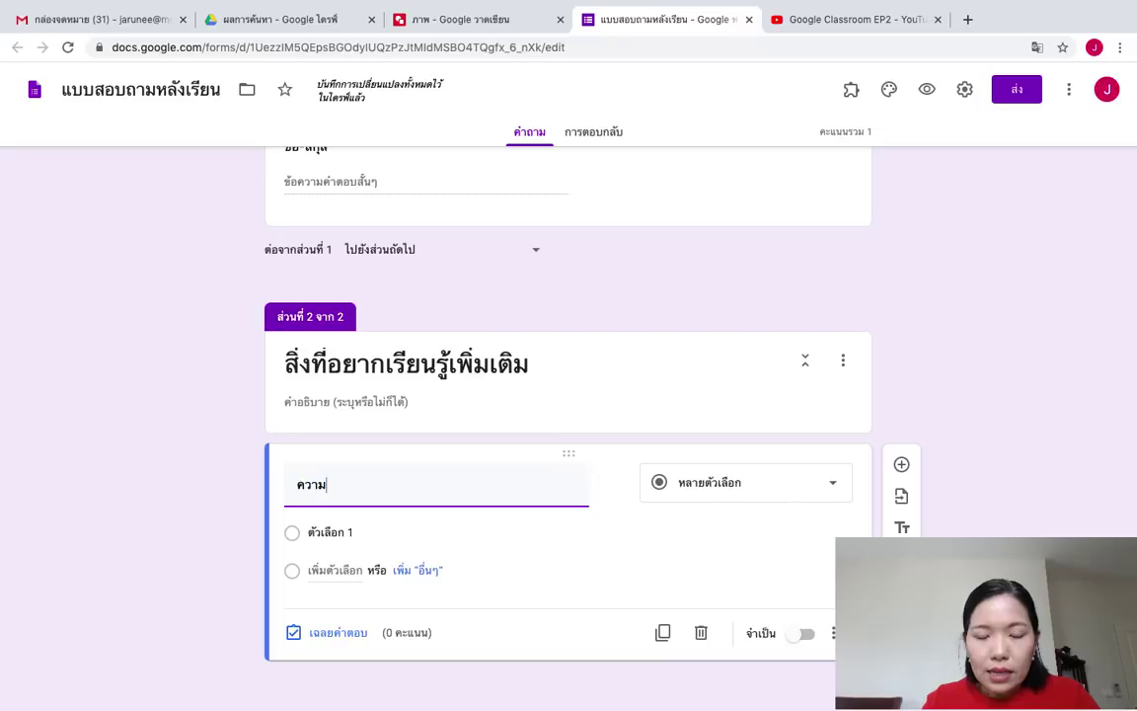
type("สนใจที่อยาก")
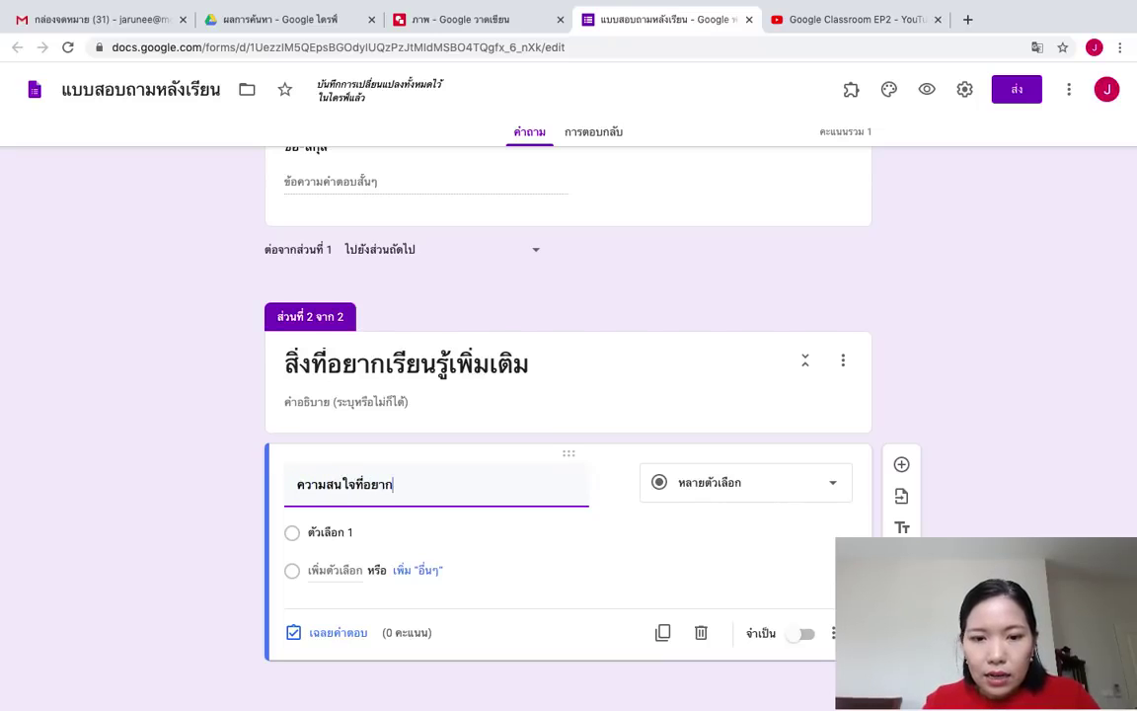
type("เรียนรู้เพิ่มเติม")
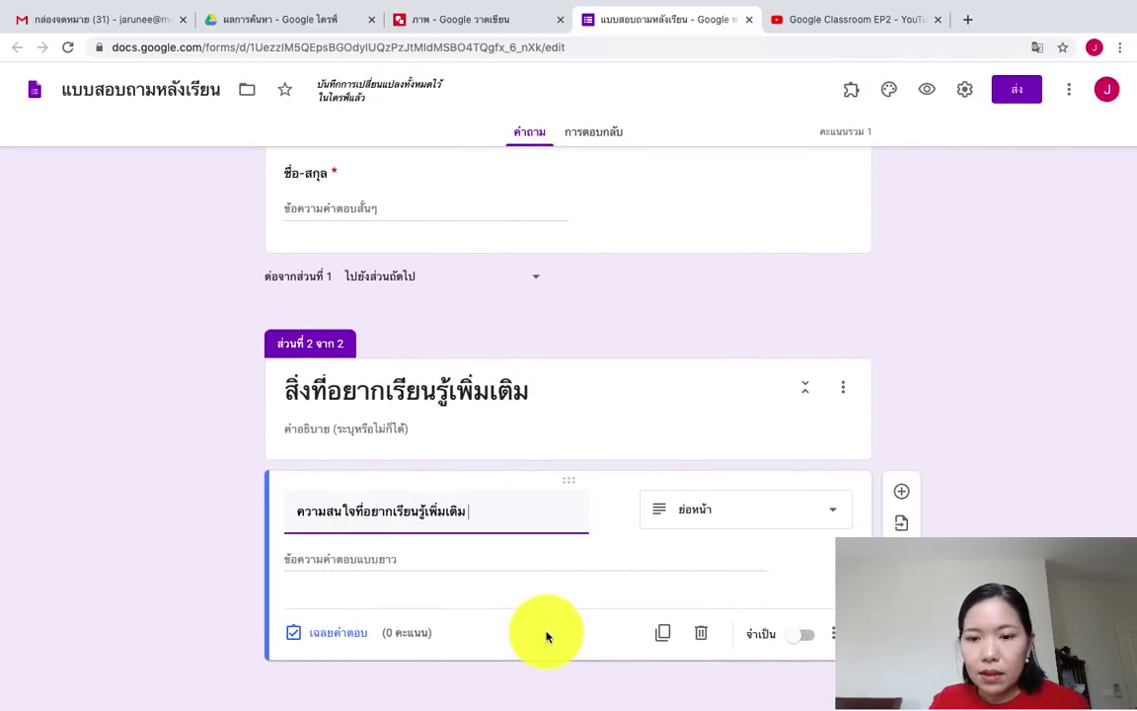
Step: Duplicate the paragraph question and retitle the copy "ข้อเสนอแนะอื่นๆ เพิ่มเติม"
left_click(661, 633)
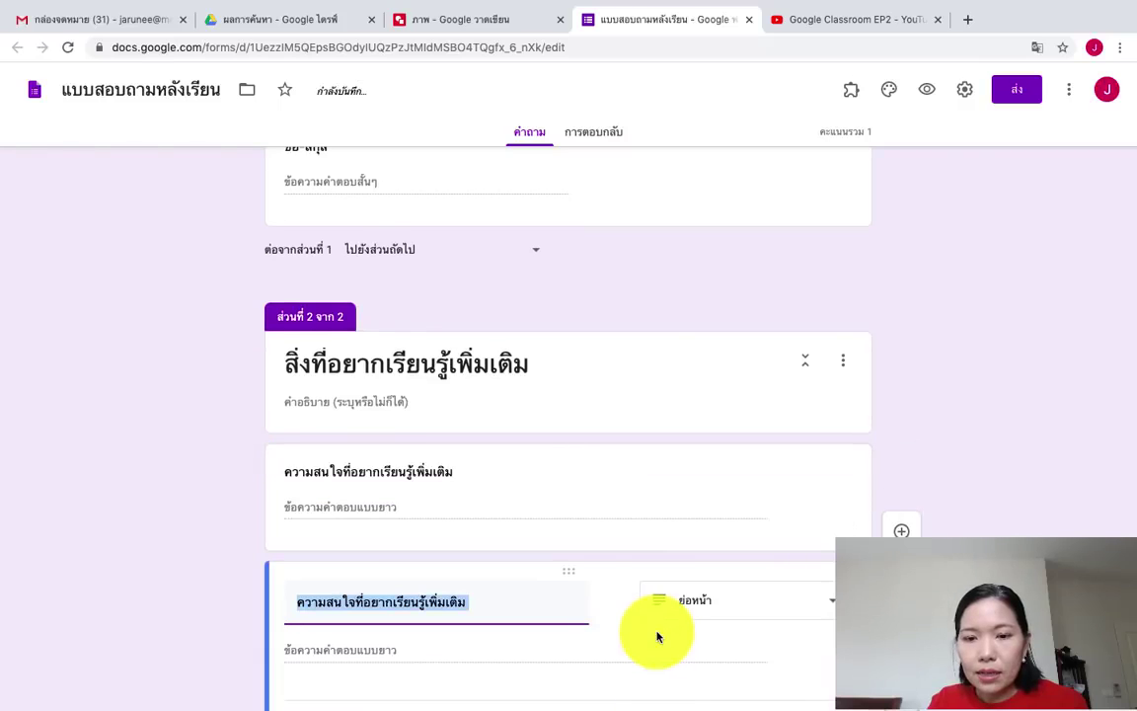
left_click(617, 516)
scroll(668, 606, "up", 5)
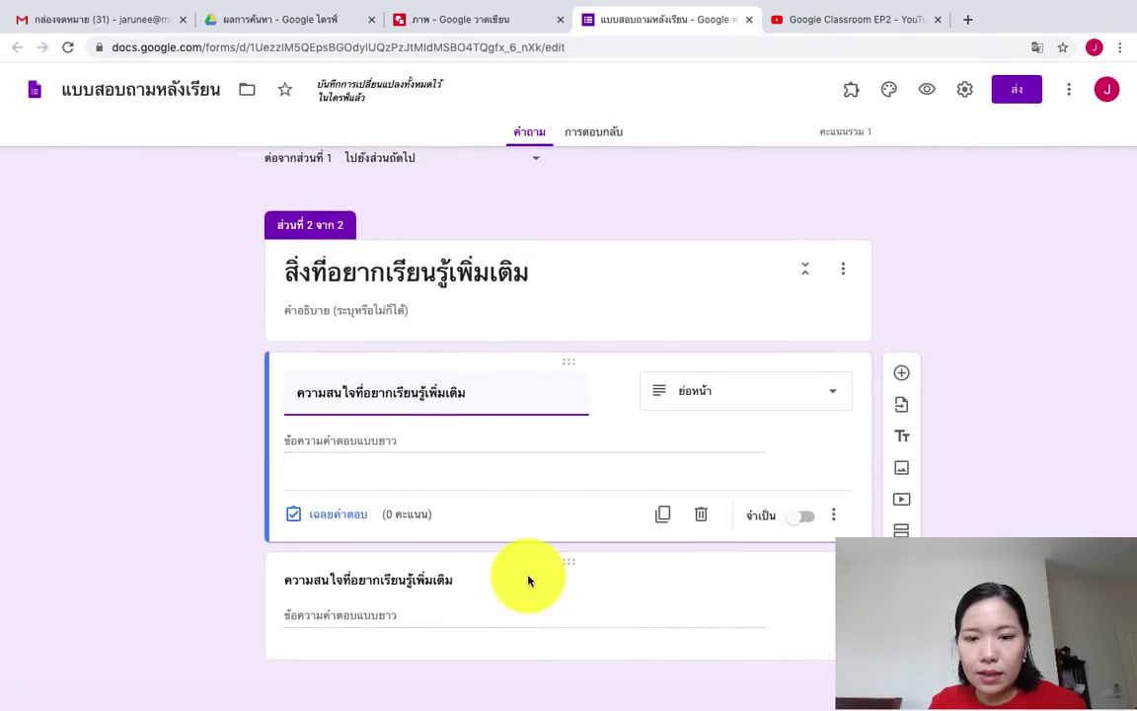
left_click(528, 581)
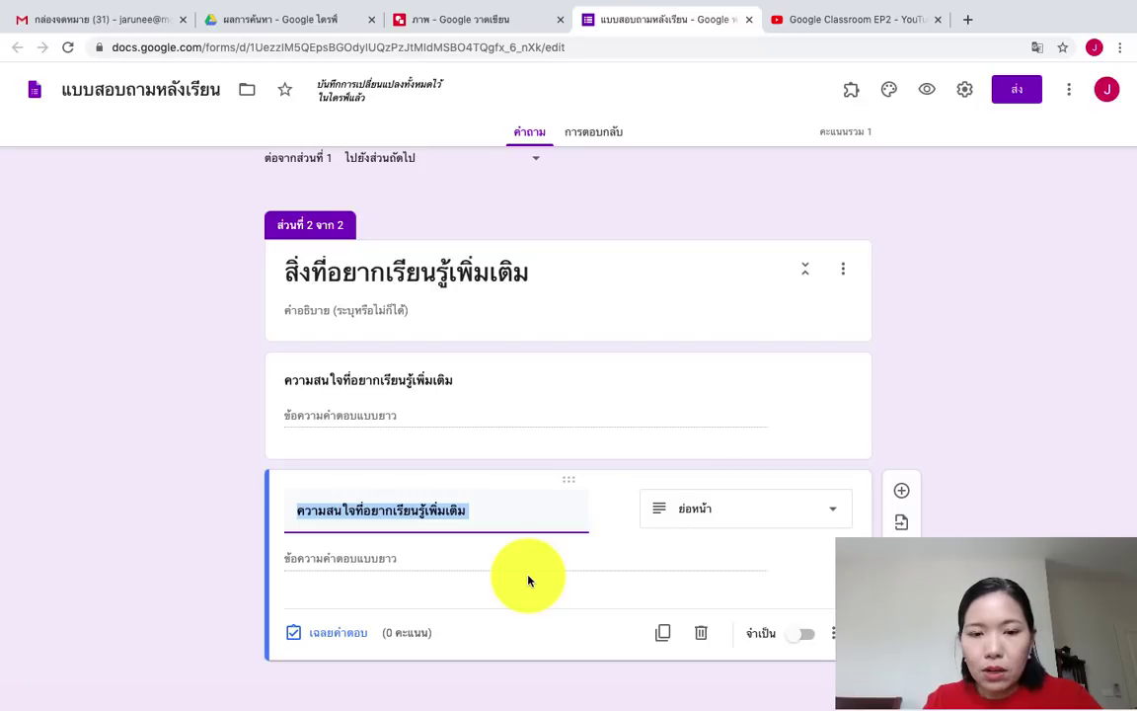
type("ข้อ")
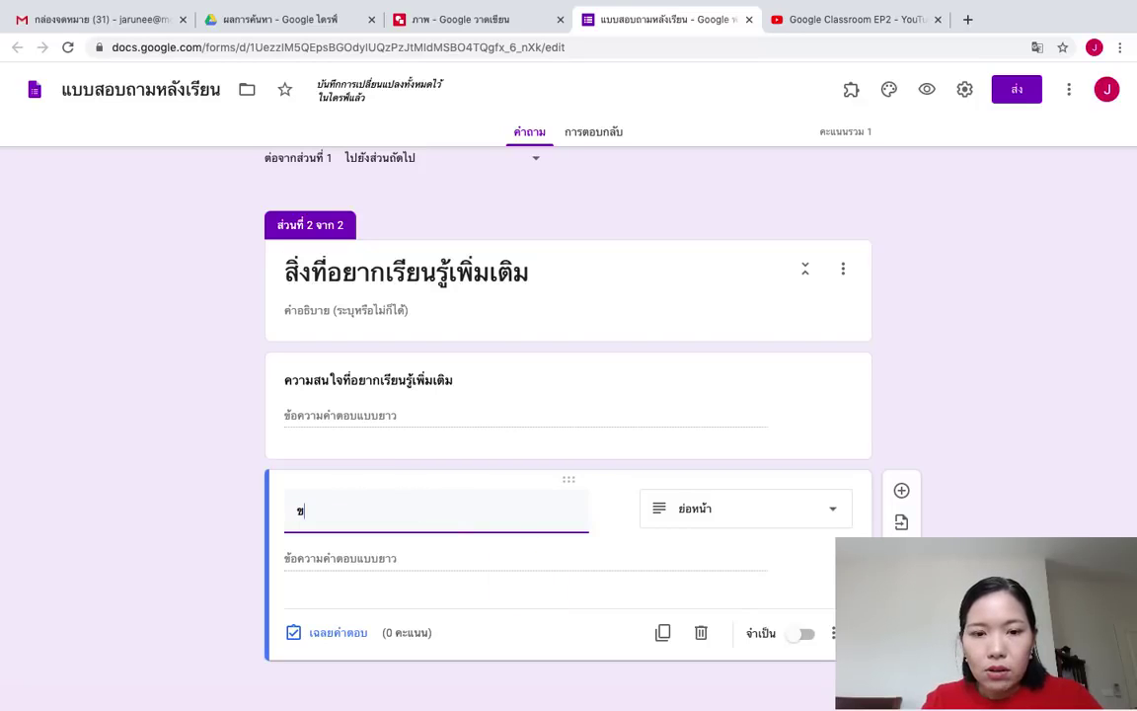
type("เสนอแนะอื่น")
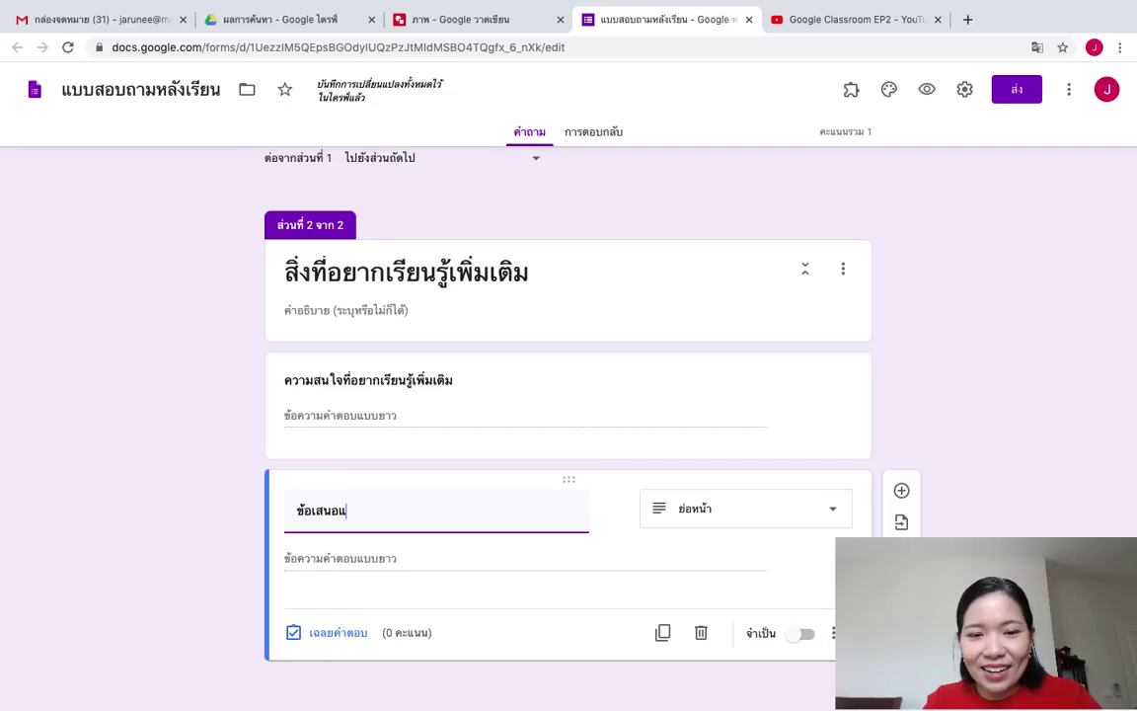
type("ๆ เพิ่มเติม")
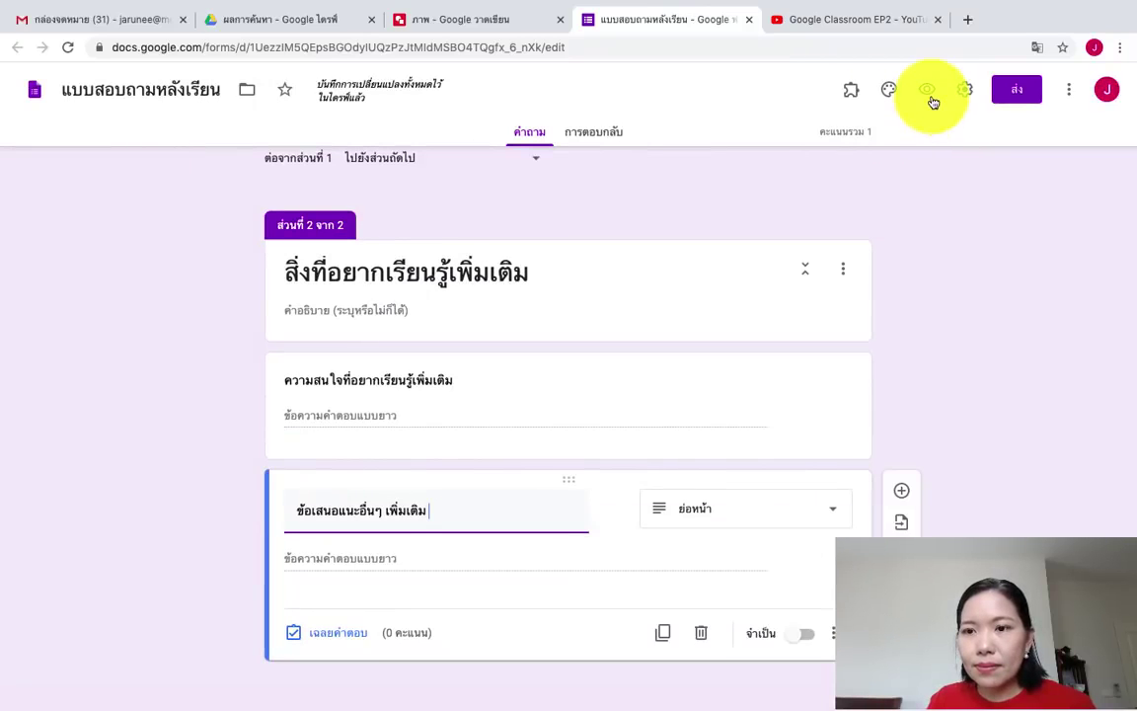
Step: Preview the form, examine the whole first section and try to continue to the second section without answering
left_click(929, 94)
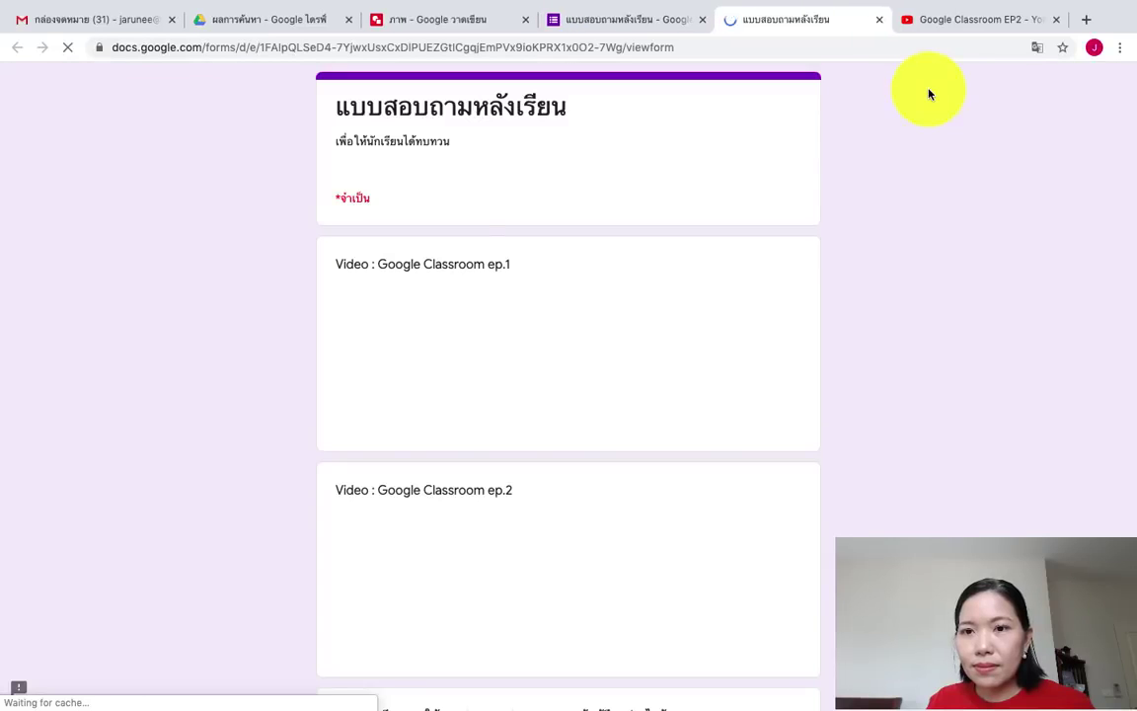
scroll(809, 464, "down", 2)
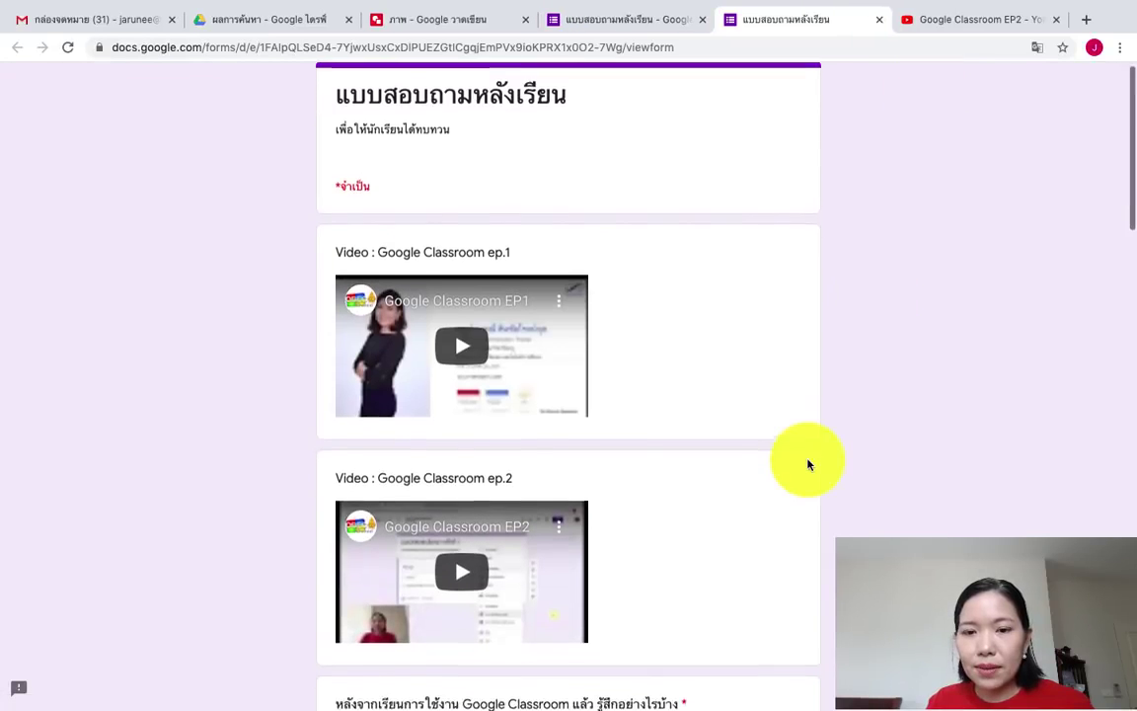
scroll(808, 464, "down", 5)
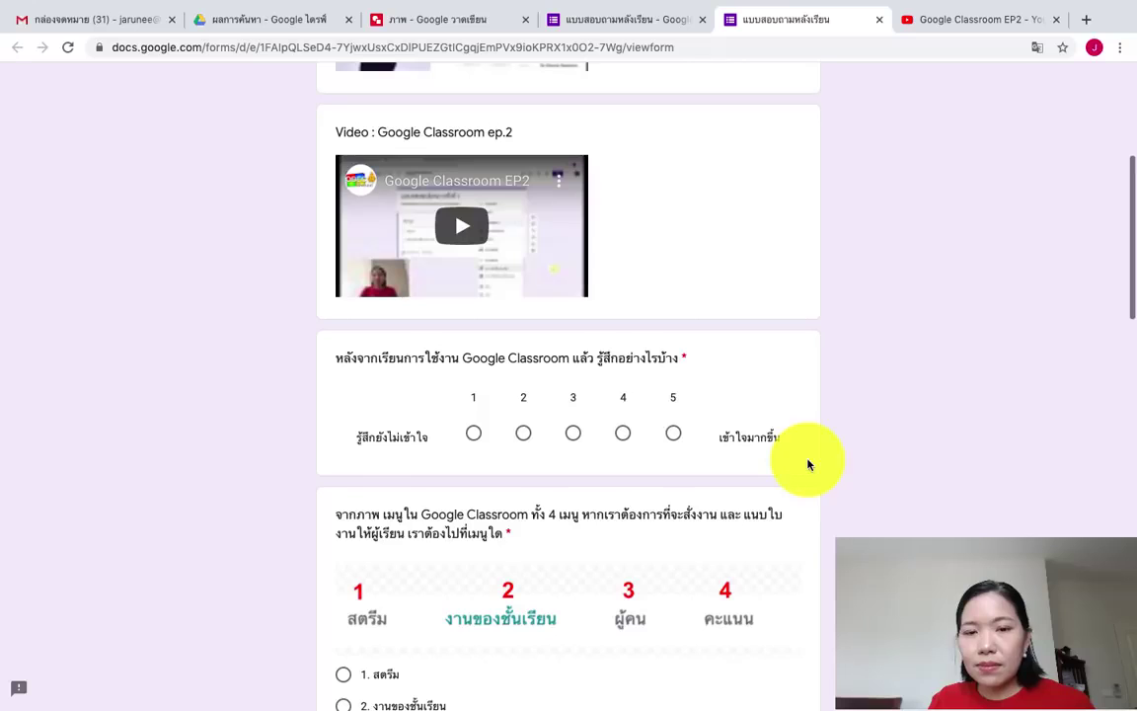
scroll(808, 464, "down", 8)
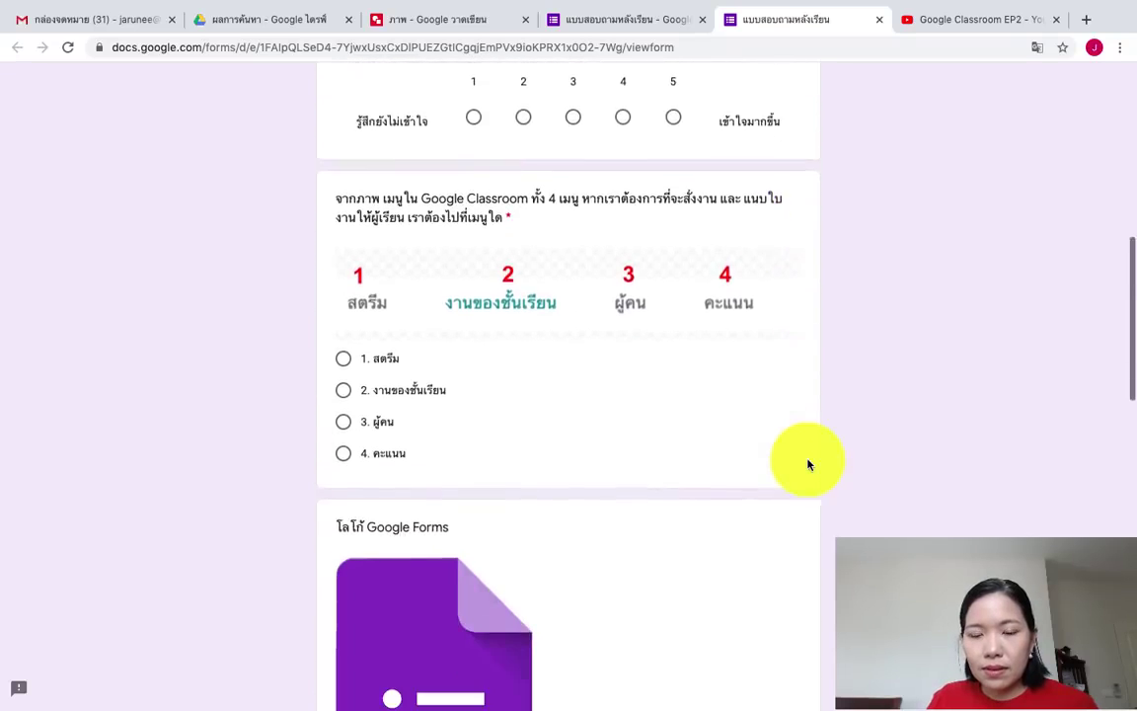
scroll(807, 464, "down", 1)
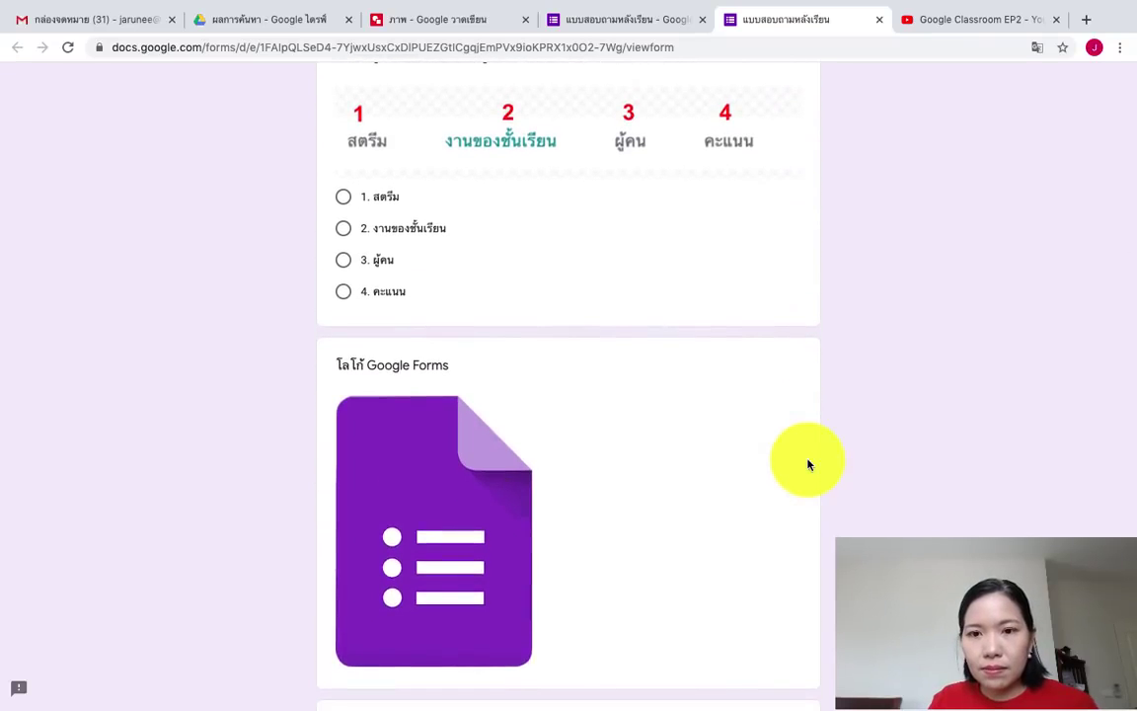
scroll(808, 464, "down", 8)
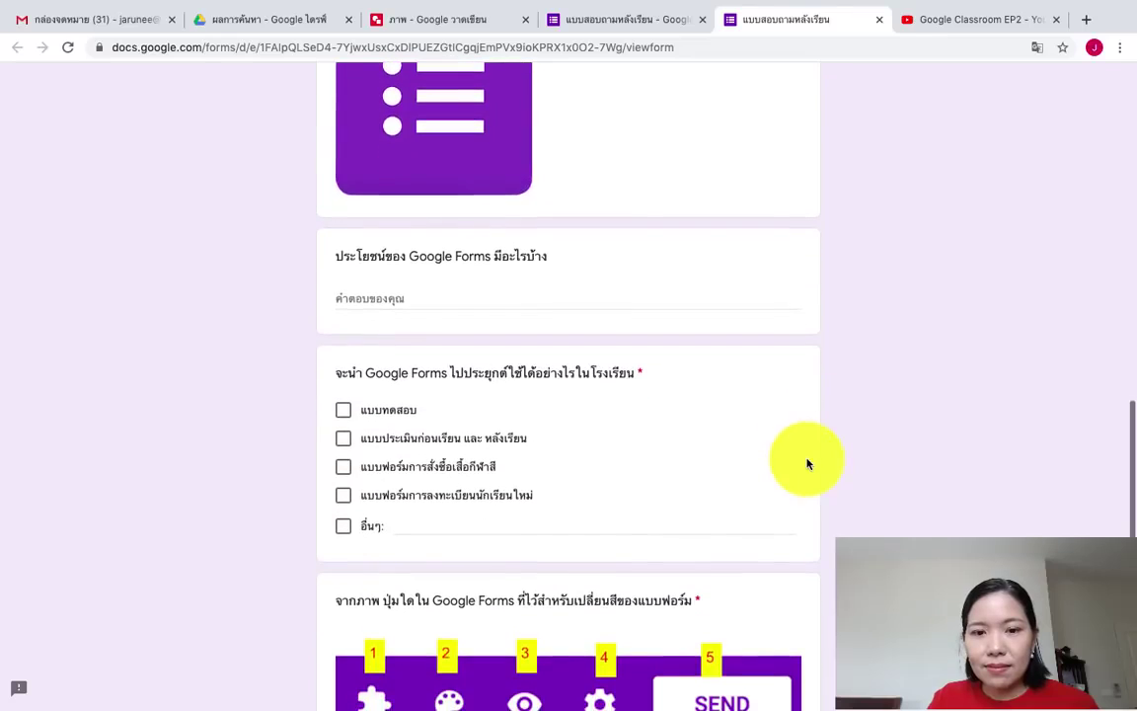
scroll(808, 464, "down", 7)
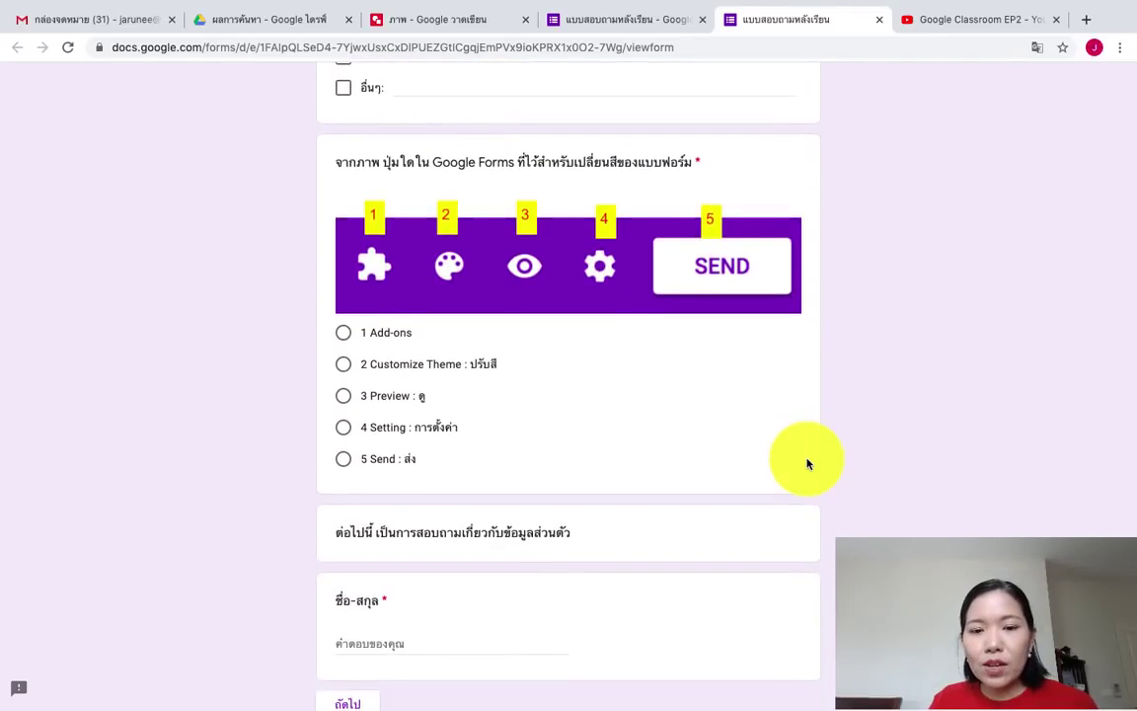
scroll(807, 464, "down", 3)
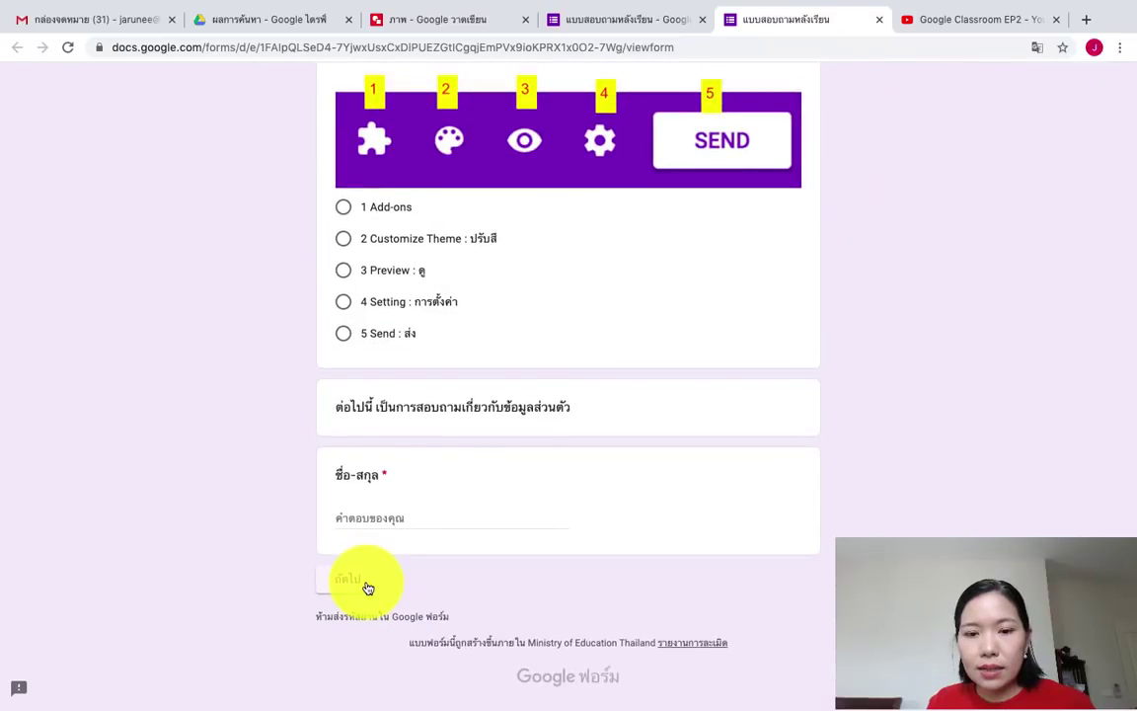
left_click(367, 587)
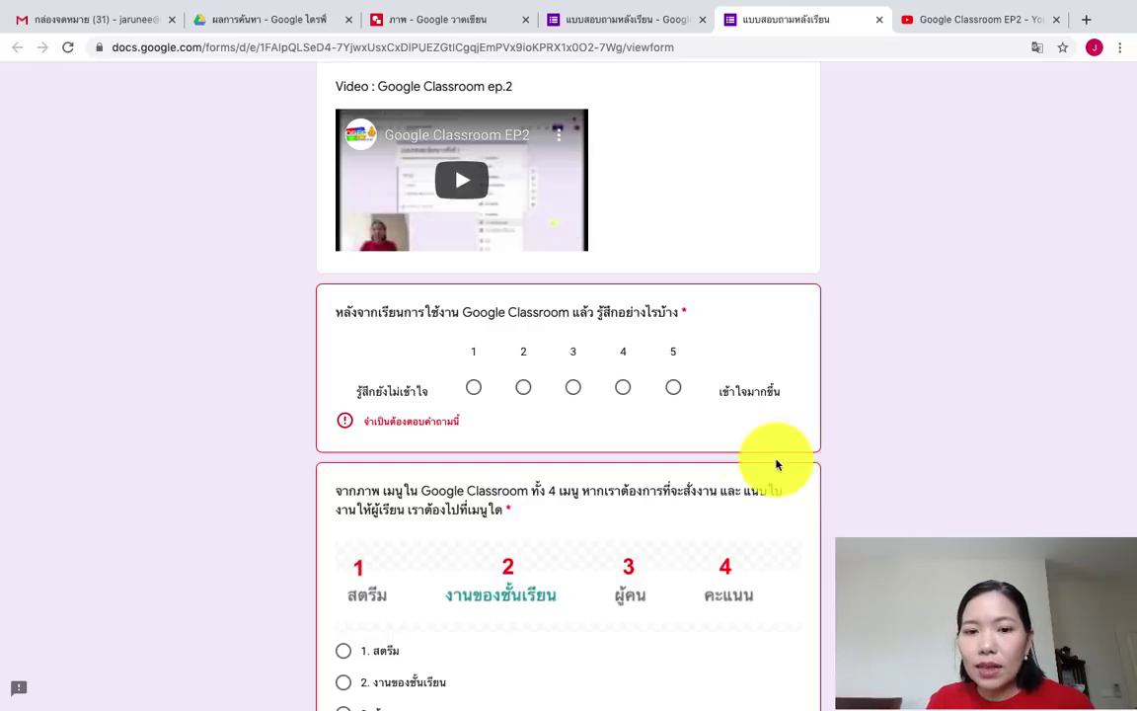
Step: In the preview, rate the feeling after learning Google Classroom as 5 and answer the question about its four menus
left_click(675, 394)
scroll(672, 399, "down", 5)
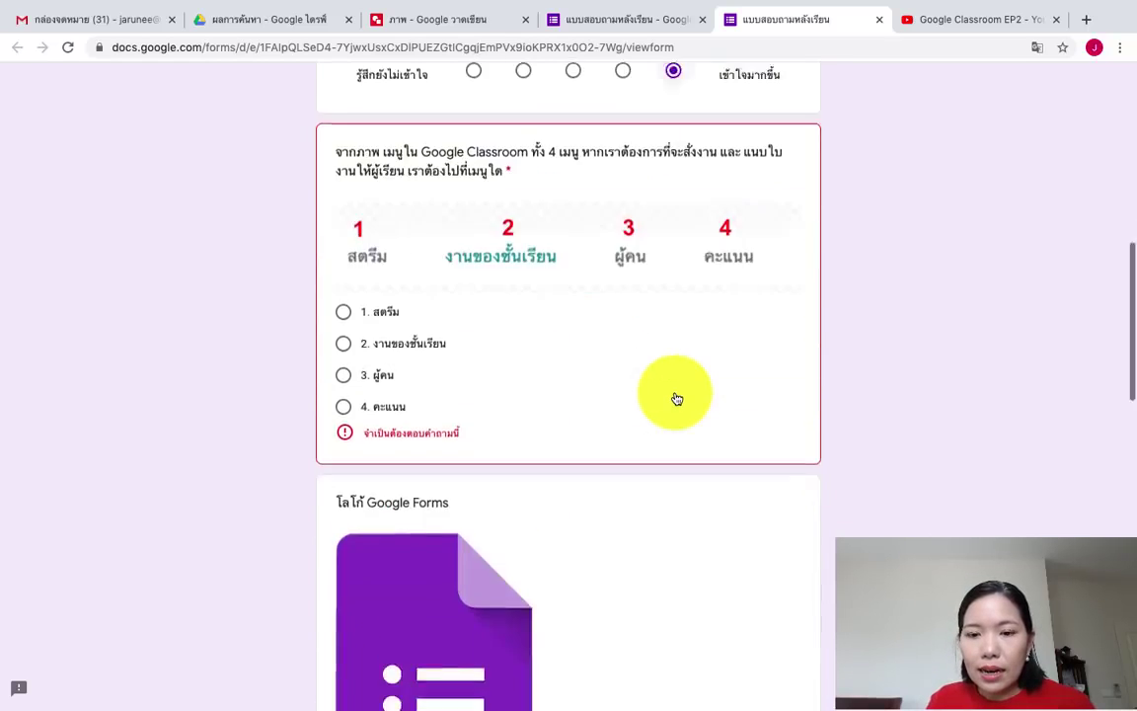
scroll(414, 254, "up", 1)
left_click(414, 259)
Step: Tick "แบบฟอร์มการลงทะเบียนนักเรียนใหม่" for the school use question and choose "2 Customize Theme : ปรับสี" for the form colour question
scroll(415, 259, "down", 6)
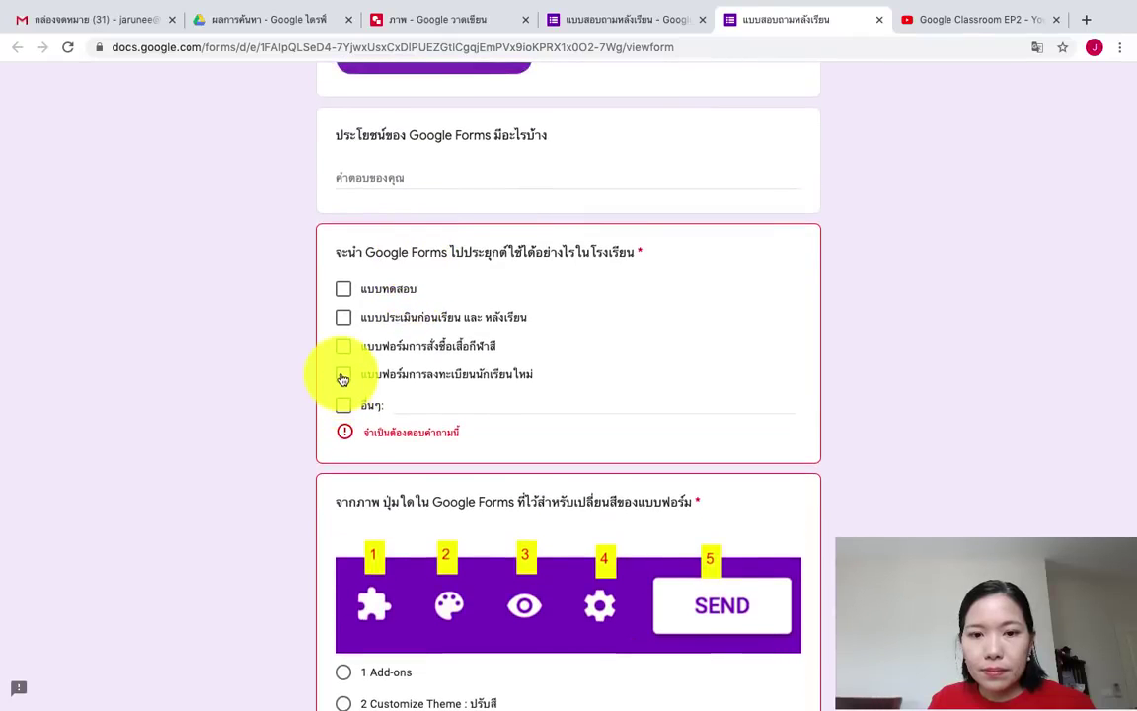
left_click(342, 374)
scroll(457, 431, "down", 5)
scroll(457, 436, "up", 3)
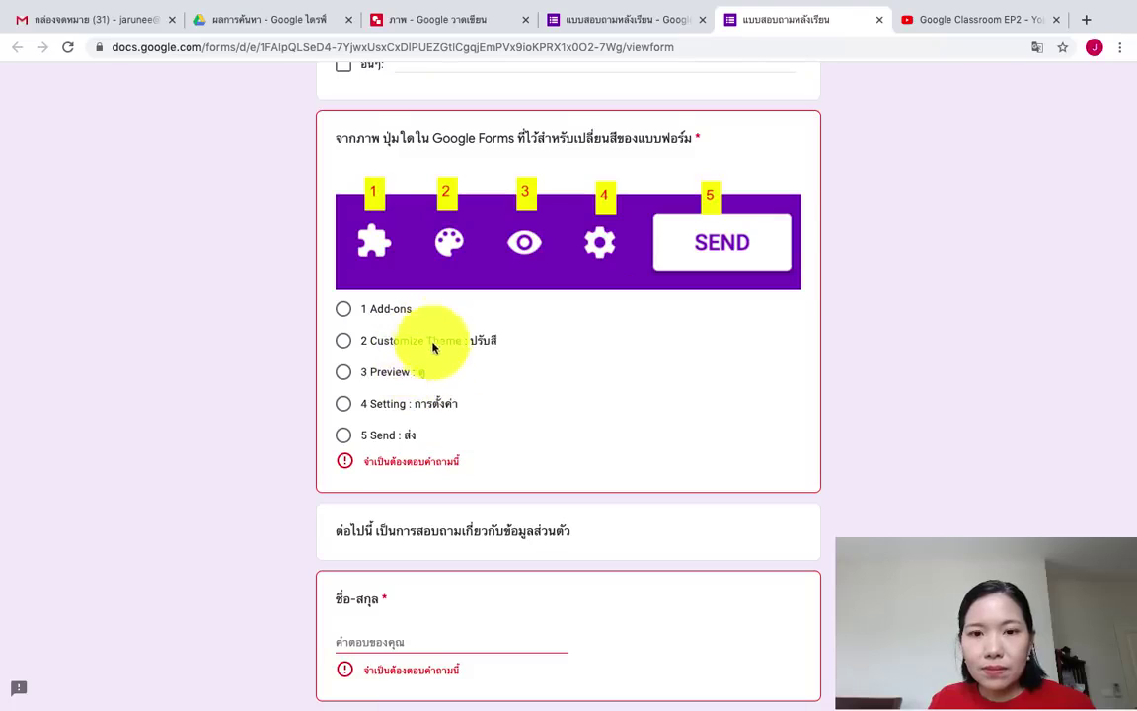
left_click(375, 342)
scroll(375, 343, "down", 2)
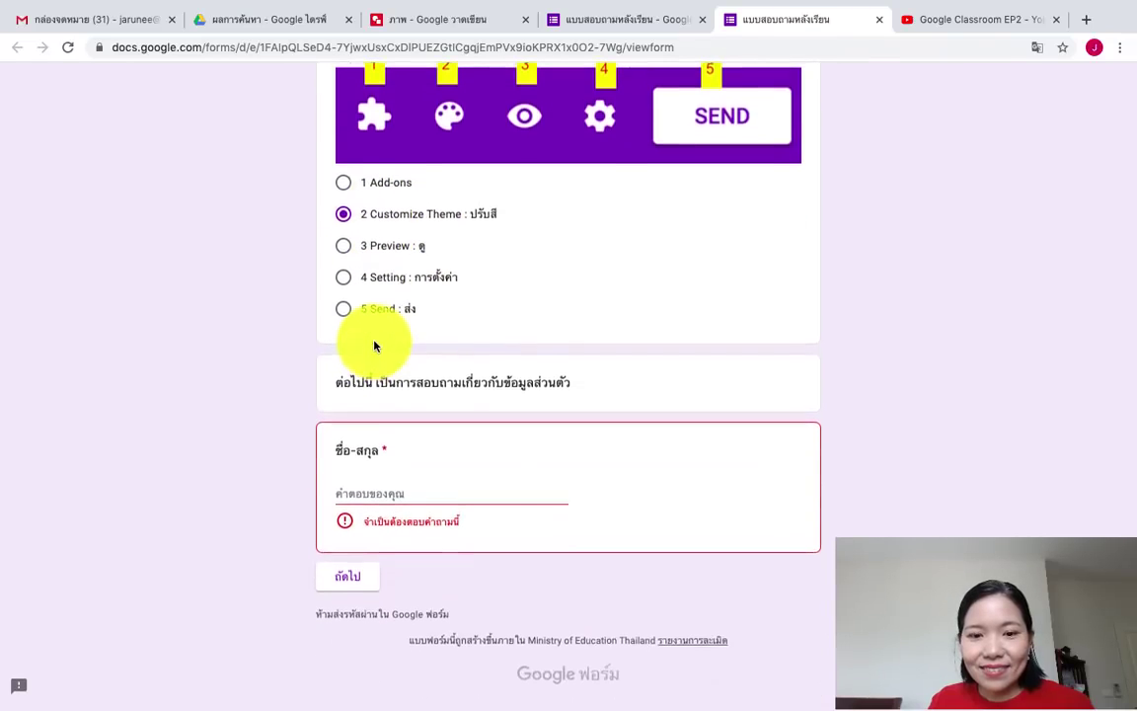
Step: Fill in the respondent's name, continue to the second section and check its two answer fields
left_click(392, 487)
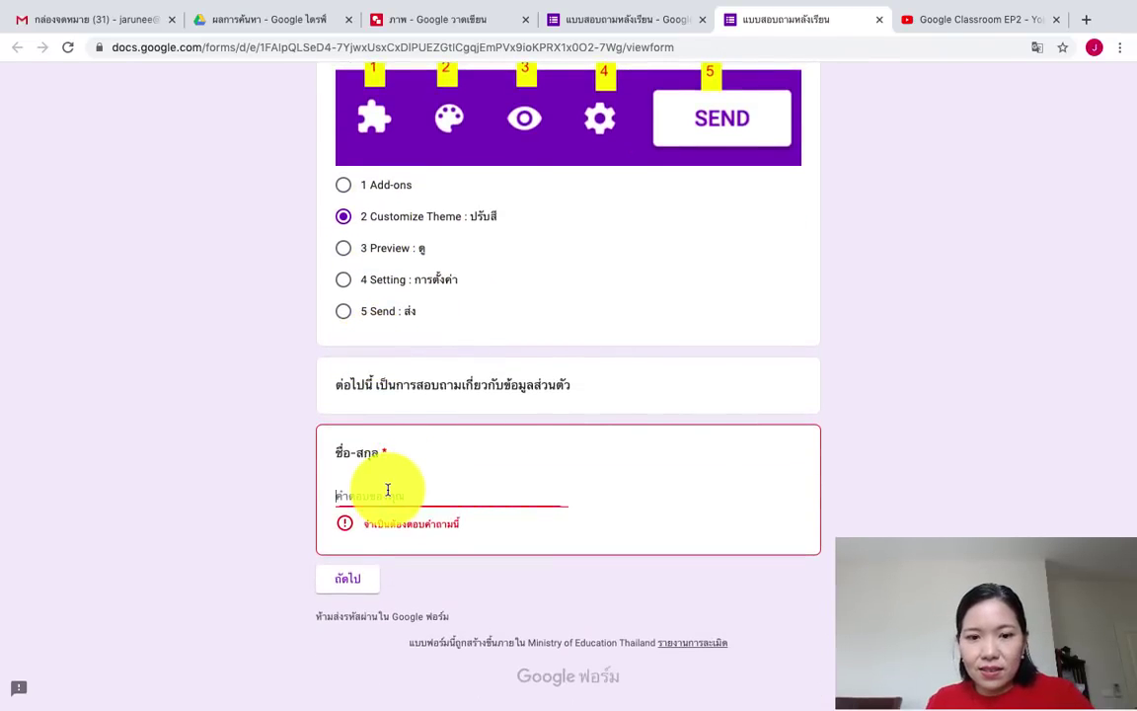
type("เก๋ไก๋ไฮเทค")
left_click(345, 573)
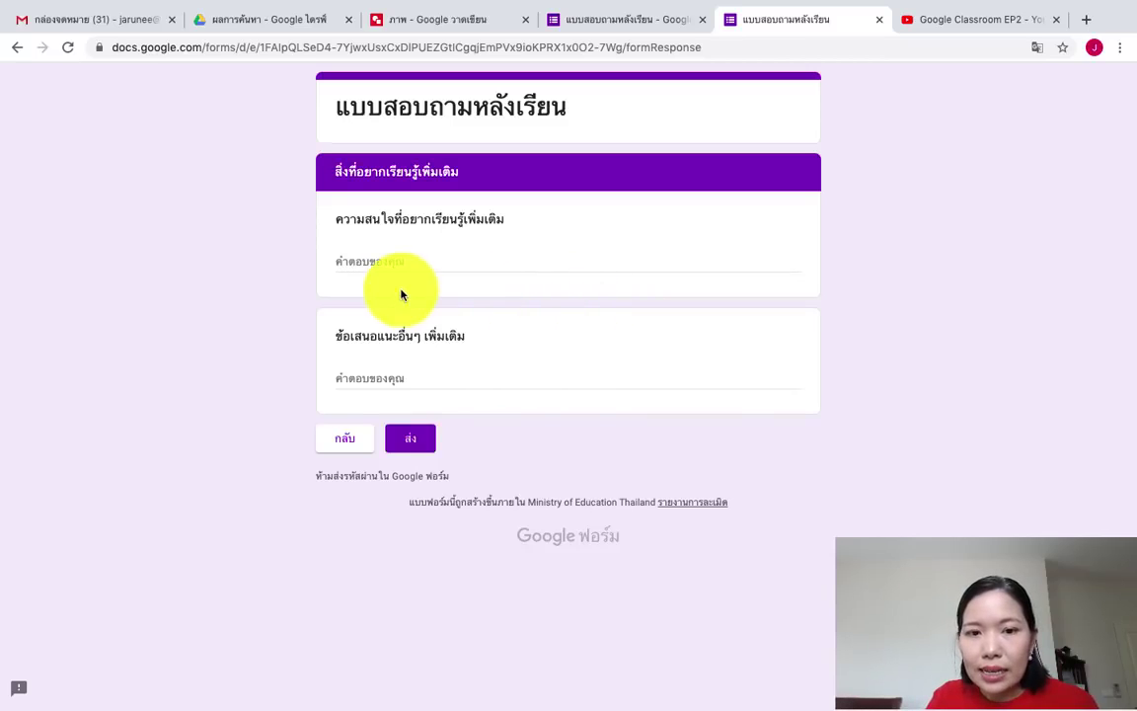
left_click(389, 262)
left_click(390, 375)
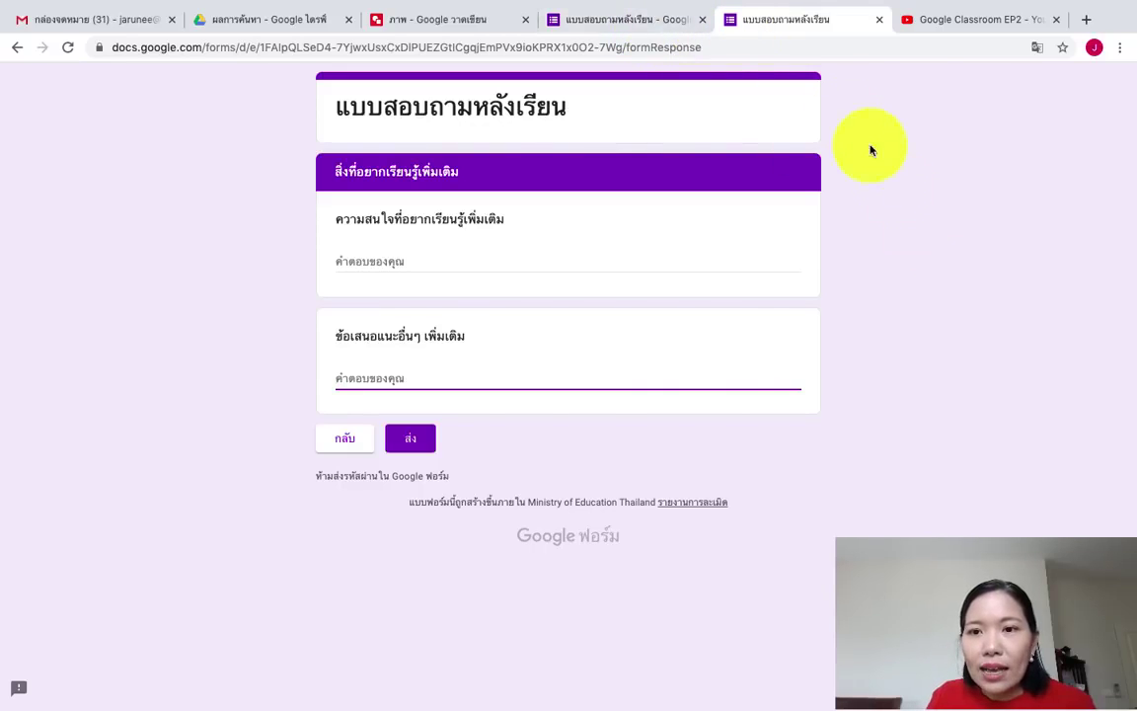
Step: Return to the form editor and examine the additional options available for the whole form
left_click(613, 20)
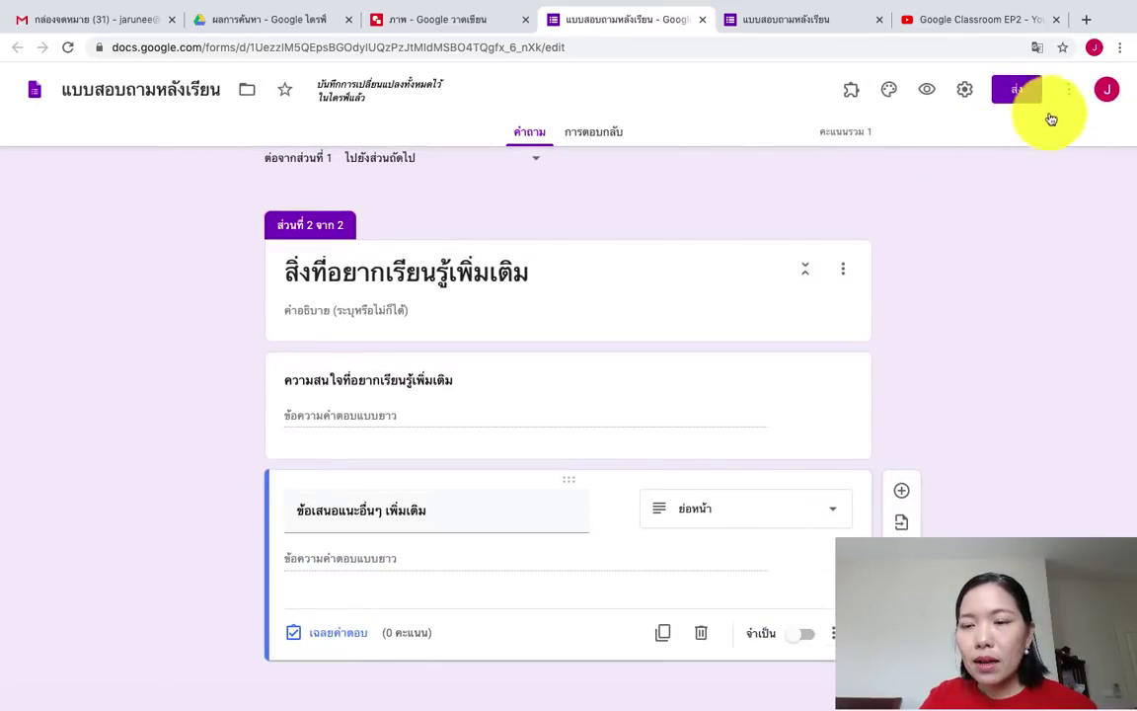
left_click(1070, 95)
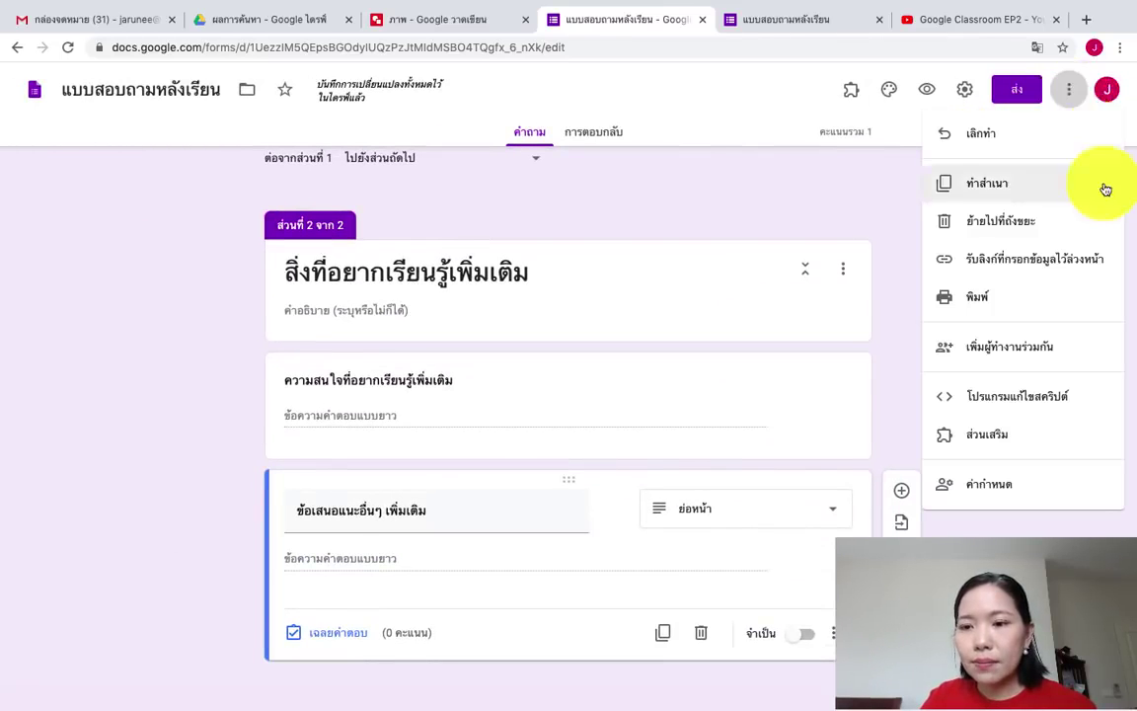
key("super+plus")
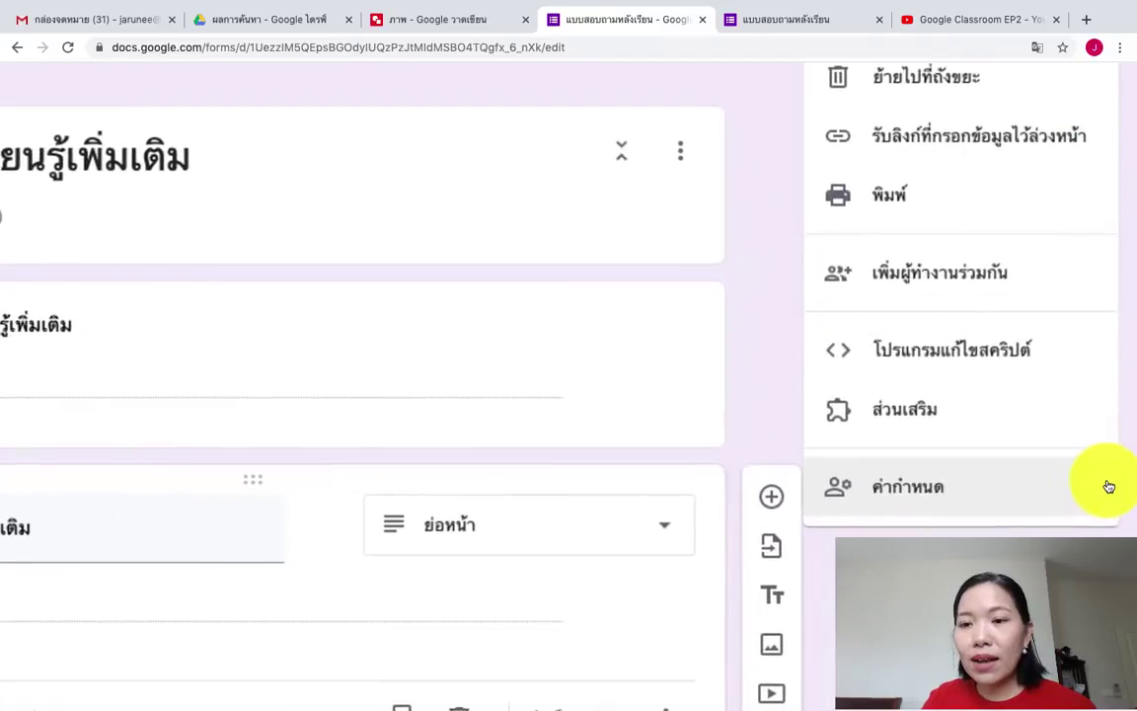
scroll(1110, 487, "up", 3)
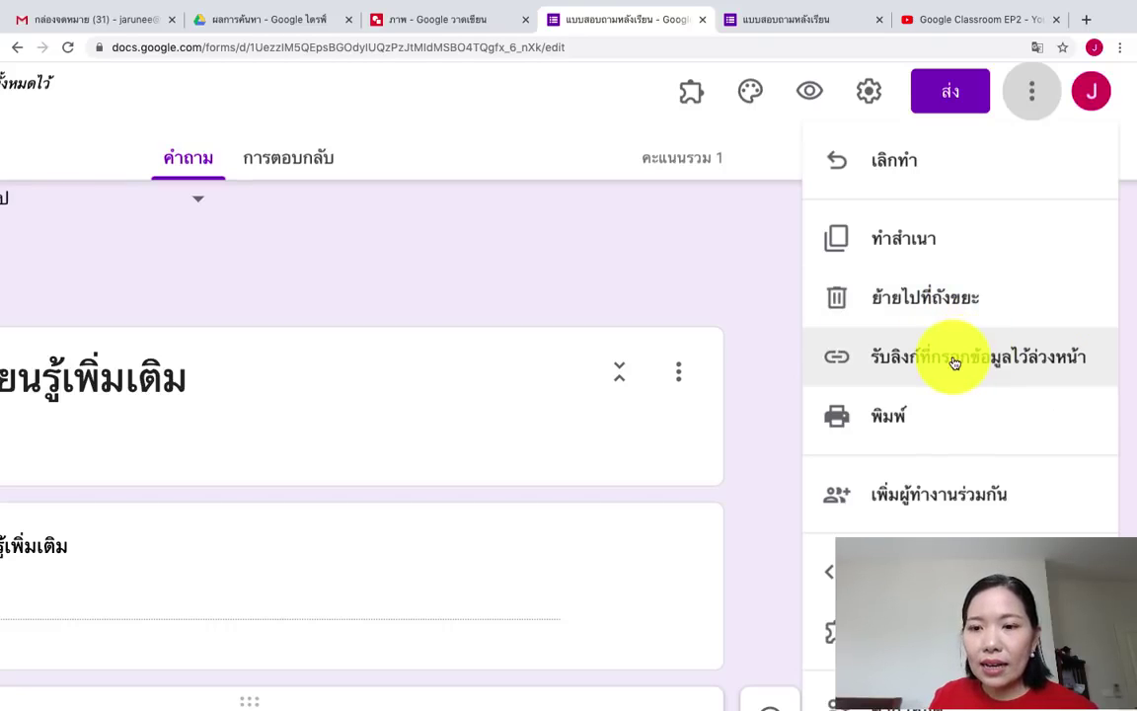
key("super+minus")
key("super+minus")
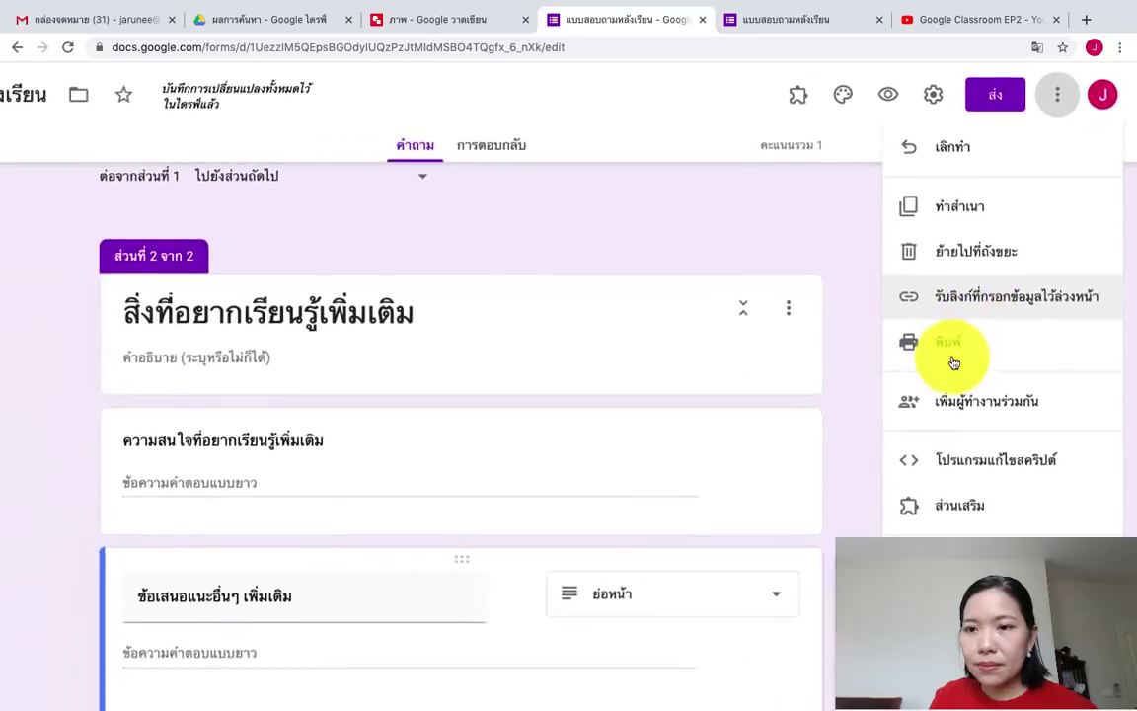
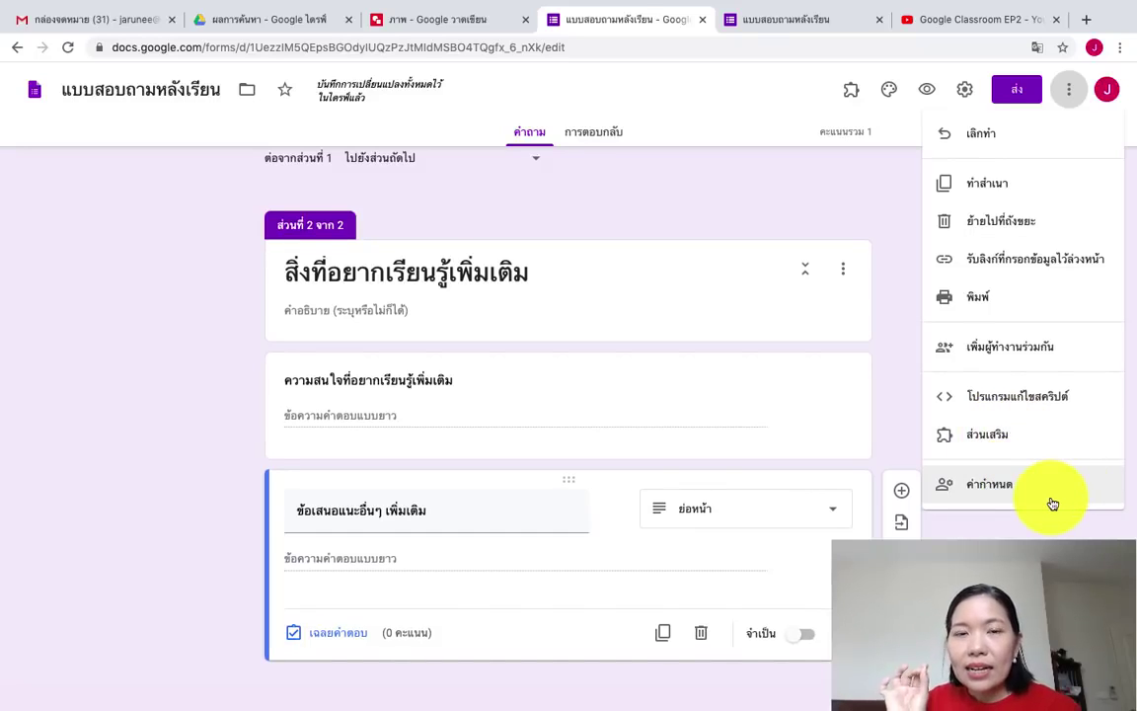
Step: Open the form's default settings (ค่ากำหนด), review the form and question defaults, and close them
scroll(1053, 503, "up", 5)
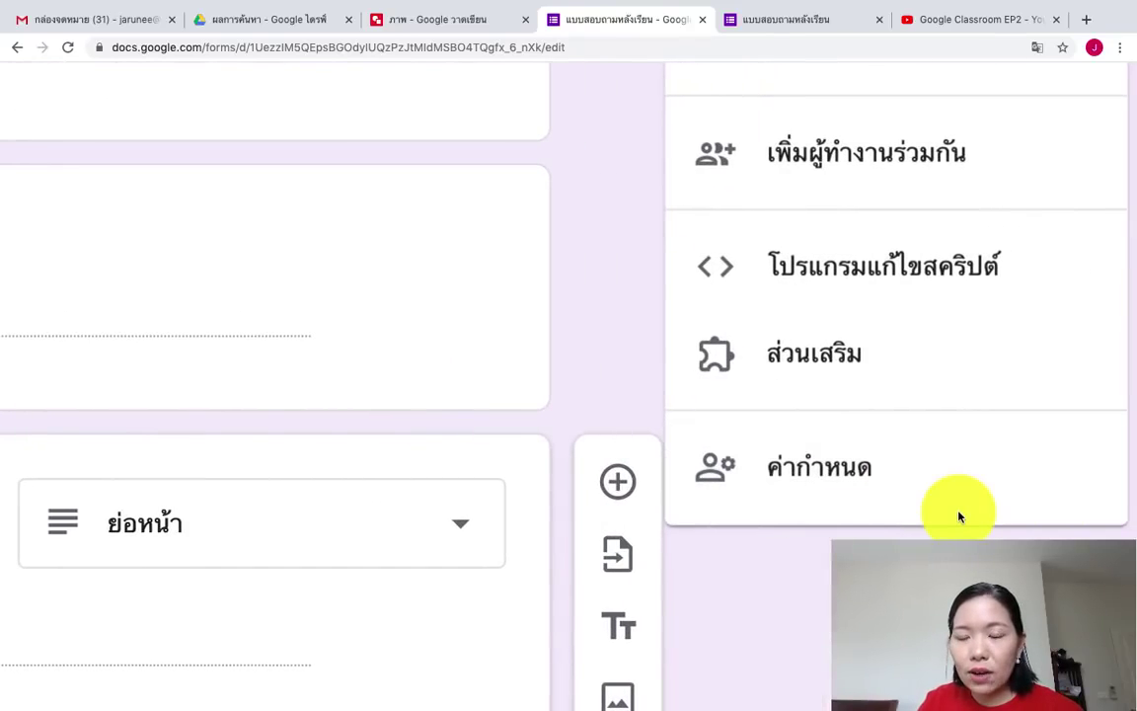
left_click(855, 491)
scroll(855, 491, "down", 5)
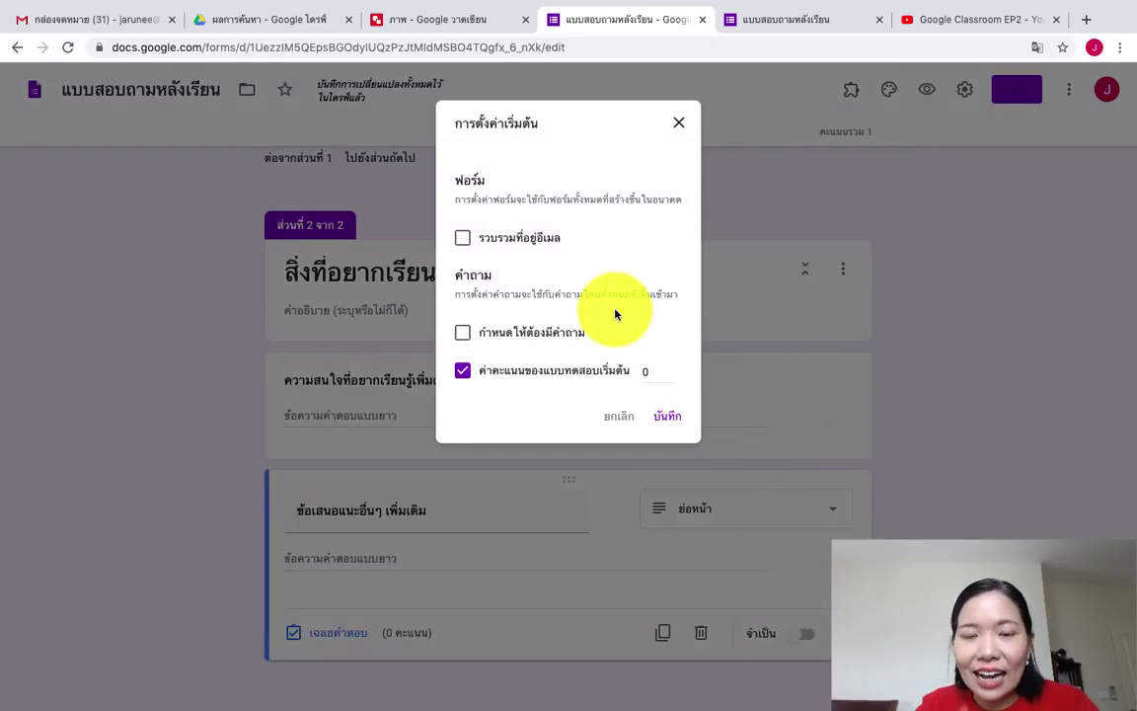
scroll(615, 314, "up", 5)
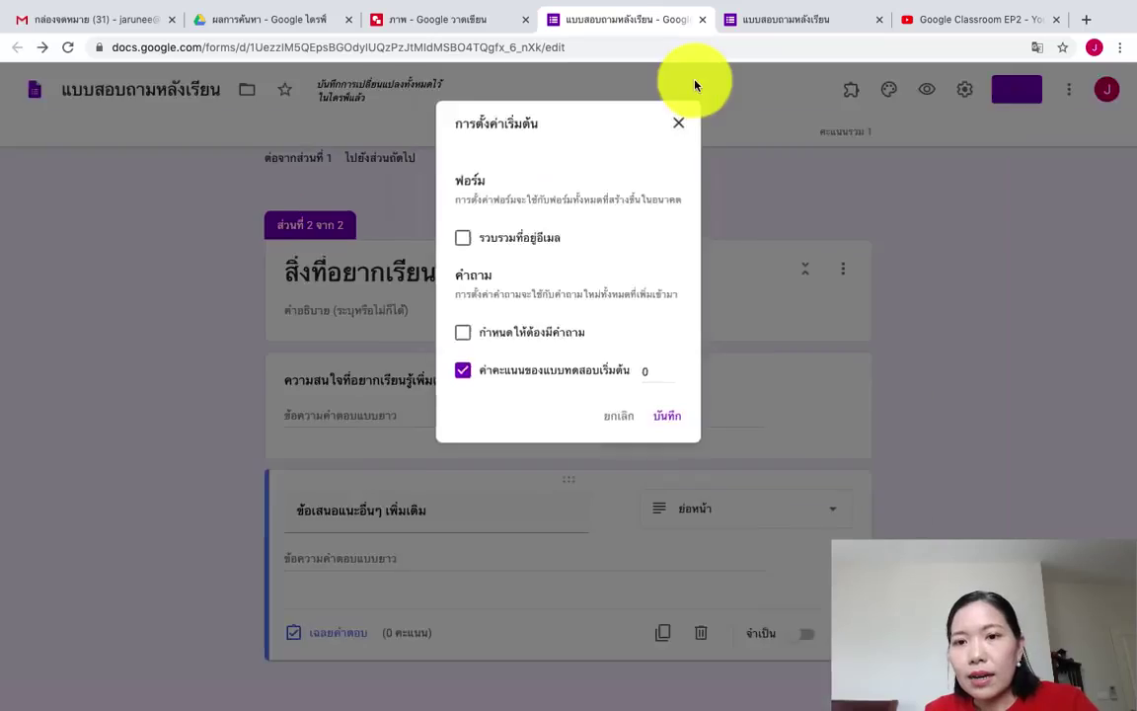
left_click(694, 85)
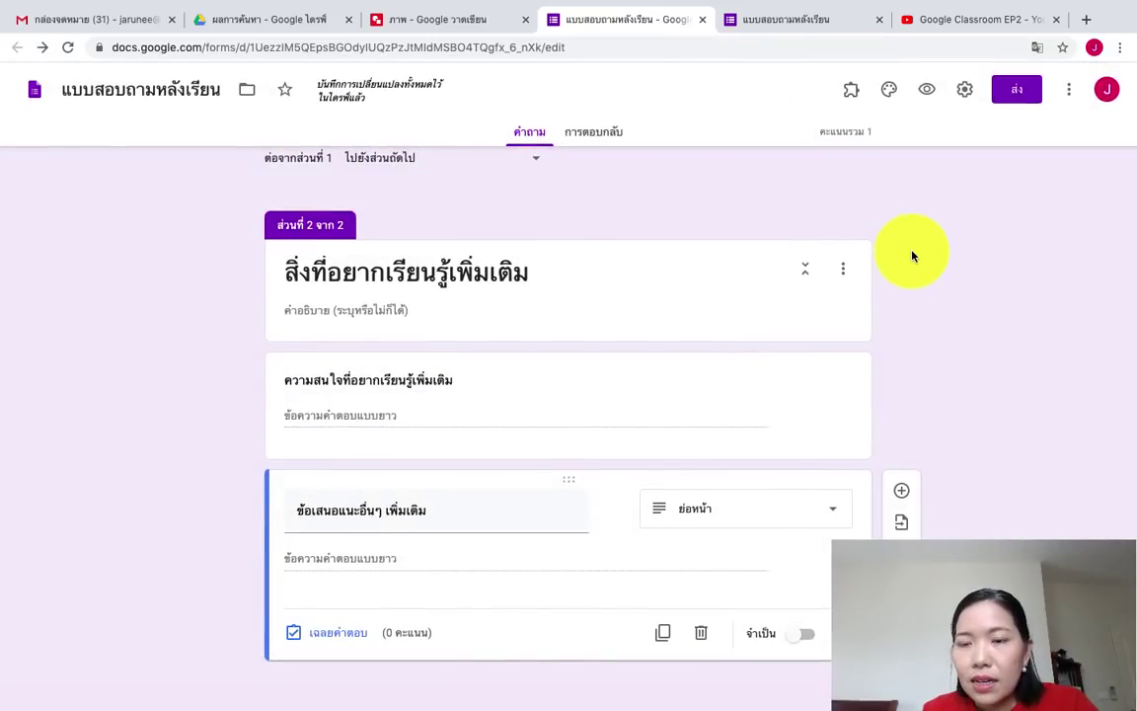
Step: Make a copy of the form named "แบบสอบถามหลังเรียน 4/2 - 2563" in My Drive and compare it with the original
left_click(1068, 96)
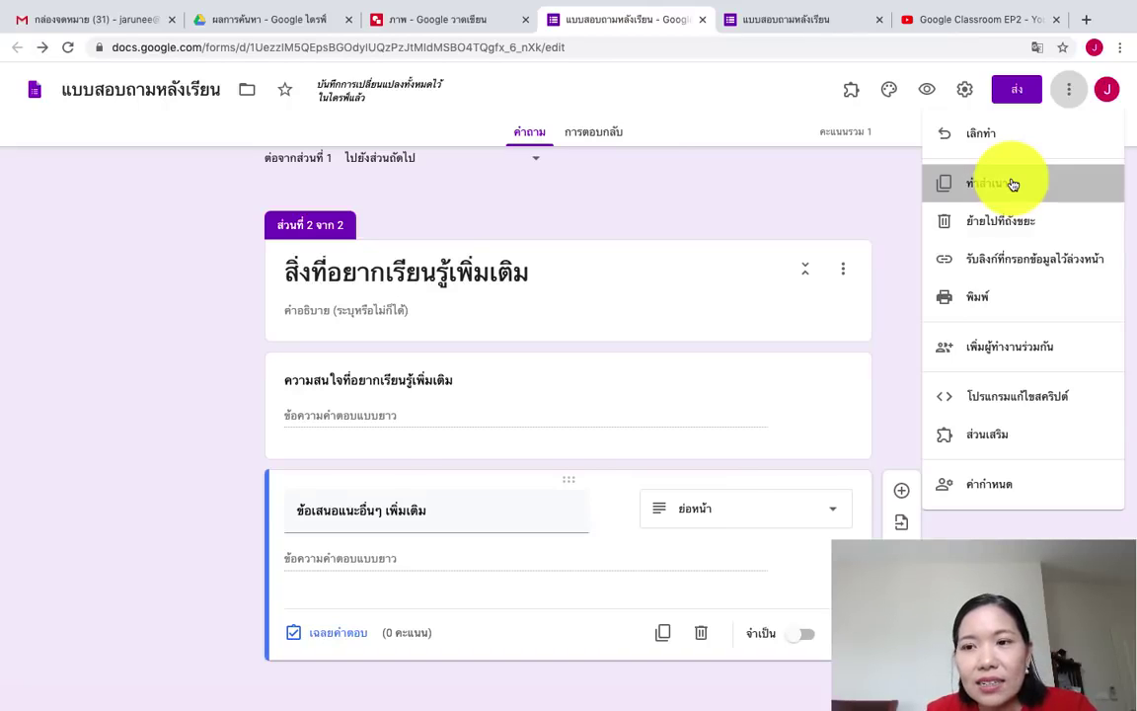
left_click(1012, 183)
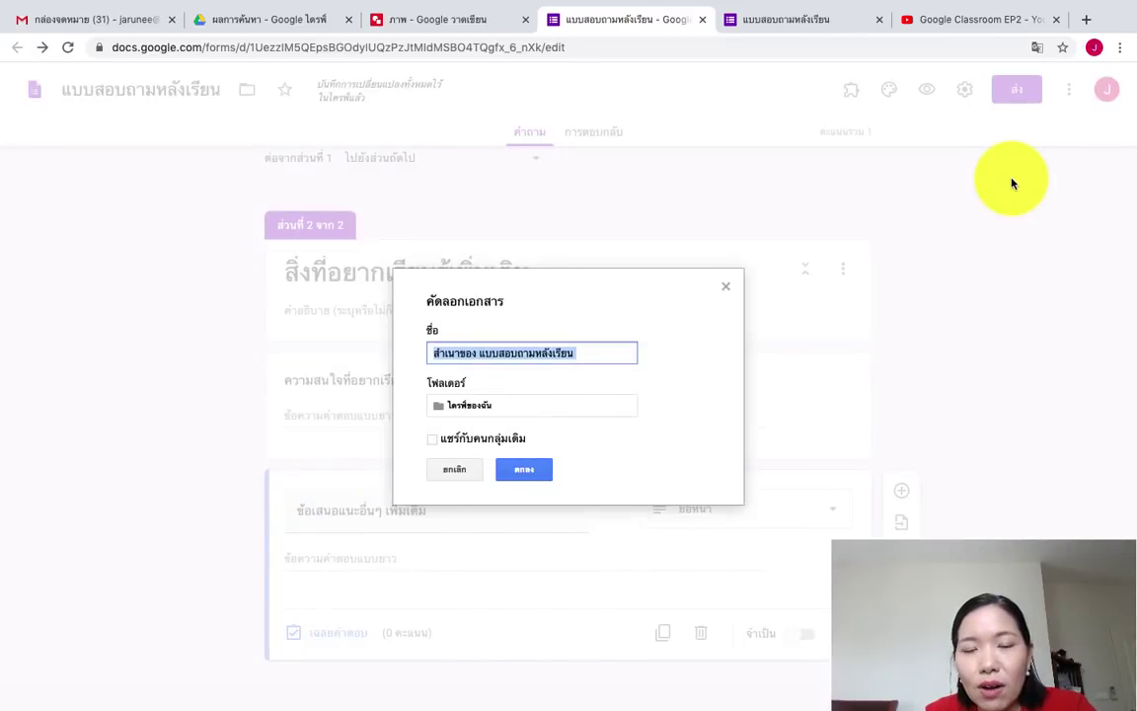
left_click(485, 350)
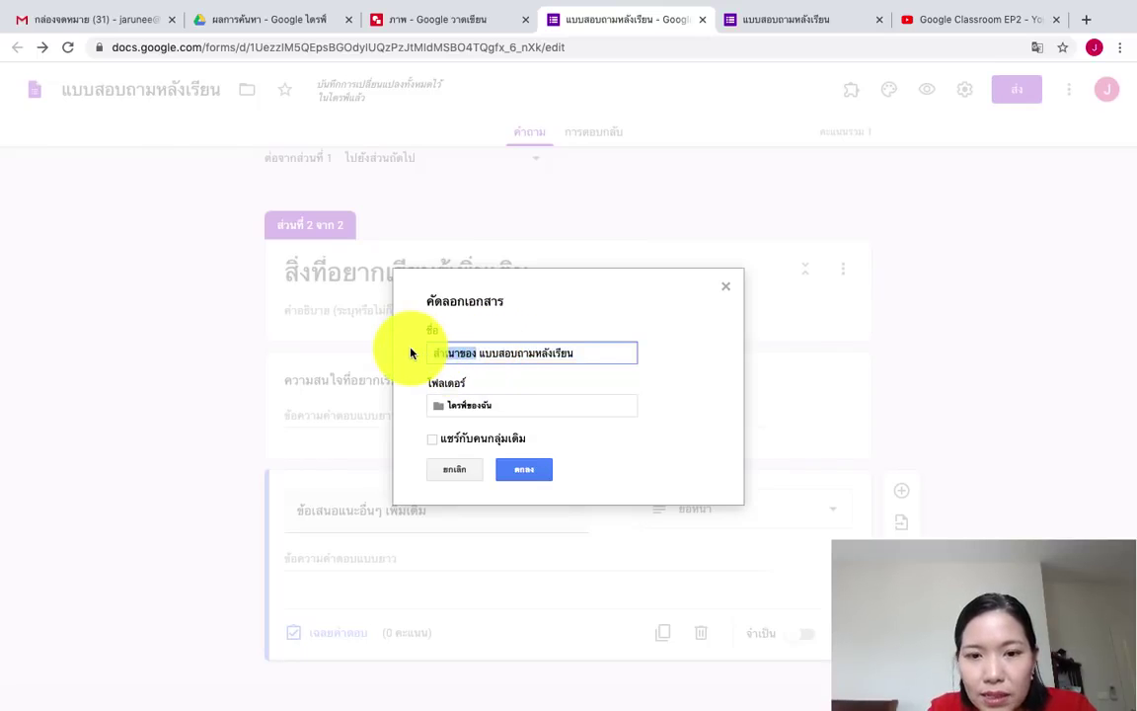
key("BackSpace")
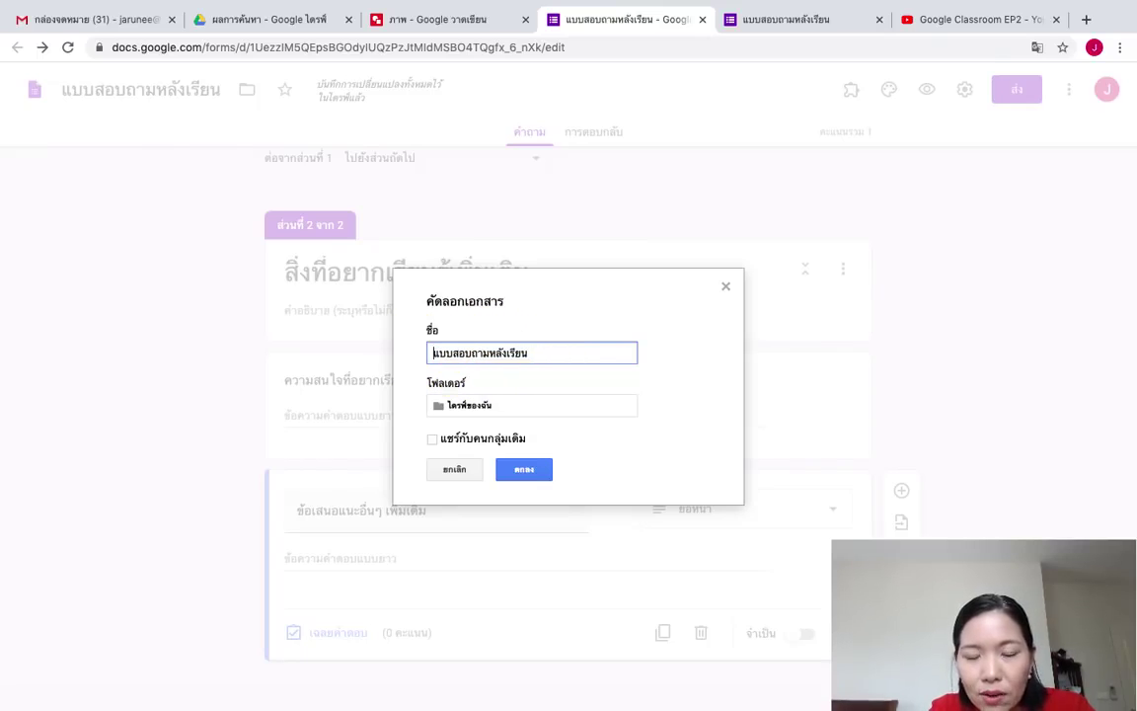
left_click(569, 353)
type("4/2")
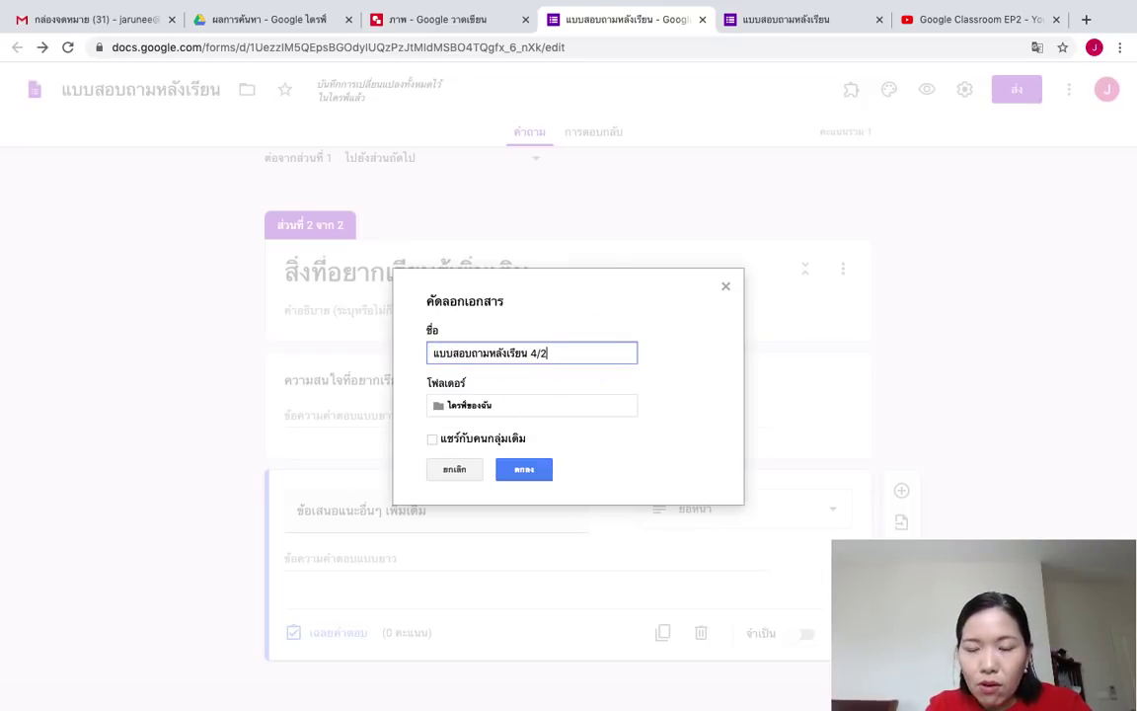
type(" - 2563")
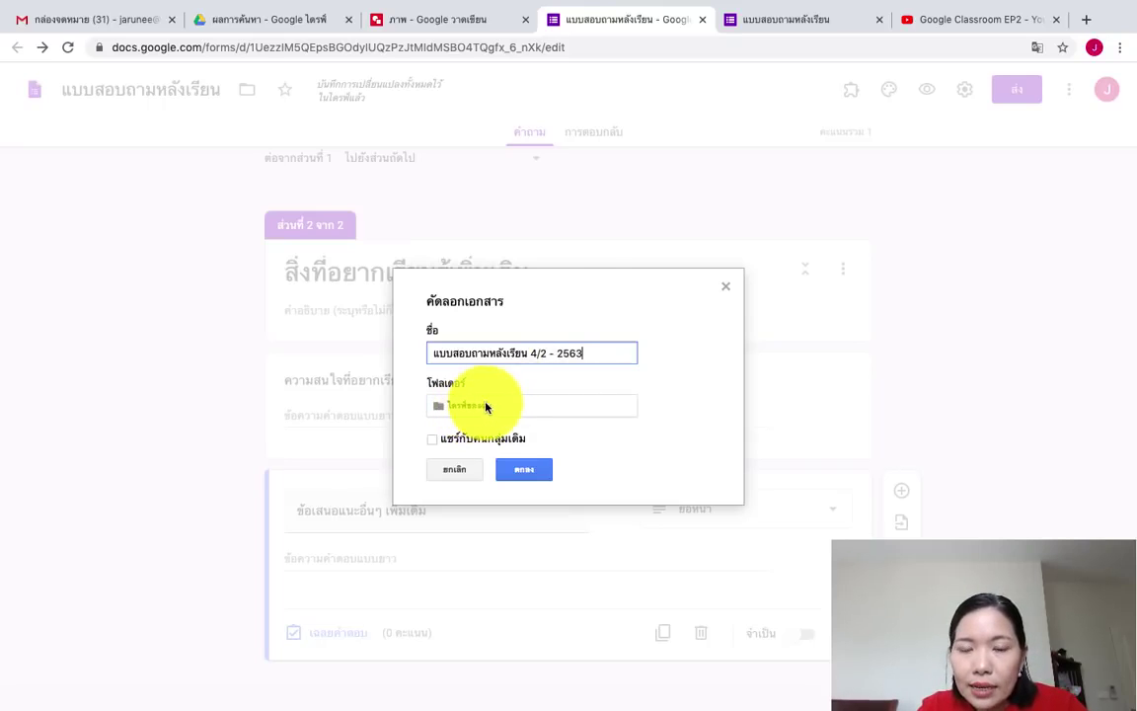
left_click(520, 478)
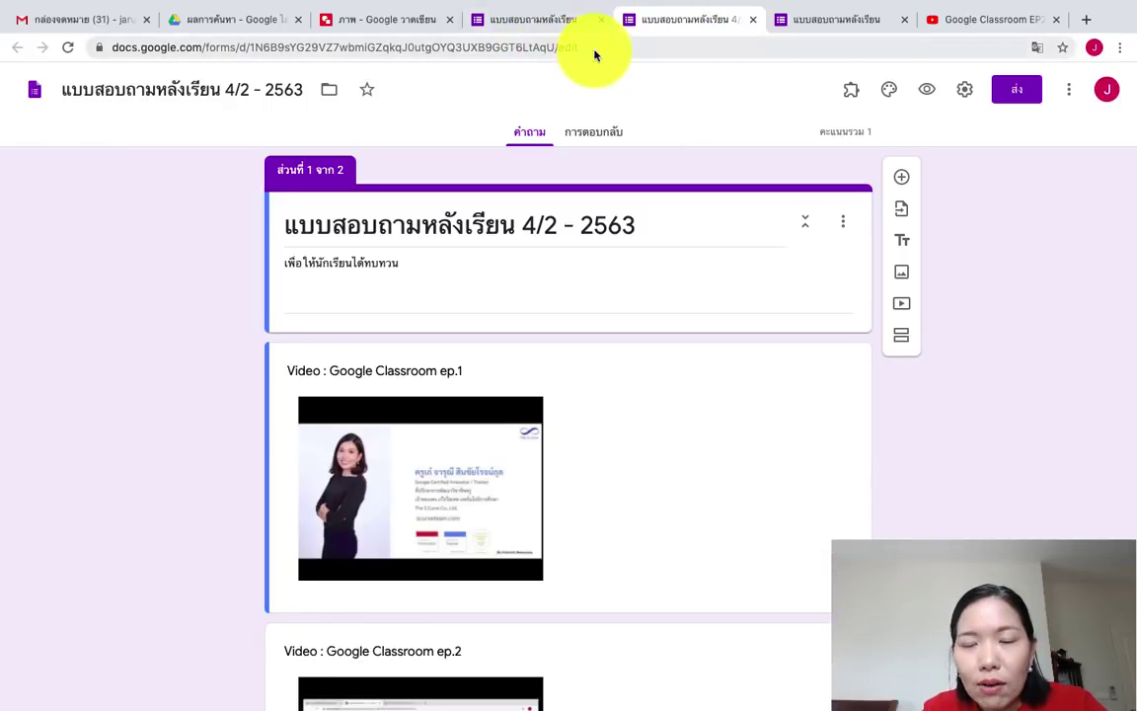
left_click(549, 26)
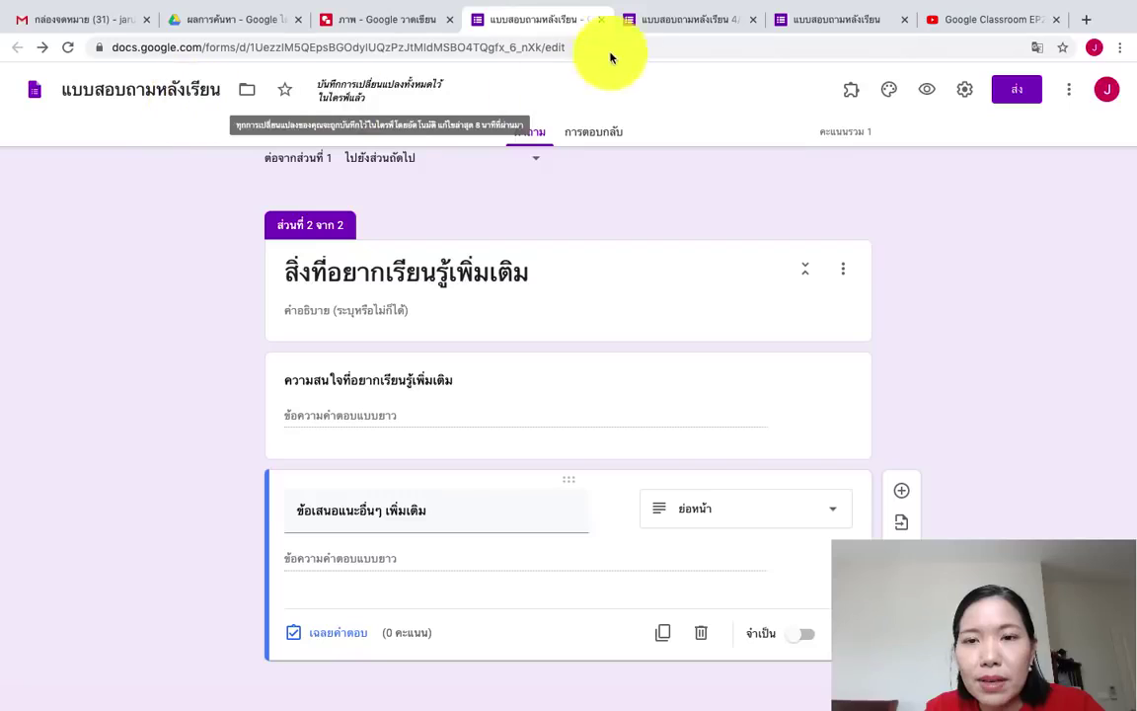
left_click(649, 22)
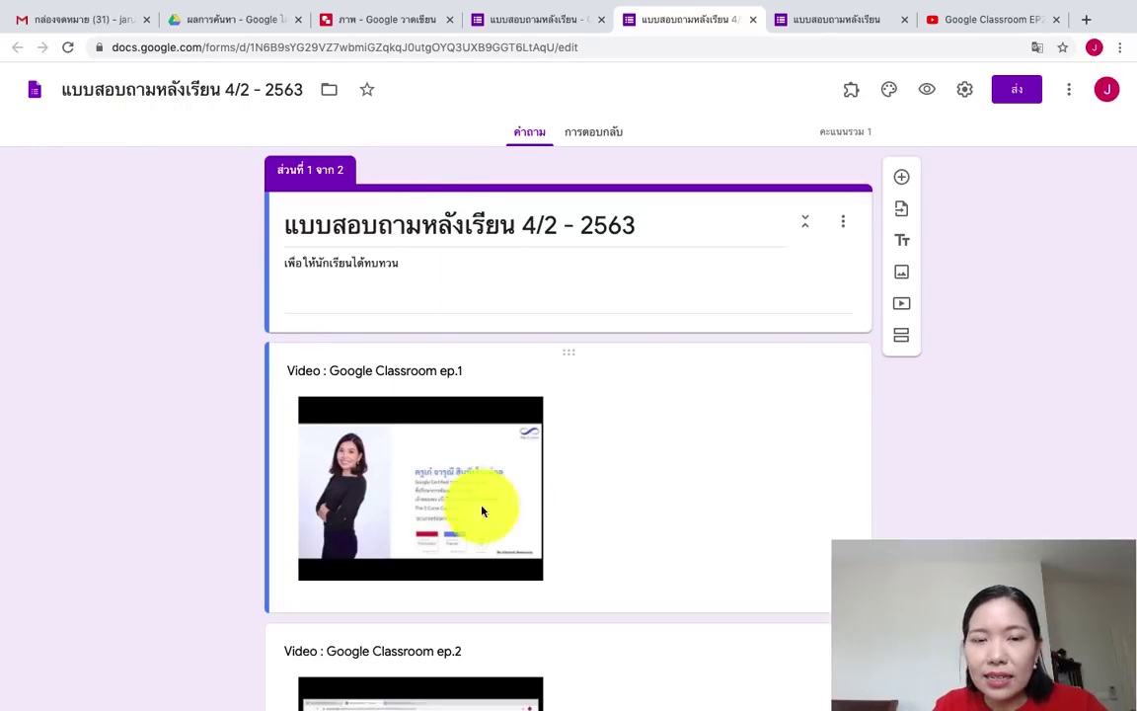
Step: Look through the copied 4/2 - 2563 form from its videos down to the answer fields of the second section
scroll(579, 477, "down", 1)
scroll(578, 478, "down", 7)
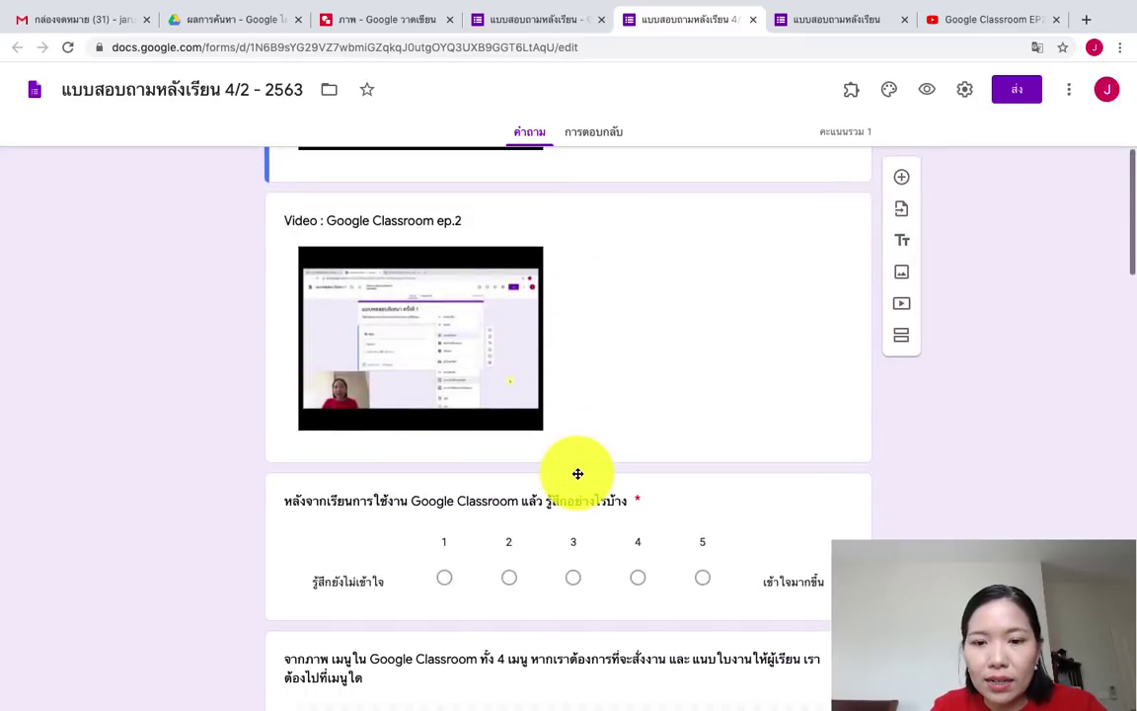
scroll(577, 474, "down", 1)
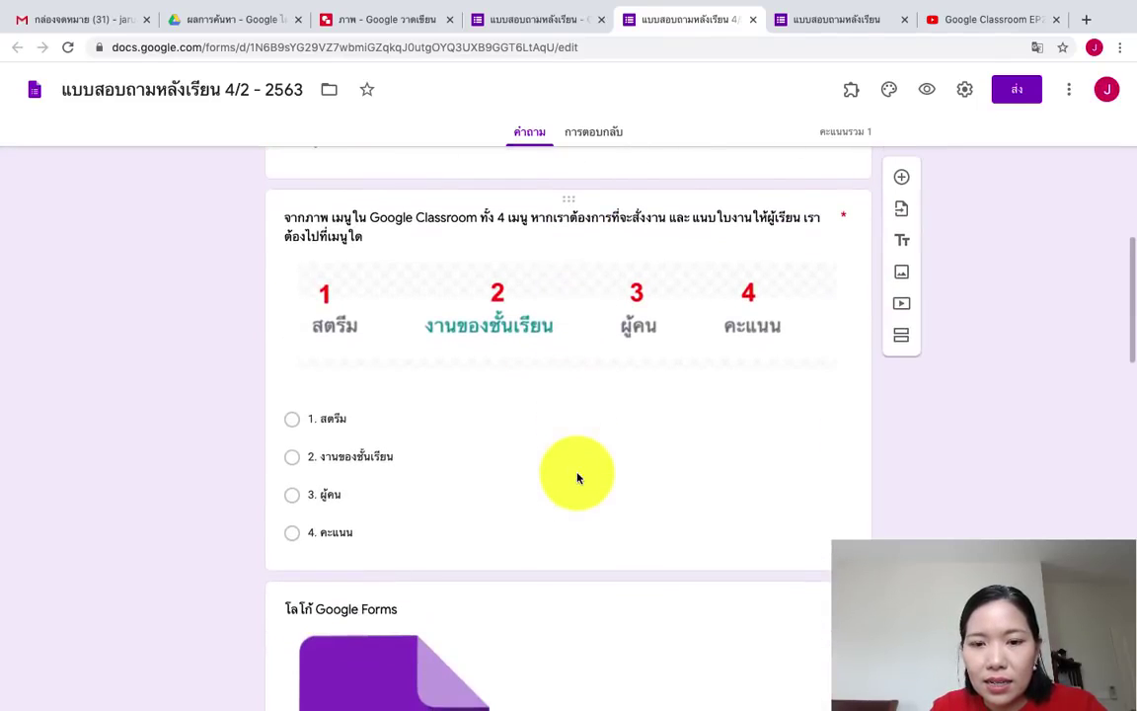
scroll(577, 471, "down", 7)
scroll(576, 470, "down", 6)
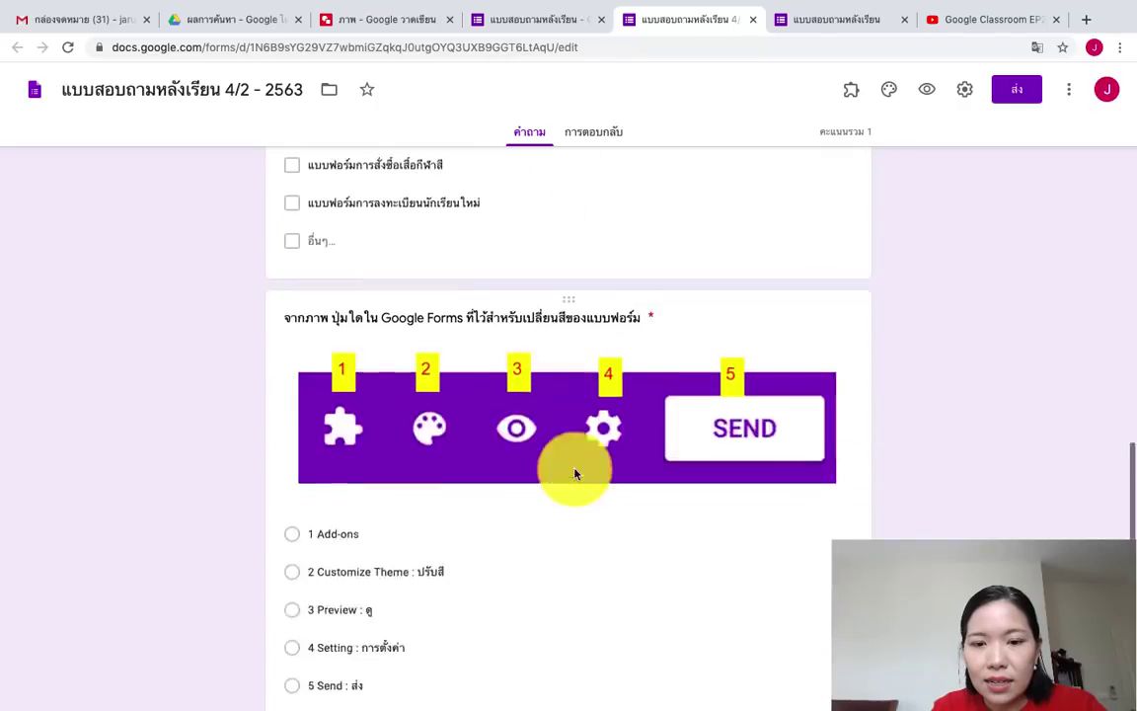
scroll(576, 473, "down", 8)
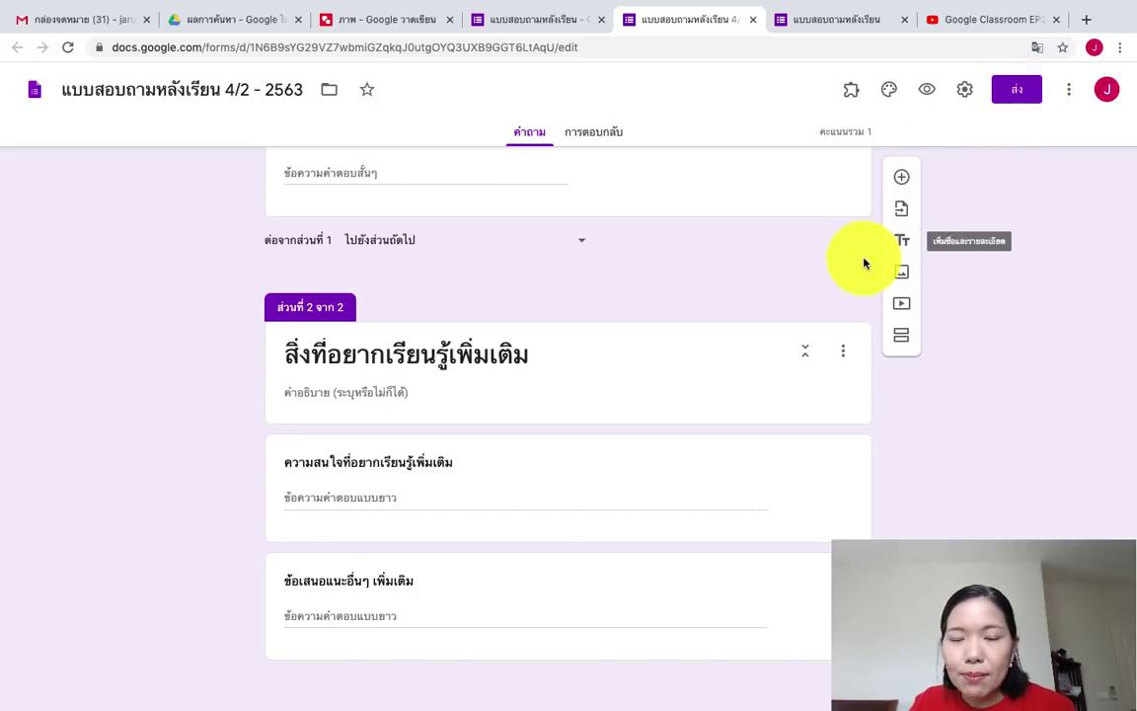
Step: Switch to the original form and rename it "แบบสอบถามหลังเรียน 4/1"
left_click(561, 20)
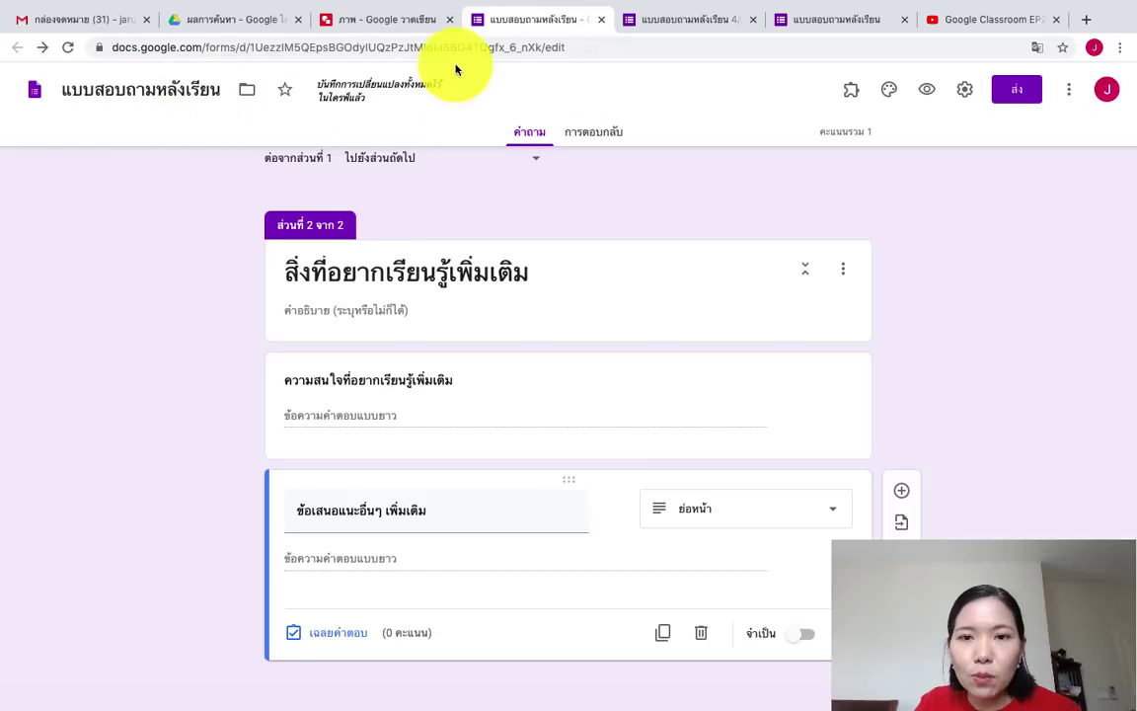
left_click(198, 88)
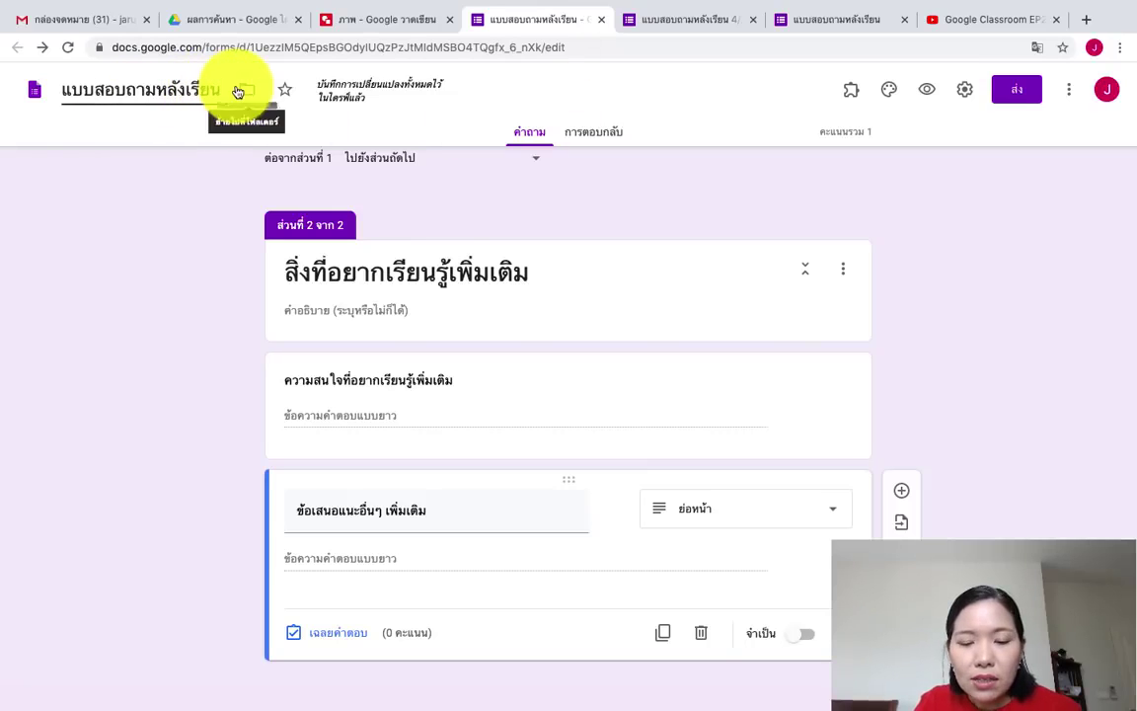
type("4/1")
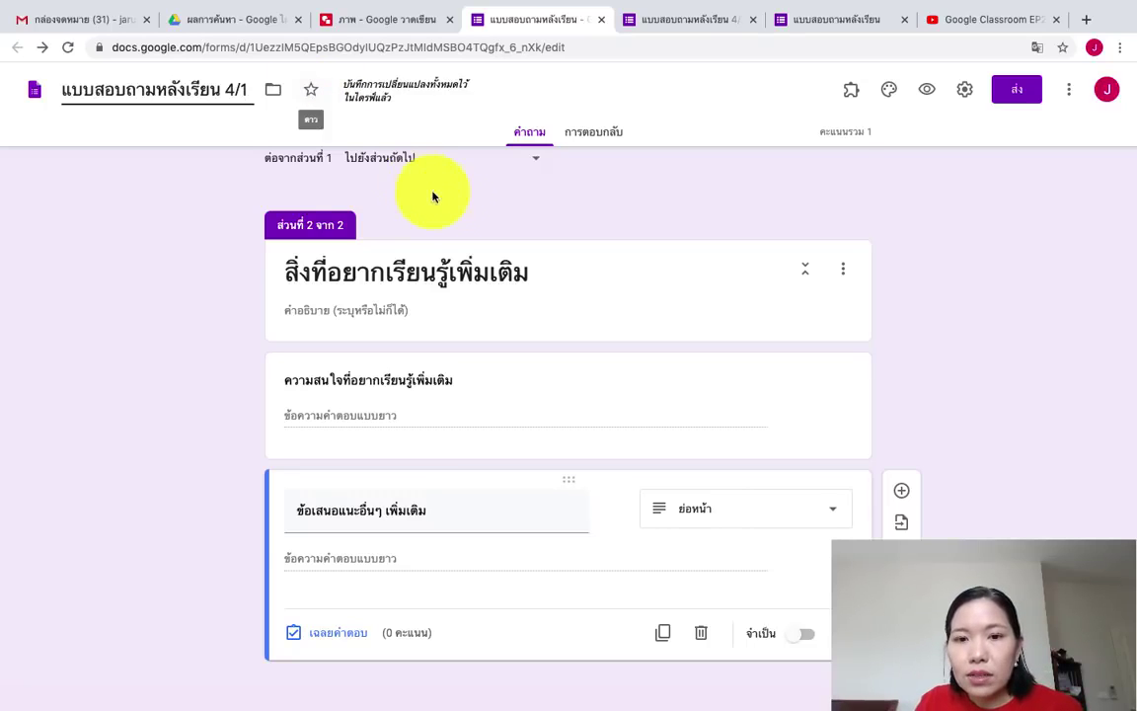
scroll(452, 197, "up", 10)
scroll(453, 203, "up", 10)
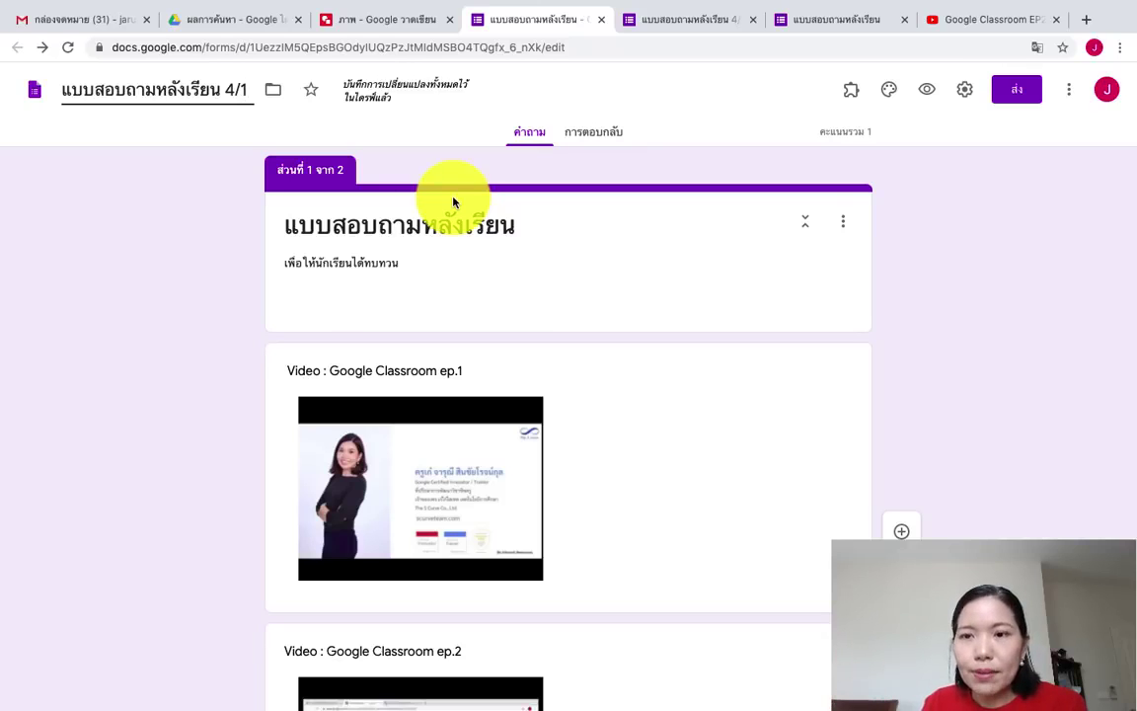
Step: Examine the option for adding collaborators (เพิ่มผู้ทำงานร่วมกัน) and look through the 4/1 form's questions
left_click(1068, 91)
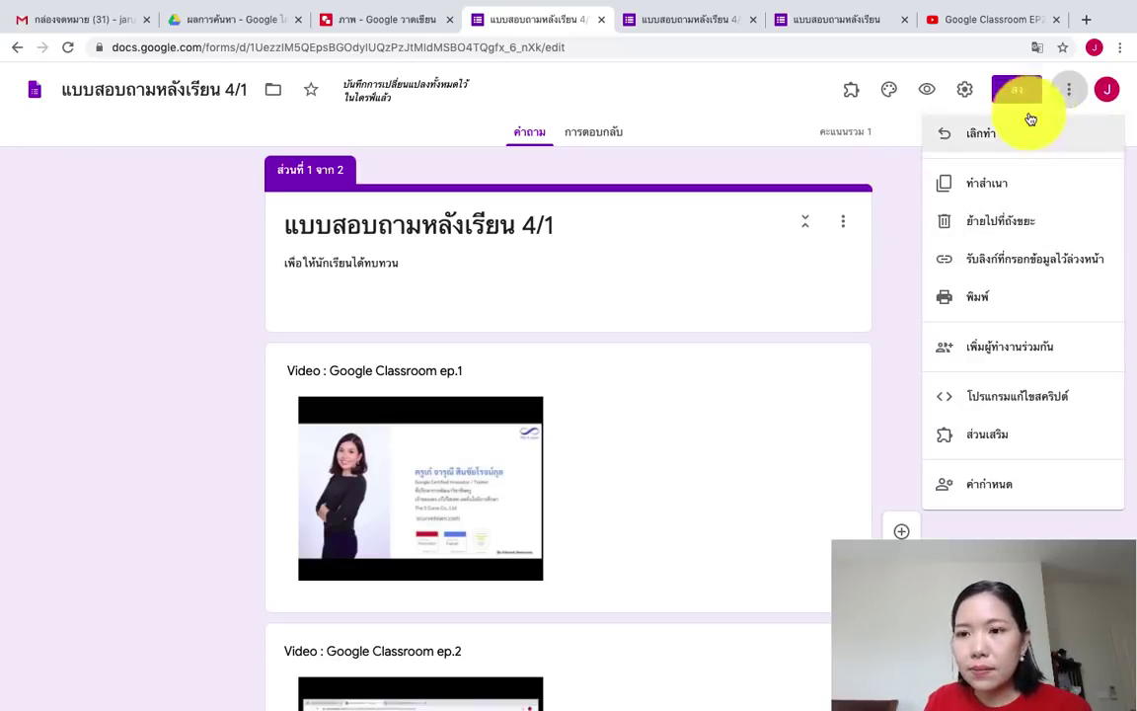
scroll(1039, 351, "up", 5, "ctrl")
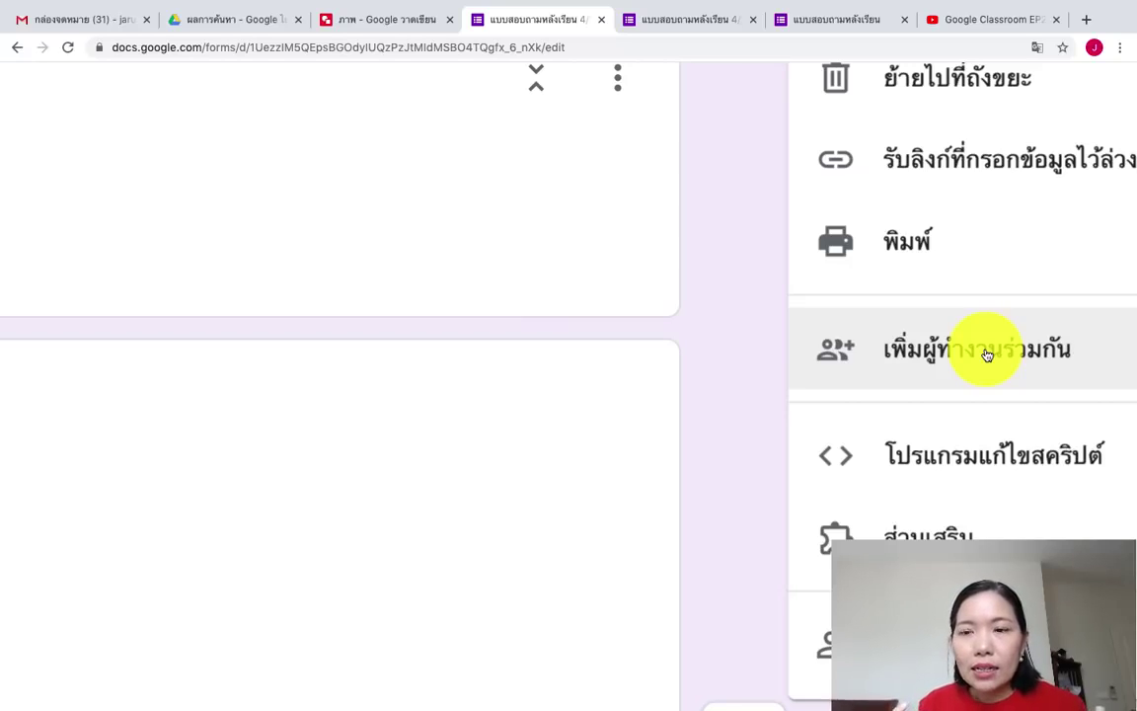
scroll(656, 268, "down", 5, "ctrl")
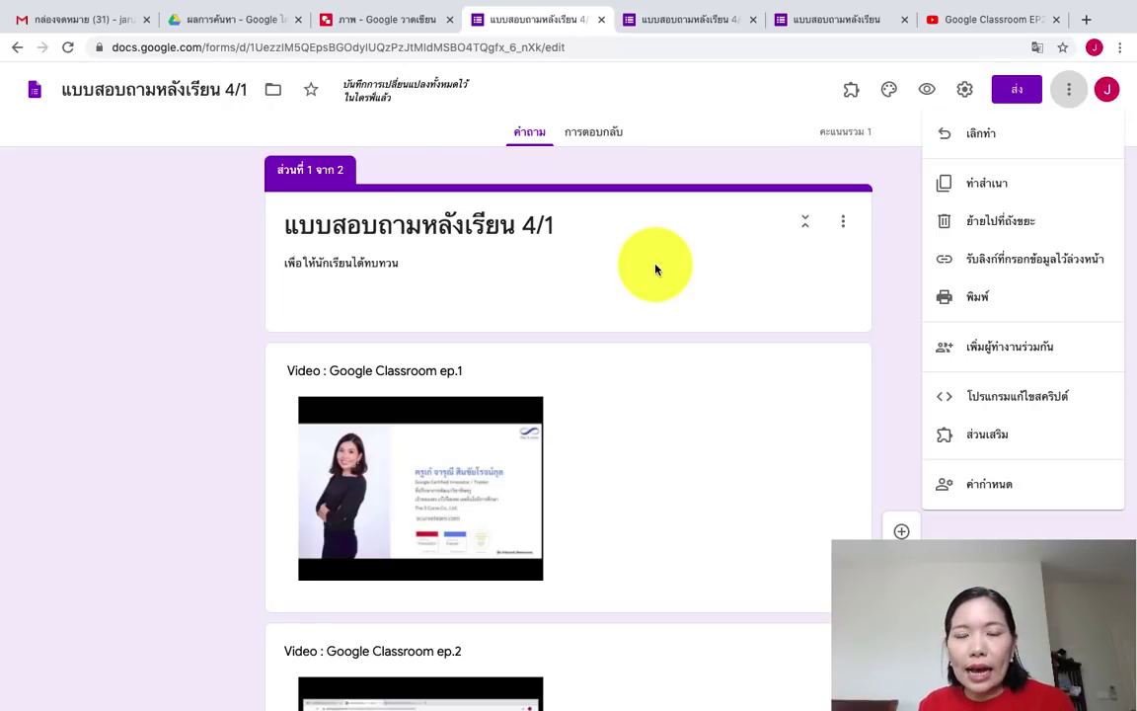
scroll(622, 375, "down", 10)
scroll(619, 375, "down", 7)
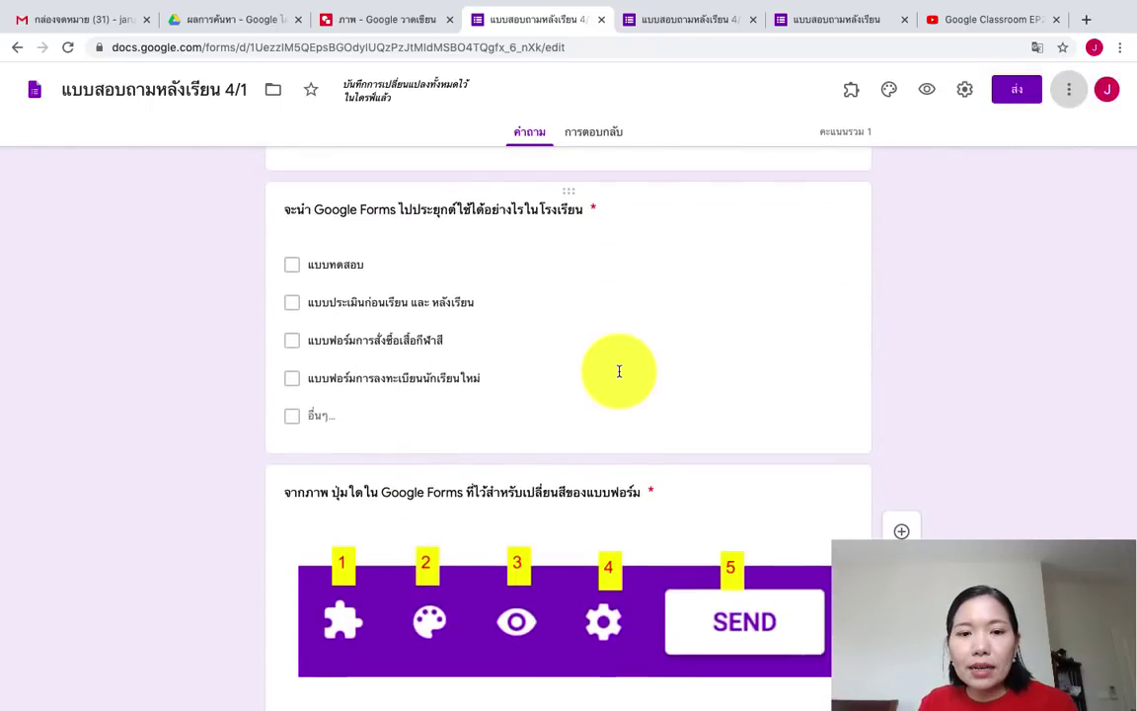
scroll(619, 373, "down", 10)
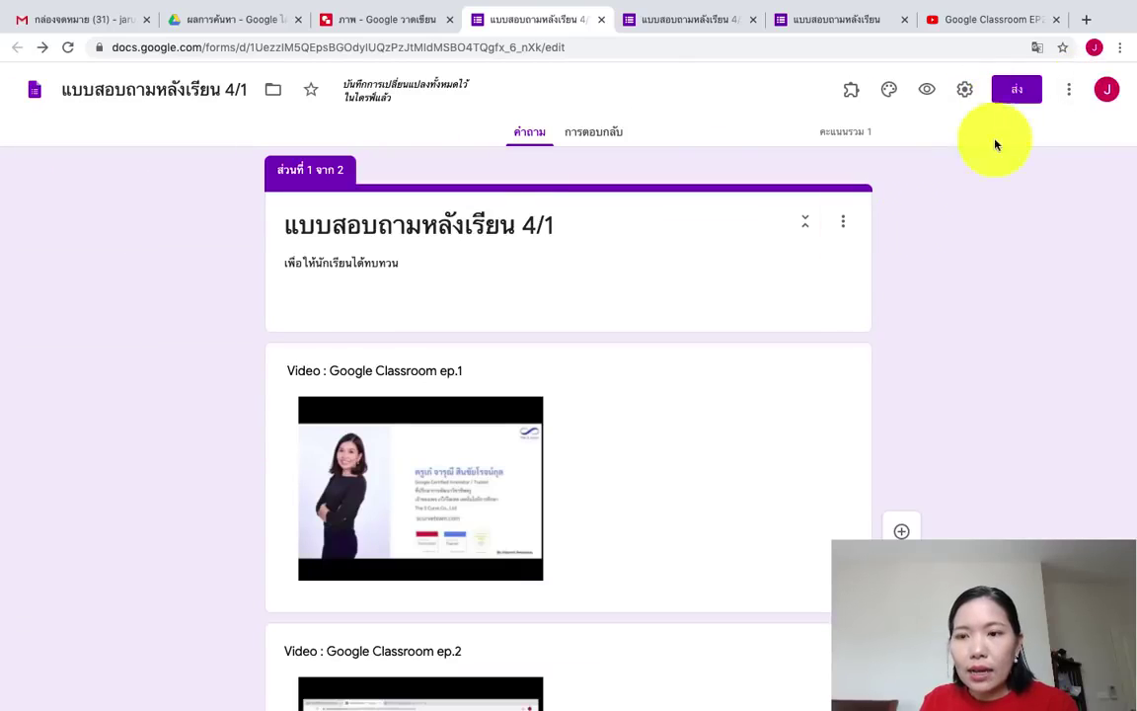
Step: Start adding collaborators to the 4/1 form, dismiss the sharing-restrictions hint and choose the colleague from the suggested contacts as an editor
left_click(1068, 88)
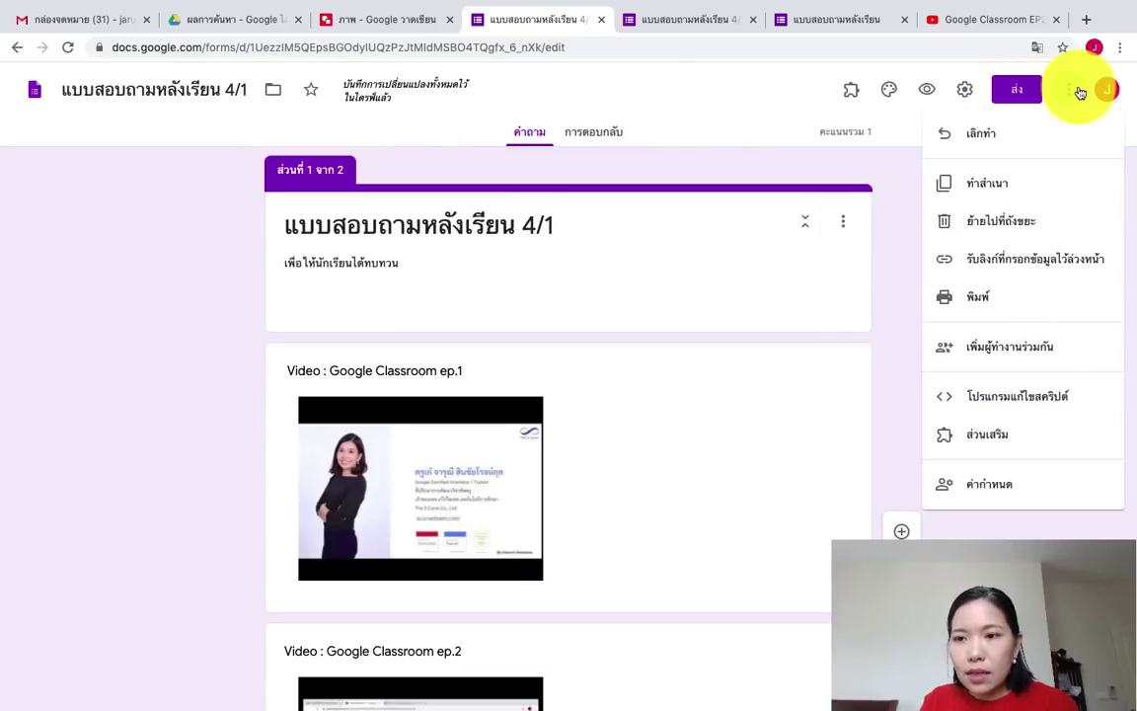
left_click(1004, 347)
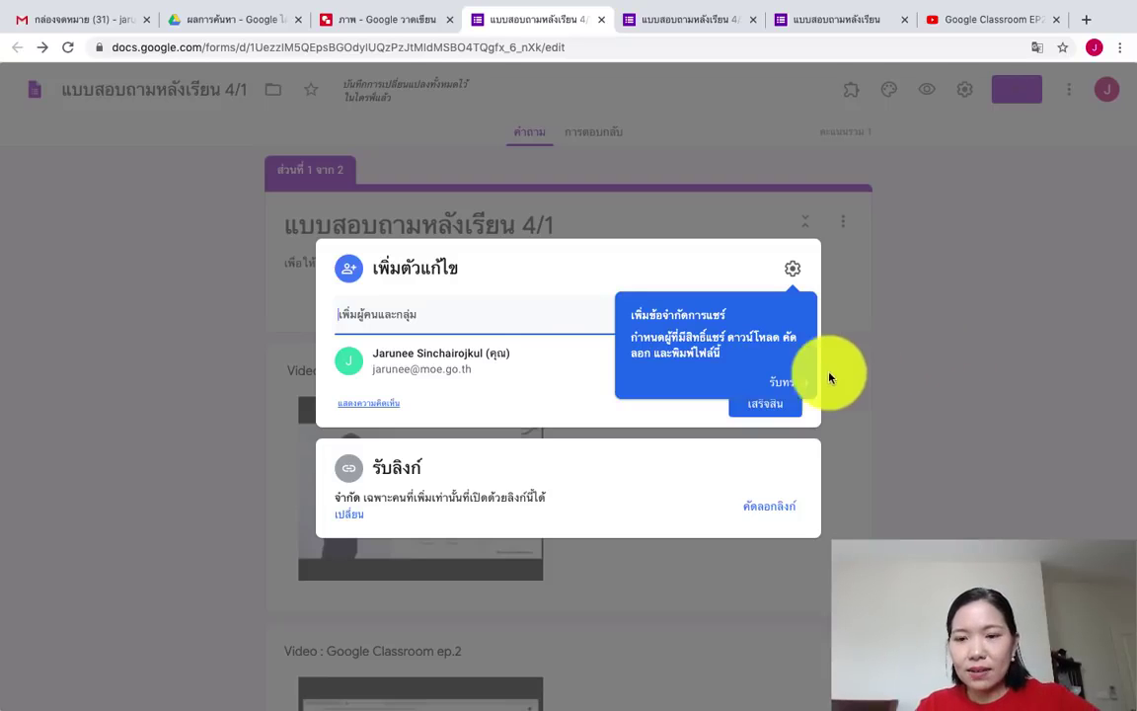
left_click(798, 381)
left_click(635, 319)
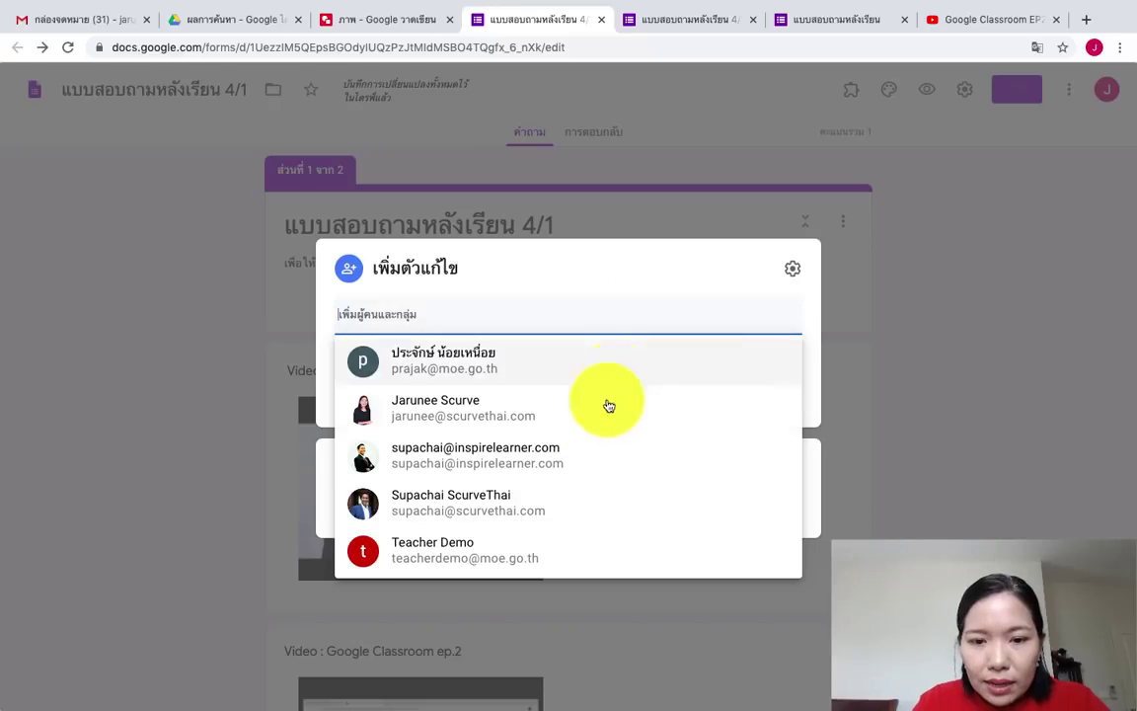
left_click(556, 517)
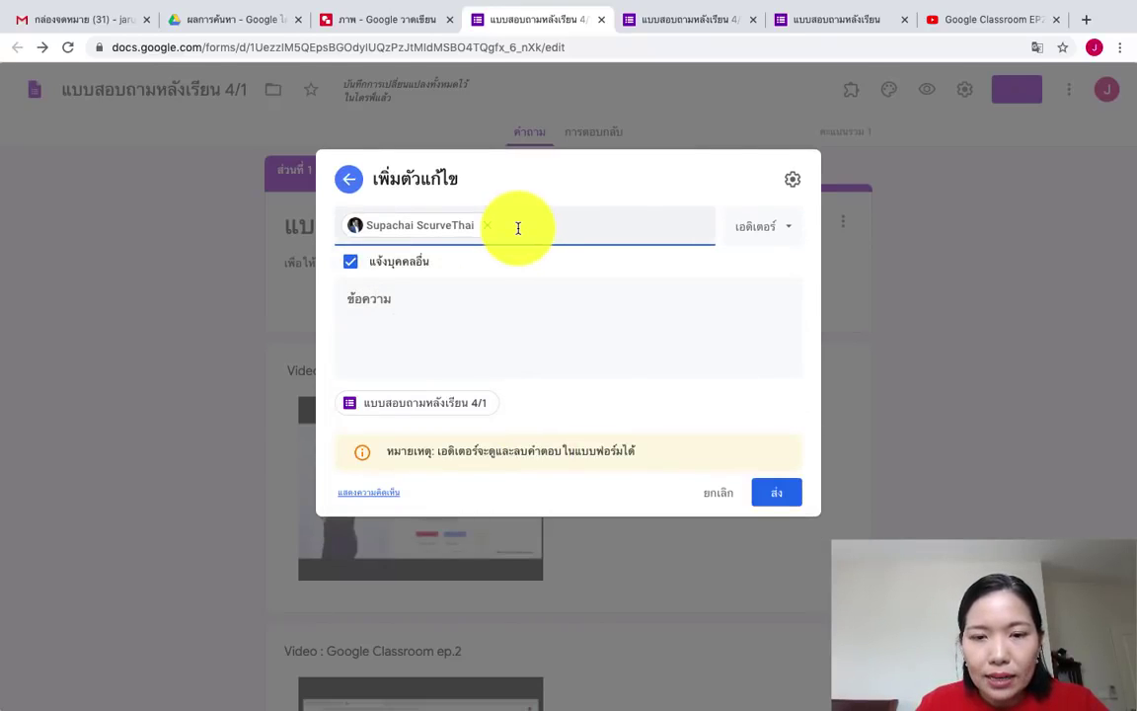
Step: Write the invitation message "รบกวนช่วยเพิ่มคำถามสำหรับส่วนที่ 2 ให้หน่อยค่ะ"
left_click(384, 310)
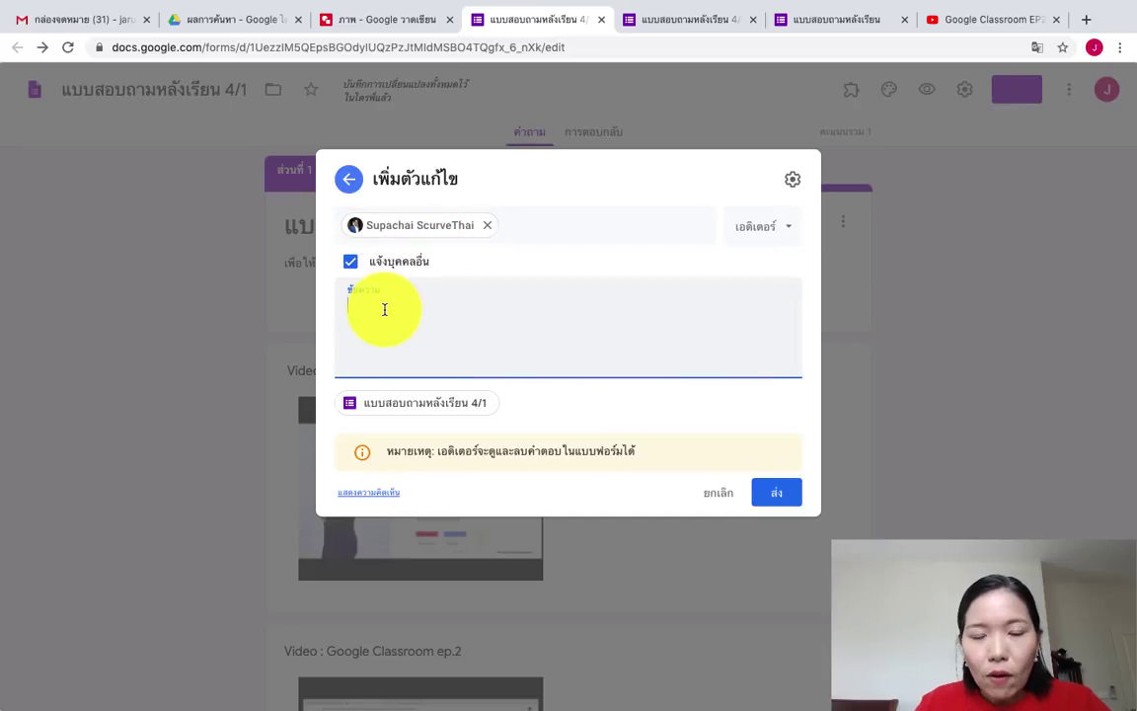
type("ค")
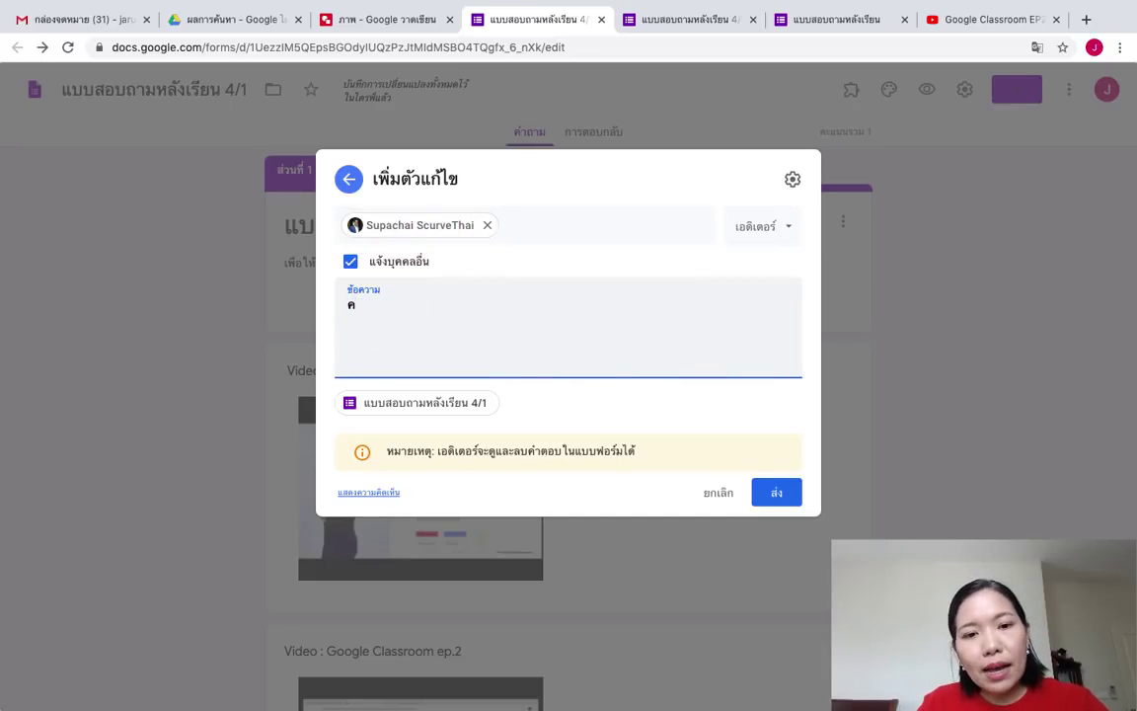
type("วนช่วยเพิ่มคำถามสำหรับส่วนใ")
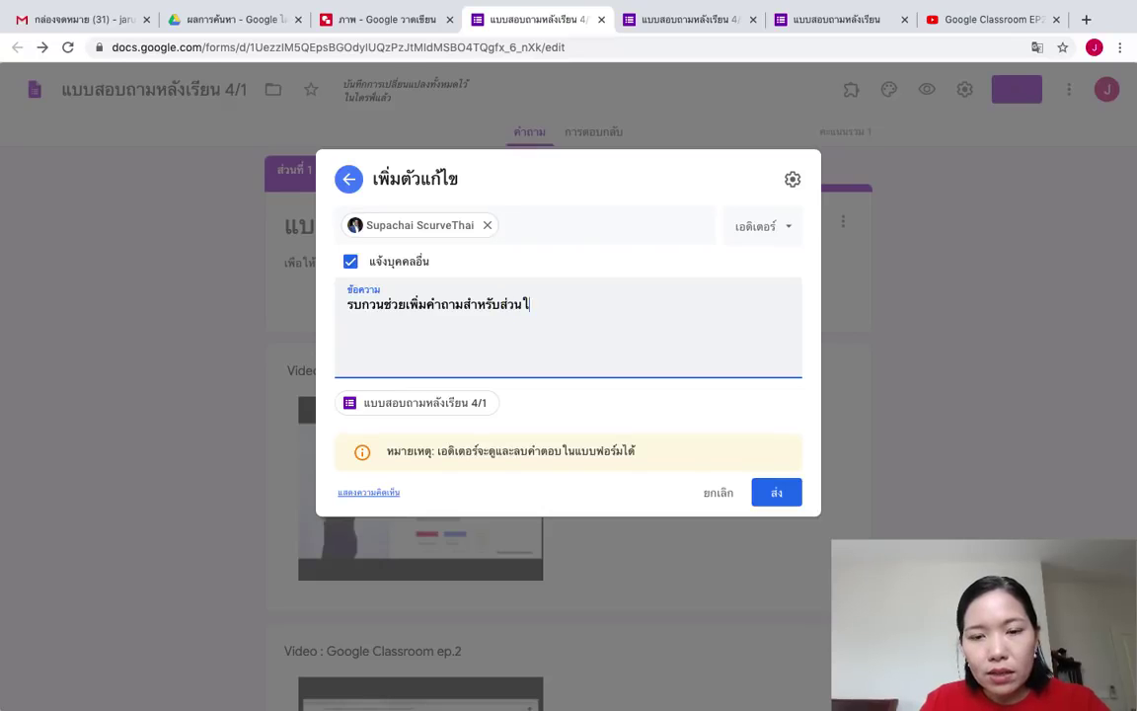
key("BackSpace")
type("ที่ 2 ให้หน่อยค่ะ")
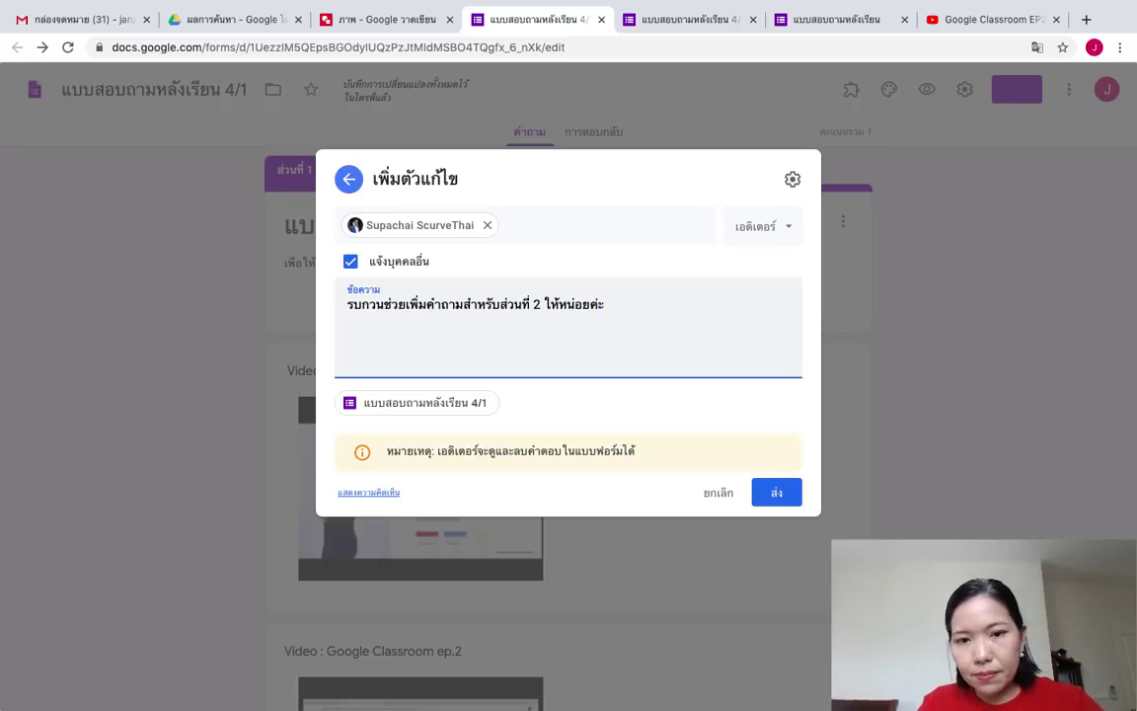
Step: Check the invitee's role options, keep เอดิเตอร์, then send the invitation and approve sharing outside the organization
left_click(437, 229)
double_click(440, 227)
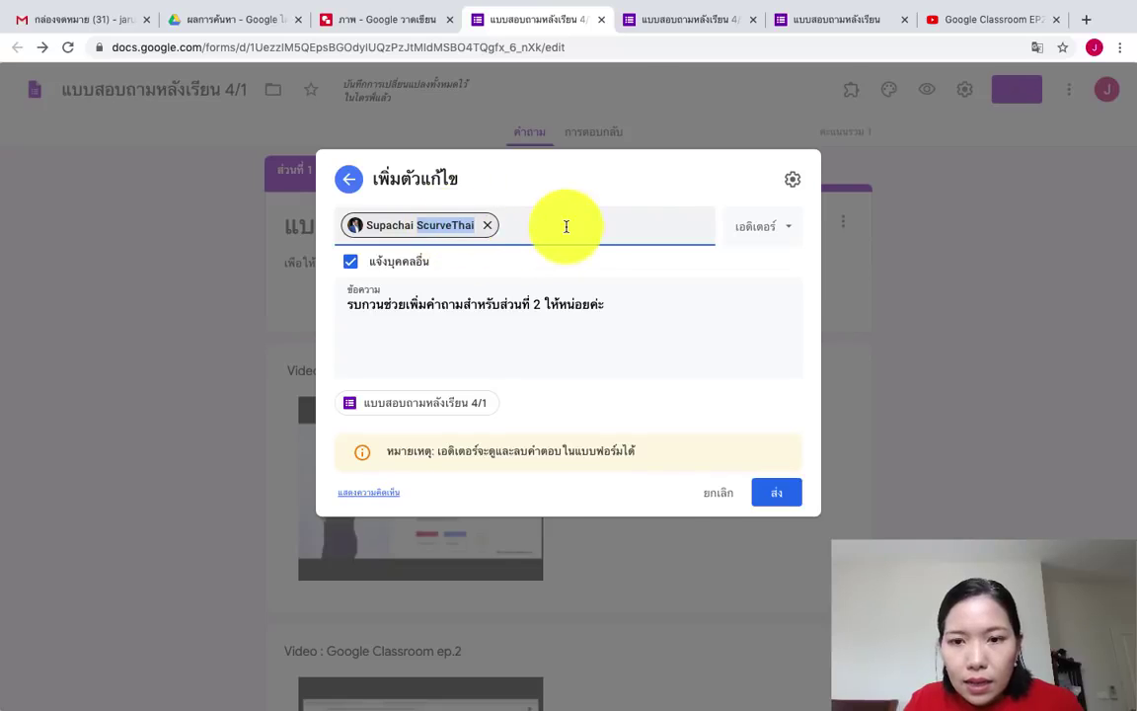
left_click(791, 244)
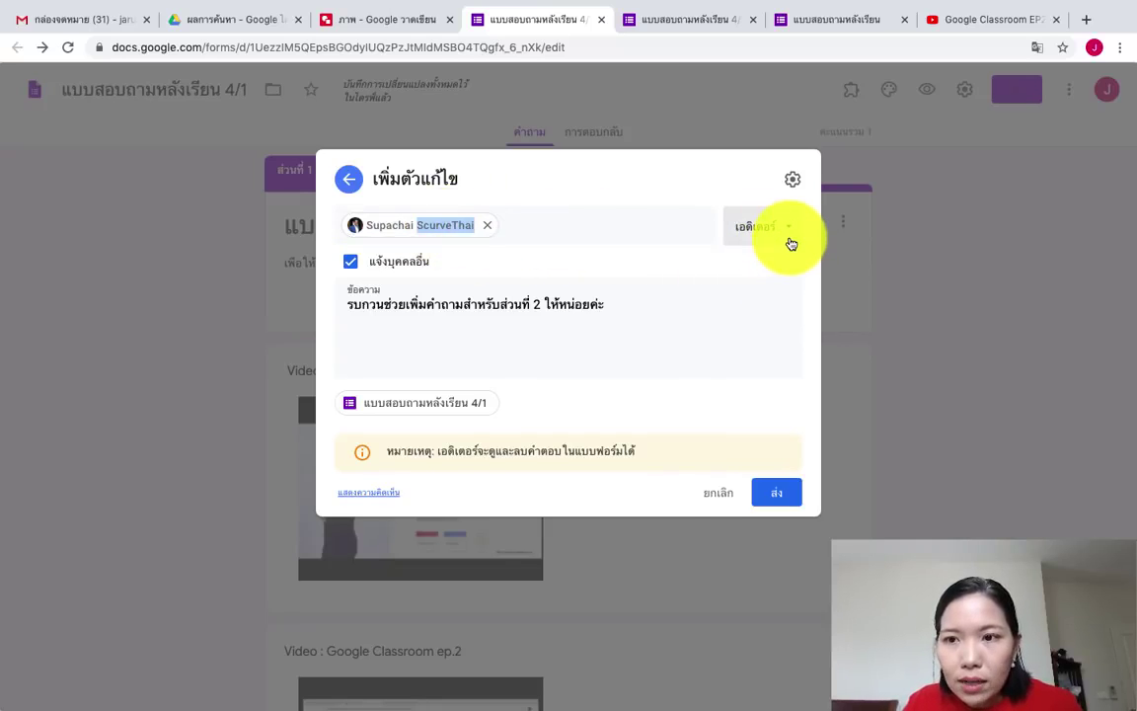
left_click(790, 228)
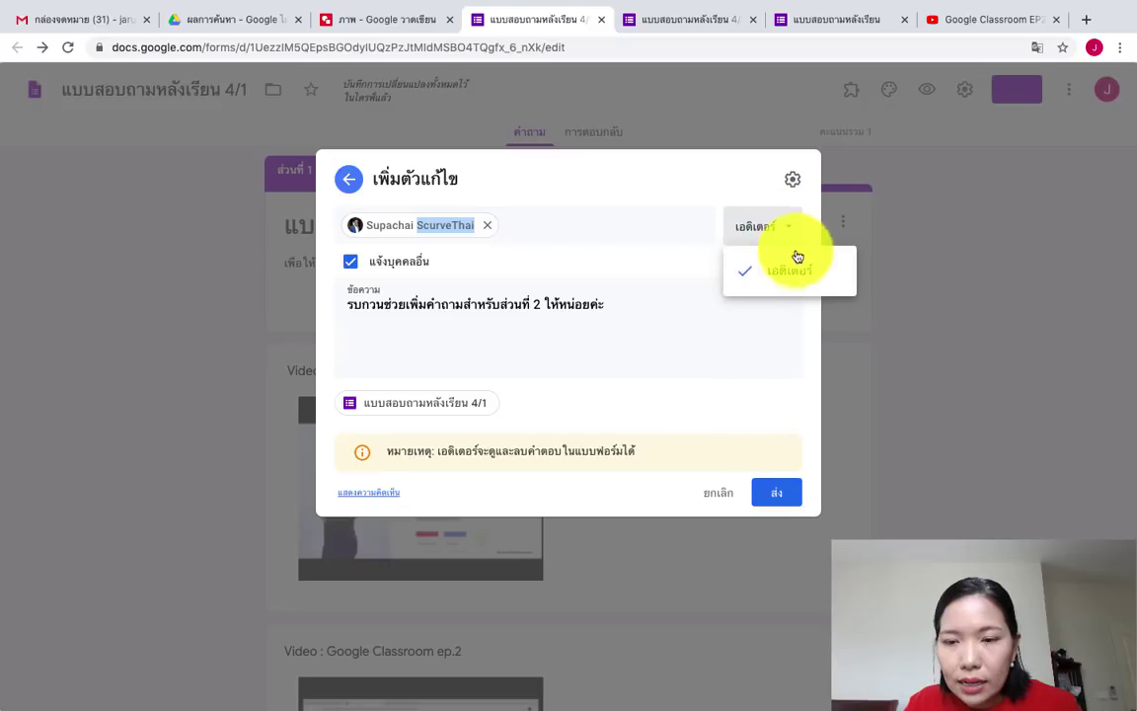
left_click(696, 296)
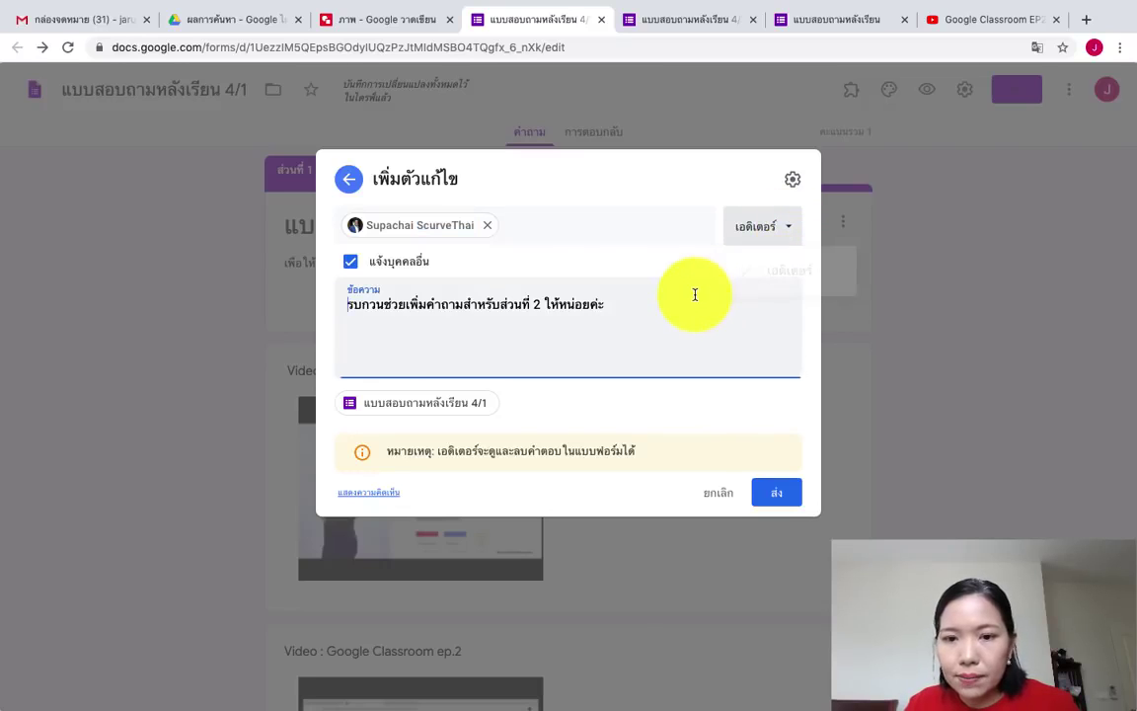
left_click(782, 498)
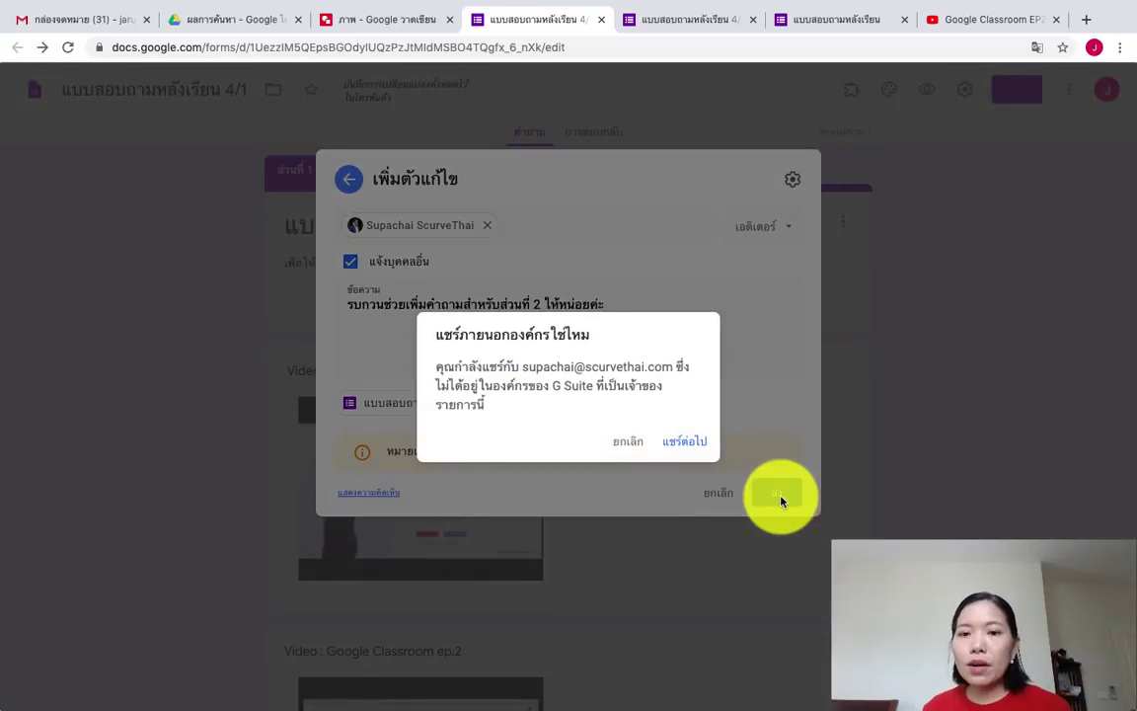
left_click(678, 442)
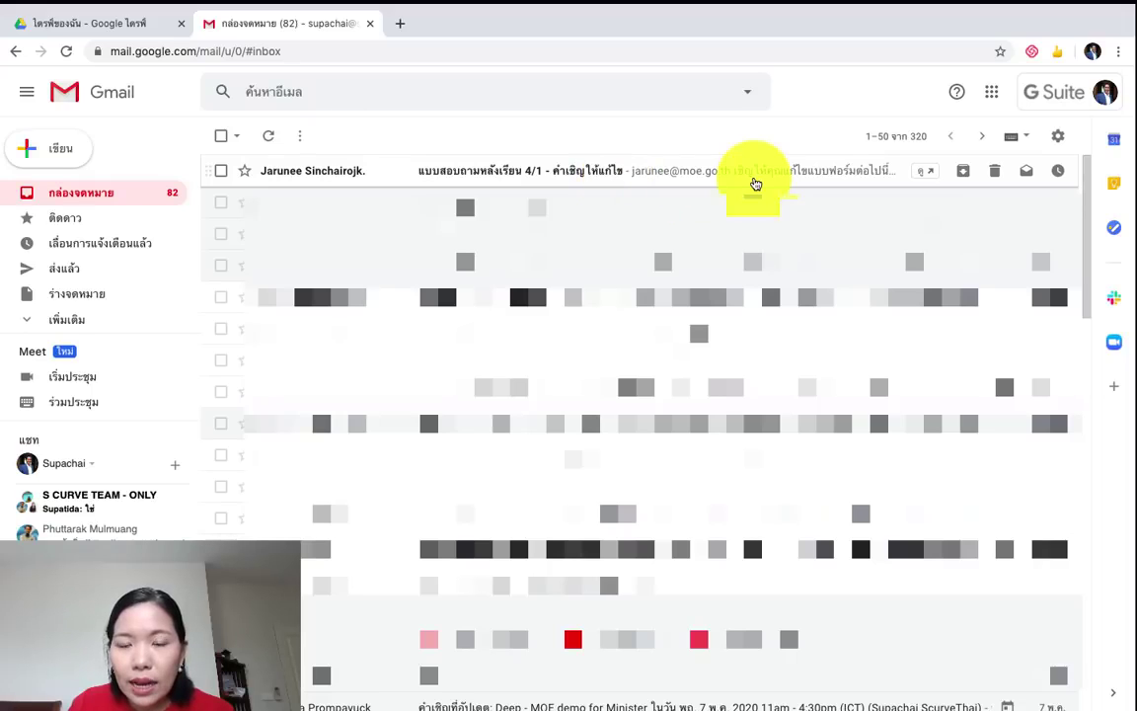
Step: In the invitee's Gmail, open the edit invitation for แบบสอบถามหลังเรียน 4/1, open the form from it and dismiss the quiz feature introduction
left_click(682, 175)
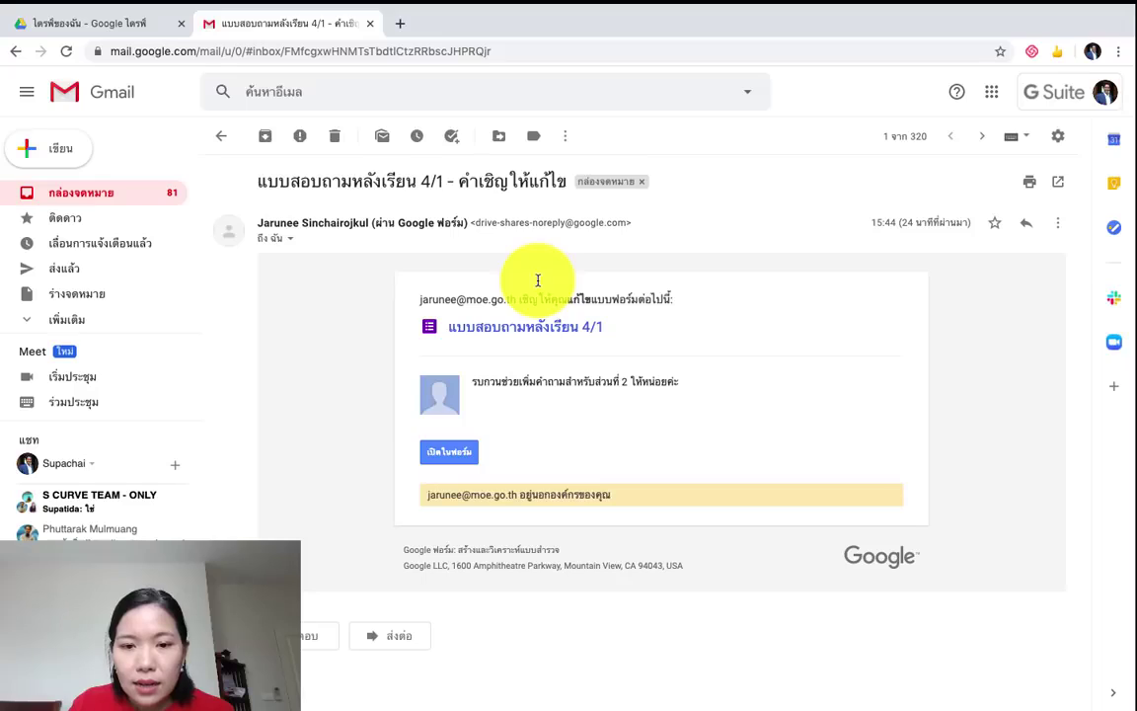
left_click(465, 455)
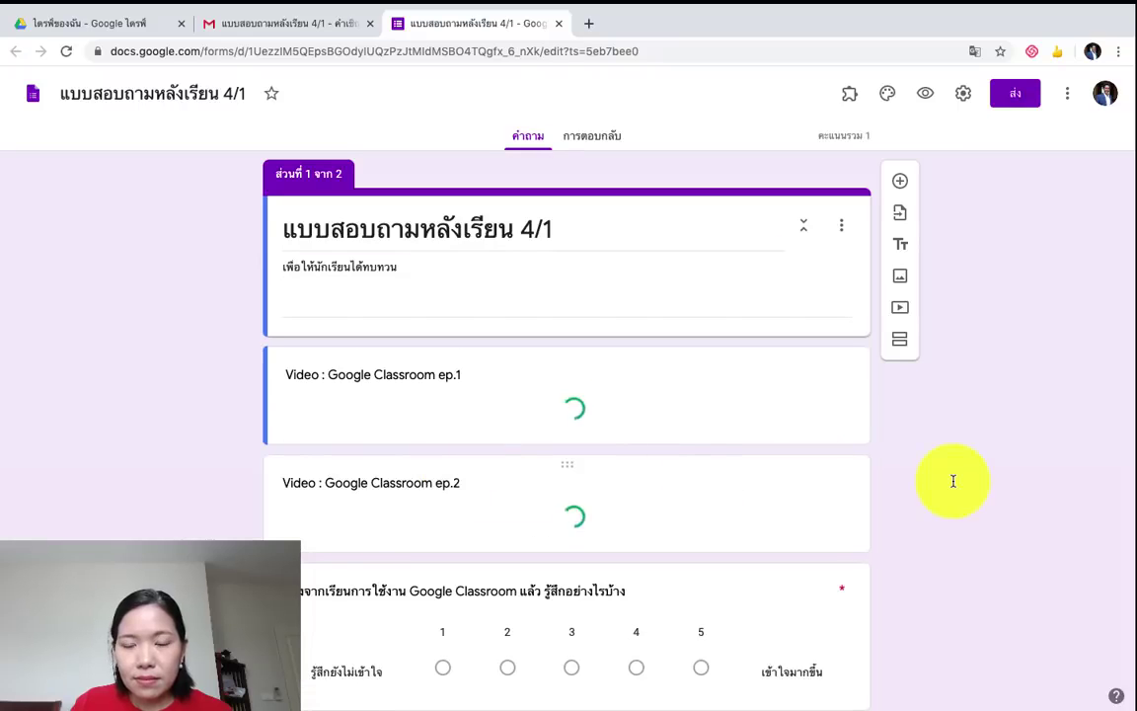
scroll(951, 536, "down", 1)
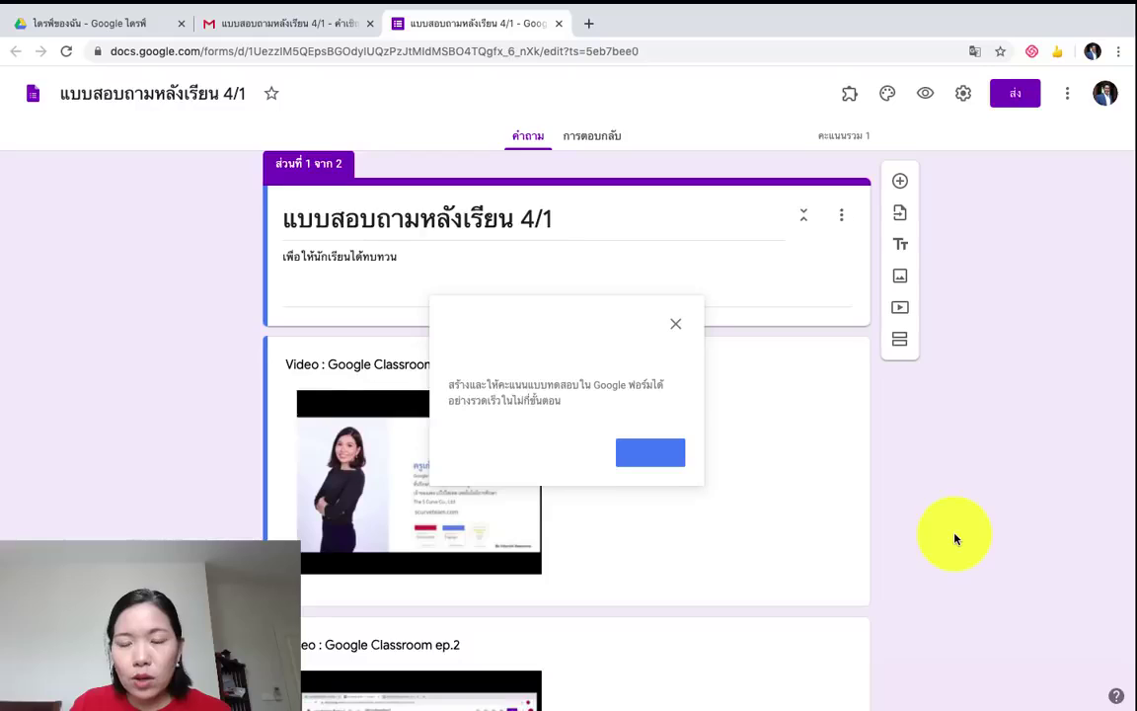
scroll(954, 538, "down", 3)
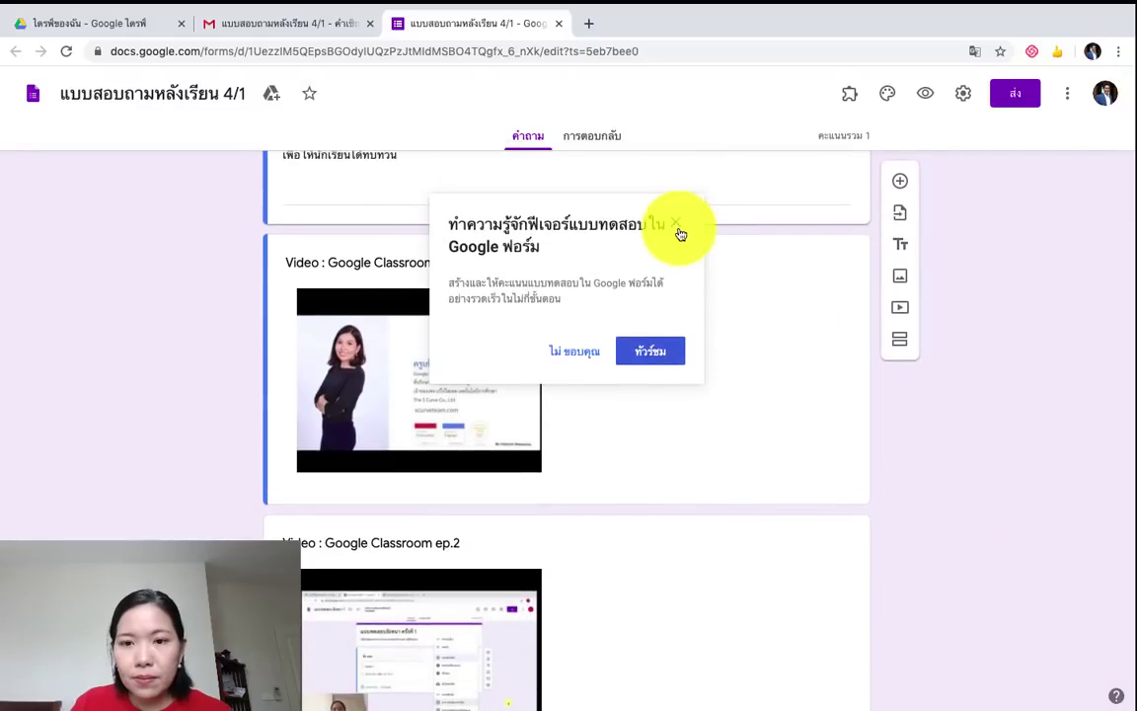
left_click(675, 224)
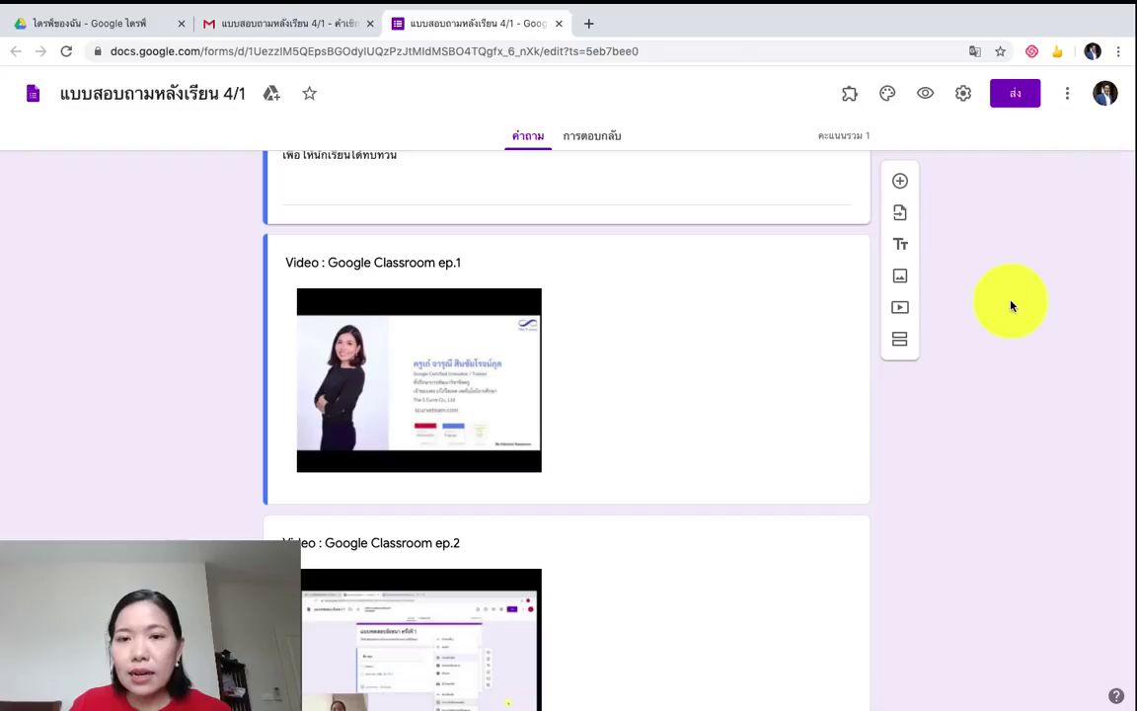
left_click(632, 12)
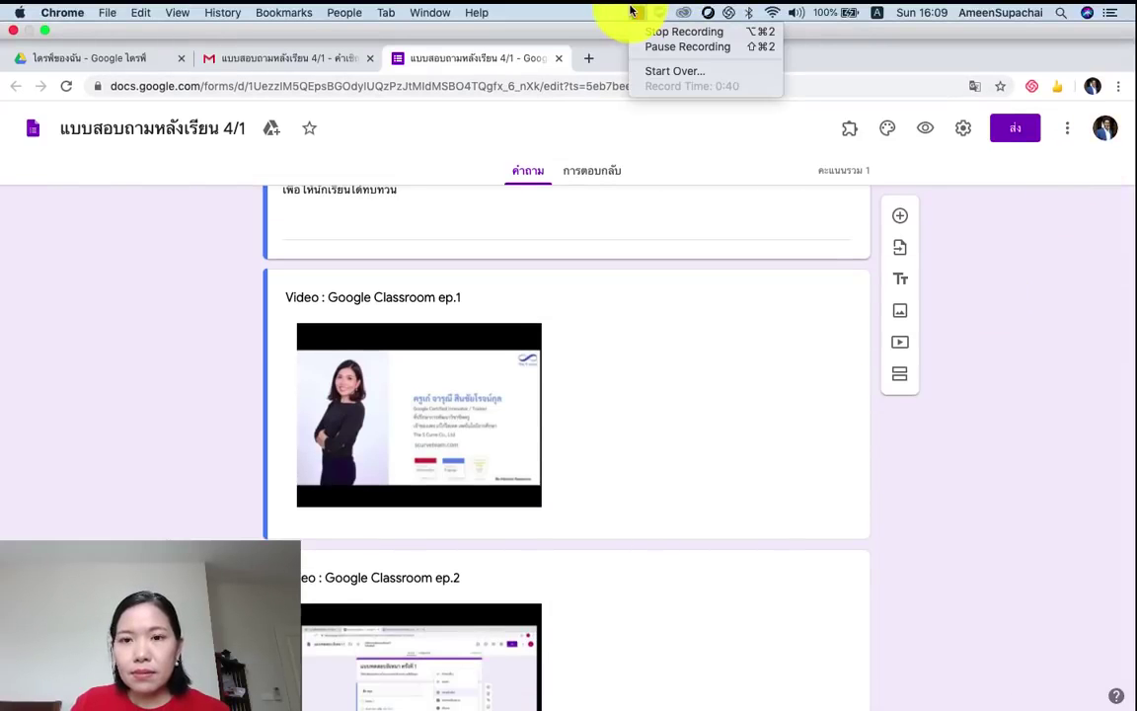
left_click(654, 31)
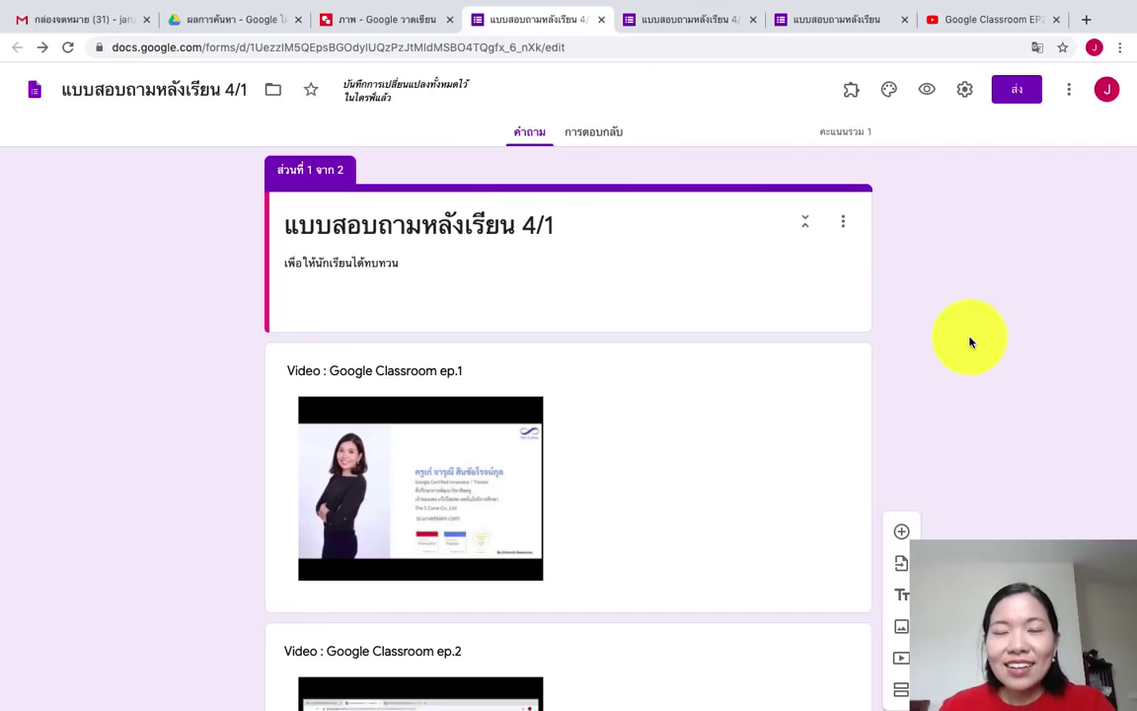